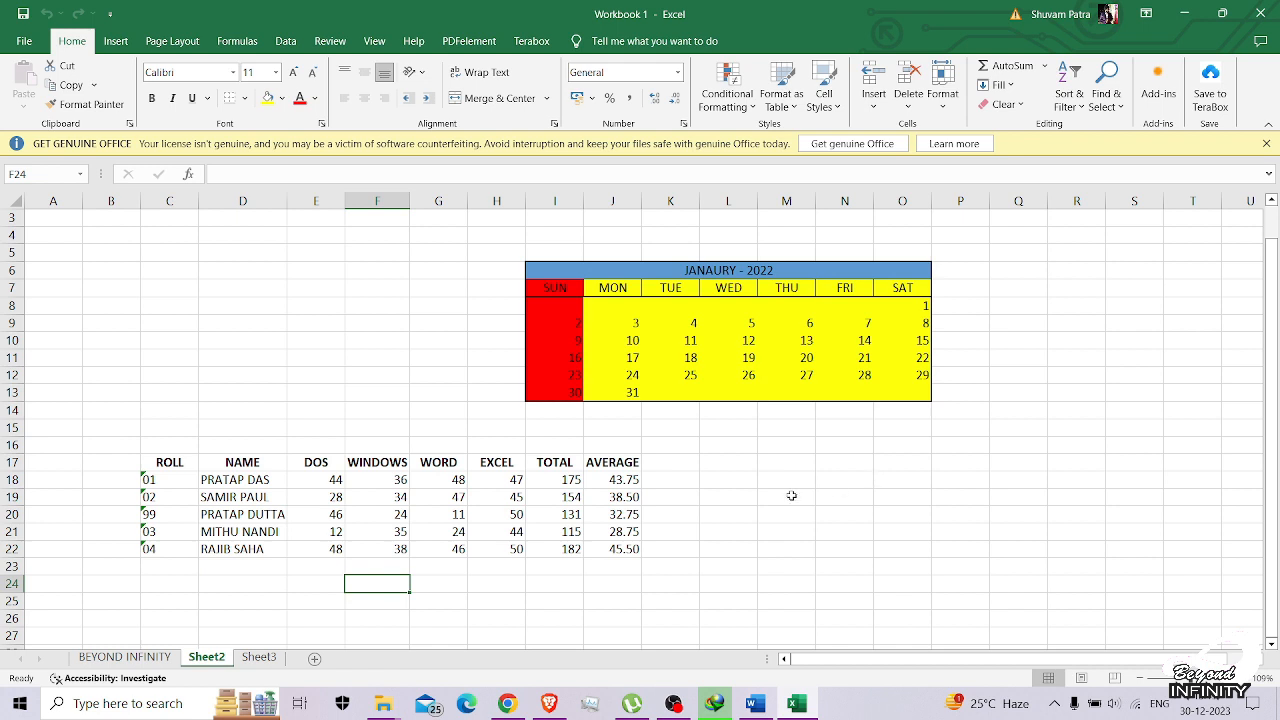
- Open Sheet3 of the workbook and review the Lesson 3 table to copy in the EXCEL QUESTIONS Word document
{"action": "left_click", "coordinate": [755, 703]}
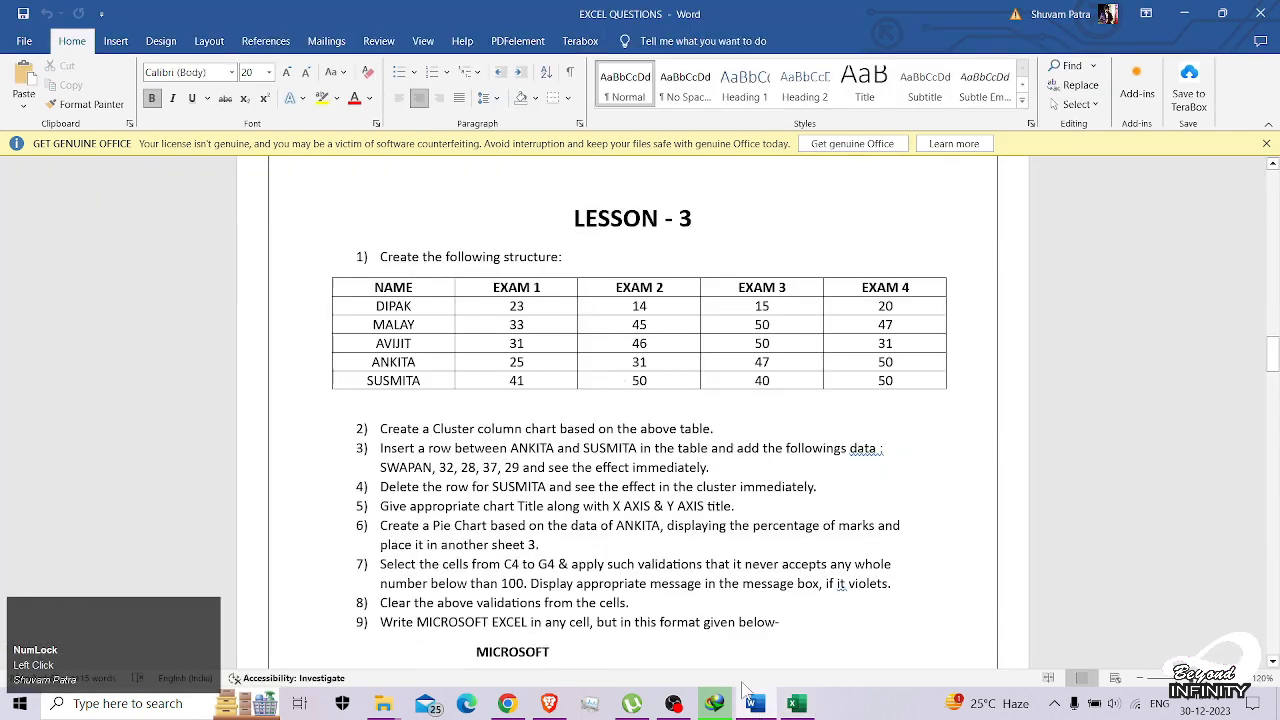
{"action": "left_click", "coordinate": [796, 704]}
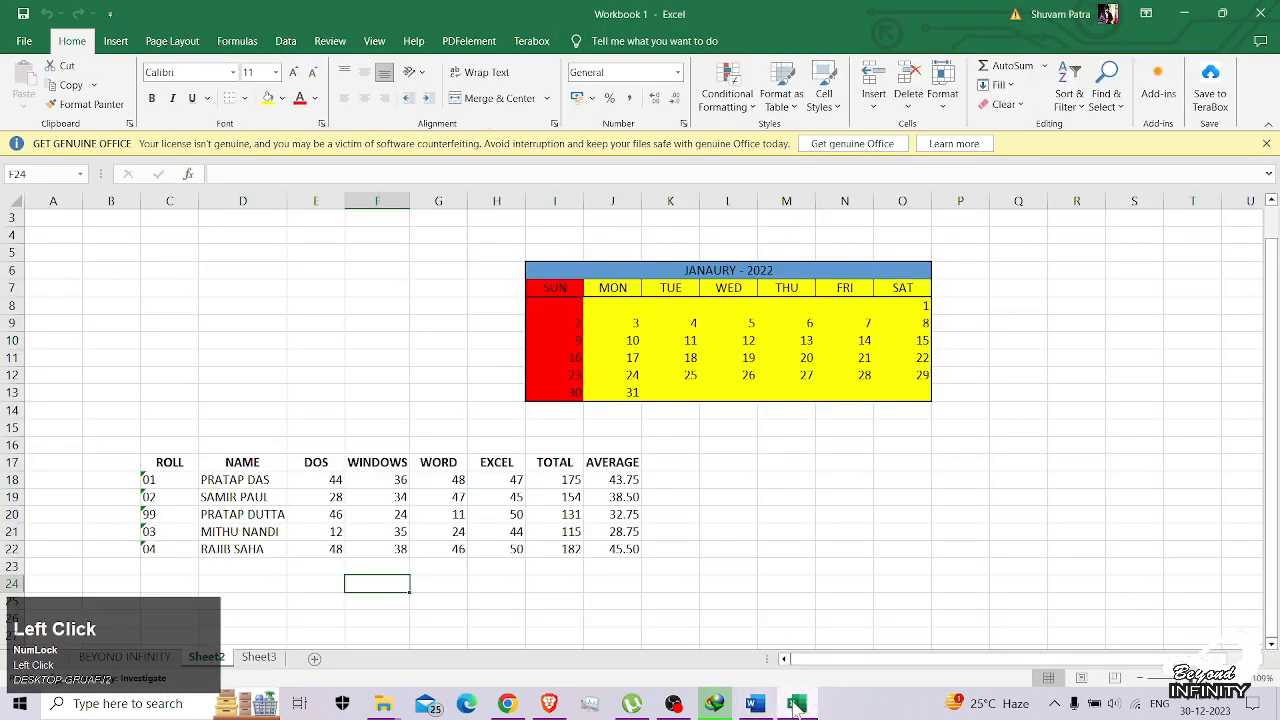
{"action": "left_click", "coordinate": [264, 658]}
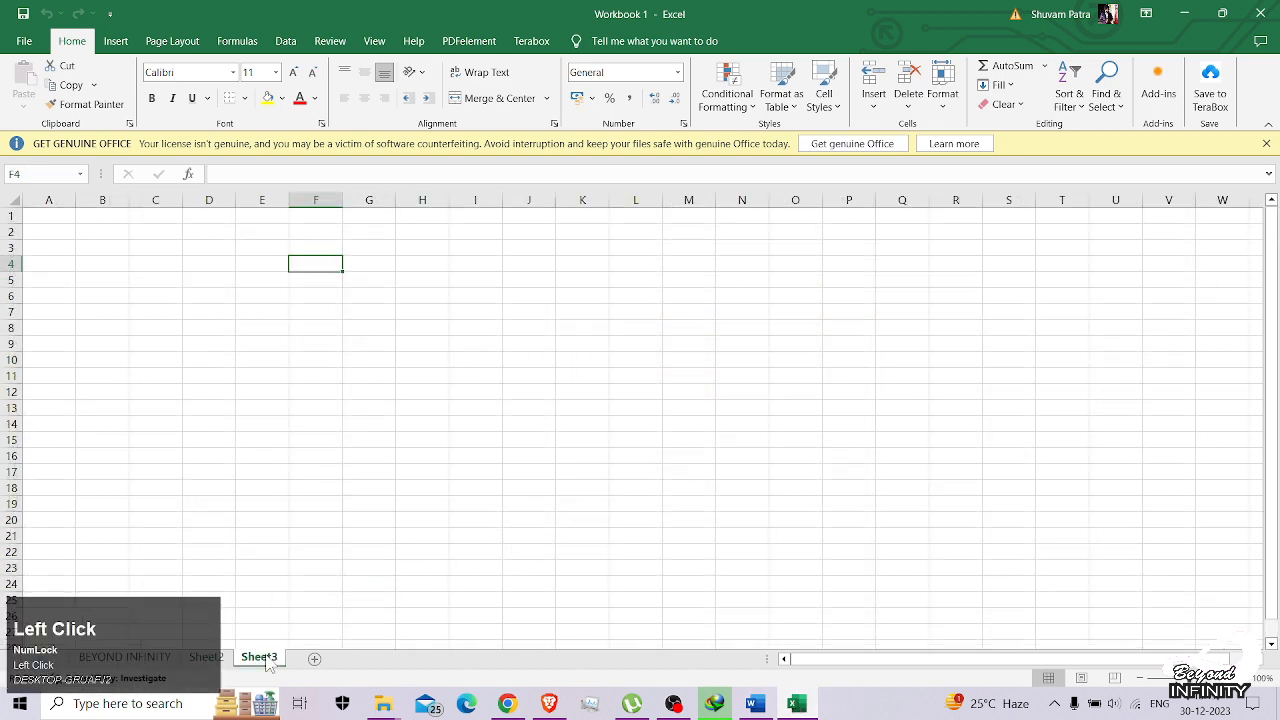
{"action": "left_click", "coordinate": [314, 311]}
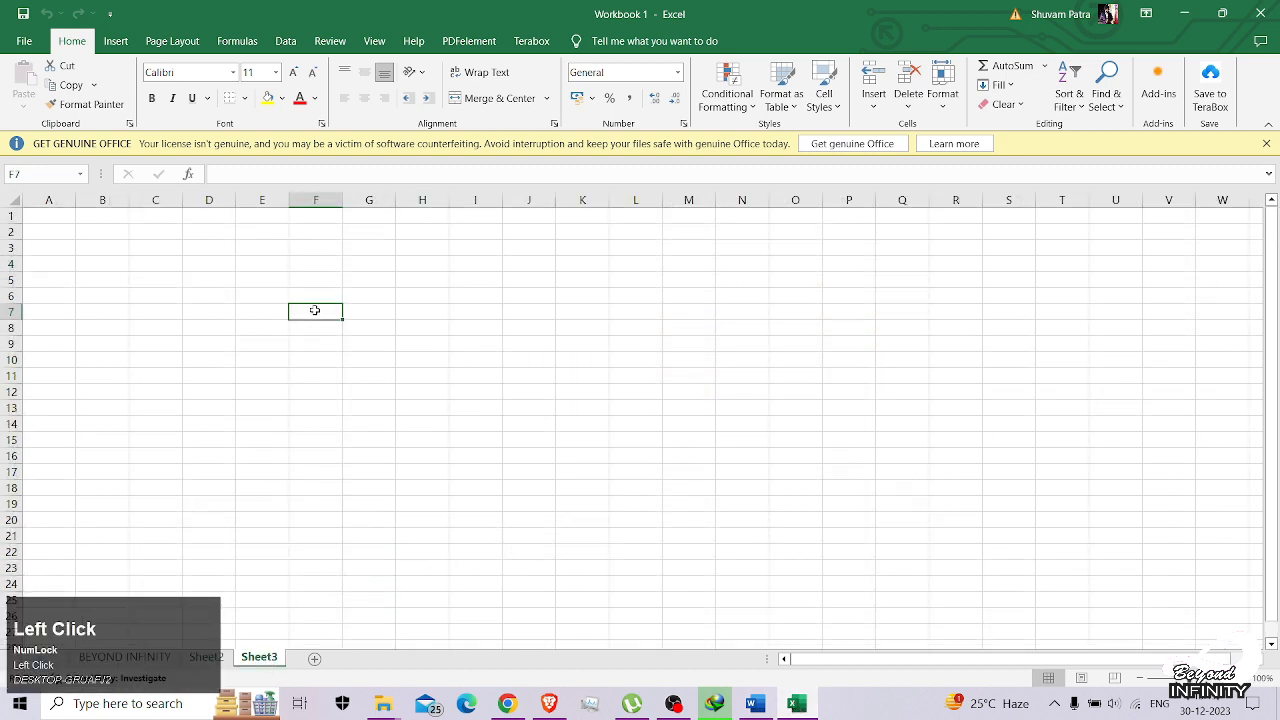
{"action": "left_click", "coordinate": [755, 703]}
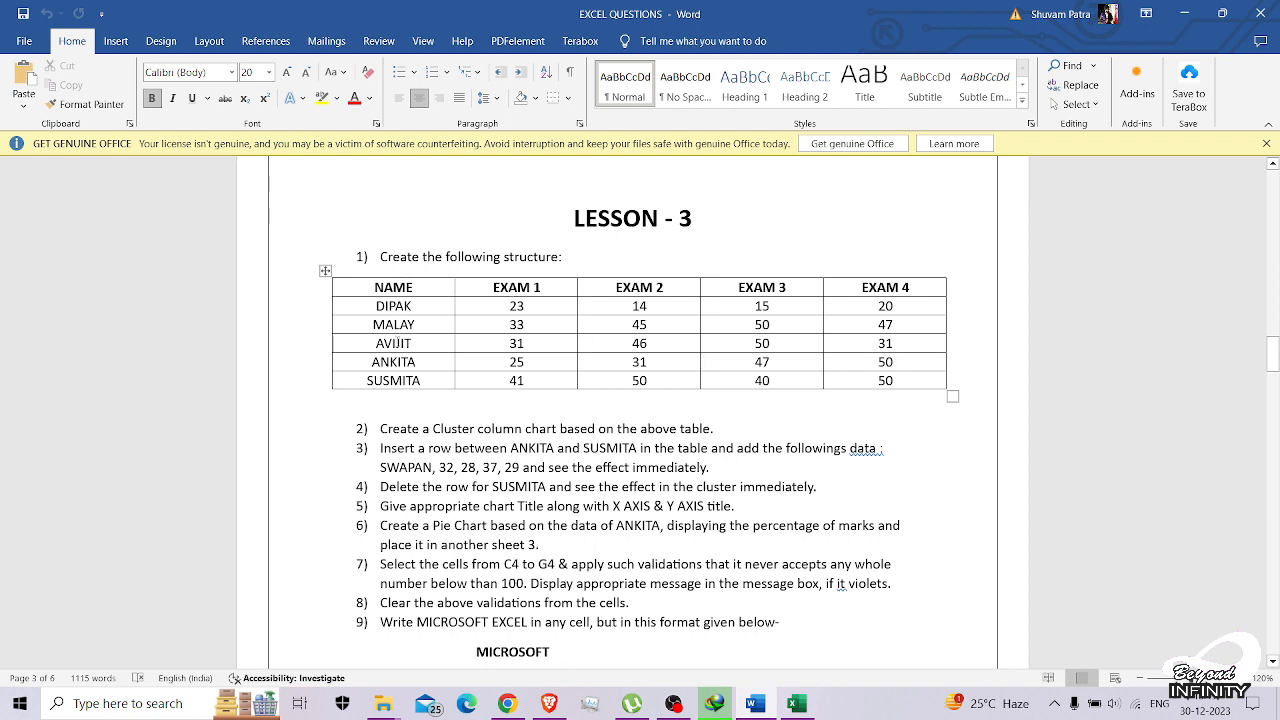
{"action": "left_click", "coordinate": [796, 703]}
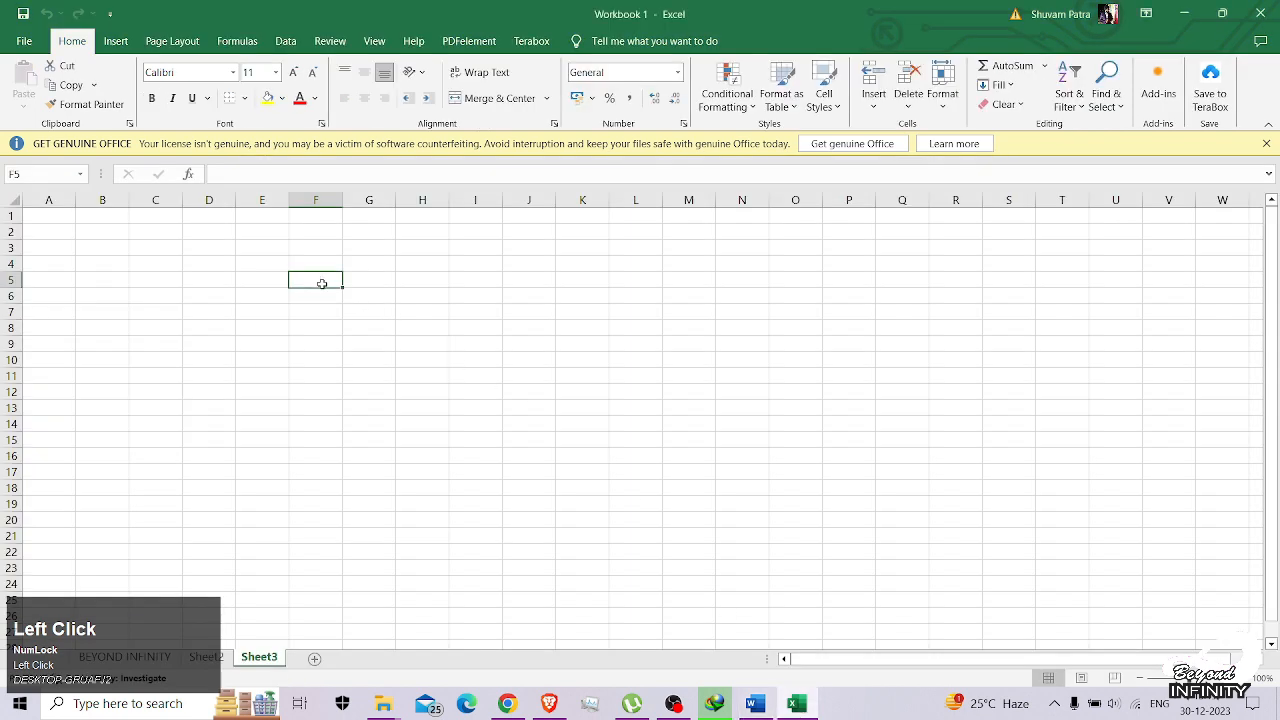
- Apply All Borders to the range F5:J10 on Sheet3 for a five-column, six-row table
{"action": "left_click_drag", "start_coordinate": [334, 280], "coordinate": [545, 361]}
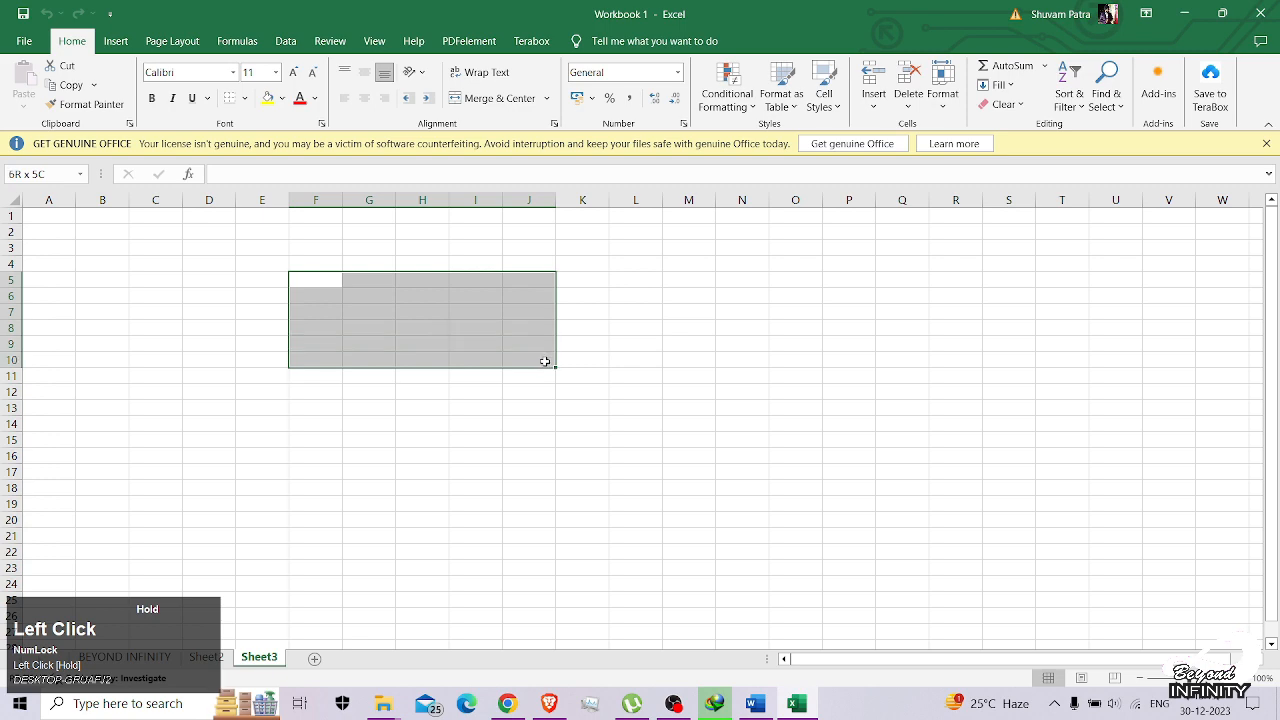
{"action": "scroll", "coordinate": [360, 313], "scroll_direction": "up", "scroll_amount": 4}
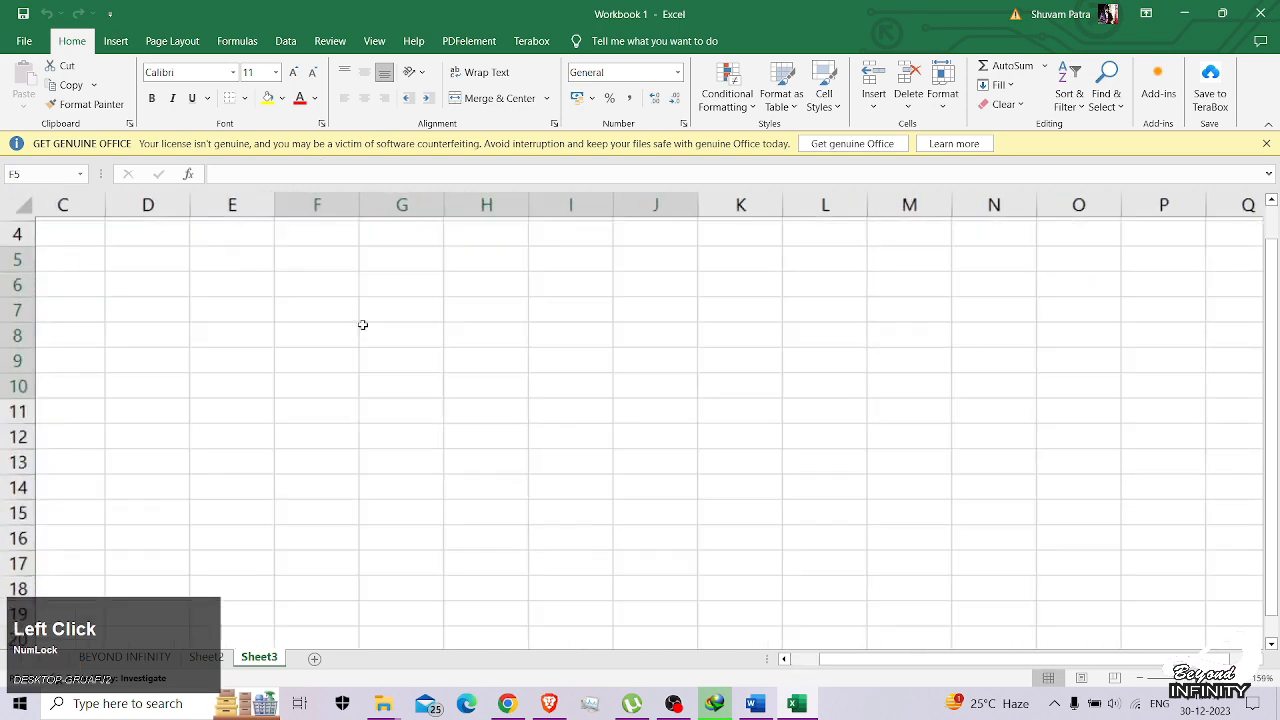
{"action": "left_click", "coordinate": [230, 99]}
{"action": "left_click", "coordinate": [244, 98]}
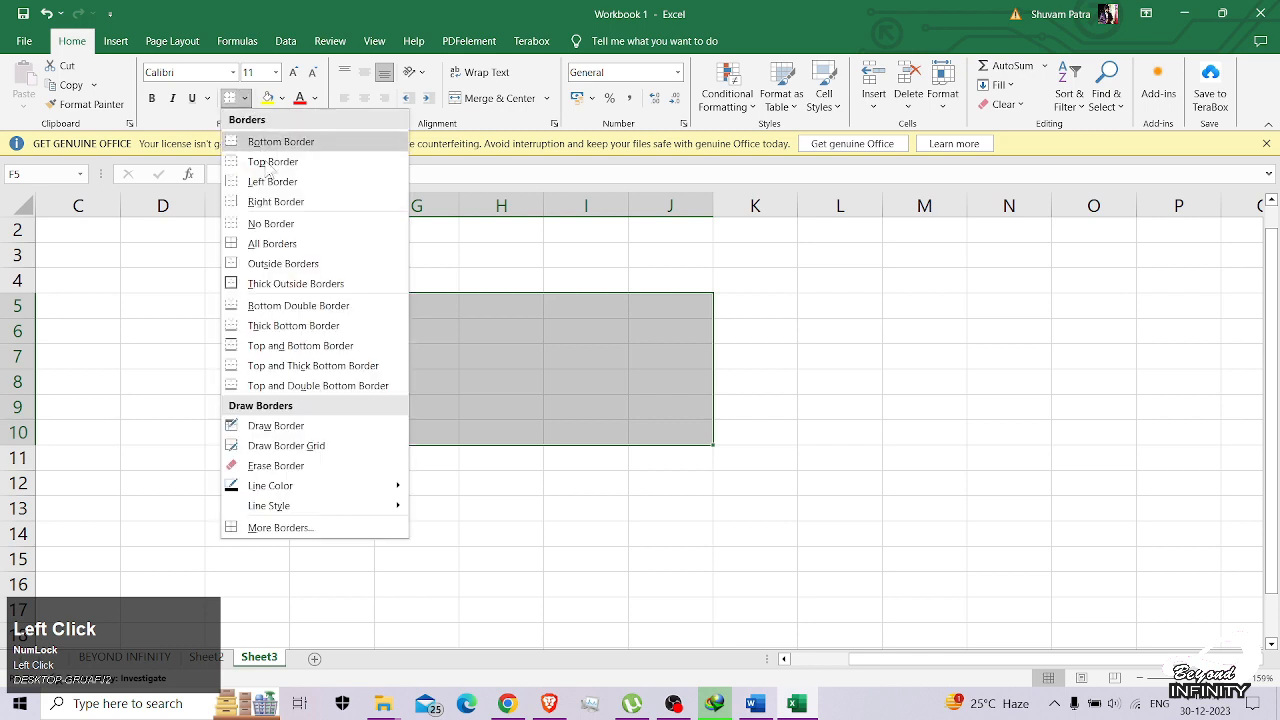
{"action": "left_click", "coordinate": [310, 243]}
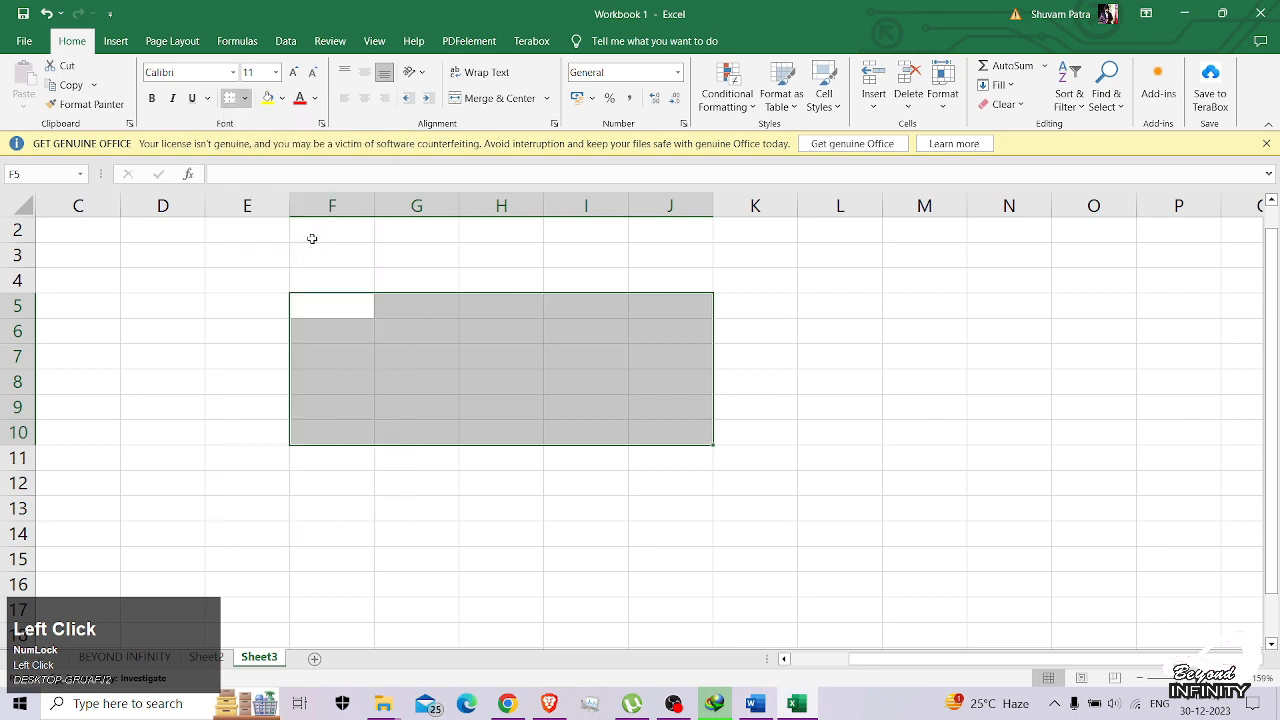
{"action": "left_click", "coordinate": [866, 375]}
- Enter the header NAME in cell F5 and EXAM 1 in cell G5
{"action": "left_click", "coordinate": [322, 303]}
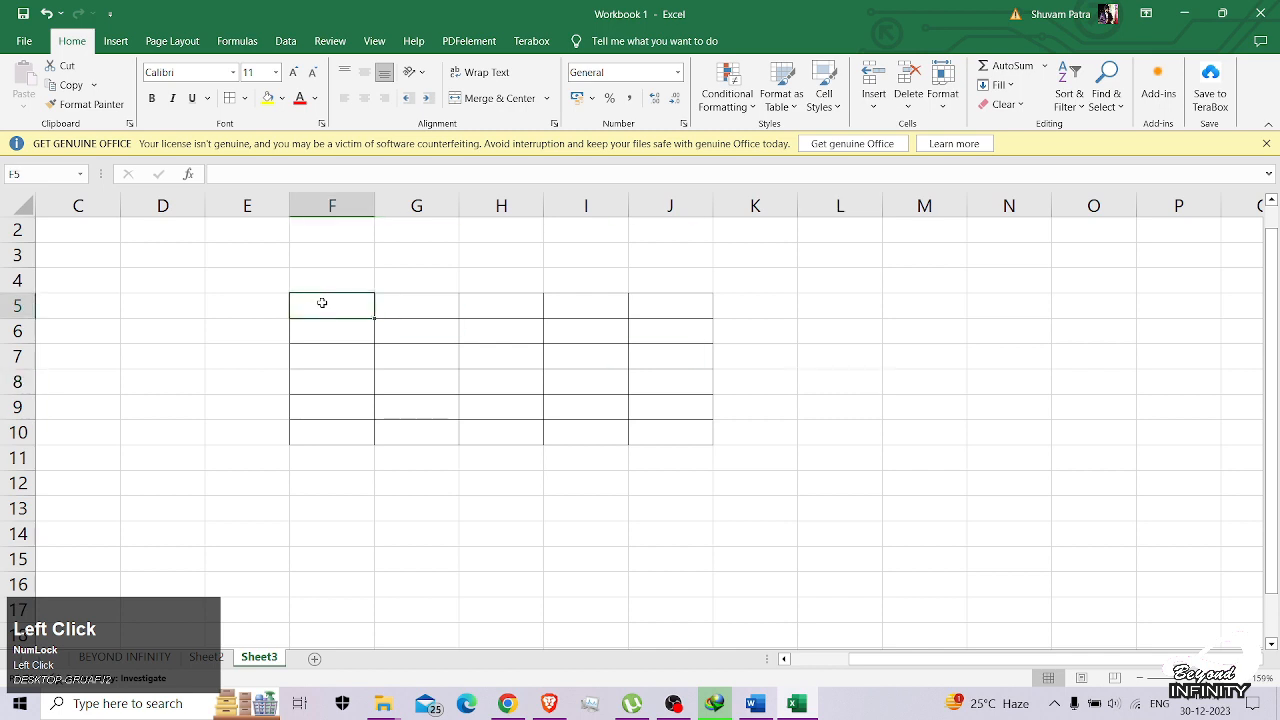
{"action": "type", "text": "NAME"}
{"action": "key", "text": "Tab"}
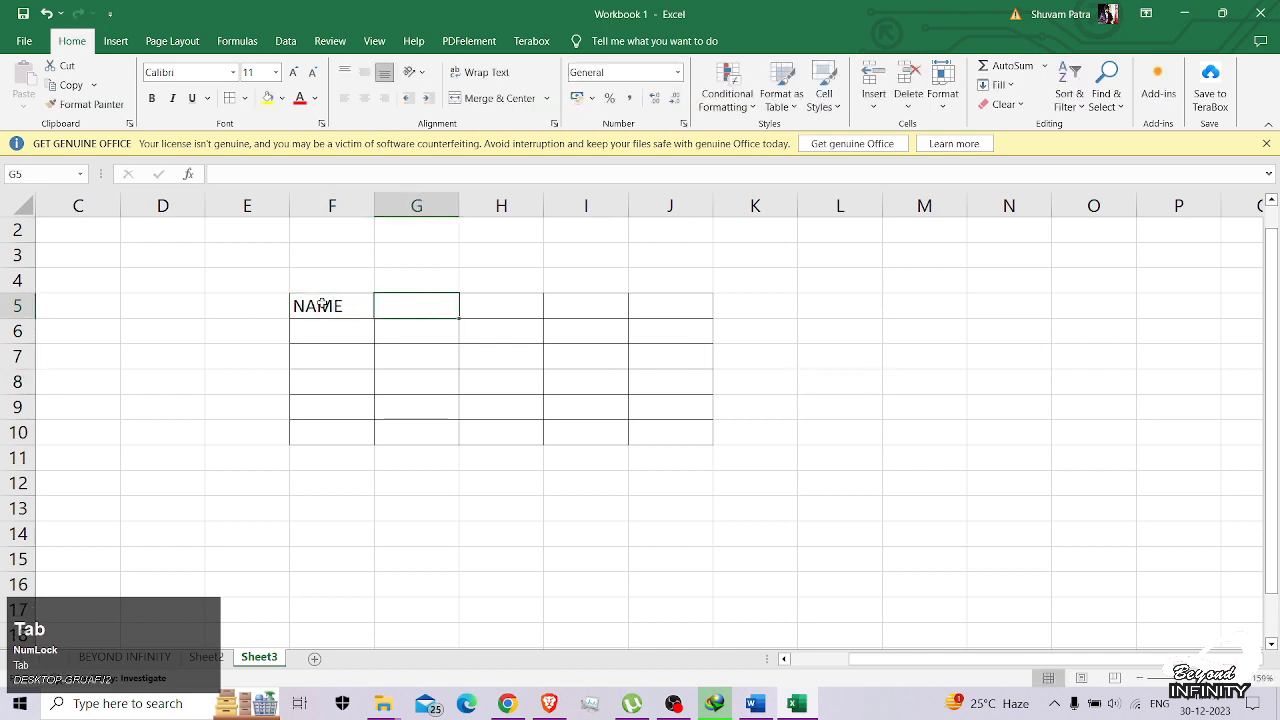
{"action": "type", "text": "eXAM"}
{"action": "key", "text": "BackSpace"}
{"action": "key", "text": "BackSpace"}
{"action": "key", "text": "BackSpace"}
{"action": "key", "text": "BackSpace"}
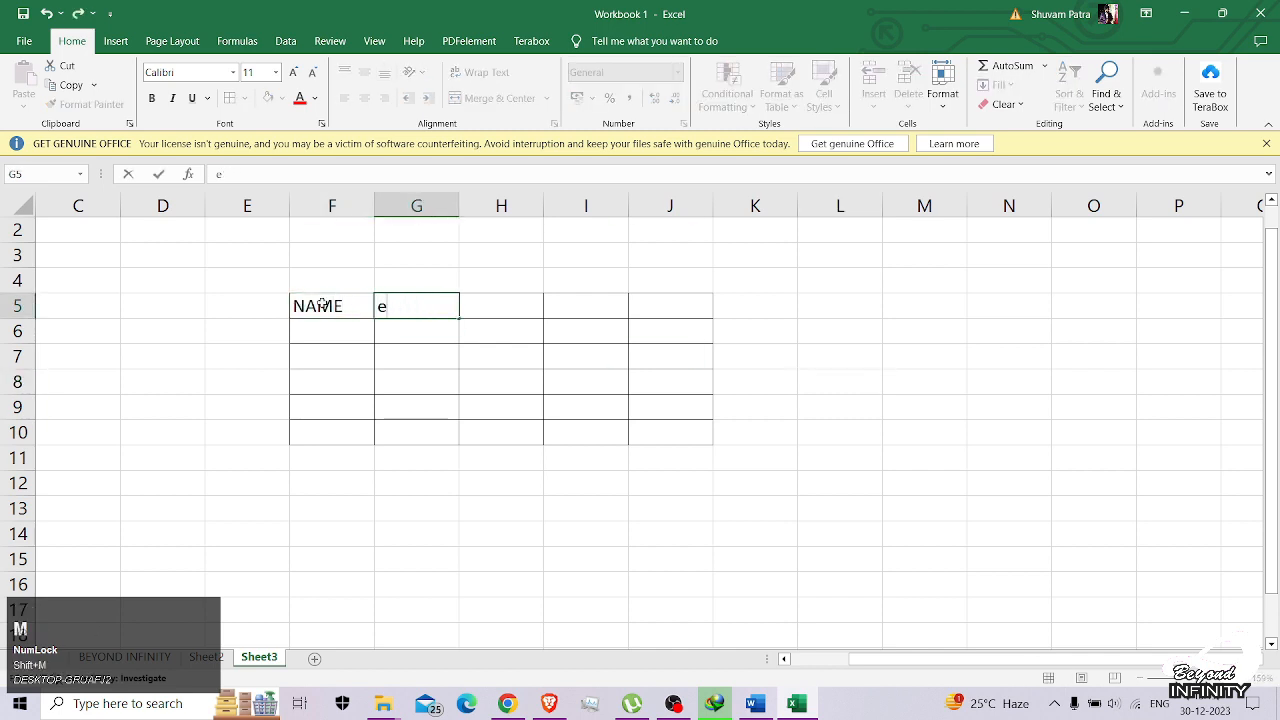
{"action": "type", "text": "EXAM 1"}
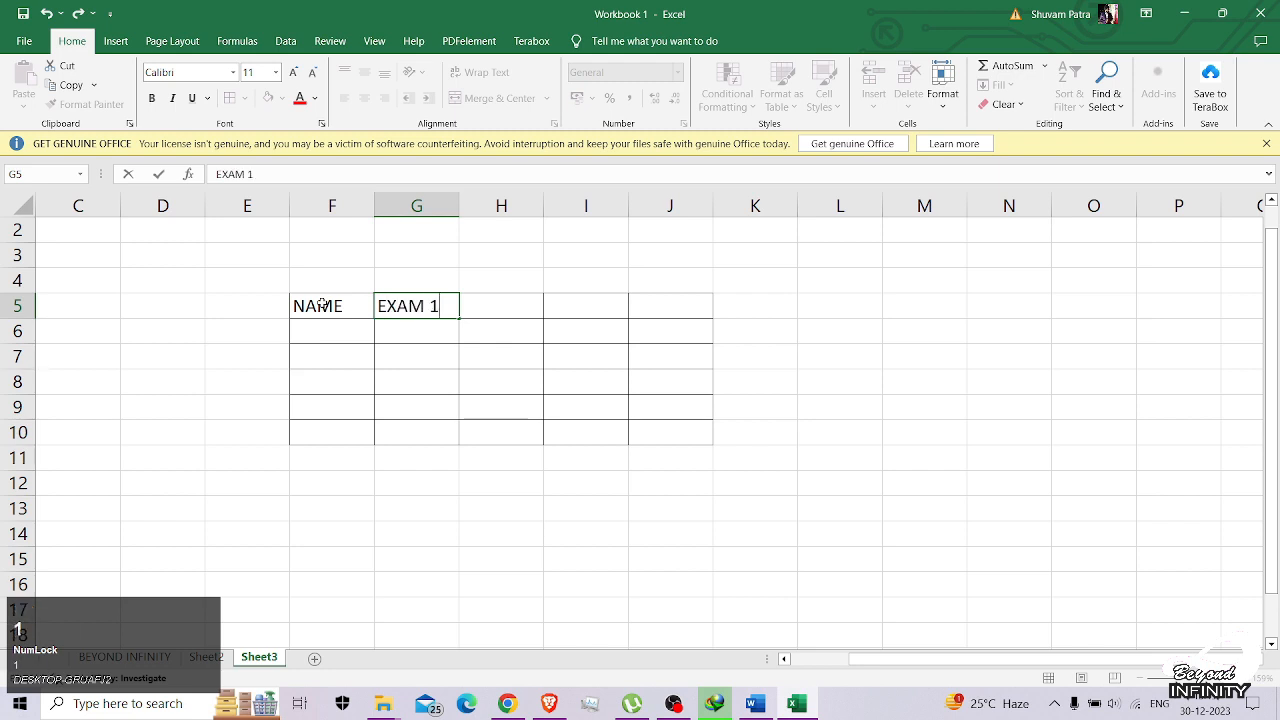
- Enter the headers EXAM 2, EXAM 3 and EXAM 4 in cells H5 to J5
{"action": "key", "text": "Tab"}
{"action": "type", "text": "EXAM 2"}
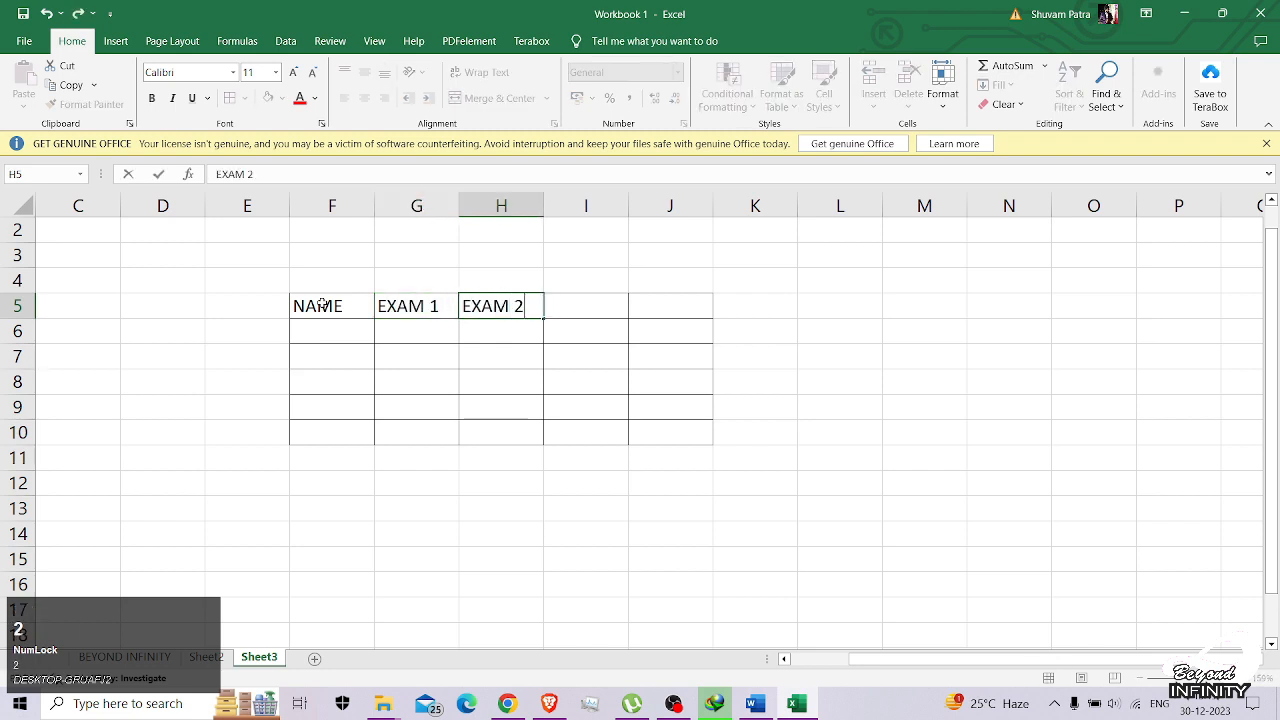
{"action": "key", "text": "Tab"}
{"action": "type", "text": "EXAM 3"}
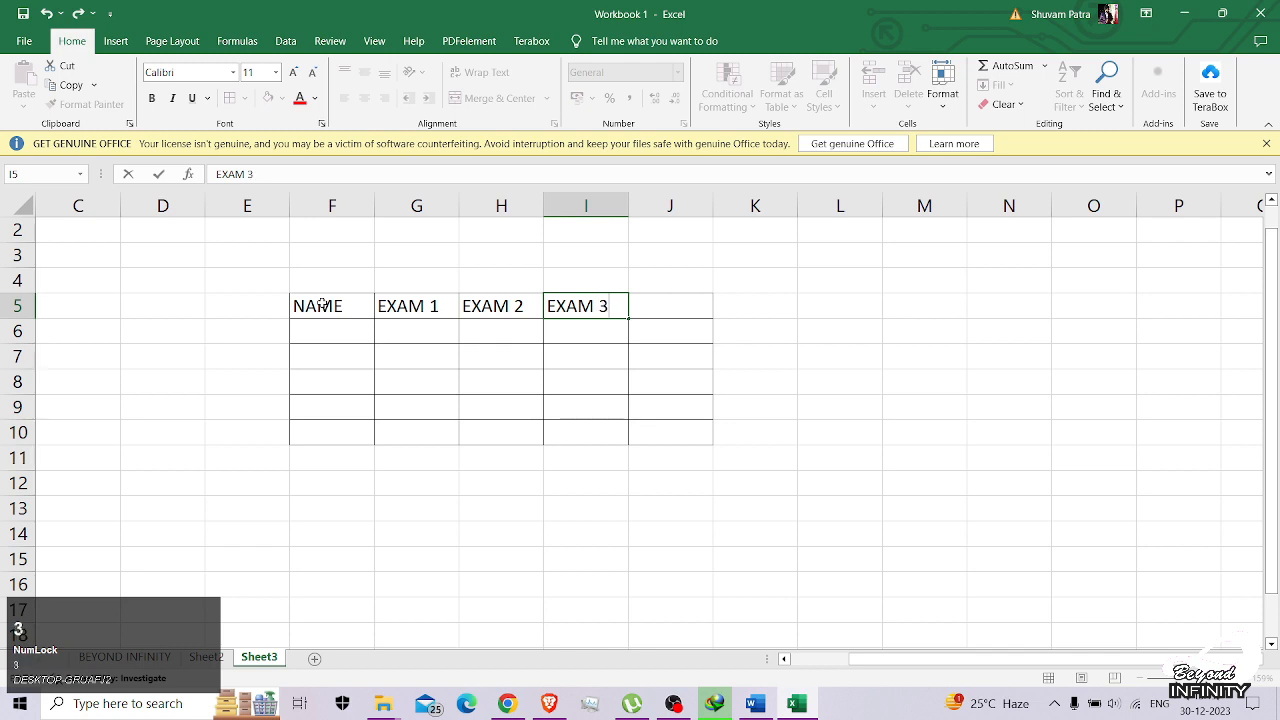
{"action": "key", "text": "Tab"}
{"action": "type", "text": "EXAM 4"}
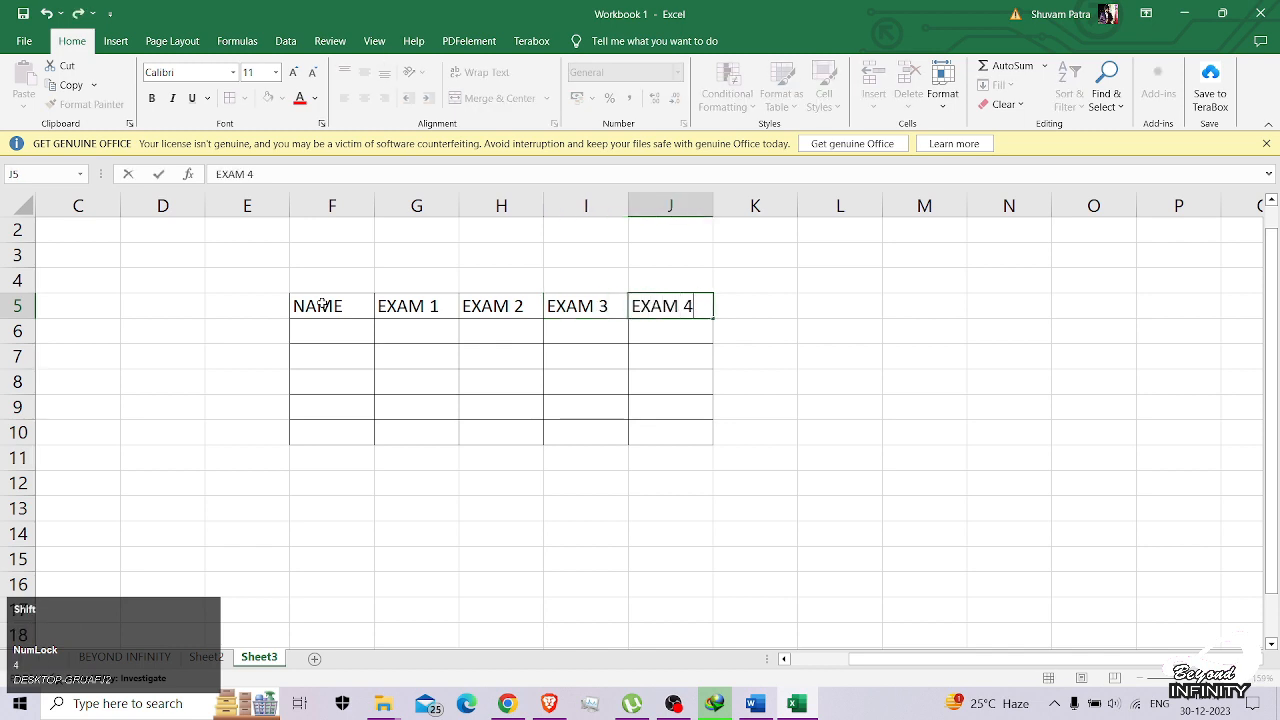
- Make the header row F5:J5 bold and centre its text
{"action": "key", "text": "shift+Left"}
{"action": "key", "text": "shift+Left"}
{"action": "key", "text": "shift+Left"}
{"action": "key", "text": "shift+Left"}
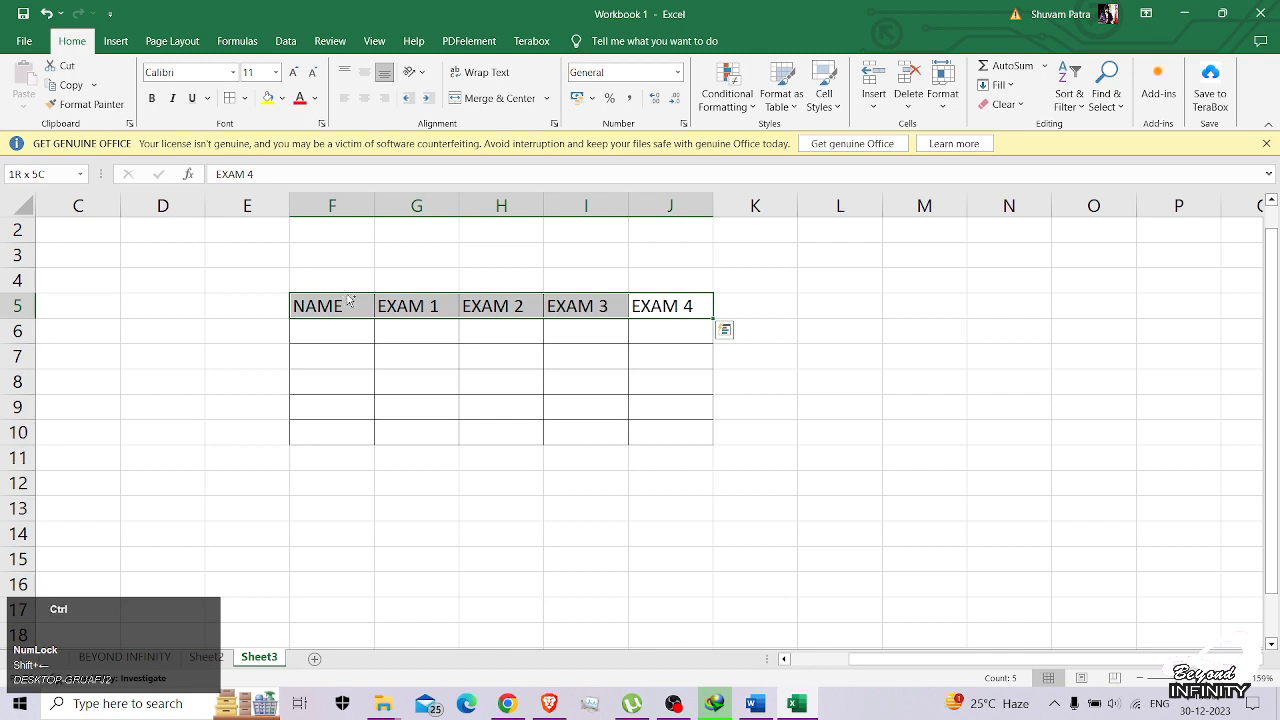
{"action": "key", "text": "ctrl+b"}
{"action": "left_click", "coordinate": [365, 98]}
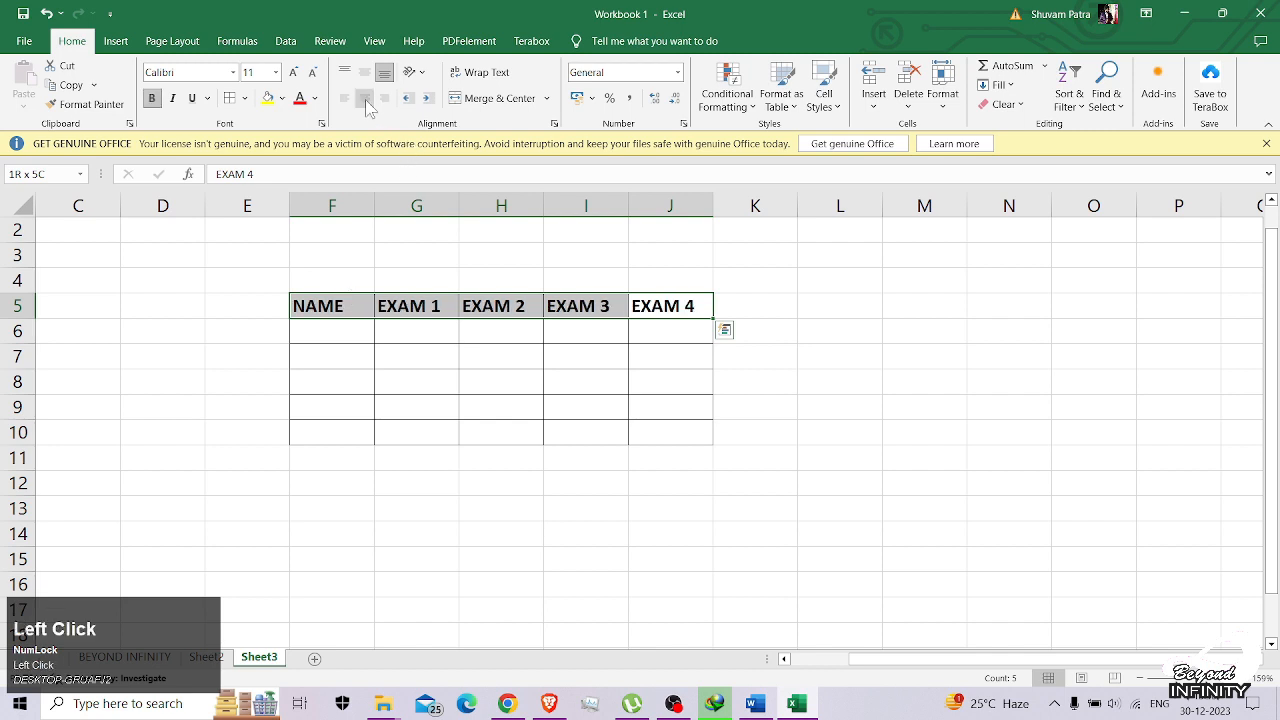
- Check the student list in the Word document and enter the first two students' names in cells F6 and F7
{"action": "left_click", "coordinate": [332, 331]}
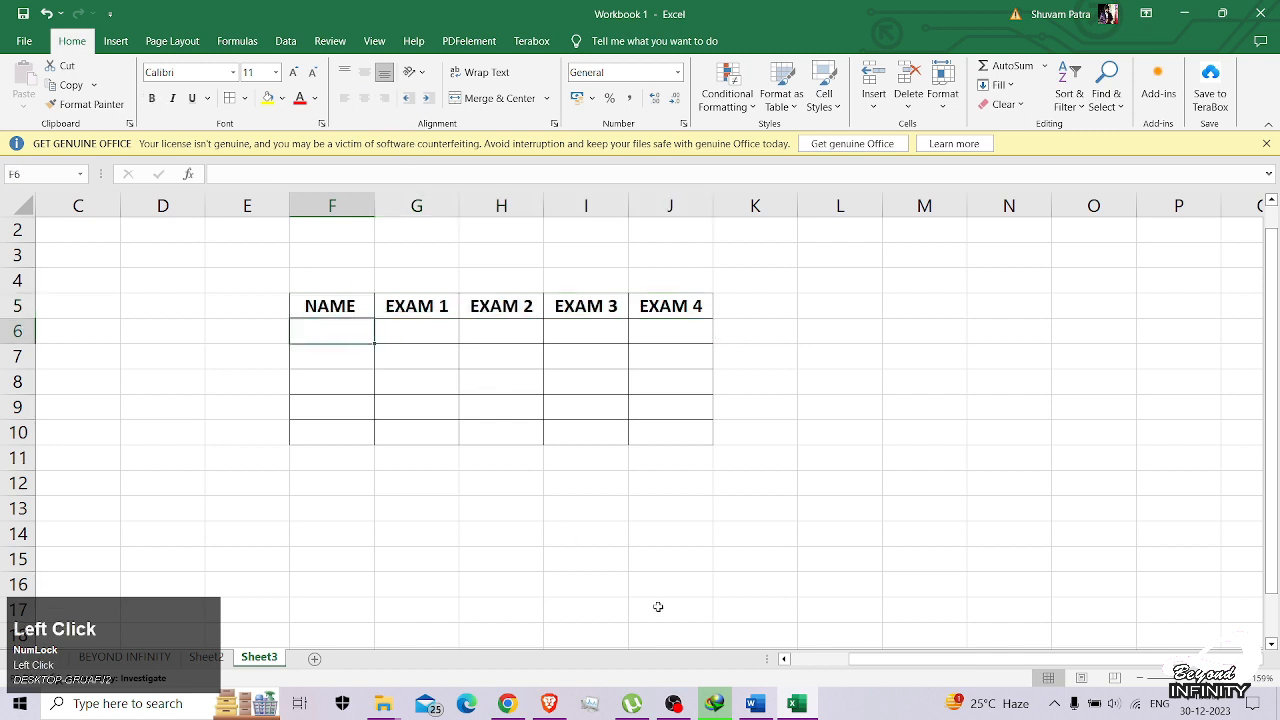
{"action": "left_click", "coordinate": [758, 706]}
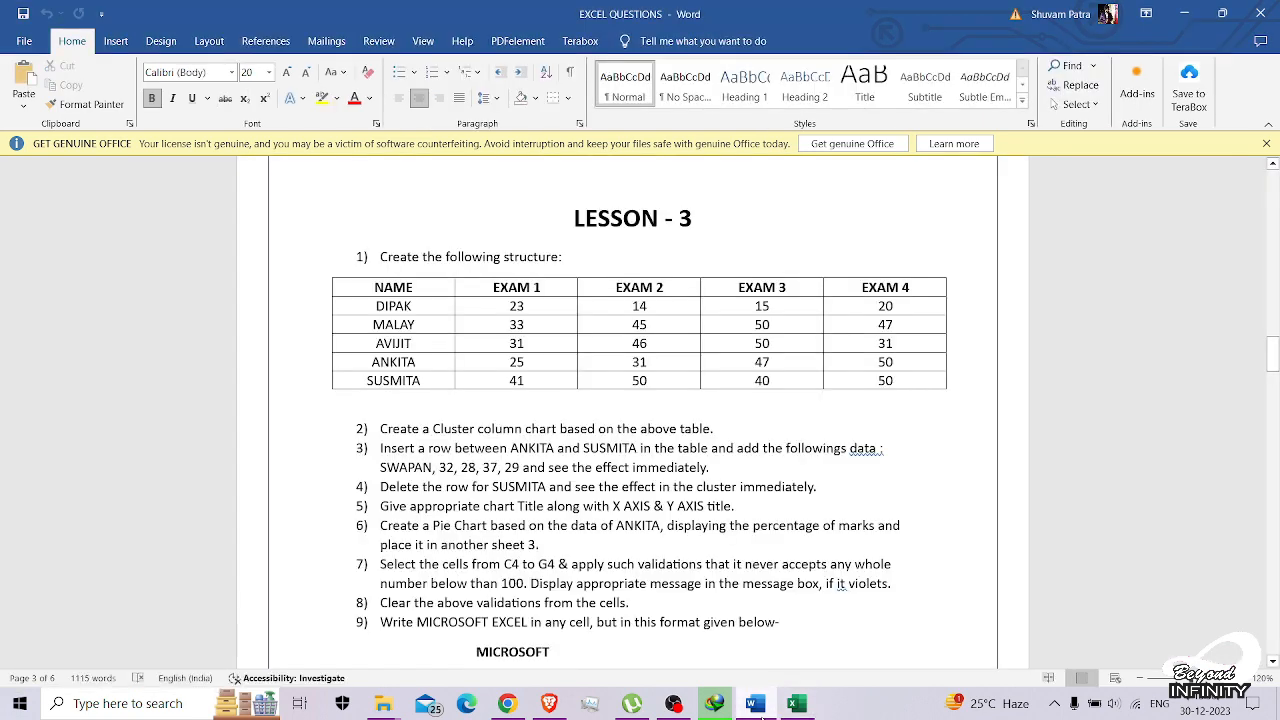
{"action": "left_click", "coordinate": [758, 706]}
{"action": "type", "text": "D"}
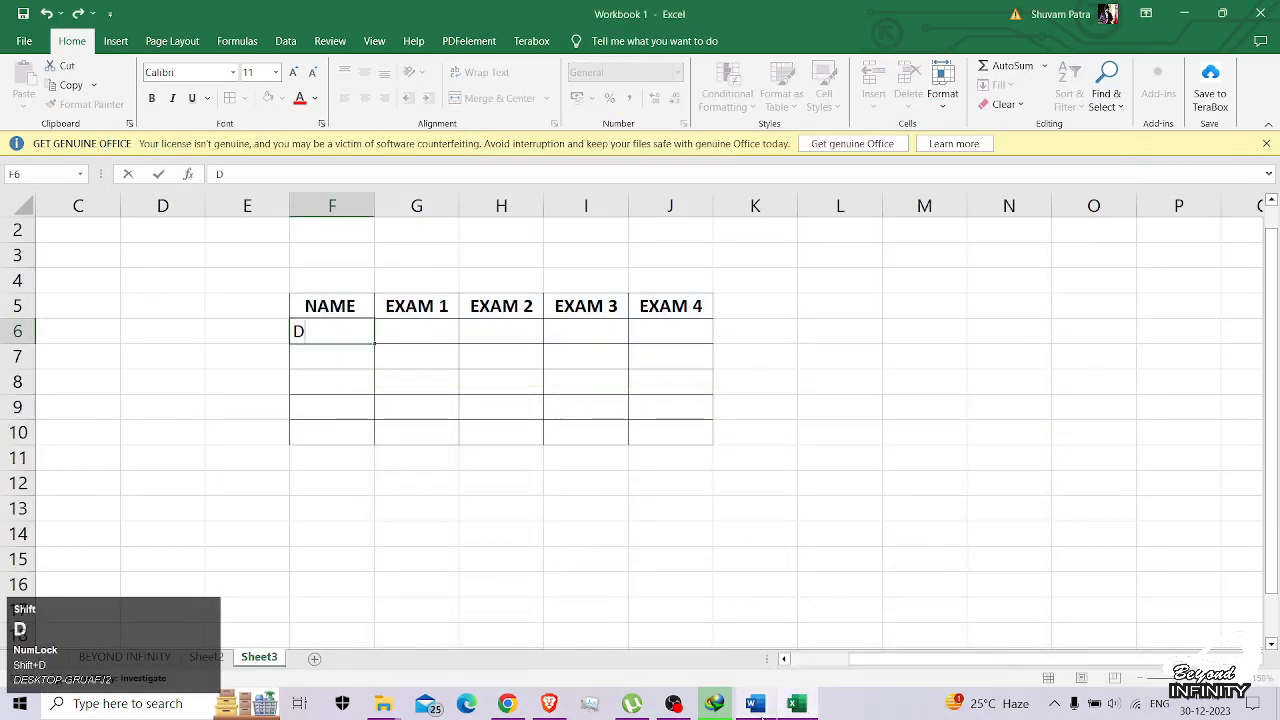
{"action": "type", "text": "IPAK"}
{"action": "key", "text": "Tab"}
{"action": "key", "text": "Down"}
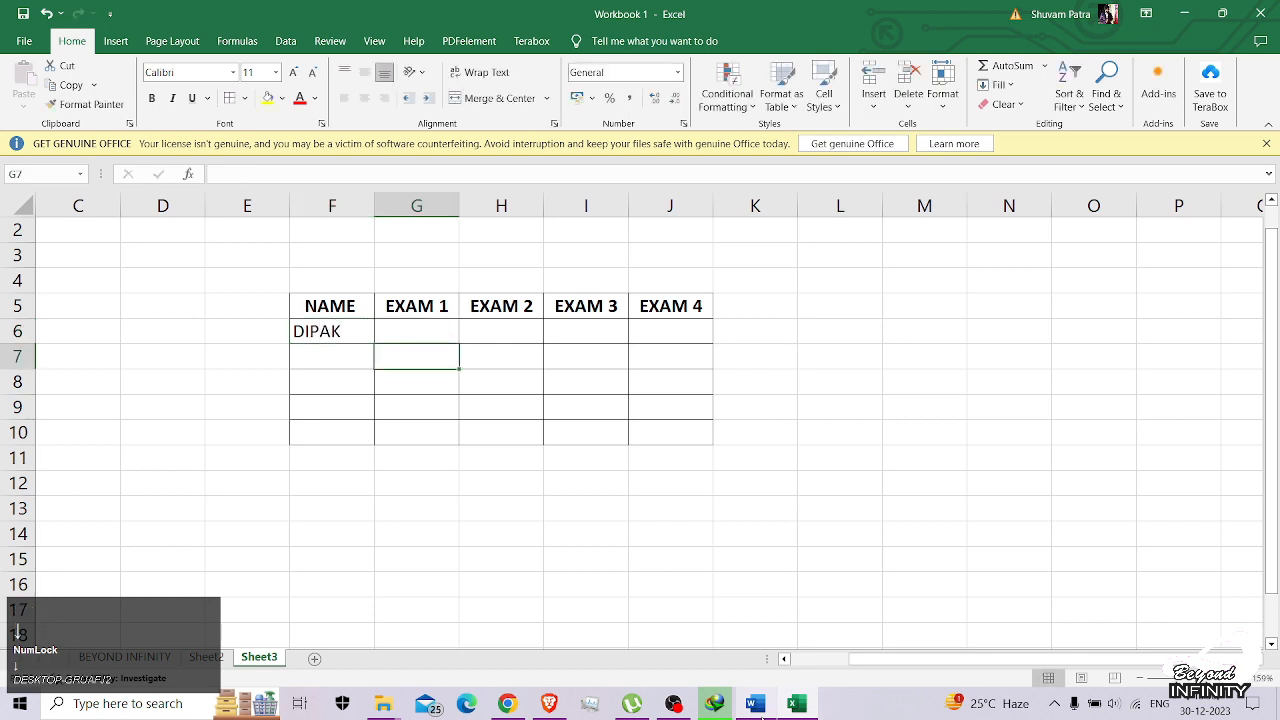
{"action": "key", "text": "Left"}
{"action": "type", "text": "MALAY"}
{"action": "key", "text": "Return"}
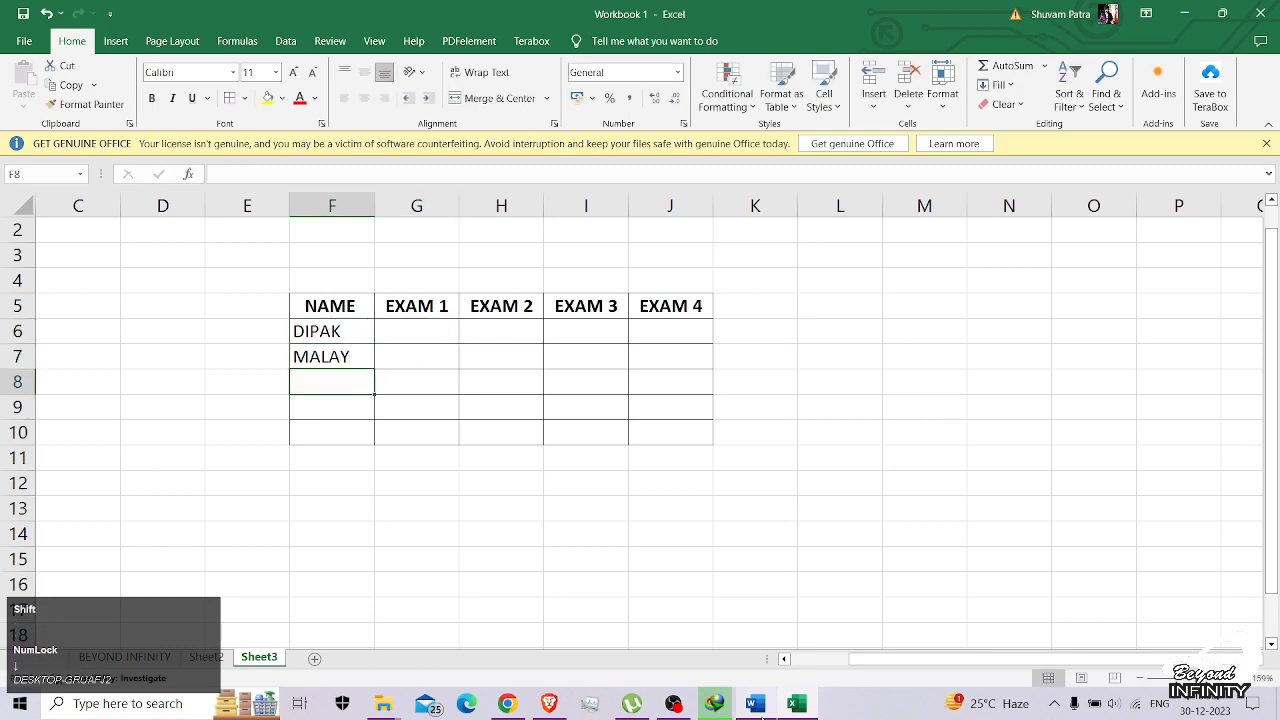
- Enter the remaining three students' names from the exercise table in cells F8 to F10
{"action": "type", "text": "AVIJIT"}
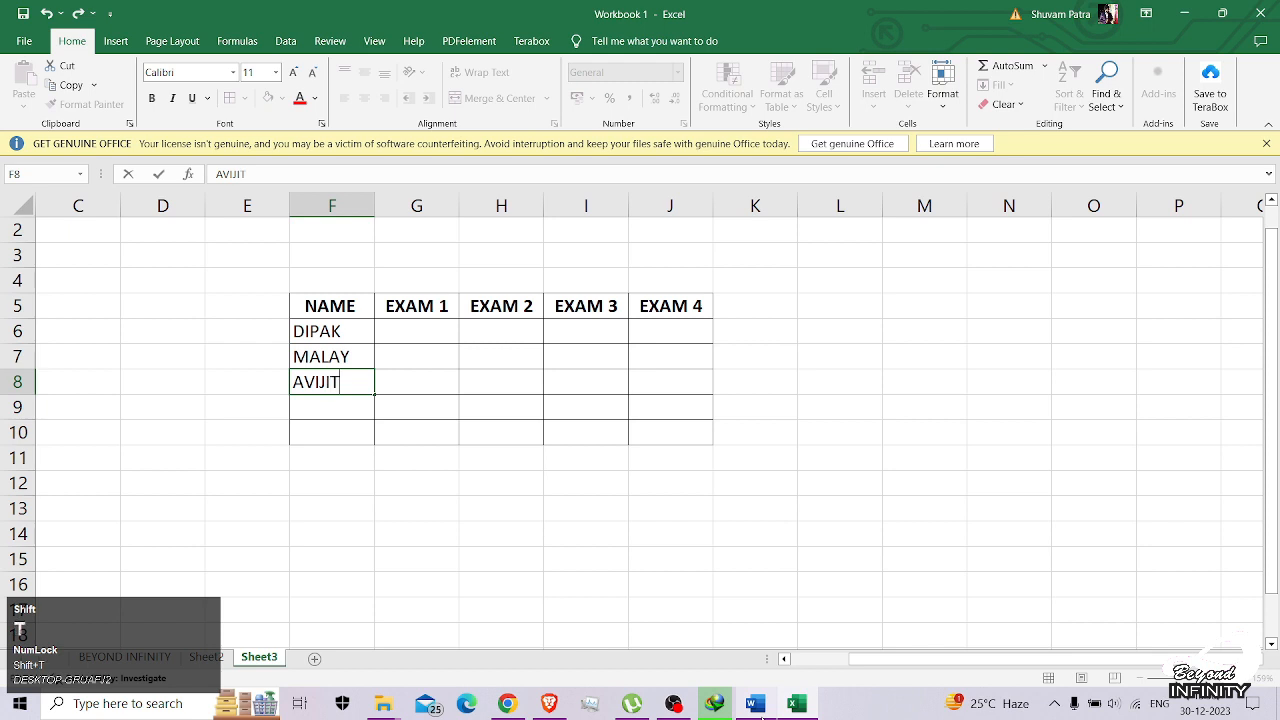
{"action": "key", "text": "Tab"}
{"action": "key", "text": "Return"}
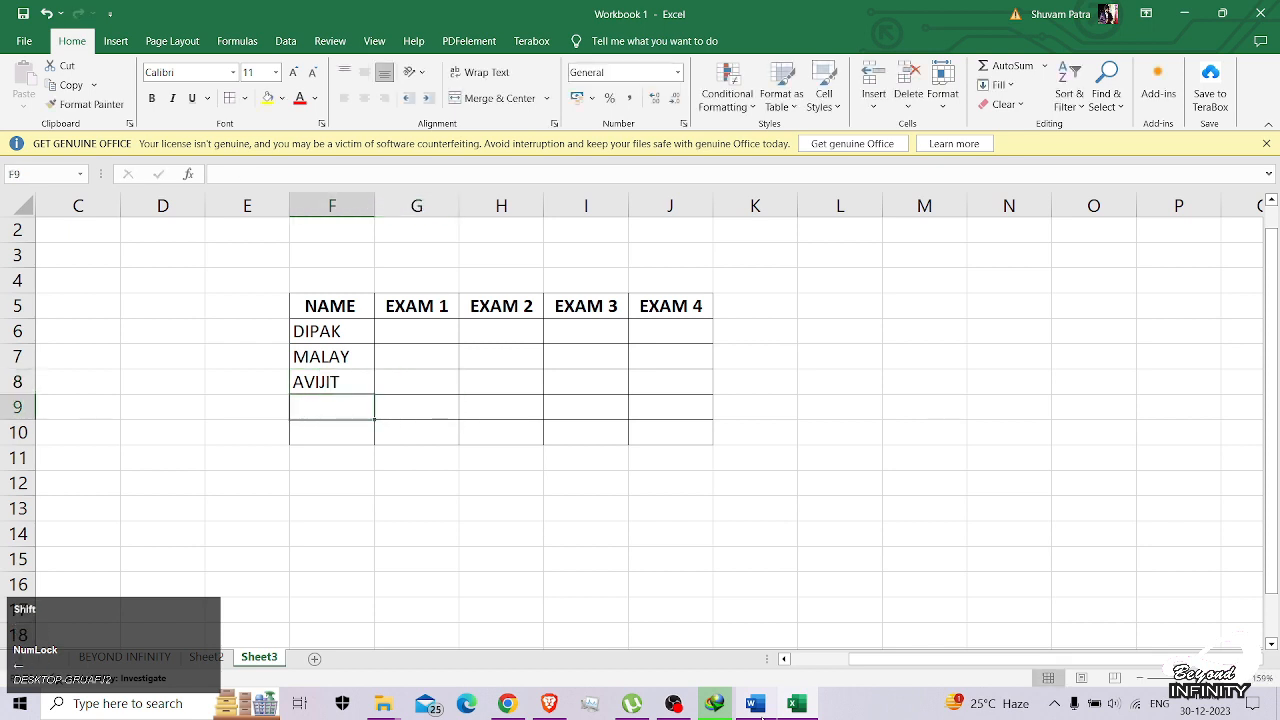
{"action": "type", "text": "ANKITA"}
{"action": "key", "text": "Return"}
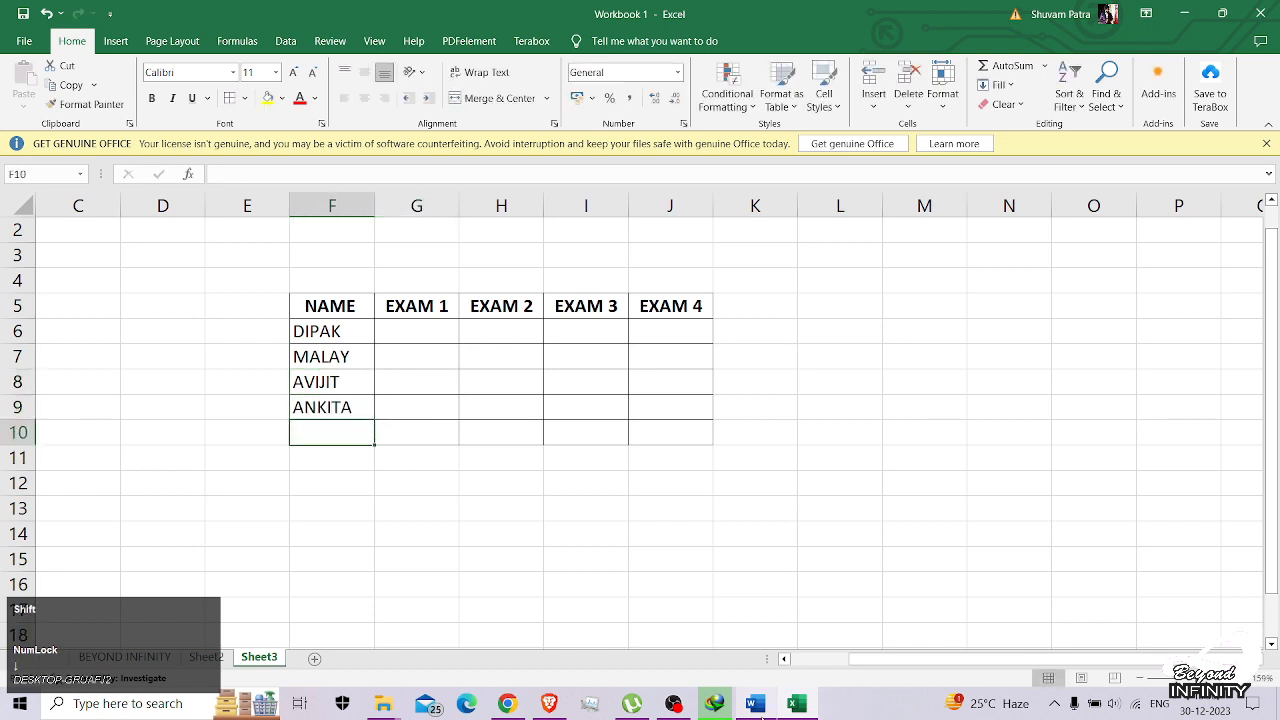
{"action": "type", "text": "SUSMITA"}
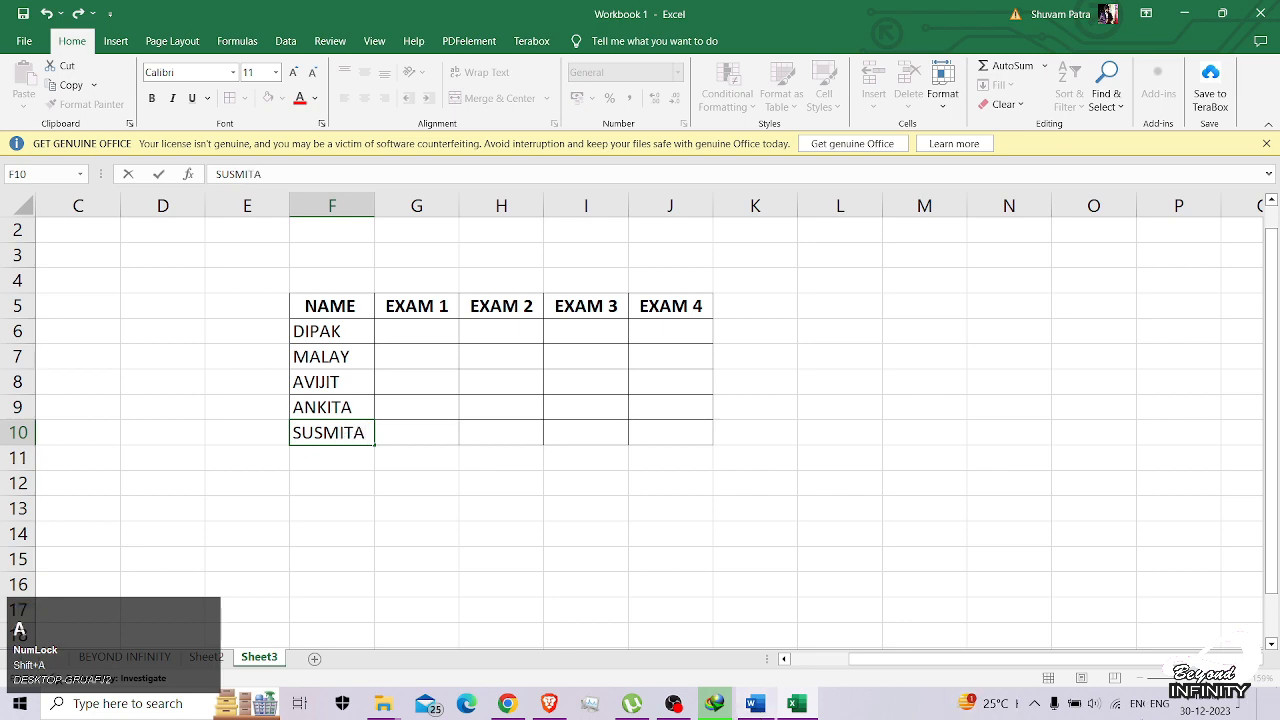
- Check the marks in the Word document and enter the EXAM 1 marks 22 and 33 in cells G6 and G7
{"action": "left_click", "coordinate": [757, 704]}
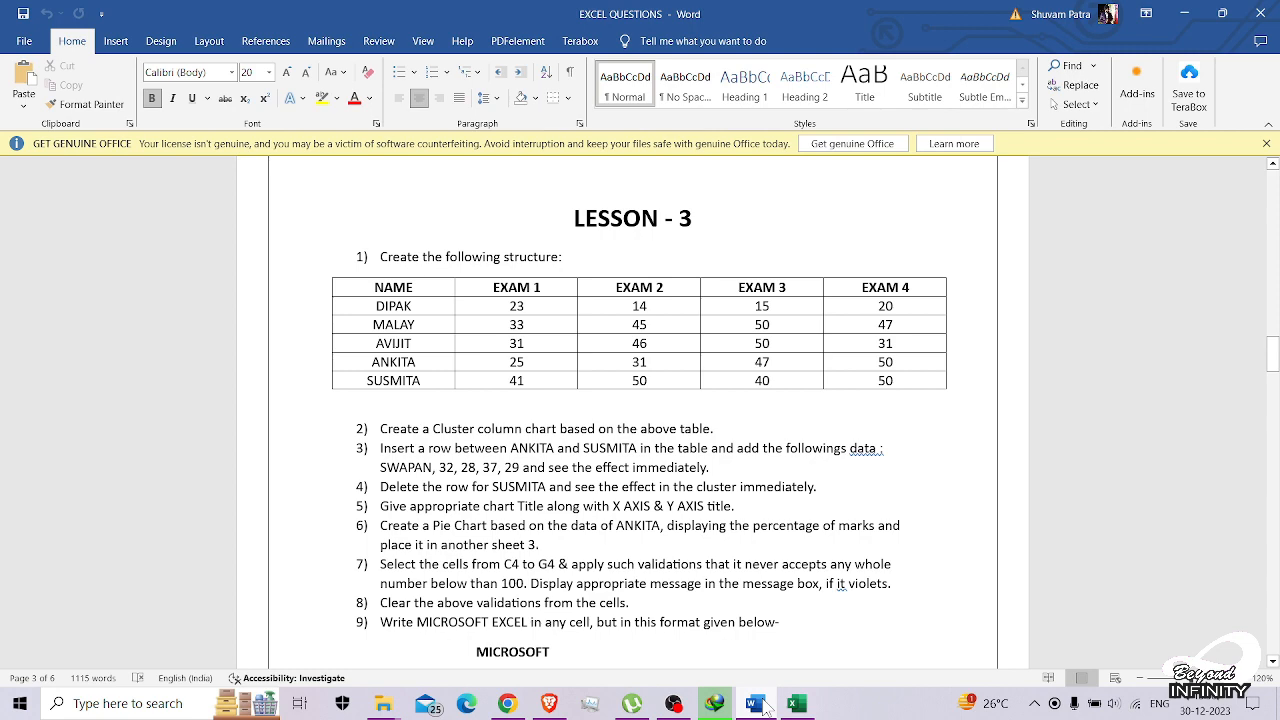
{"action": "left_click", "coordinate": [760, 705]}
{"action": "left_click", "coordinate": [418, 338]}
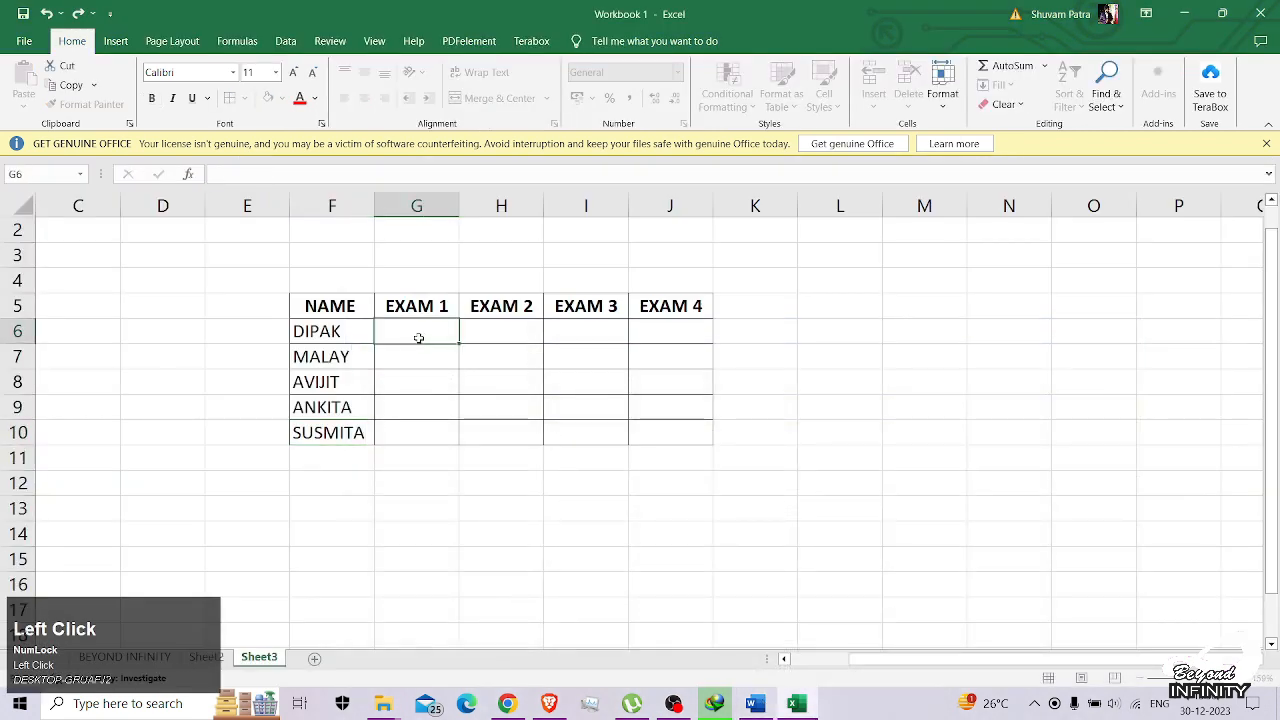
{"action": "type", "text": "22"}
{"action": "key", "text": "Return"}
{"action": "type", "text": "3"}
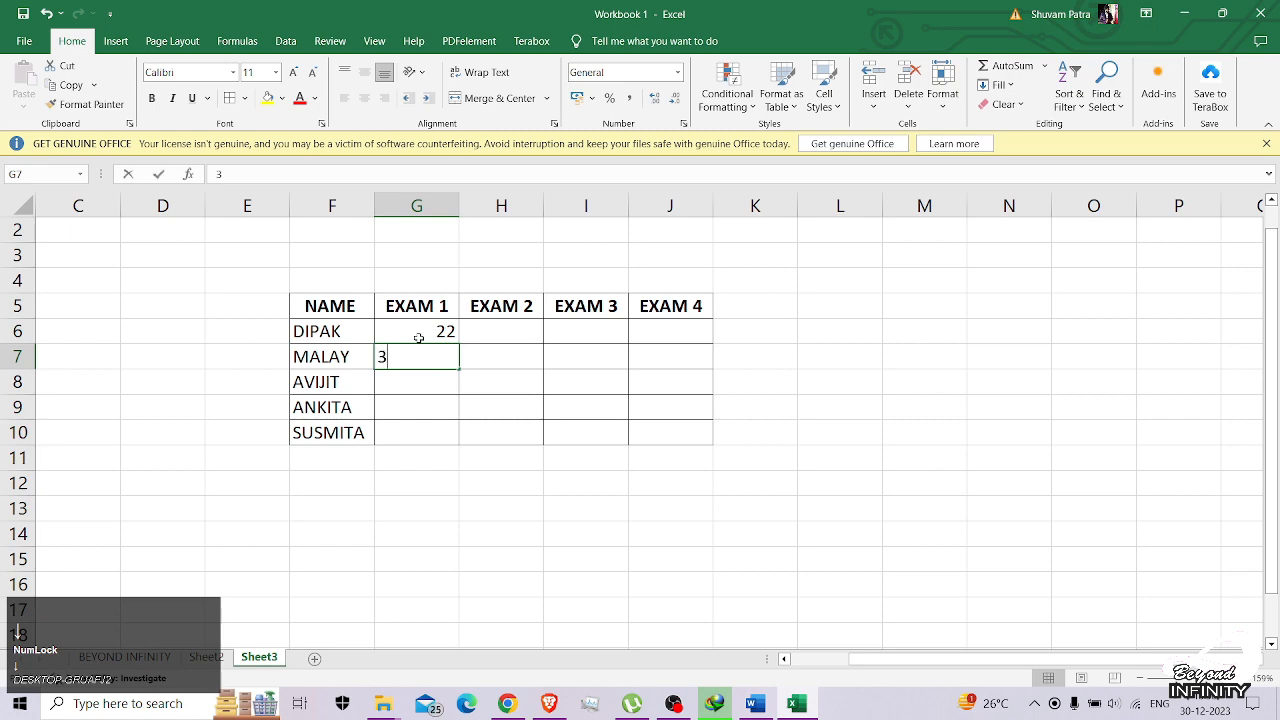
{"action": "type", "text": "3"}
{"action": "key", "text": "Return"}
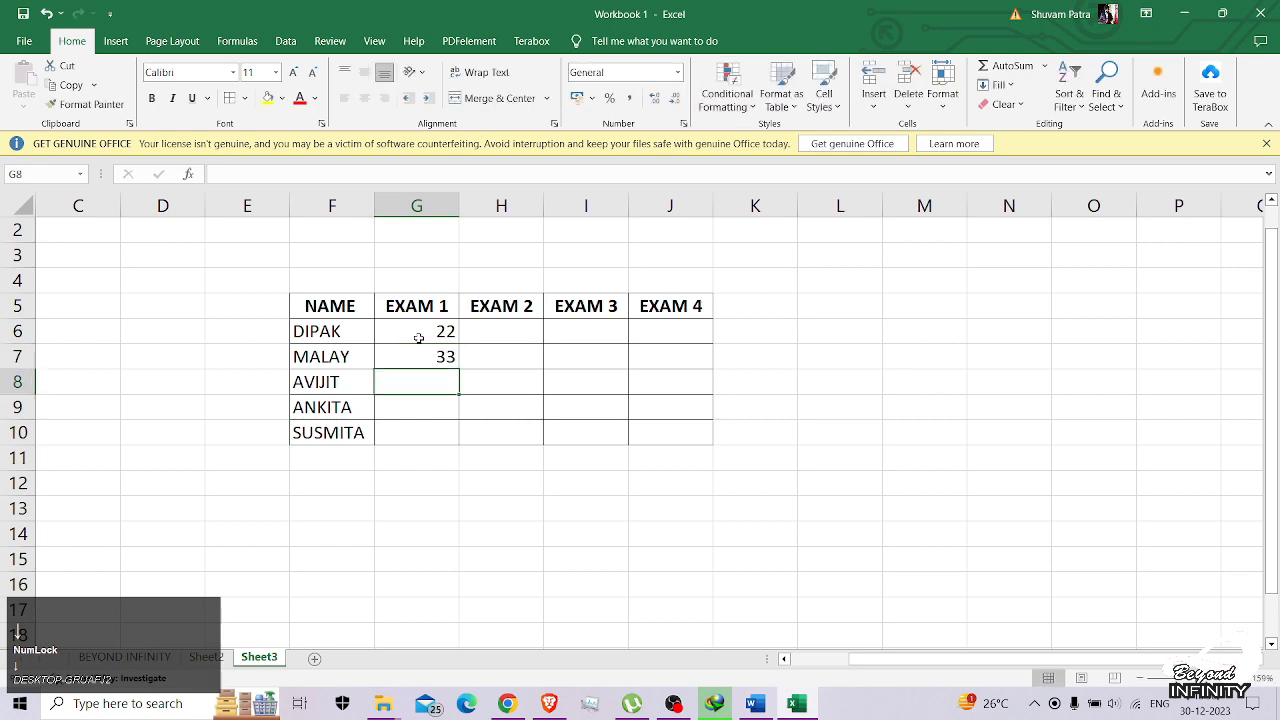
- Recheck the marks in the Word document and enter the EXAM 1 marks 31, 25 and 41 in cells G8 to G10
{"action": "left_click", "coordinate": [755, 705]}
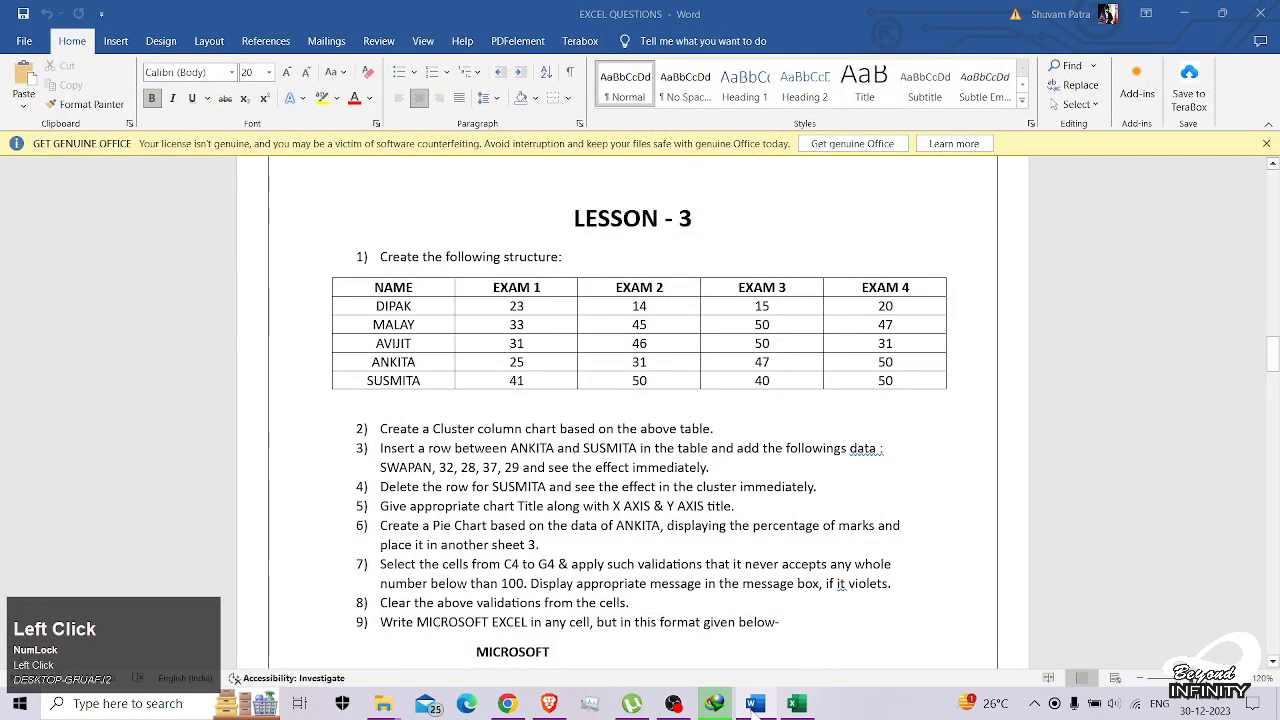
{"action": "left_click", "coordinate": [754, 705]}
{"action": "type", "text": "31"}
{"action": "key", "text": "Return"}
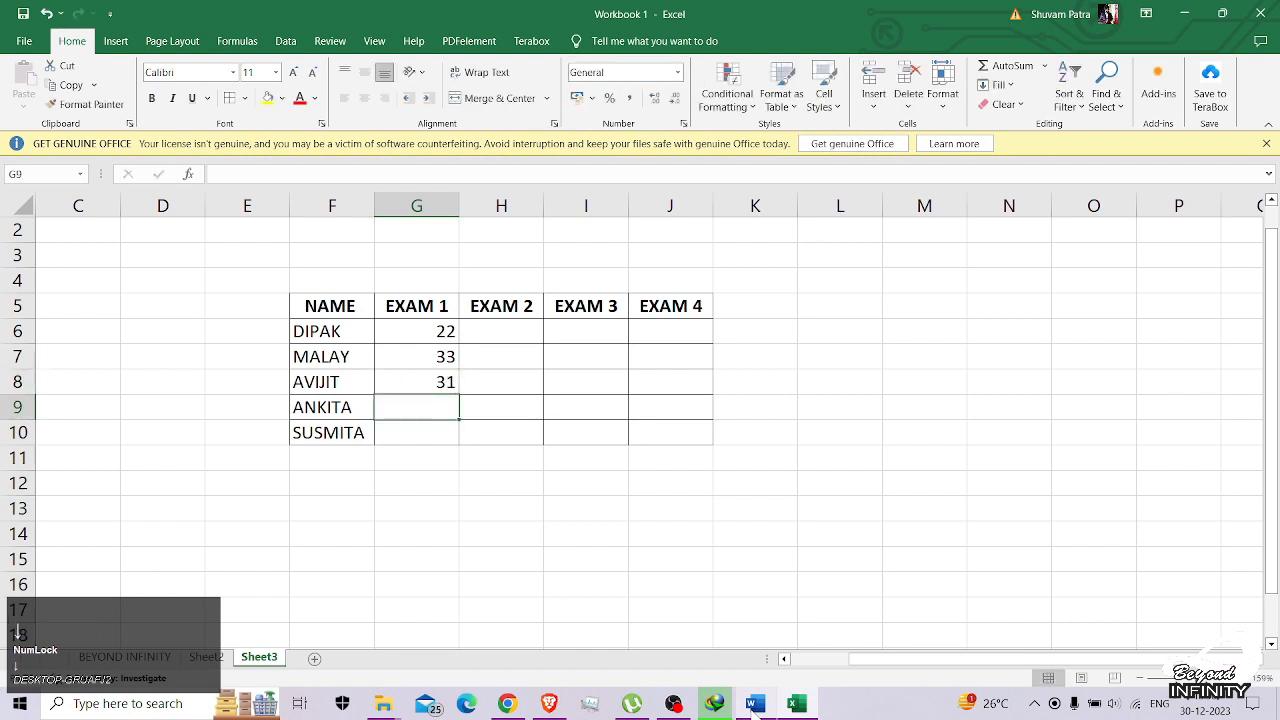
{"action": "type", "text": "25"}
{"action": "key", "text": "Return"}
{"action": "type", "text": "41"}
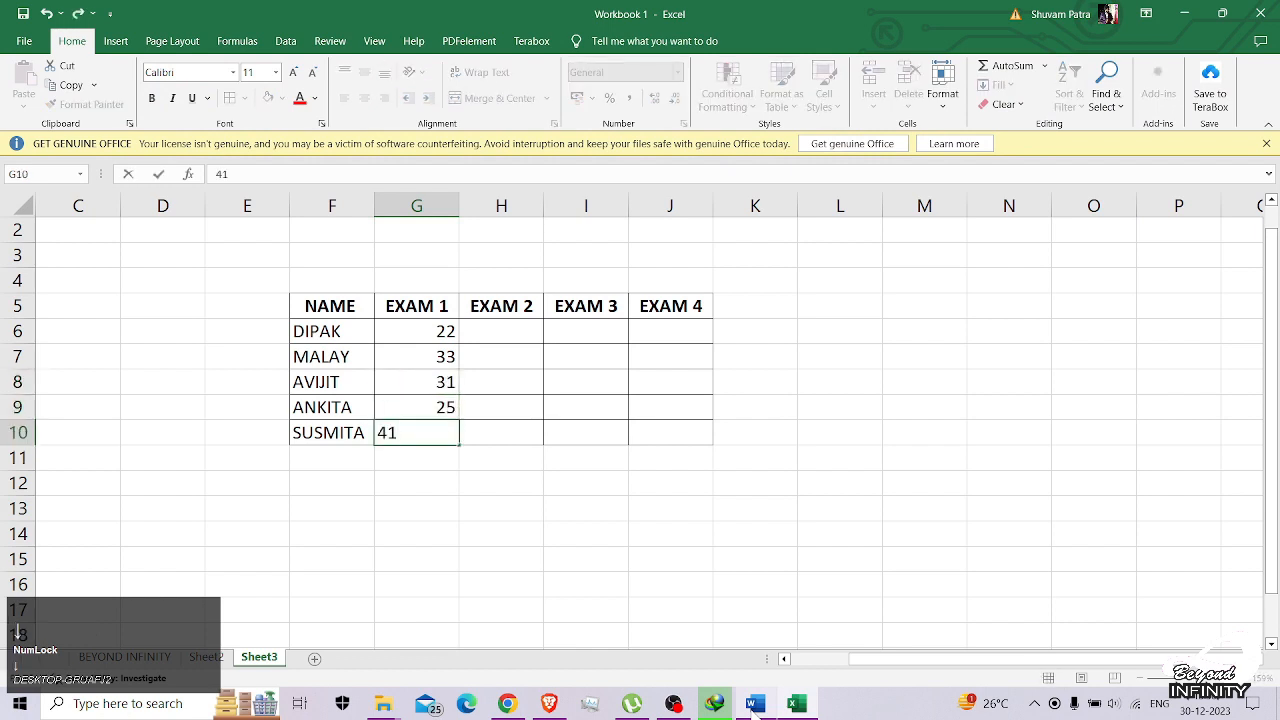
- Check the marks in the Word document and enter the EXAM 2 mark 14 in cell H6
{"action": "key", "text": "Tab"}
{"action": "key", "text": "Up"}
{"action": "key", "text": "Up"}
{"action": "key", "text": "Up"}
{"action": "key", "text": "Up"}
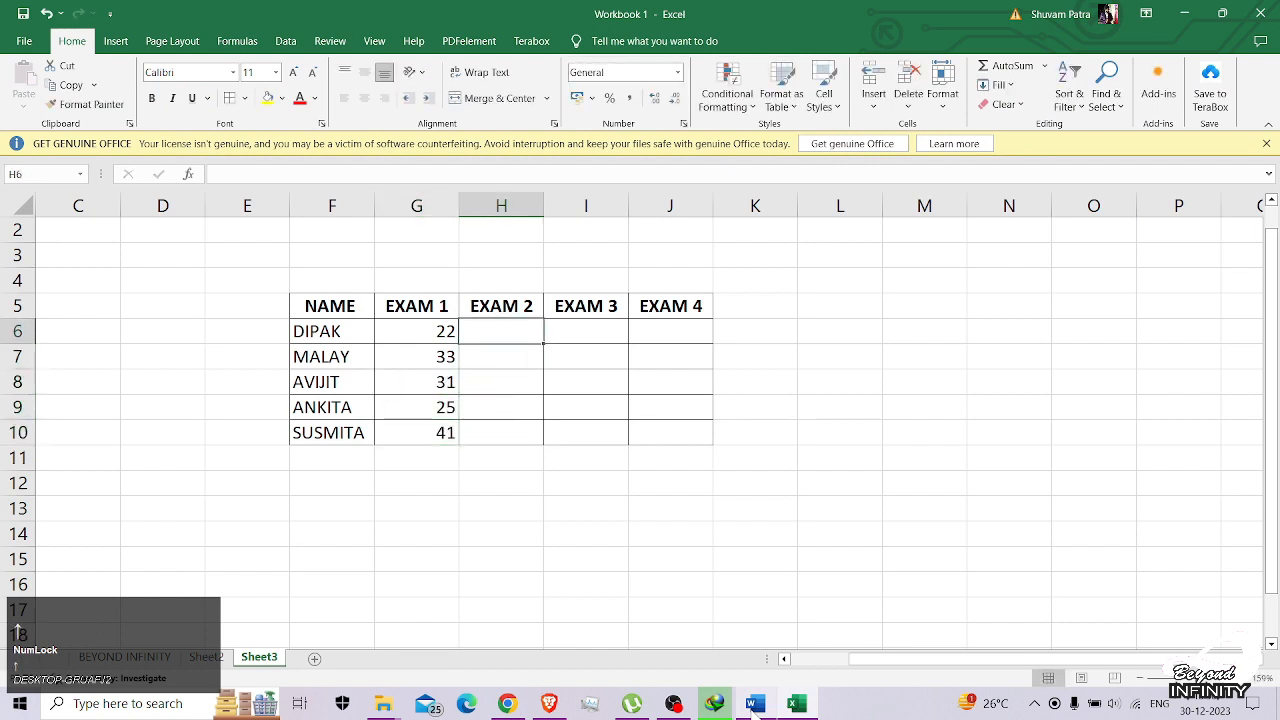
{"action": "left_click", "coordinate": [755, 705]}
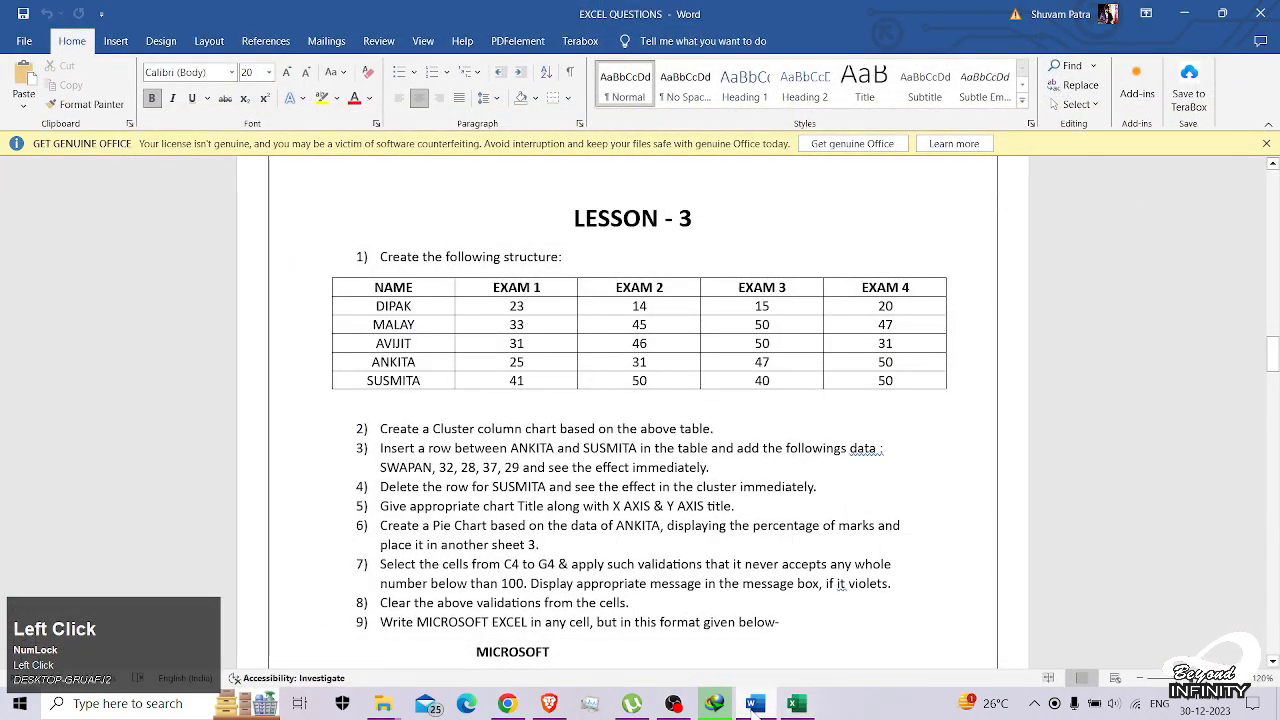
{"action": "left_click", "coordinate": [755, 705]}
{"action": "type", "text": "14"}
{"action": "key", "text": "Return"}
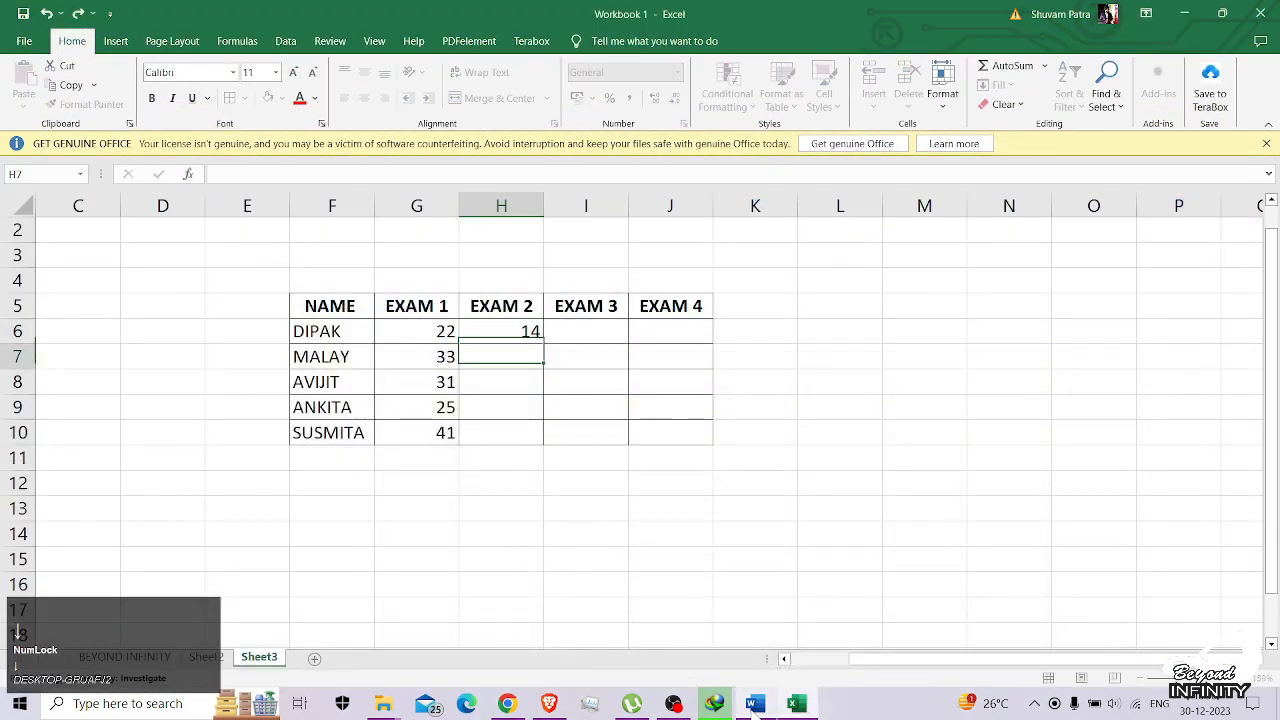
- Enter the EXAM 2 marks 45 and 46 in cells H7 and H8
{"action": "type", "text": "5"}
{"action": "key", "text": "BackSpace"}
{"action": "type", "text": "45"}
{"action": "key", "text": "Return"}
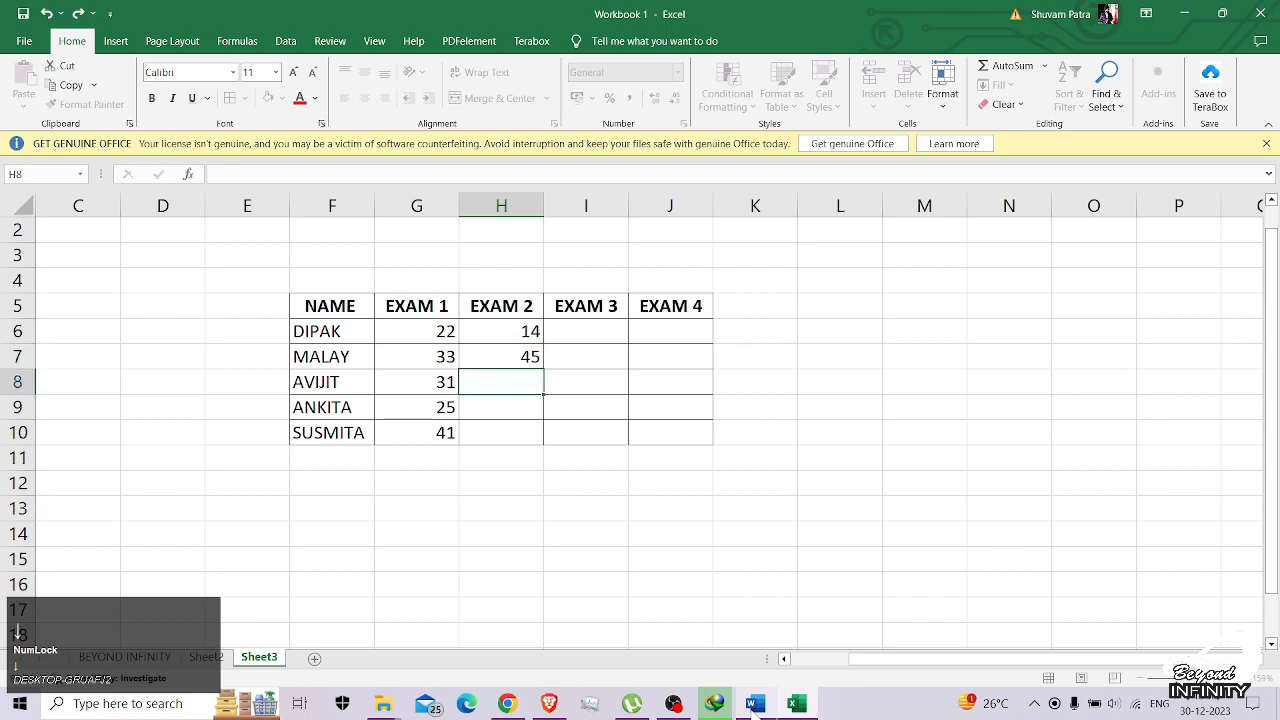
{"action": "type", "text": "46"}
{"action": "key", "text": "Return"}
- Recheck the marks in the Word document and enter the EXAM 2 marks 31 and 50 in cells H9 and H10
{"action": "left_click", "coordinate": [755, 705]}
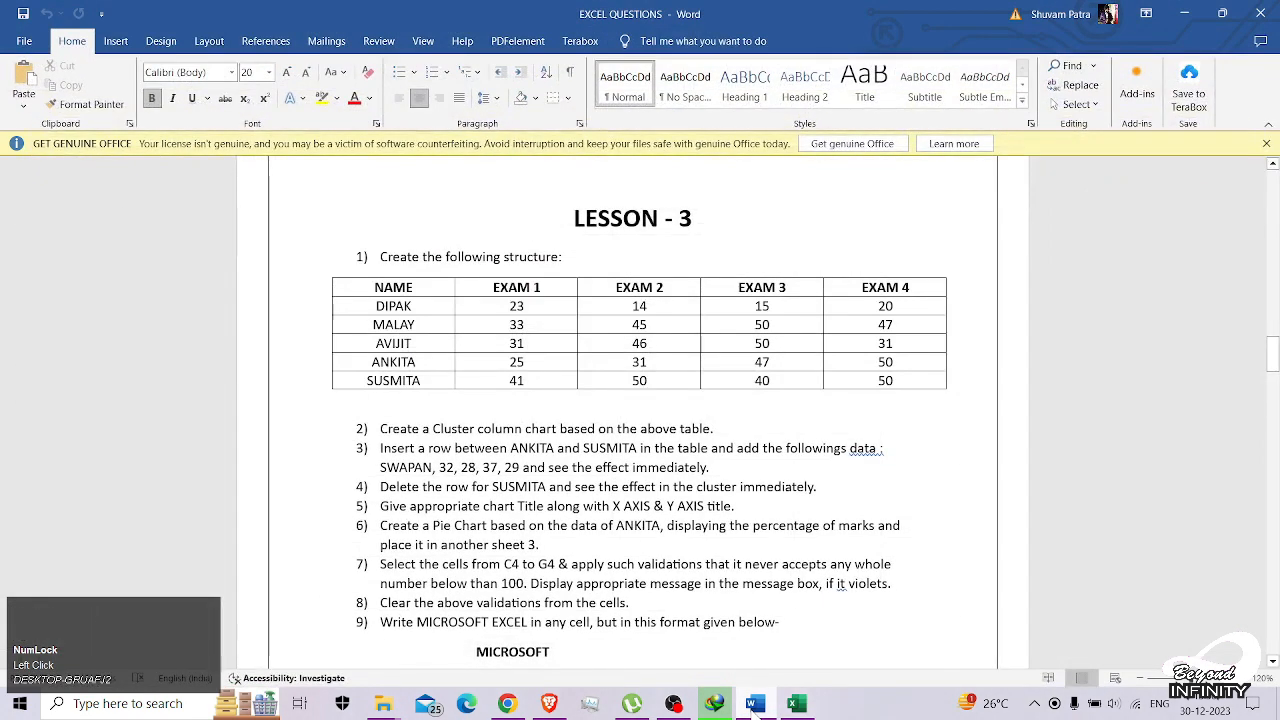
{"action": "left_click", "coordinate": [755, 705]}
{"action": "type", "text": "31"}
{"action": "key", "text": "Return"}
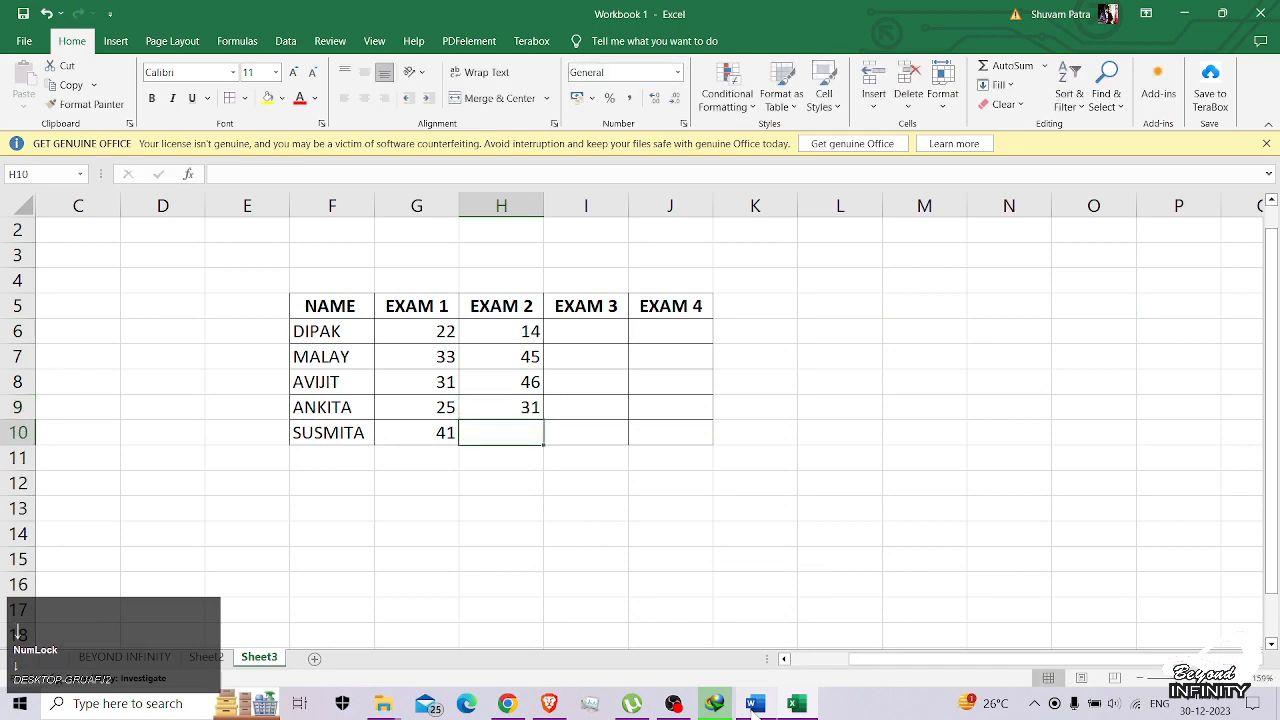
{"action": "type", "text": "50"}
{"action": "key", "text": "Right"}
- Look up the EXAM 3 marks in the Word document and enter 15 in cell I6
{"action": "key", "text": "Right"}
{"action": "key", "text": "Up"}
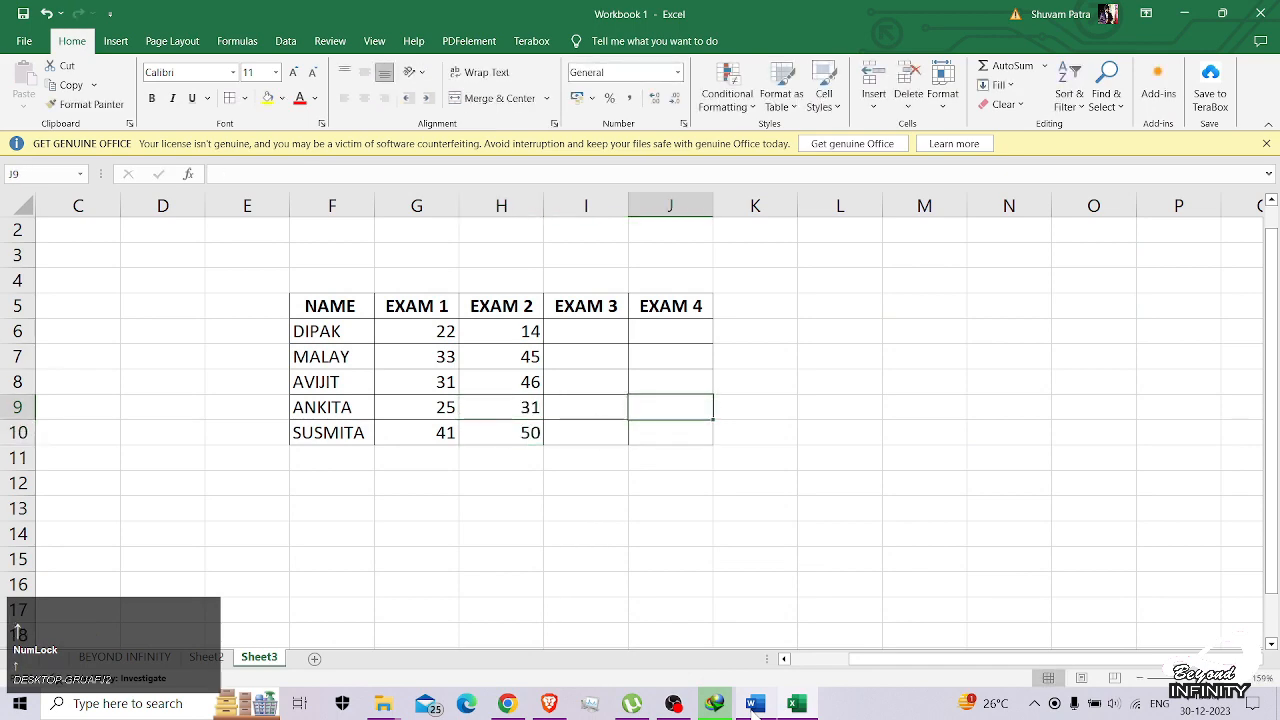
{"action": "key", "text": "Up"}
{"action": "key", "text": "Up"}
{"action": "key", "text": "Left"}
{"action": "key", "text": "Up"}
{"action": "left_click", "coordinate": [755, 704]}
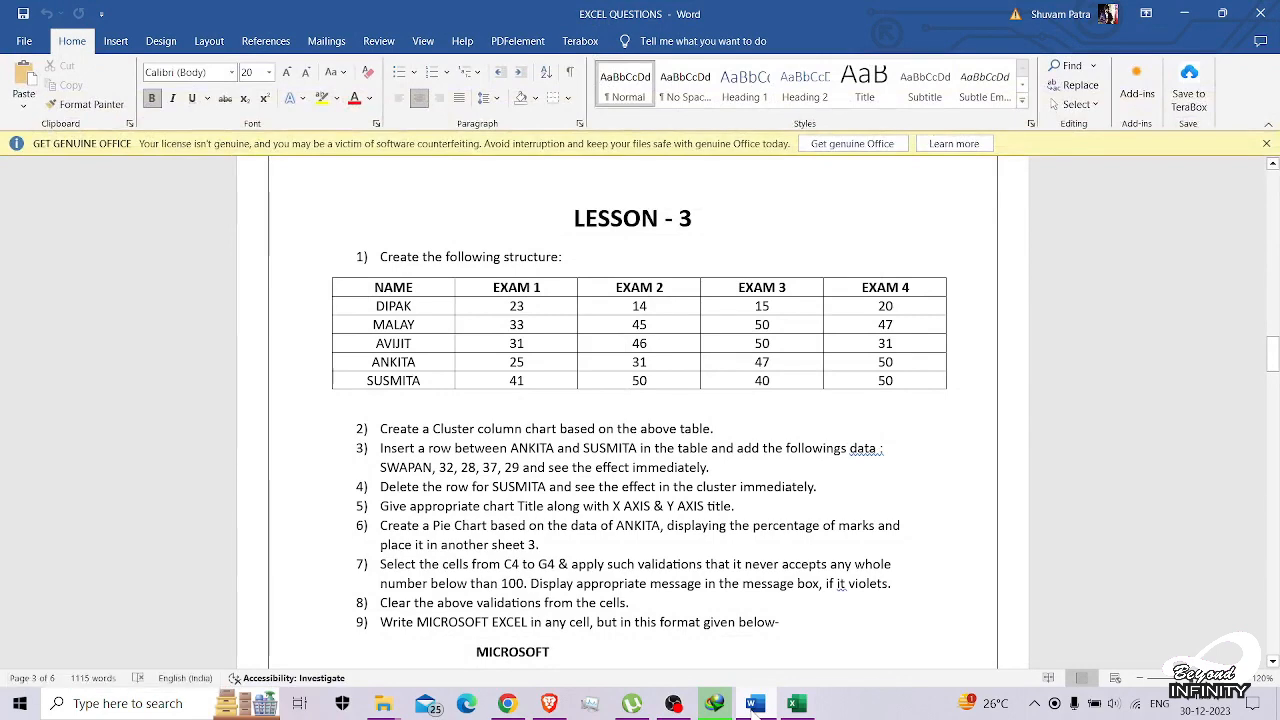
{"action": "left_click", "coordinate": [752, 706]}
{"action": "type", "text": "15"}
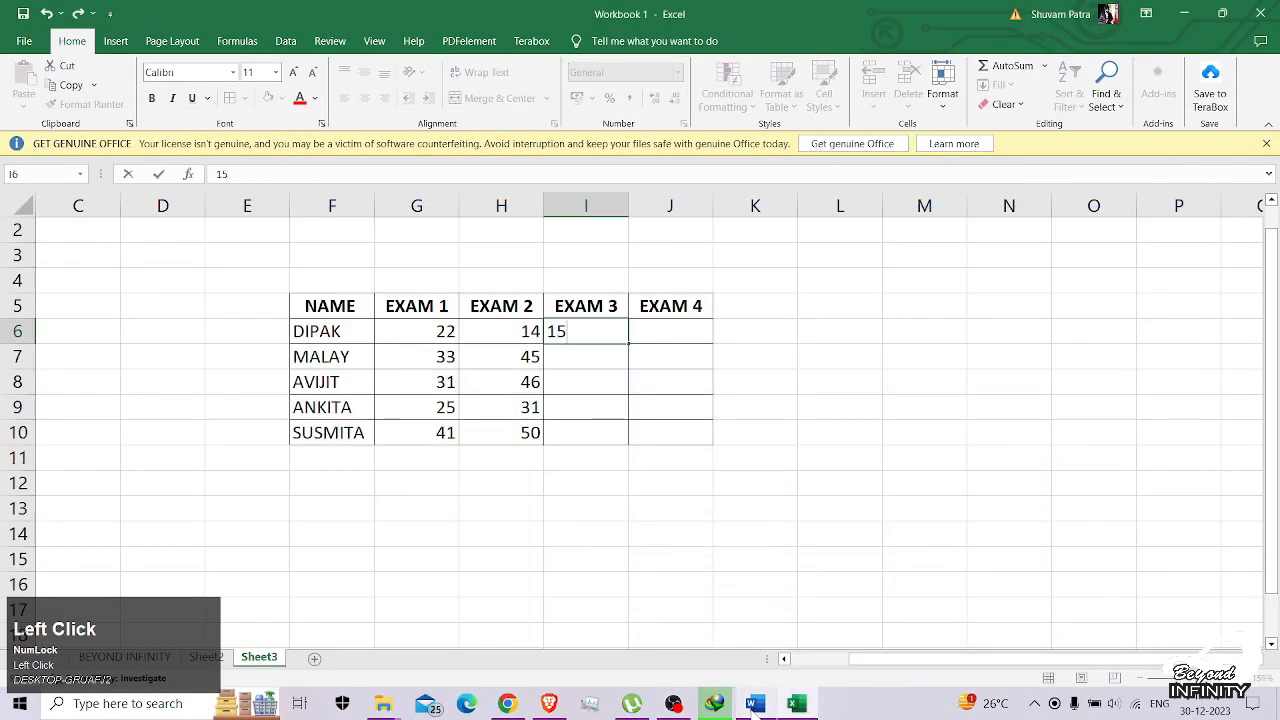
{"action": "key", "text": "Return"}
- Enter the EXAM 3 marks 50, 50 and 47 in cells I7 to I9
{"action": "key", "text": "Return"}
{"action": "type", "text": "50"}
{"action": "key", "text": "Return"}
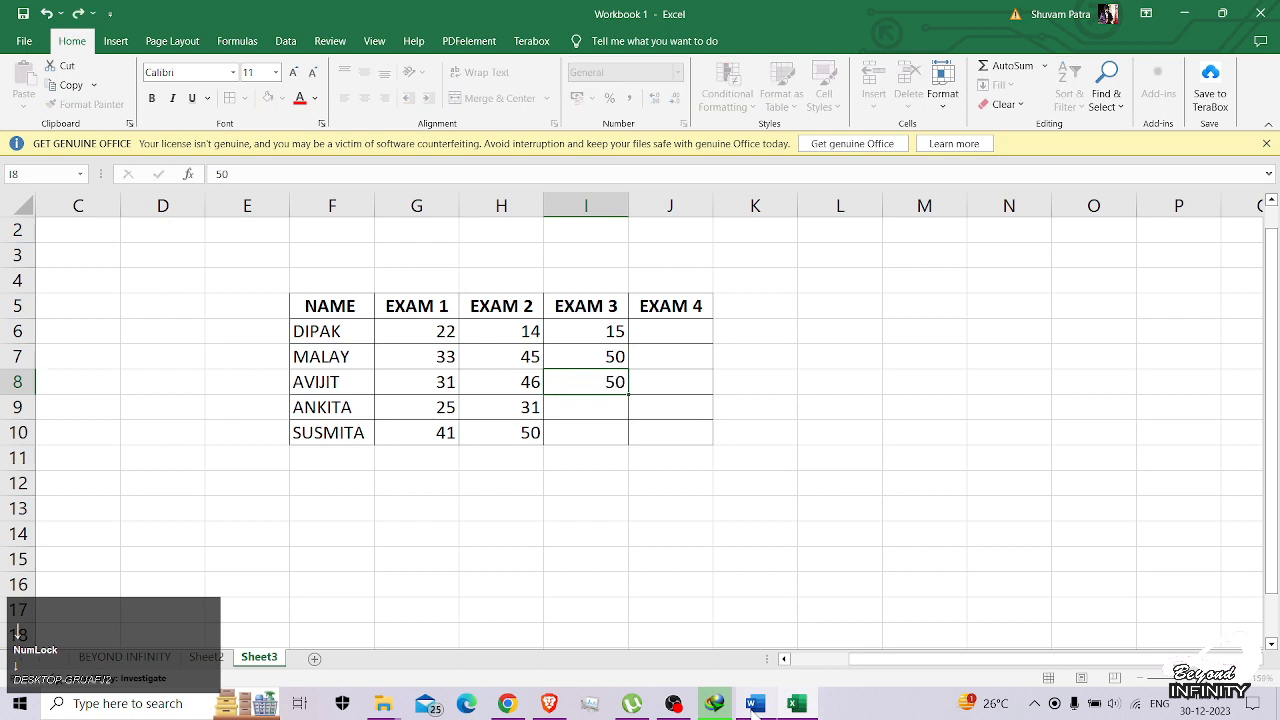
{"action": "type", "text": "47"}
{"action": "key", "text": "Return"}
- Enter the EXAM 3 mark 40 in cell I10 and check the table in the Word document
{"action": "type", "text": "14"}
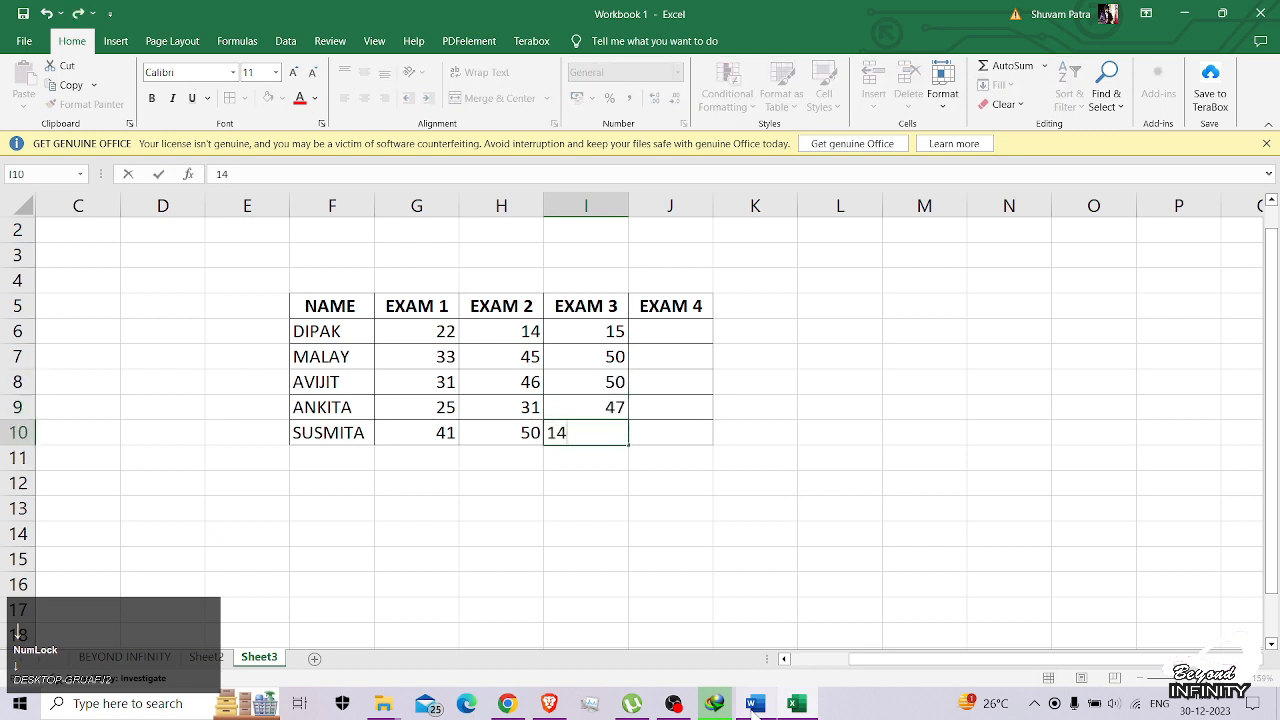
{"action": "key", "text": "BackSpace"}
{"action": "key", "text": "BackSpace"}
{"action": "type", "text": "40"}
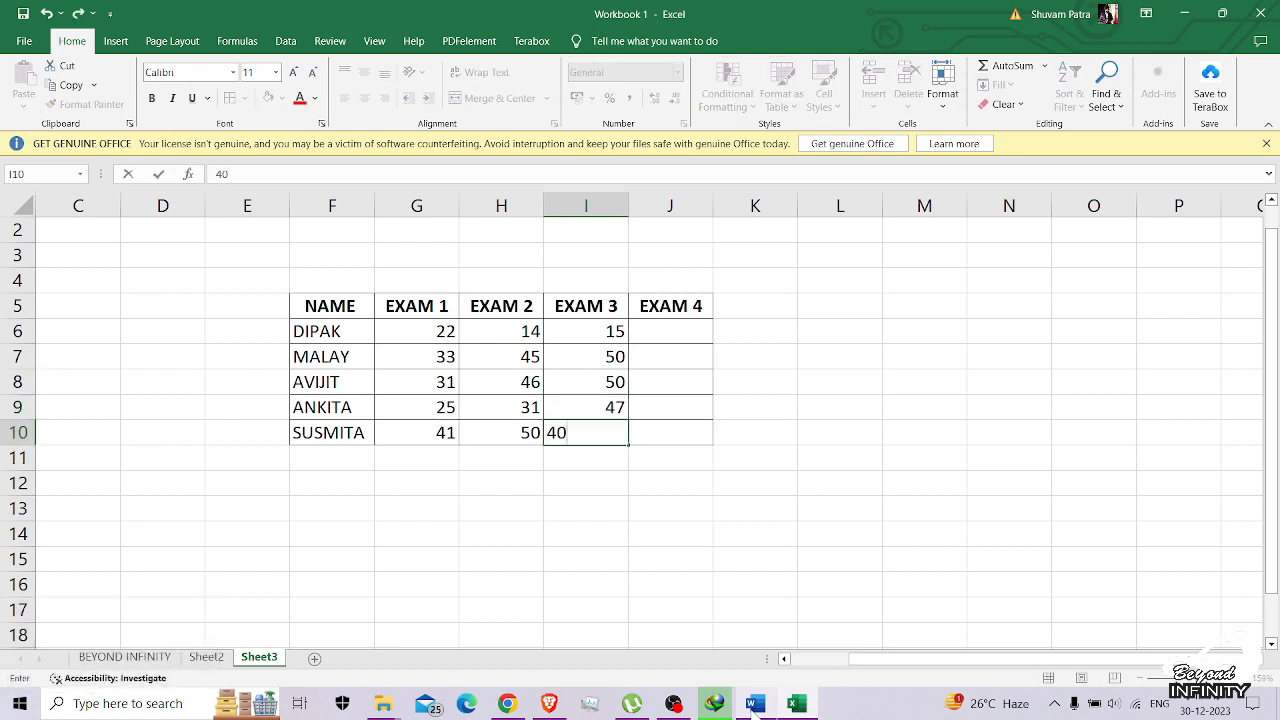
{"action": "left_click", "coordinate": [754, 706]}
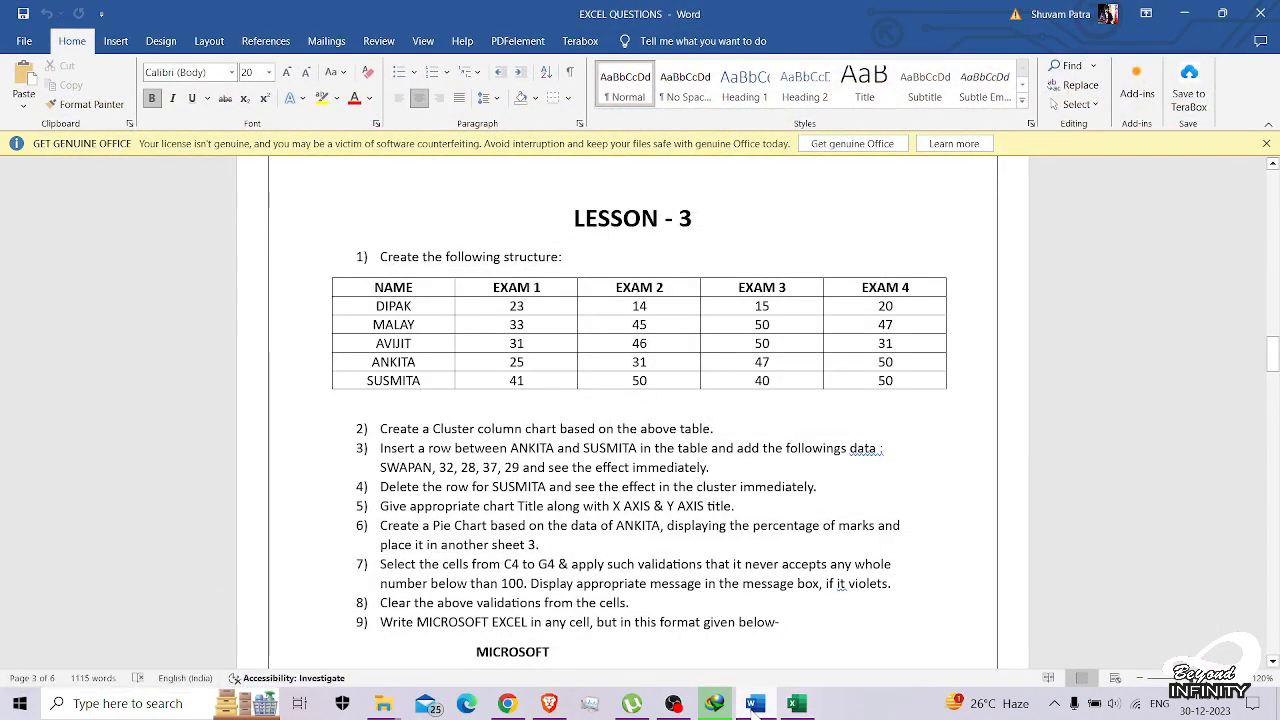
{"action": "left_click", "coordinate": [754, 706]}
{"action": "type", "text": "40"}
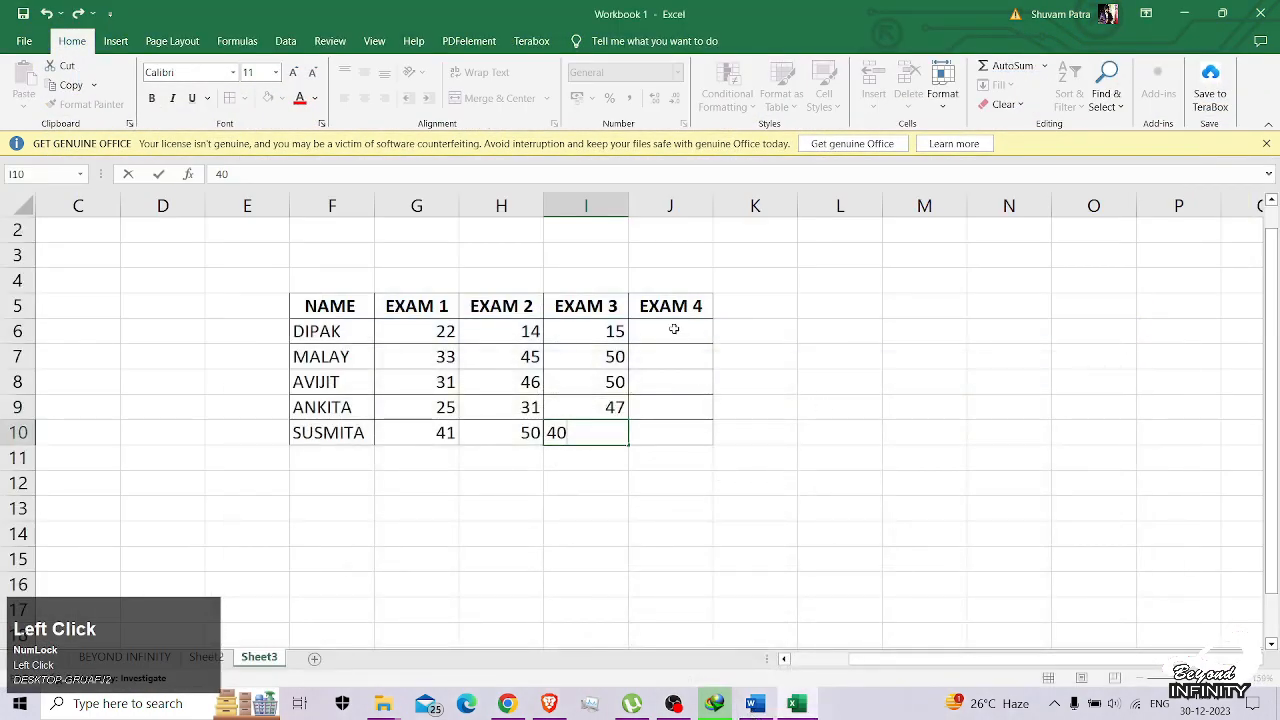
- Enter the EXAM 4 marks 20, 47, 41, 50 and 50 in cells J6 to J10
{"action": "left_click", "coordinate": [674, 329]}
{"action": "type", "text": "20"}
{"action": "key", "text": "Return"}
{"action": "type", "text": "47"}
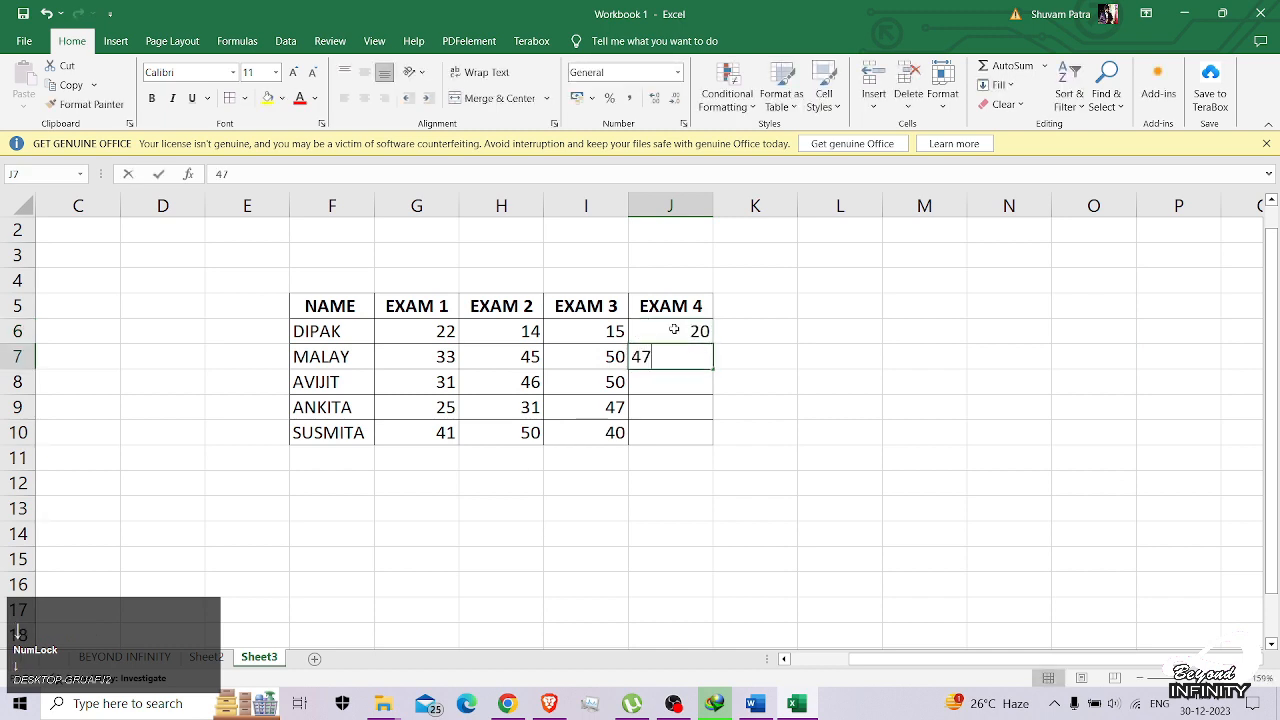
{"action": "key", "text": "Return"}
{"action": "type", "text": "41"}
{"action": "key", "text": "Return"}
{"action": "type", "text": "50"}
{"action": "key", "text": "Return"}
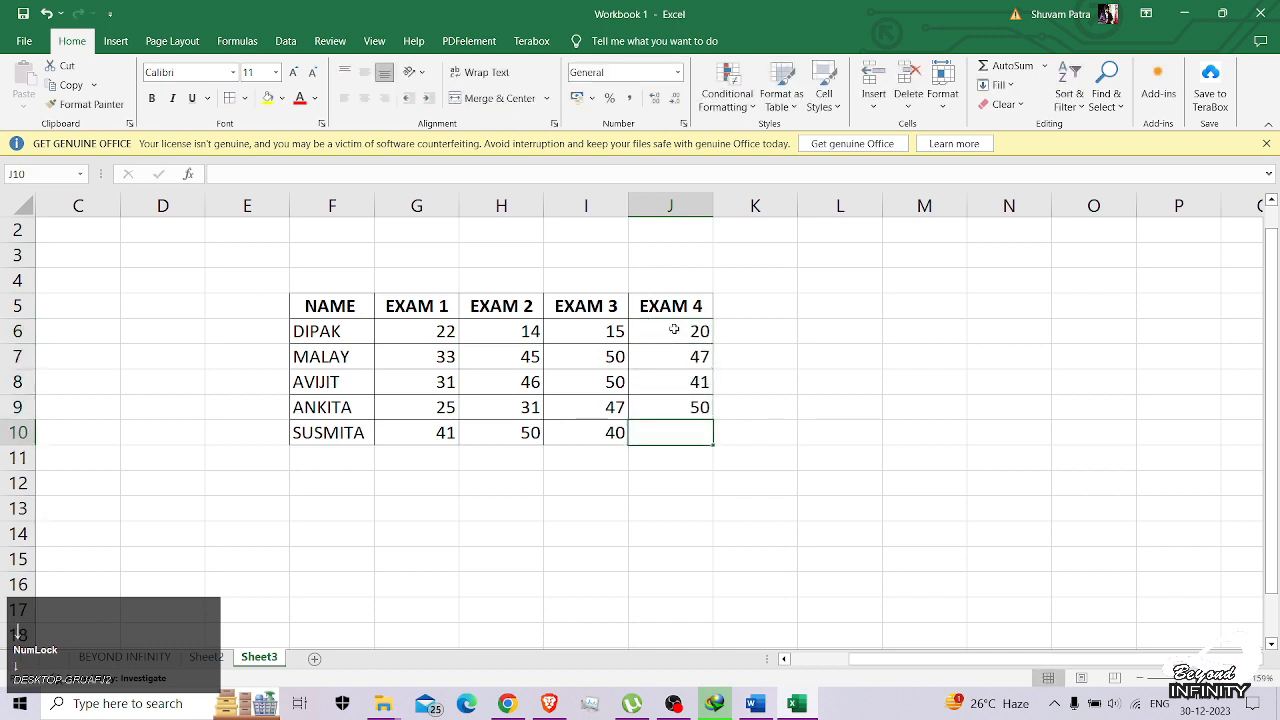
{"action": "type", "text": "50"}
{"action": "left_click", "coordinate": [674, 329]}
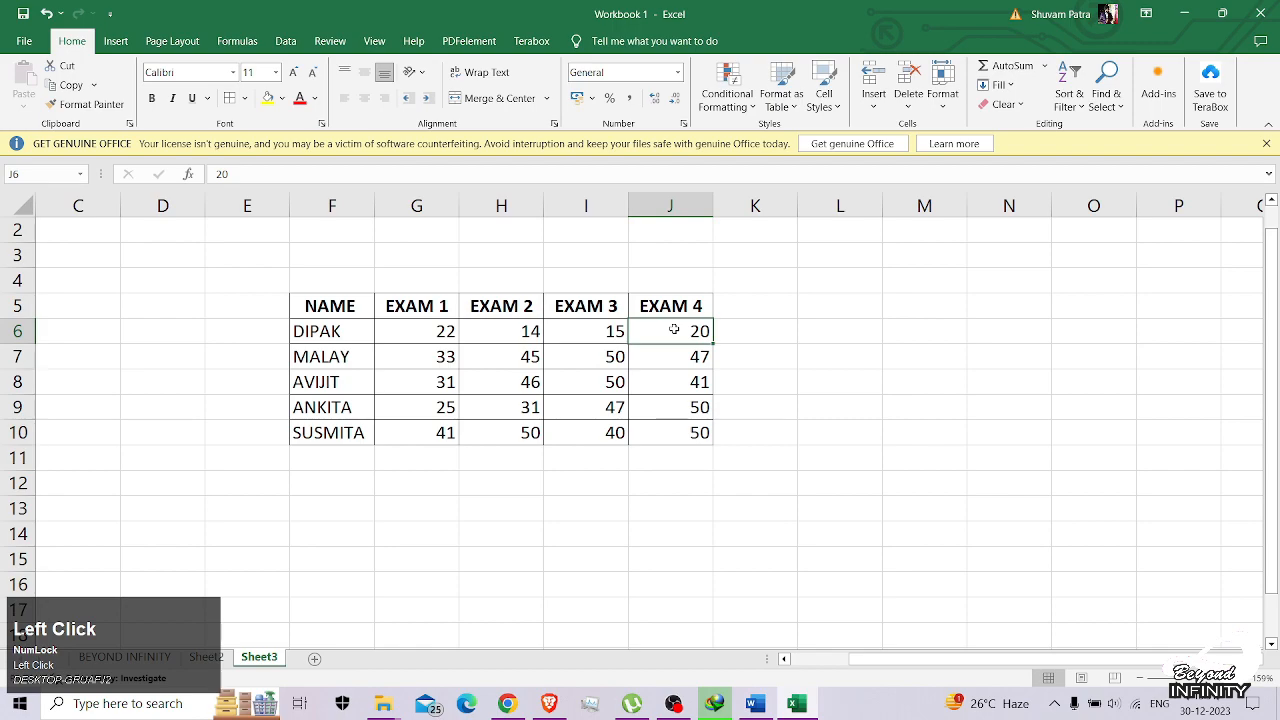
- Read the tasks below the Lesson 3 table in the Word document and return to the Excel workbook
{"action": "left_click", "coordinate": [756, 704]}
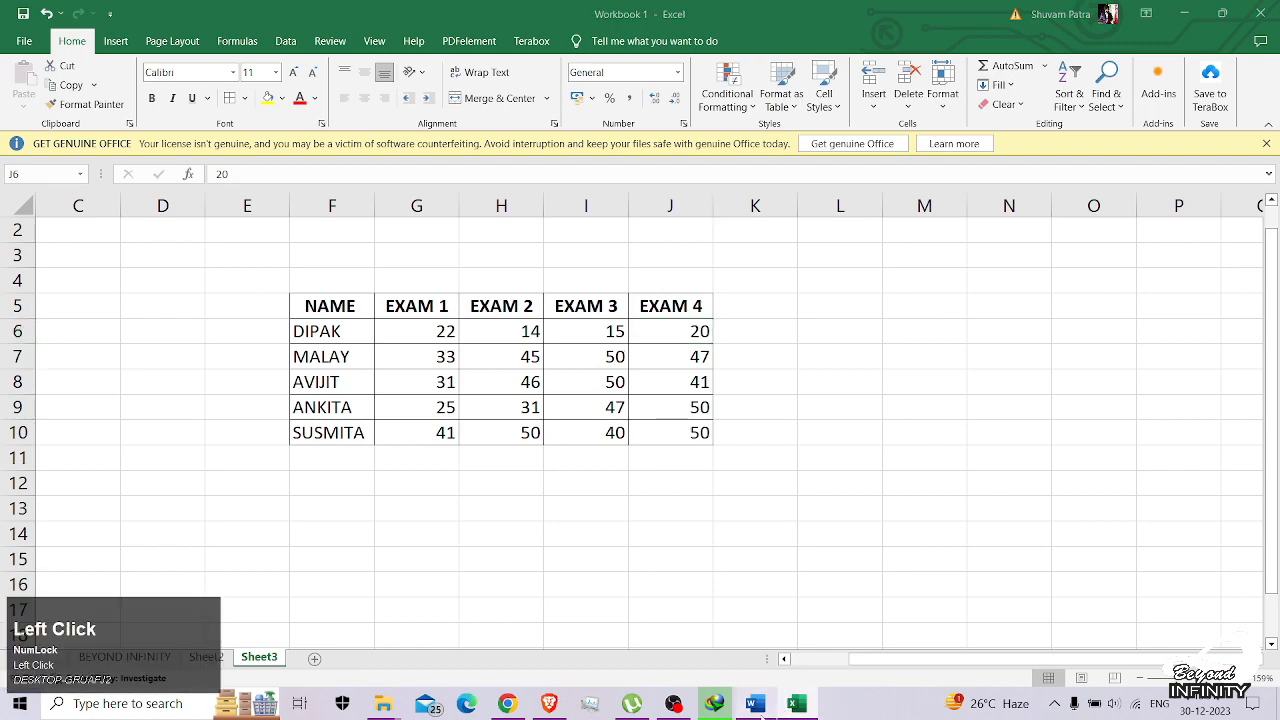
{"action": "scroll", "coordinate": [745, 538], "scroll_direction": "down", "scroll_amount": 3}
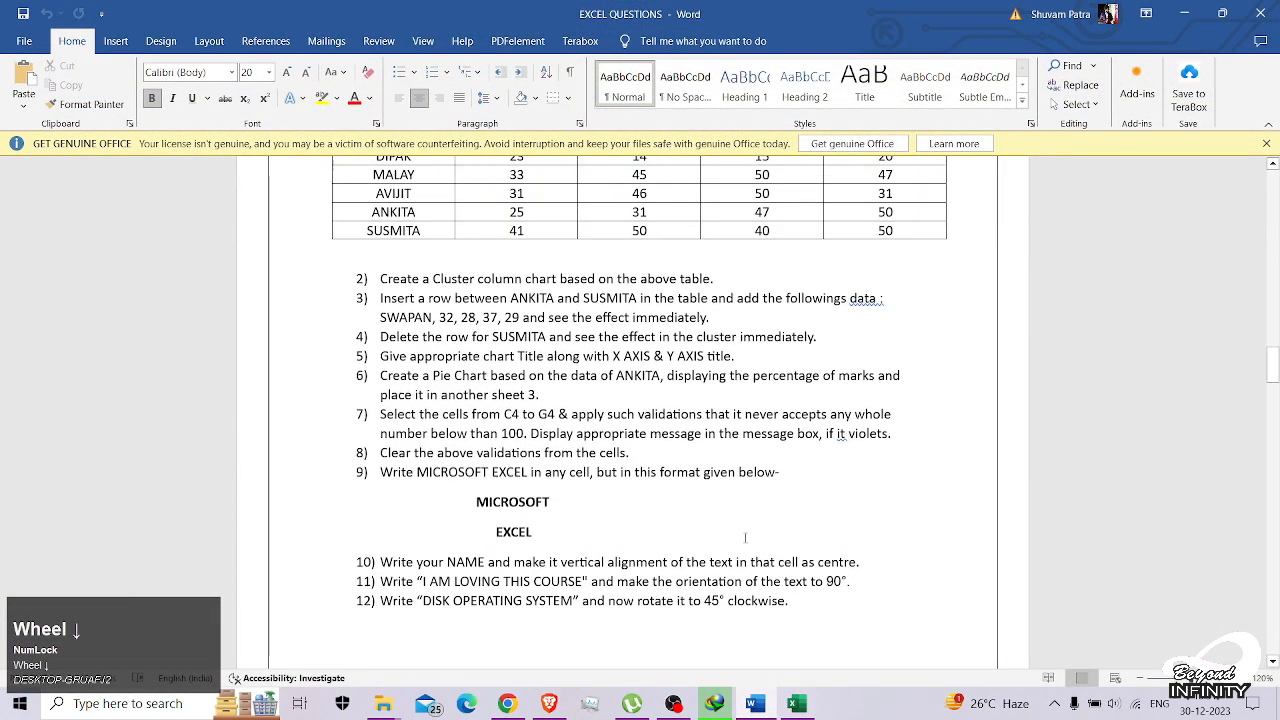
{"action": "scroll", "coordinate": [745, 538], "scroll_direction": "up", "scroll_amount": 5, "text": "ctrl"}
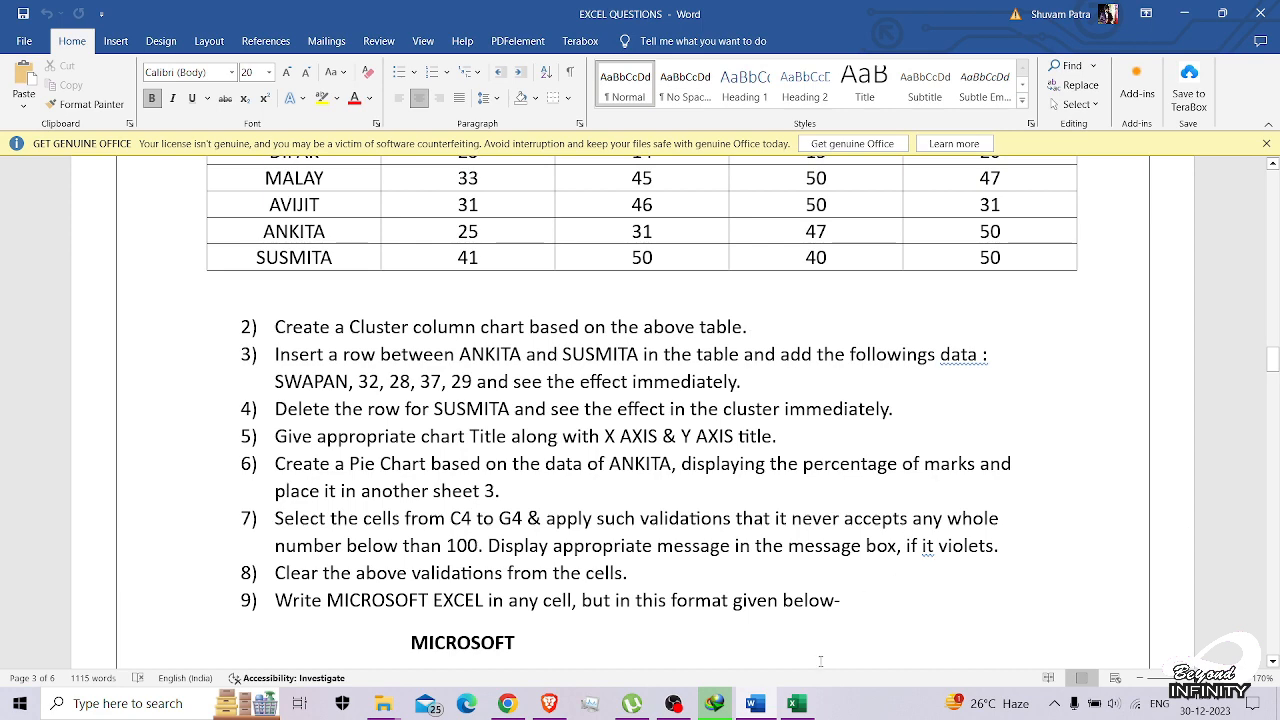
{"action": "left_click", "coordinate": [805, 705]}
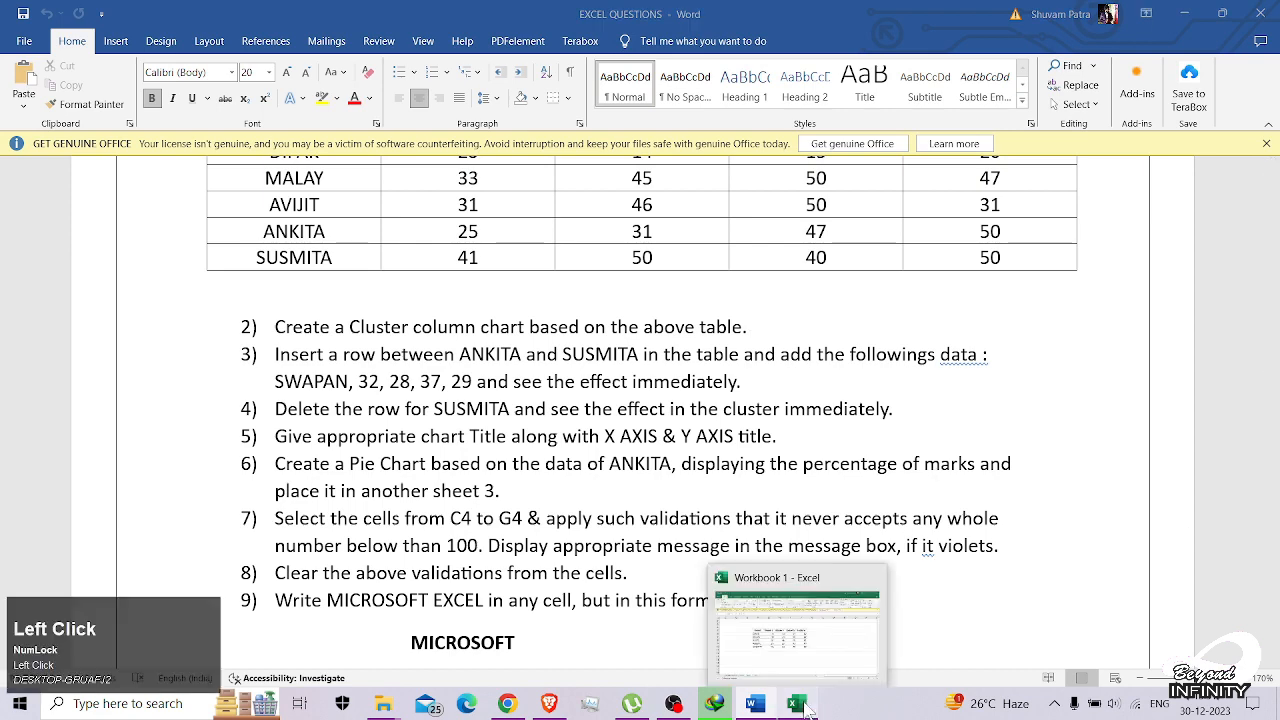
{"action": "left_click", "coordinate": [542, 528]}
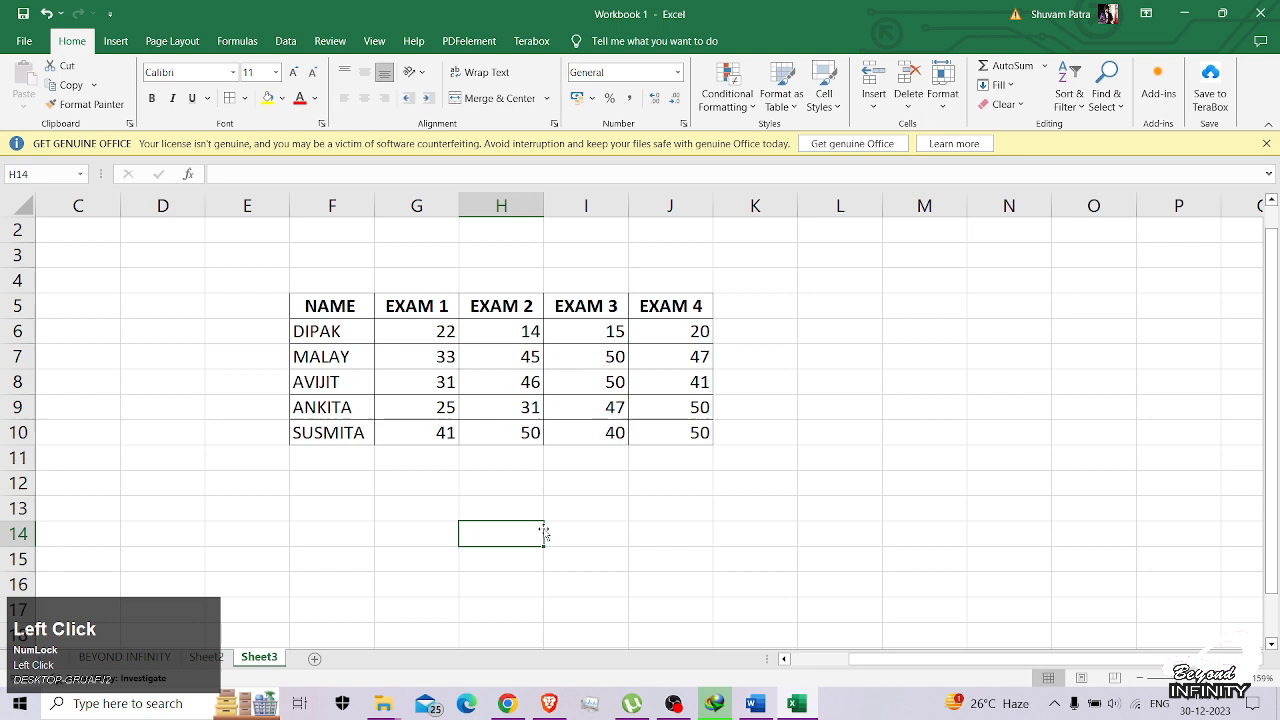
- Insert a 2-D clustered column chart based on the marks table in cells F5 to J10
{"action": "left_click", "coordinate": [318, 331]}
{"action": "key", "text": "Up"}
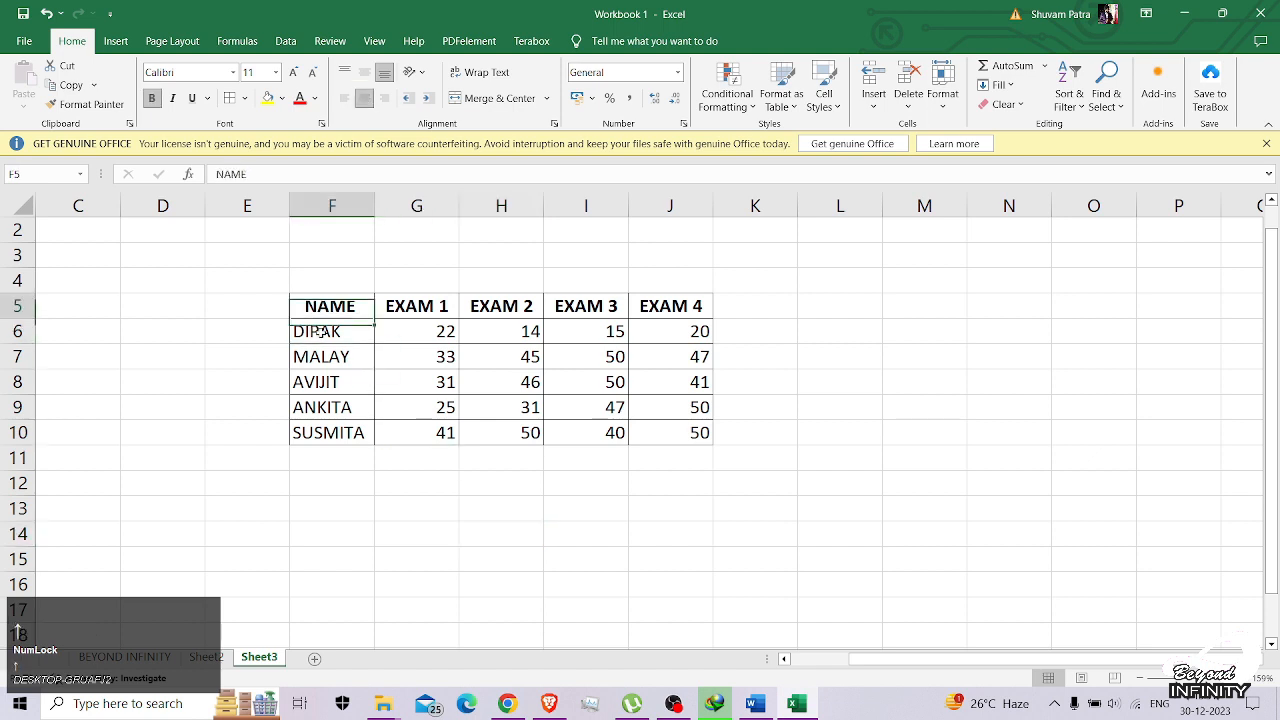
{"action": "key", "text": "Right"}
{"action": "key", "text": "Left"}
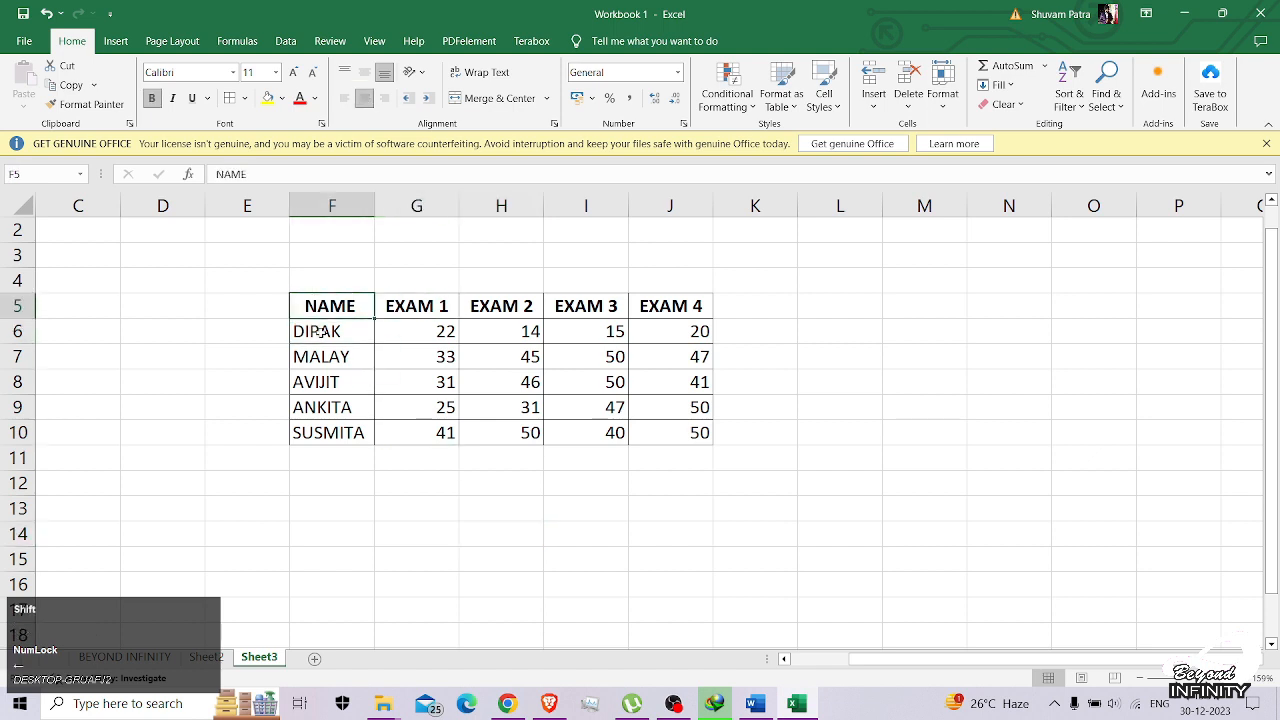
{"action": "key", "text": "shift+Down"}
{"action": "key", "text": "shift+Right"}
{"action": "key", "text": "shift+Right"}
{"action": "key", "text": "shift+Right"}
{"action": "key", "text": "shift+Down"}
{"action": "key", "text": "shift+Down"}
{"action": "key", "text": "shift+Right"}
{"action": "key", "text": "shift+Down"}
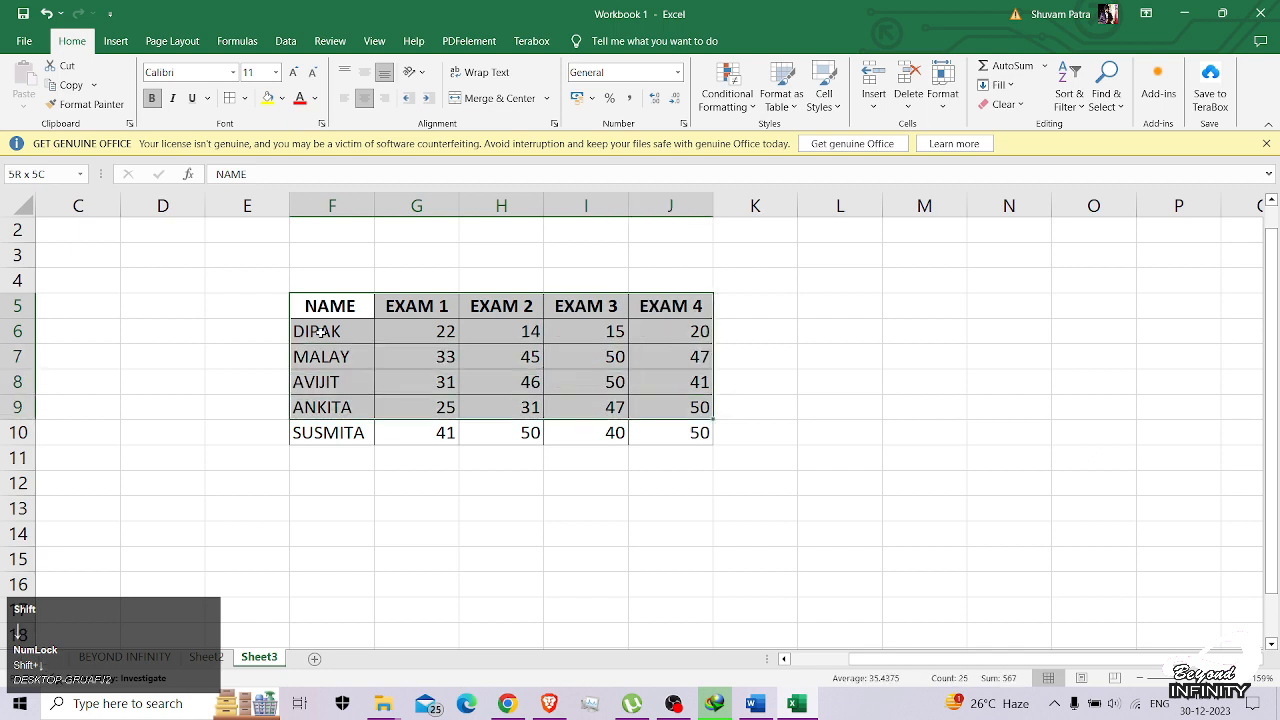
{"action": "key", "text": "shift+Down"}
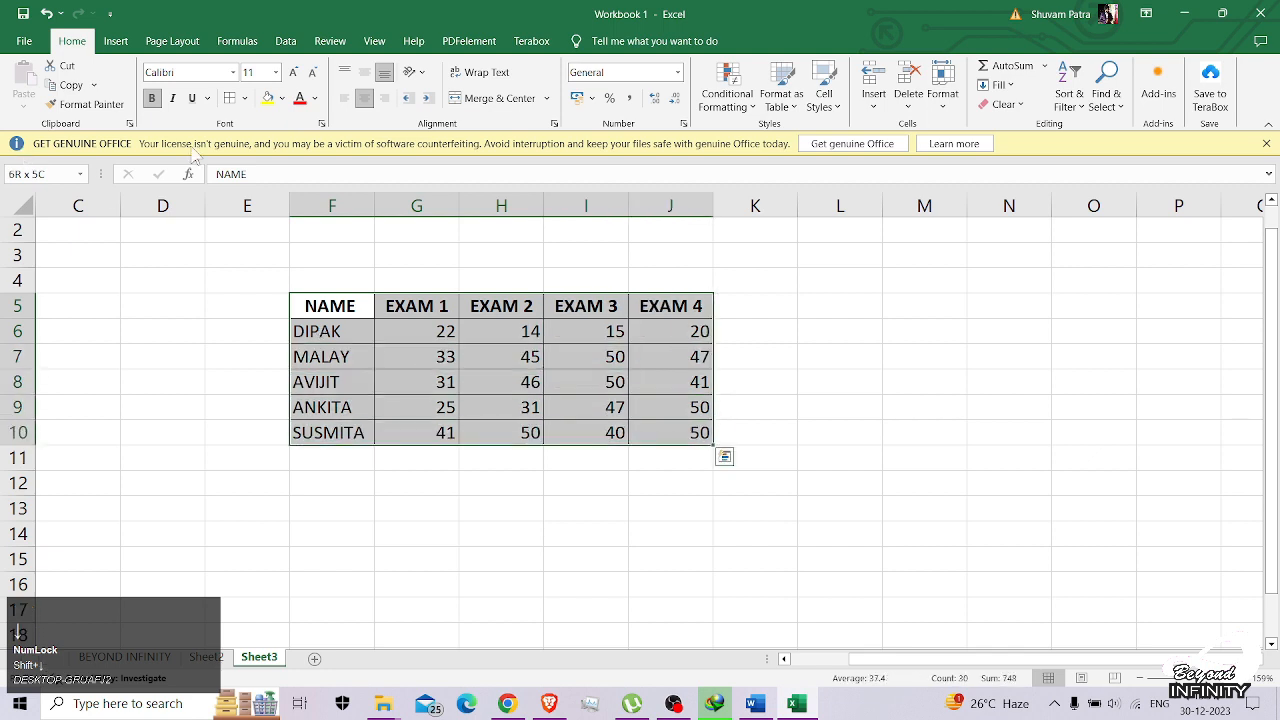
{"action": "left_click", "coordinate": [130, 47]}
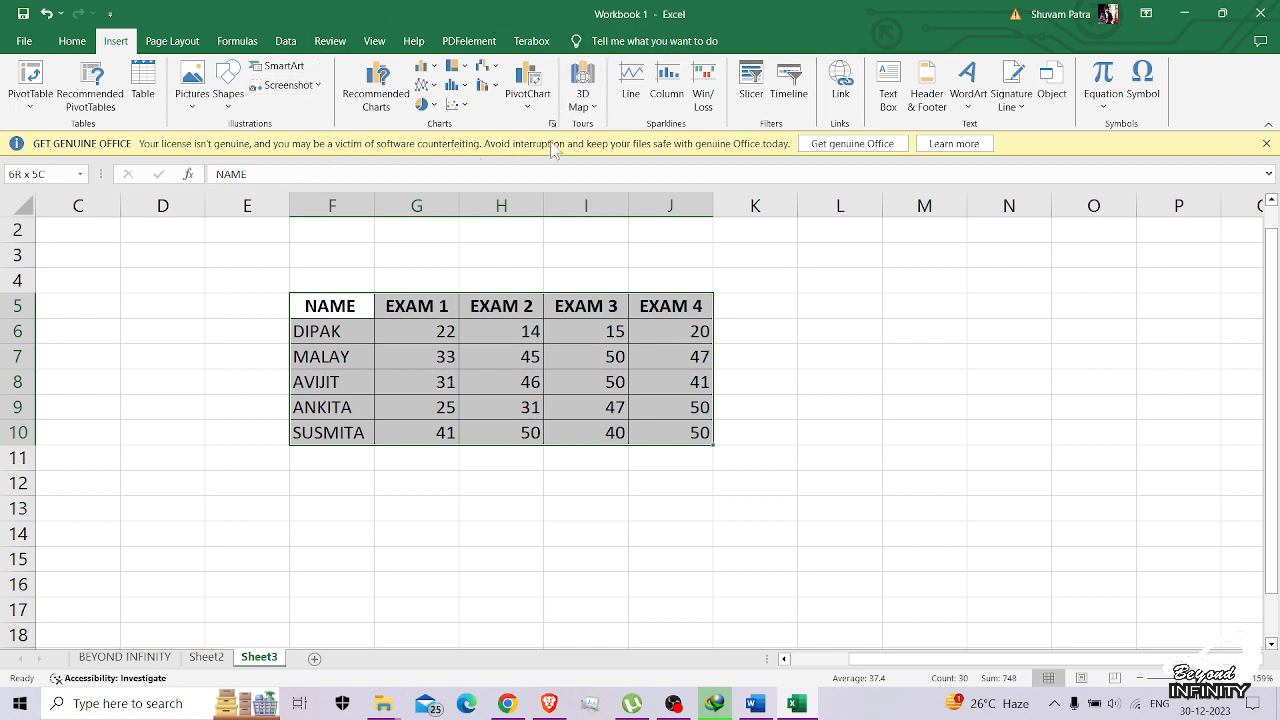
{"action": "left_click", "coordinate": [434, 70]}
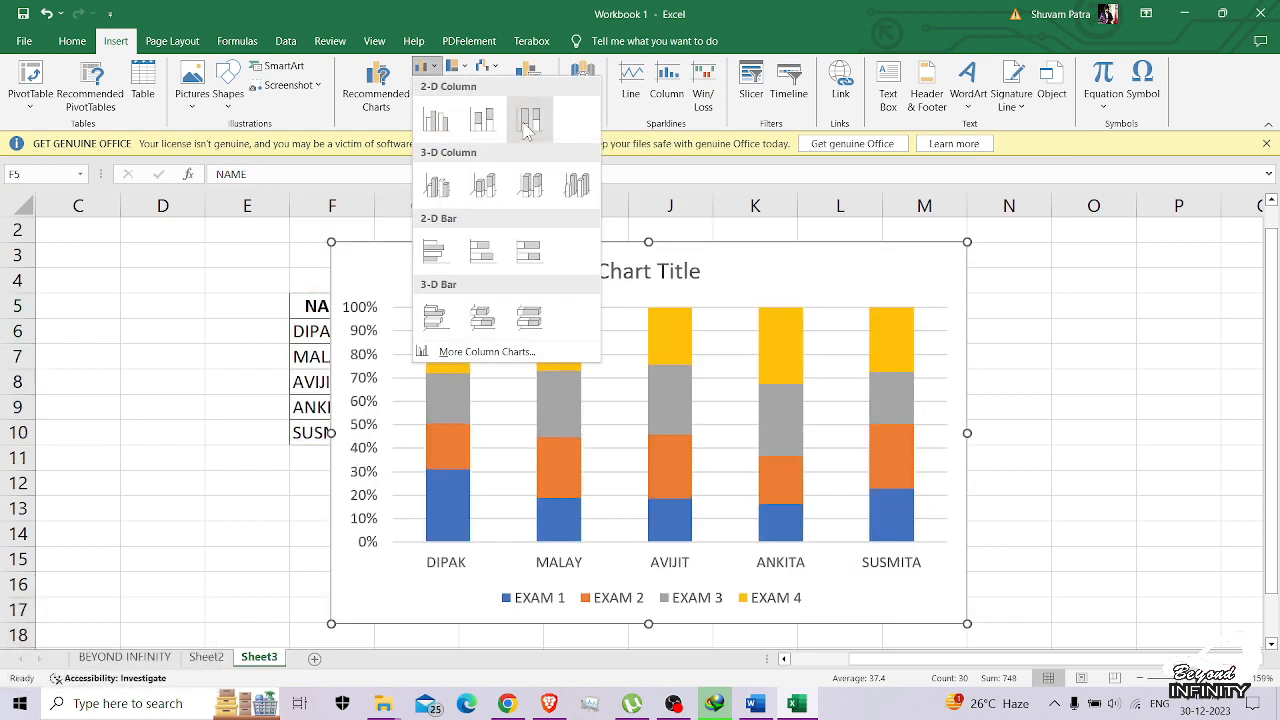
{"action": "left_click", "coordinate": [443, 128]}
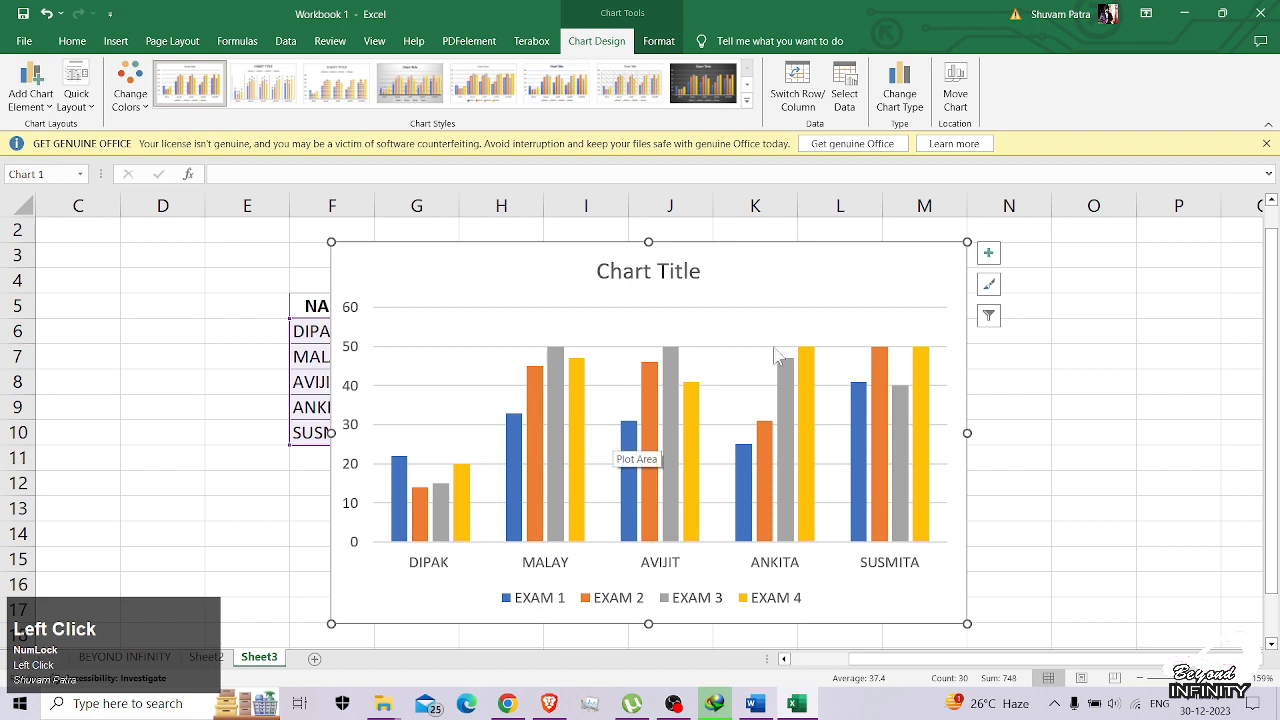
- Shrink the column chart and place it beside the marks table, starting at column K
{"action": "left_click_drag", "start_coordinate": [809, 251], "coordinate": [1040, 249]}
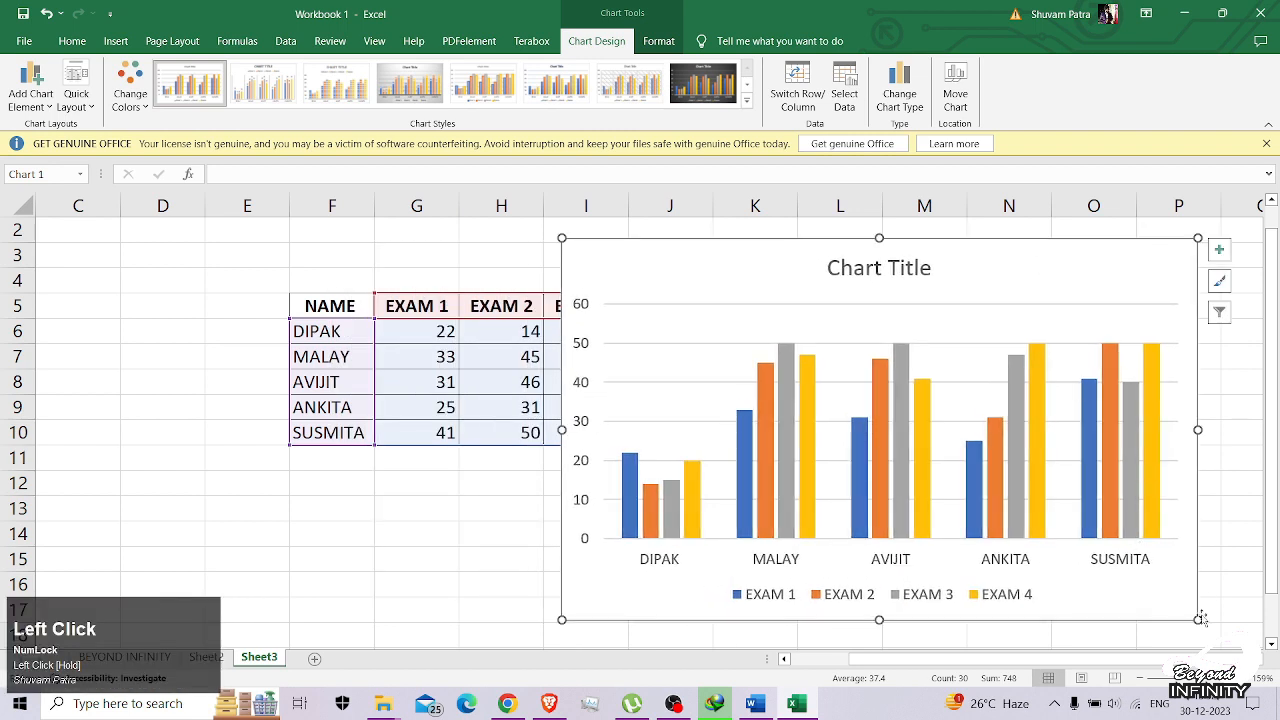
{"action": "left_click_drag", "start_coordinate": [1198, 617], "coordinate": [1093, 553]}
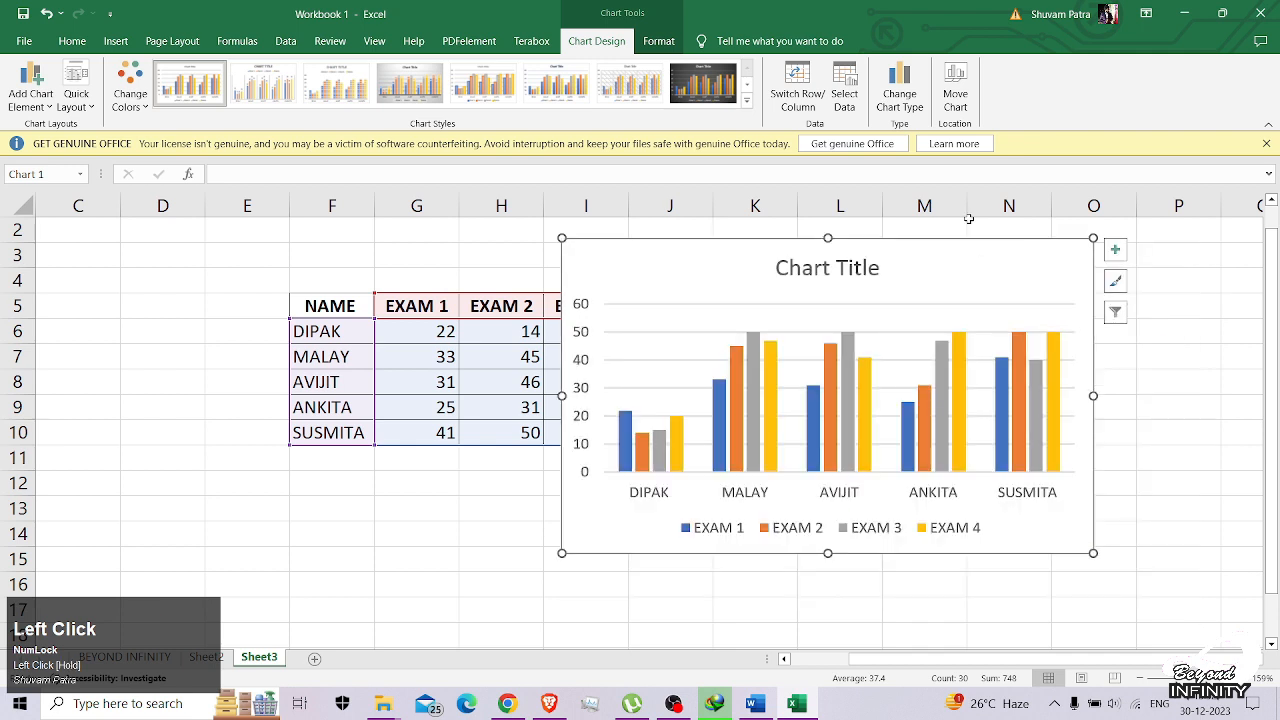
{"action": "mouse_move", "coordinate": [1094, 255]}
{"action": "left_mouse_down"}
{"action": "mouse_move", "coordinate": [1137, 251]}
{"action": "mouse_move", "coordinate": [1126, 254]}
{"action": "left_mouse_up"}
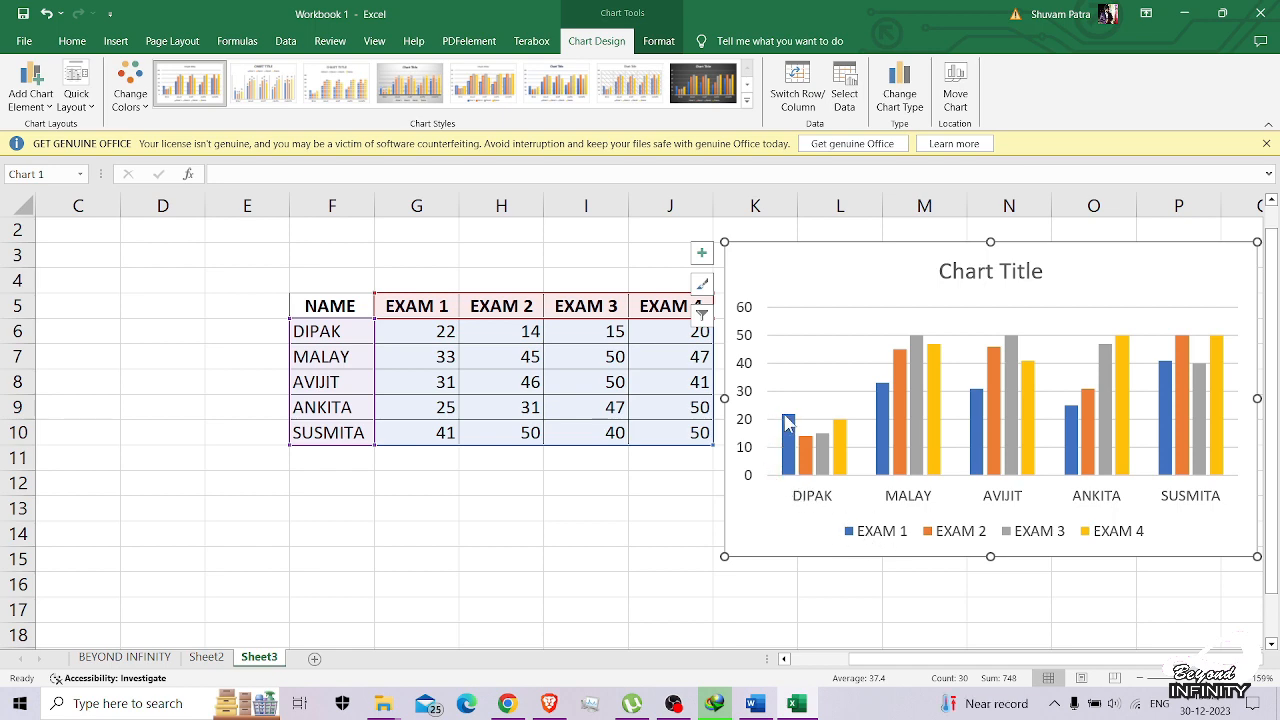
- Examine the chart's columns against the marks table, starting with the first student's EXAM 1 column
{"action": "mouse_move", "coordinate": [788, 424]}
{"action": "scroll", "coordinate": [788, 424], "scroll_direction": "up", "scroll_amount": 3, "text": "ctrl"}
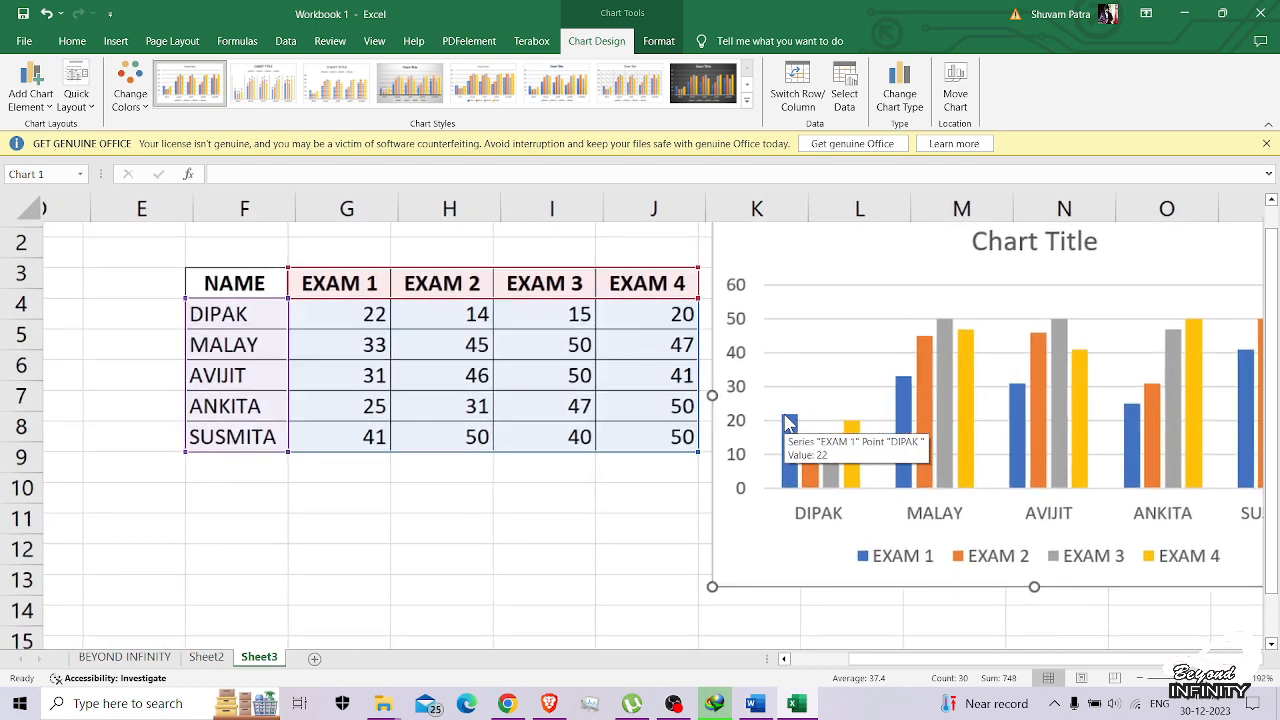
{"action": "scroll", "coordinate": [750, 467], "scroll_direction": "right", "scroll_amount": 2}
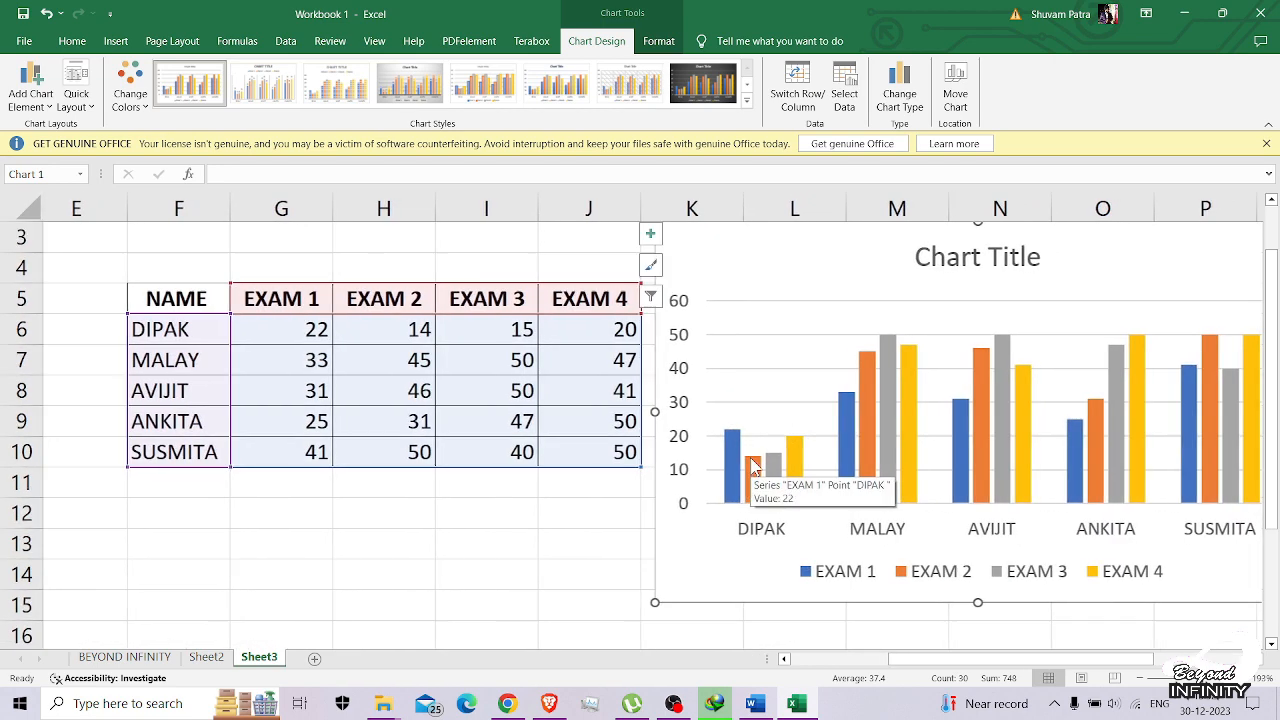
{"action": "scroll", "coordinate": [754, 467], "scroll_direction": "right", "scroll_amount": 1}
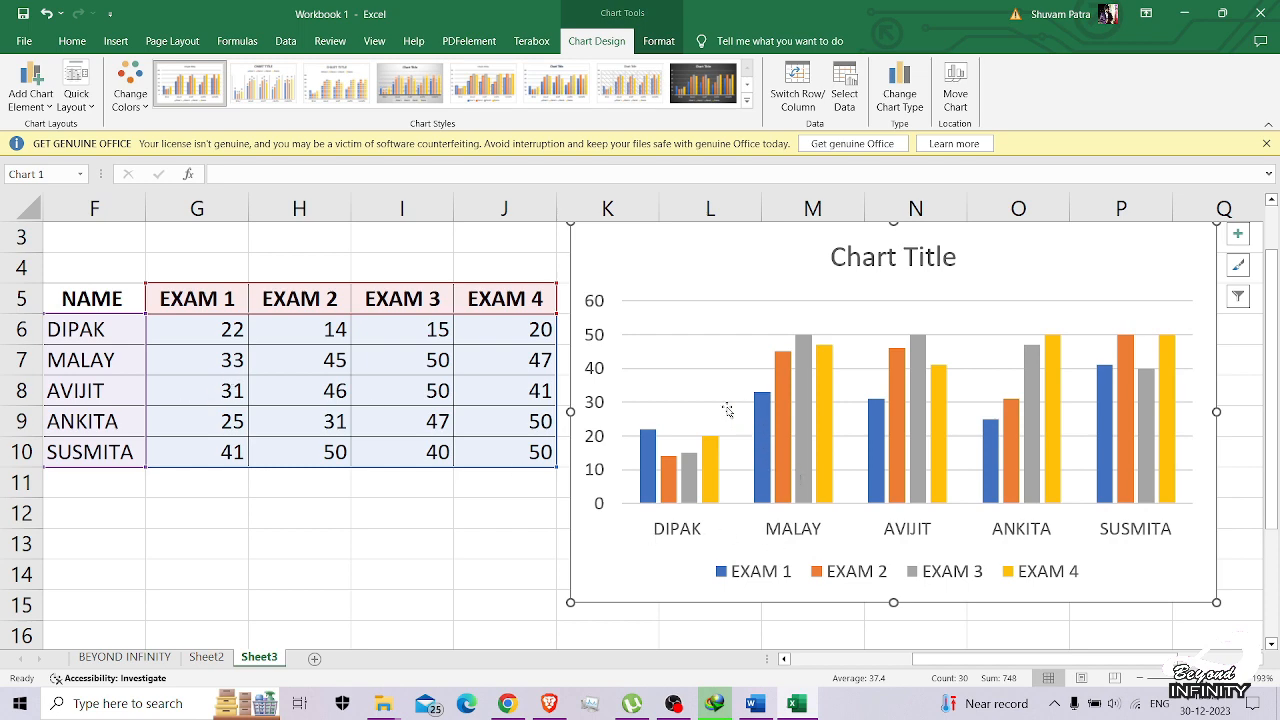
- Replace the column chart's placeholder title with SCORECARD GRAPH and deselect the chart
{"action": "scroll", "coordinate": [690, 494], "scroll_direction": "down", "scroll_amount": 4, "text": "ctrl"}
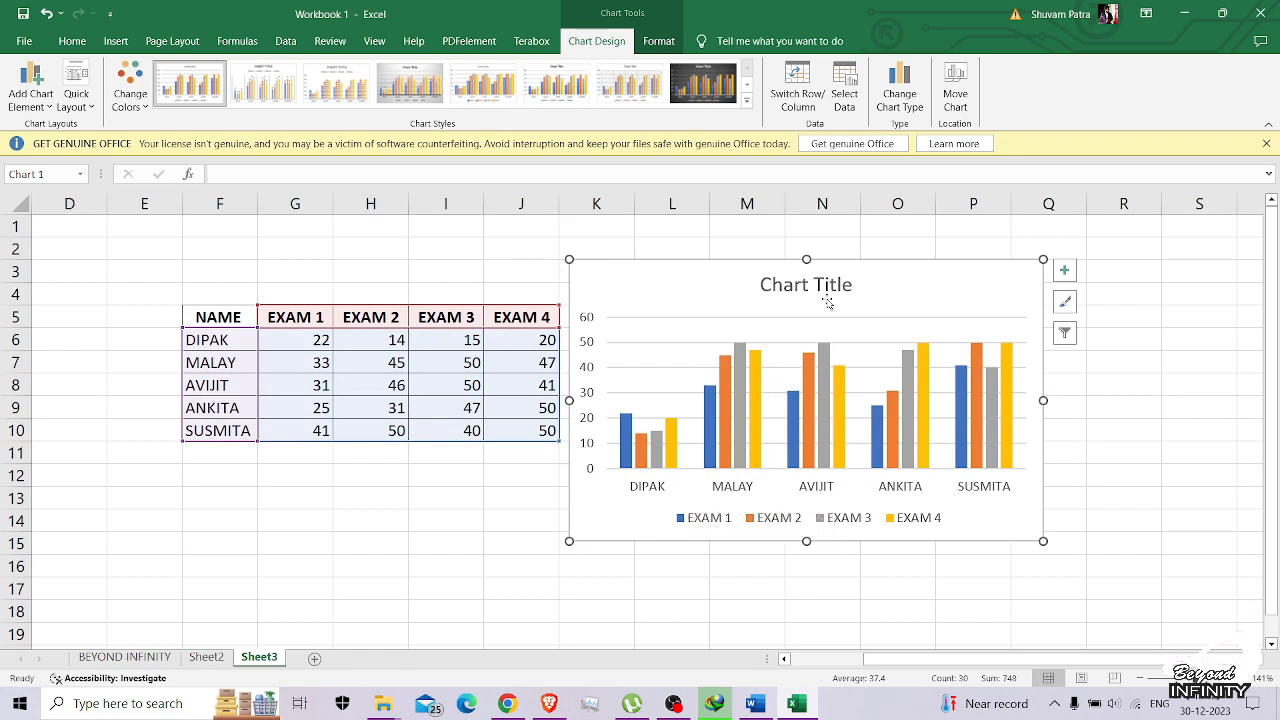
{"action": "left_click", "coordinate": [818, 285]}
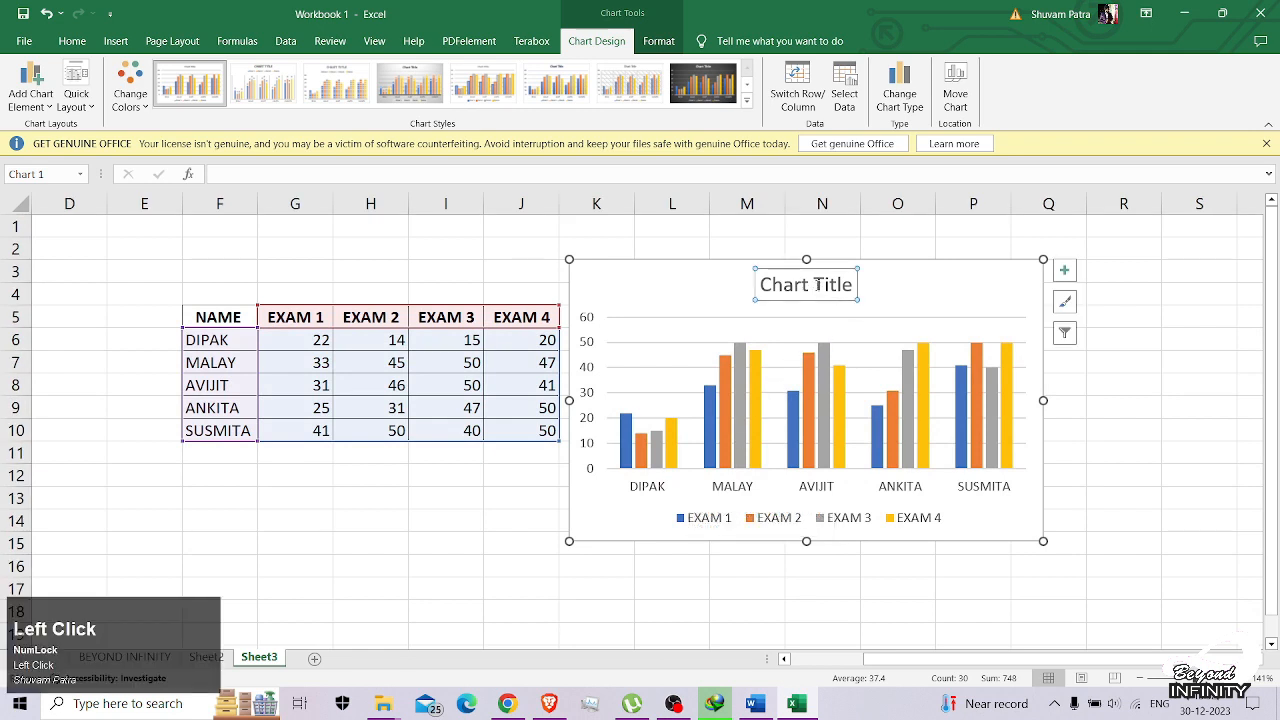
{"action": "key", "text": "ctrl+a"}
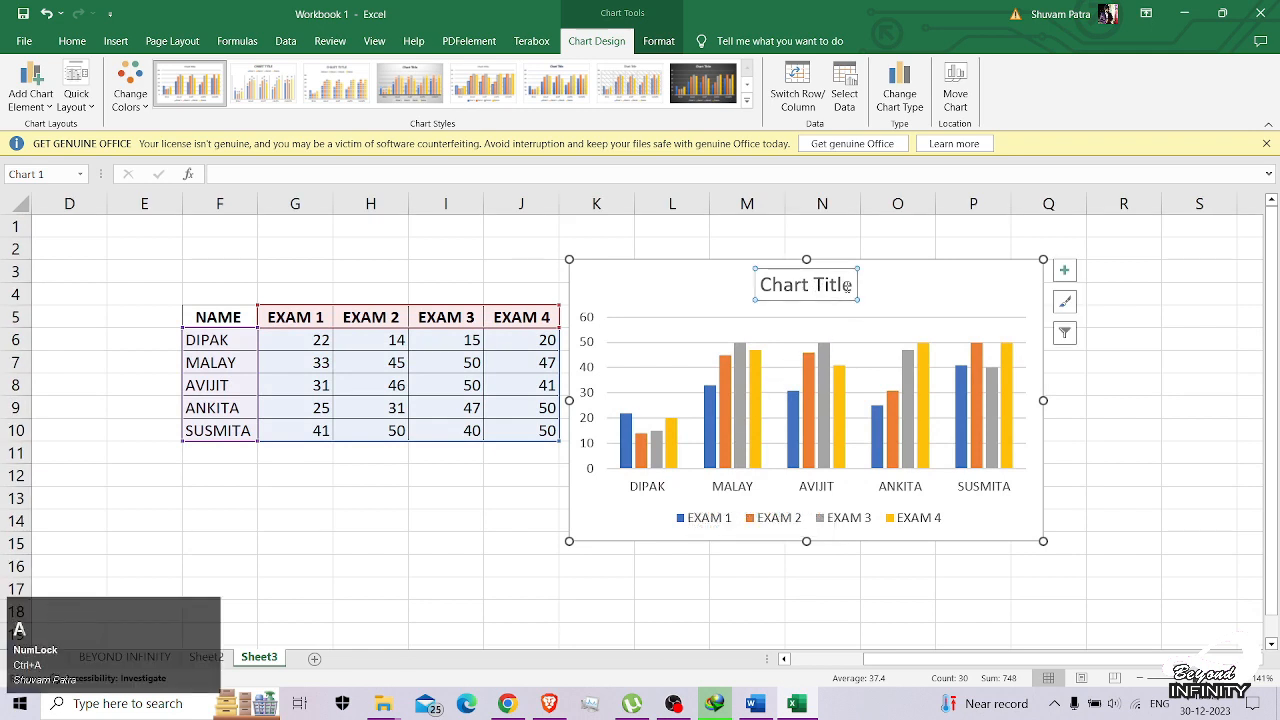
{"action": "left_click", "coordinate": [848, 285]}
{"action": "key", "text": "BackSpace"}
{"action": "key", "text": "BackSpace"}
{"action": "key", "text": "BackSpace"}
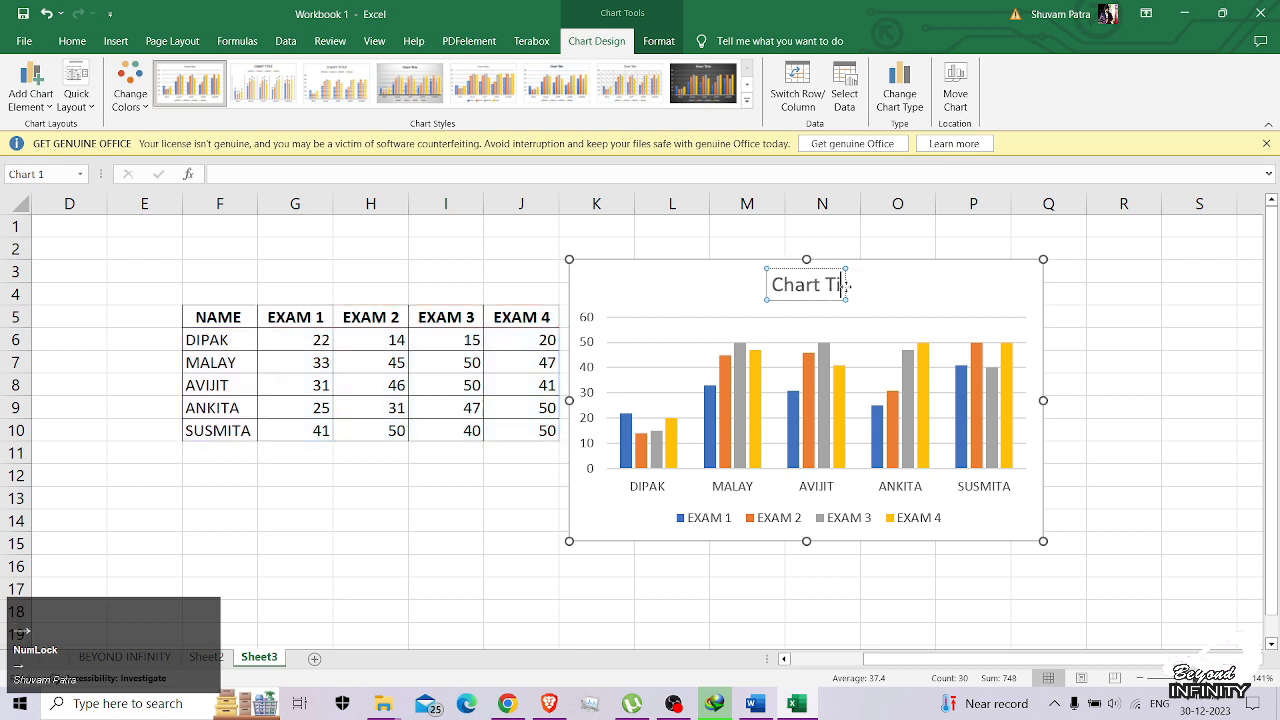
{"action": "key", "text": "BackSpace"}
{"action": "key", "text": "BackSpace"}
{"action": "key", "text": "BackSpace"}
{"action": "key", "text": "BackSpace"}
{"action": "key", "text": "BackSpace"}
{"action": "key", "text": "BackSpace"}
{"action": "key", "text": "BackSpace"}
{"action": "key", "text": "BackSpace"}
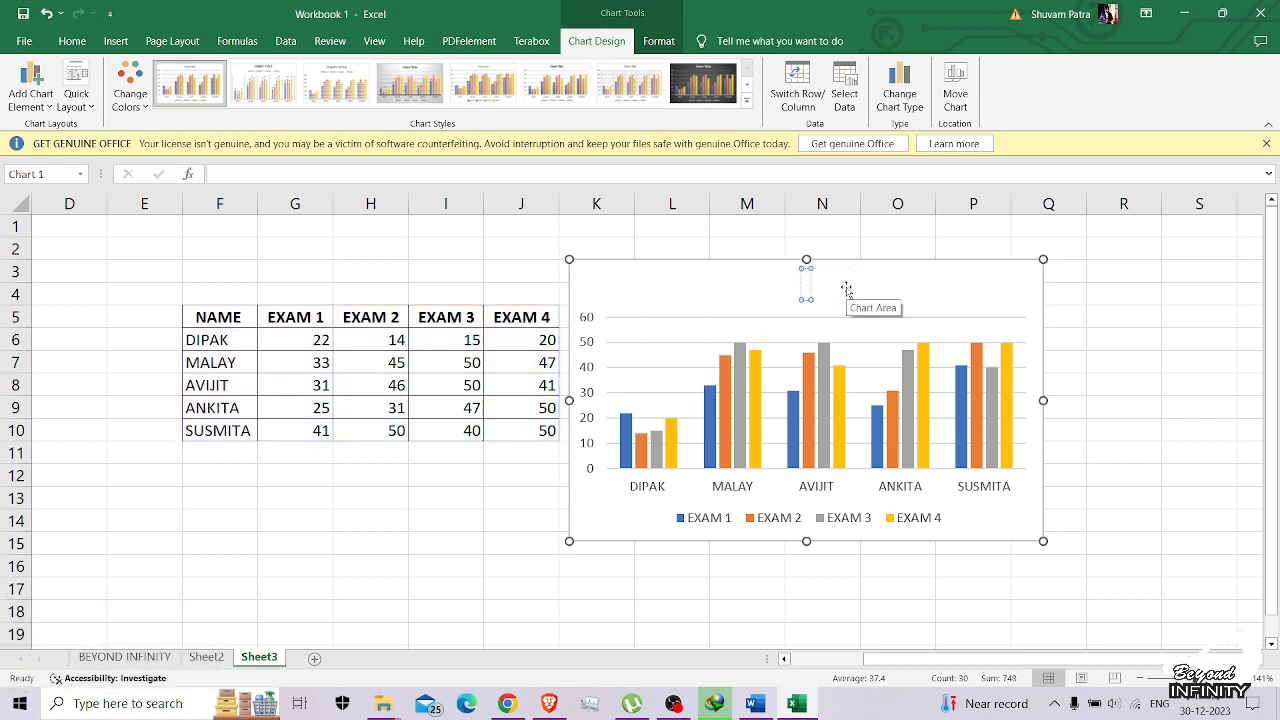
{"action": "type", "text": "S"}
{"action": "key", "text": "Caps_Lock"}
{"action": "type", "text": "C"}
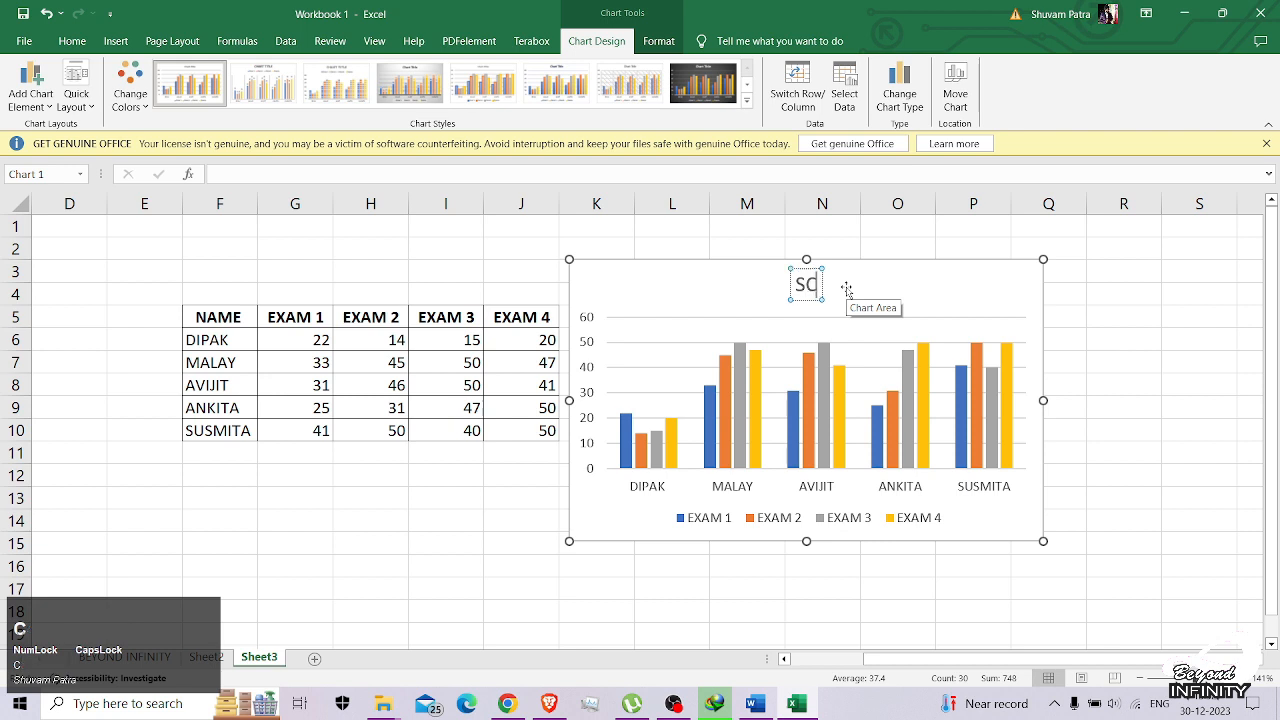
{"action": "type", "text": "ORECARD"}
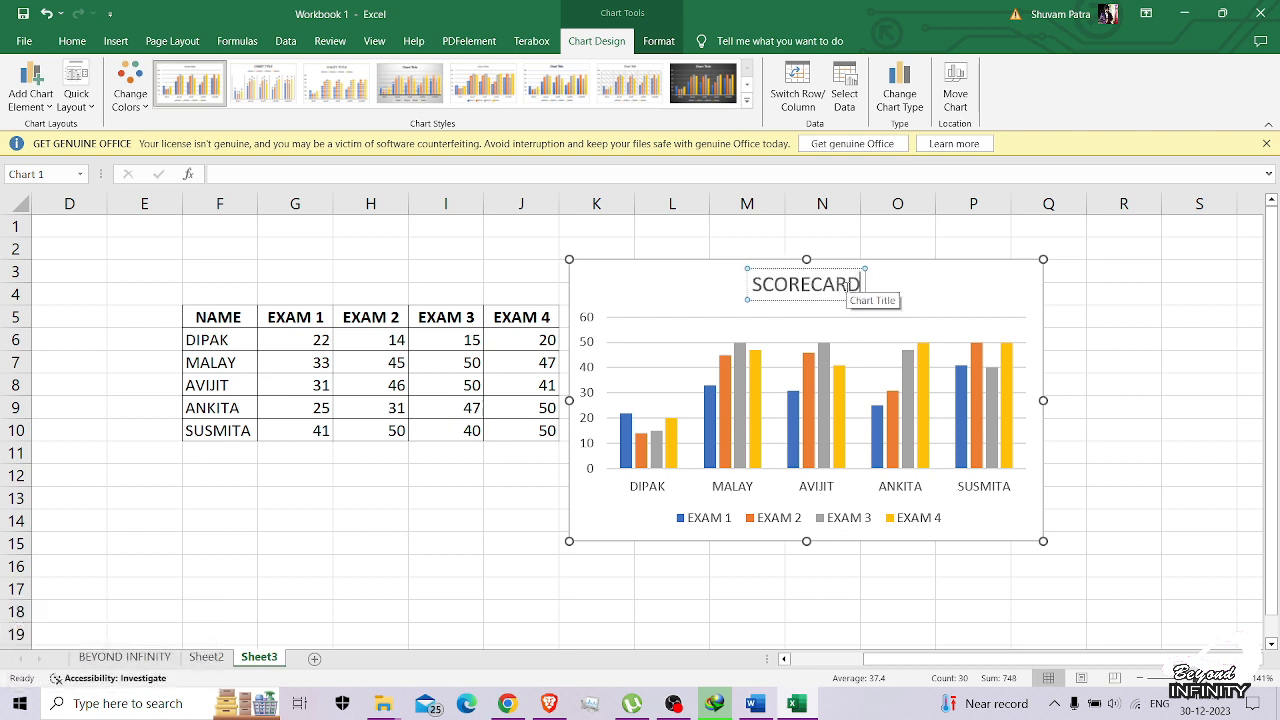
{"action": "type", "text": " GRAPH"}
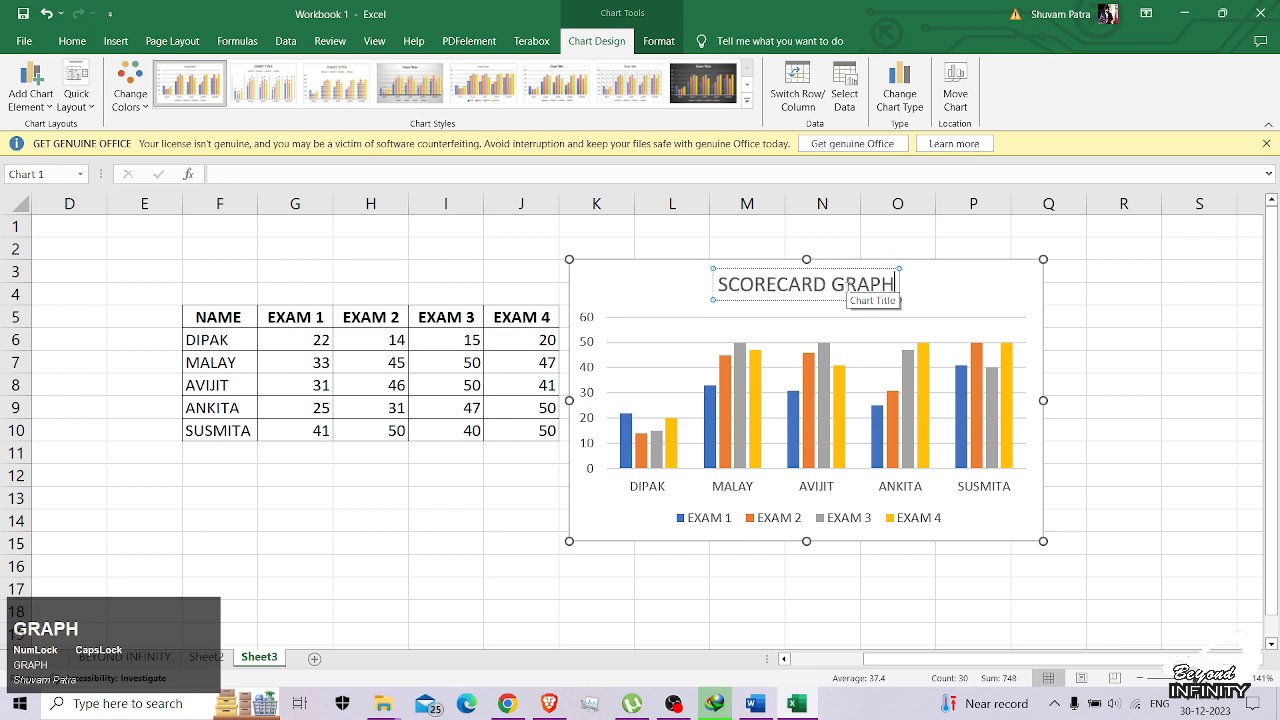
{"action": "left_click", "coordinate": [958, 296]}
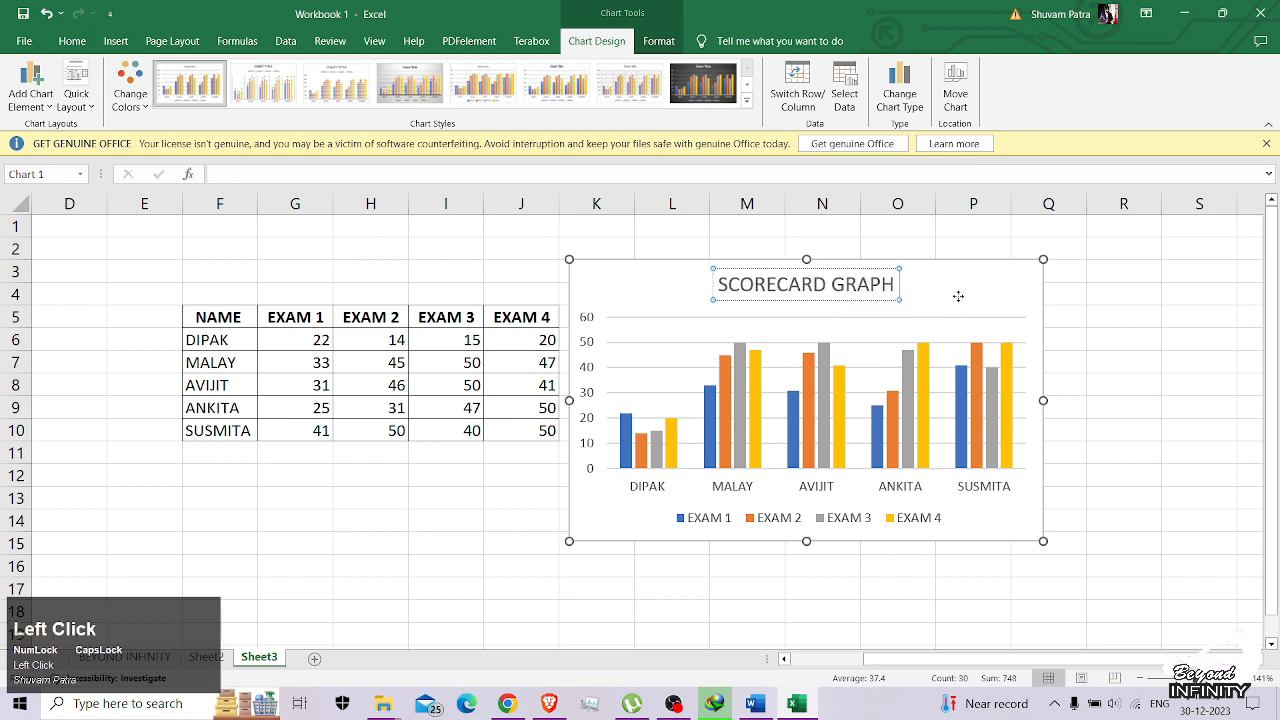
{"action": "left_click", "coordinate": [1120, 406]}
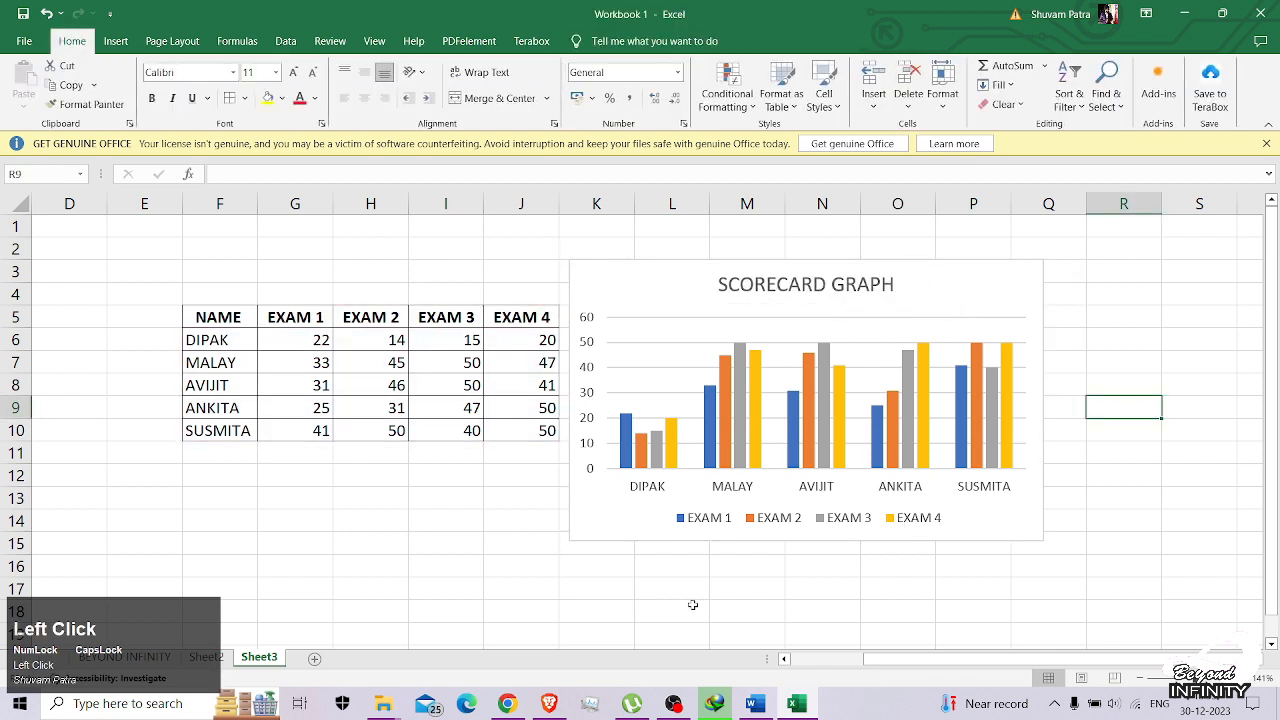
- Read the next task in the Word document, look at Sheet2 of the Excel workbook, and return to Sheet3
{"action": "left_click", "coordinate": [755, 703]}
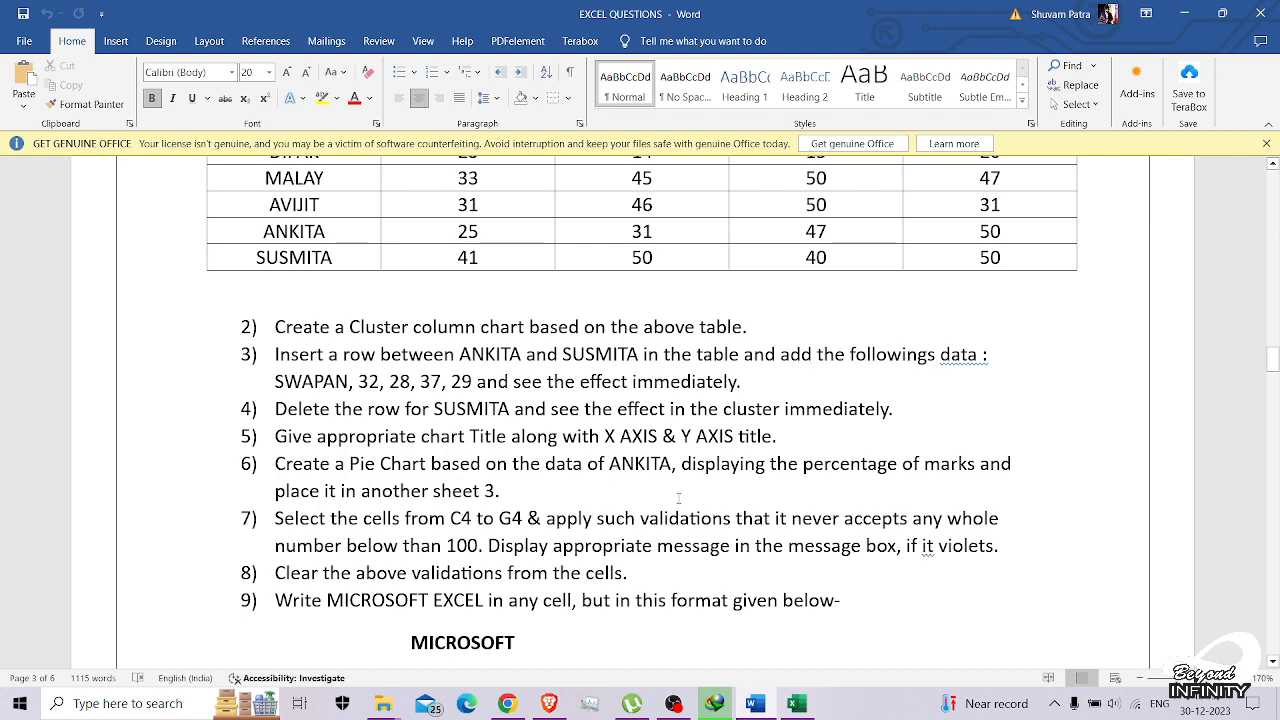
{"action": "left_click", "coordinate": [797, 705]}
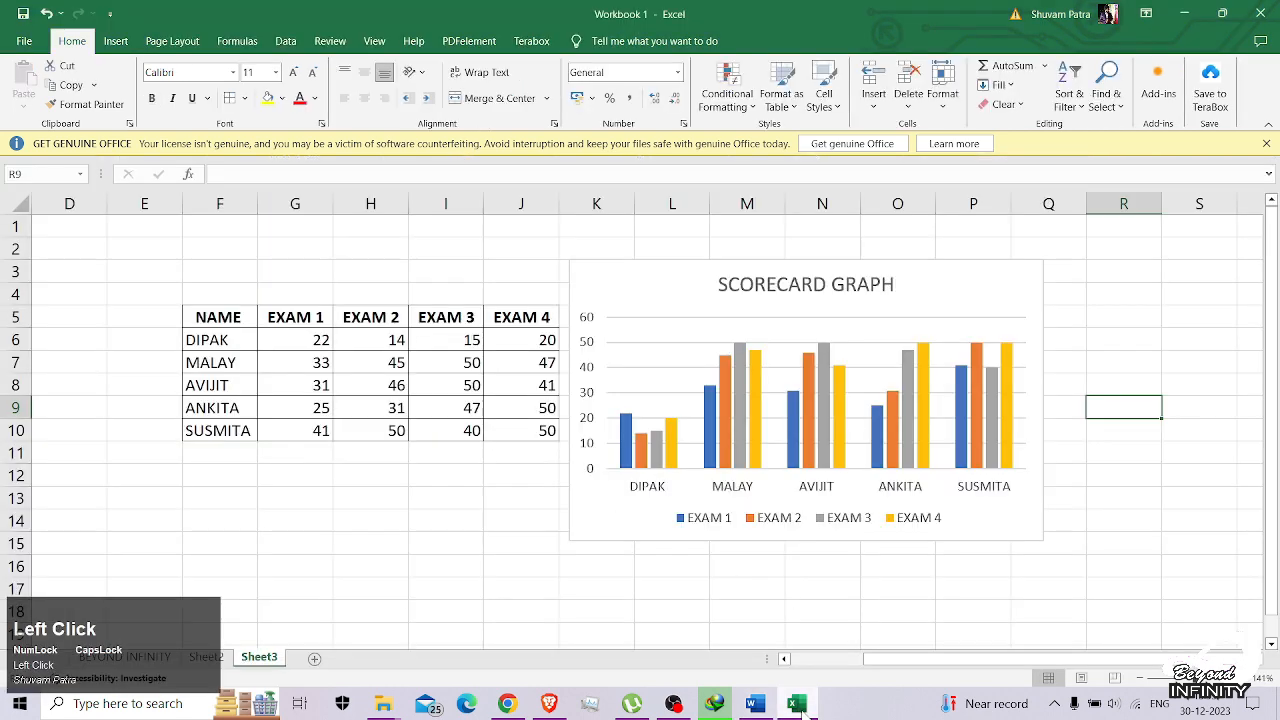
{"action": "left_click", "coordinate": [210, 658]}
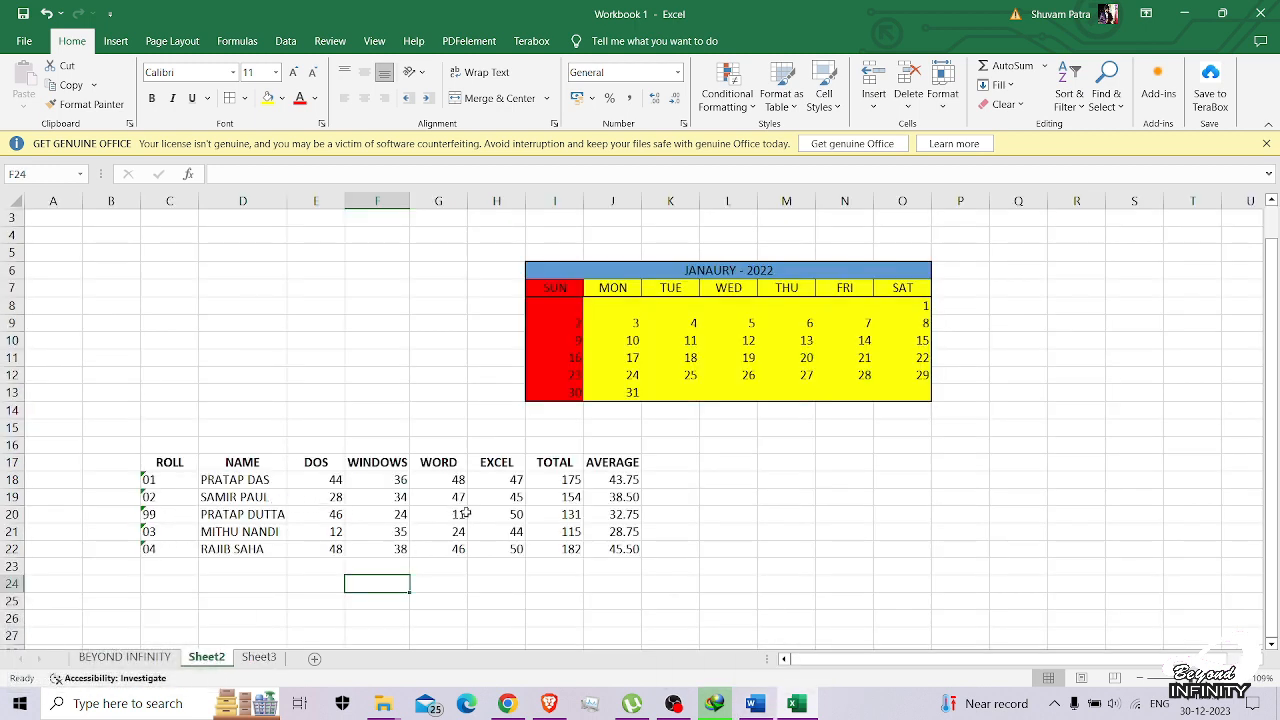
{"action": "left_click", "coordinate": [272, 660]}
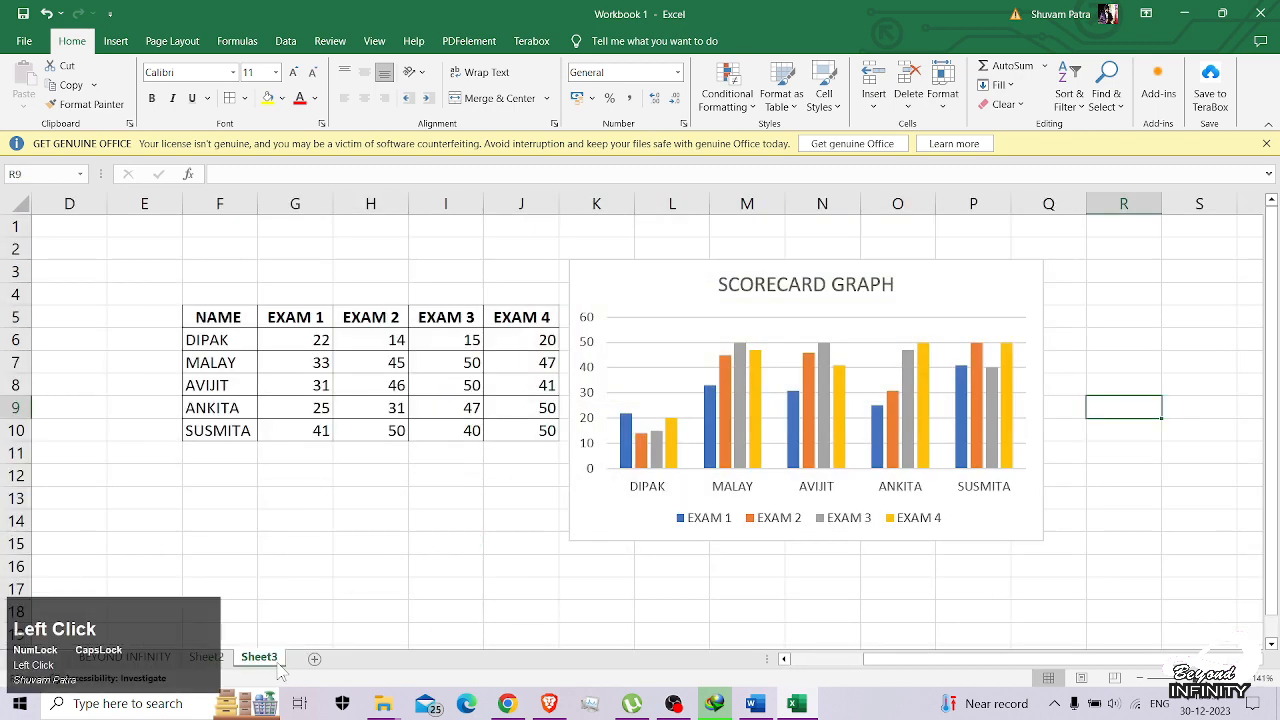
- Recheck task 3 in the Word document and insert a blank sheet row above the last student's row 10 in Excel
{"action": "left_click", "coordinate": [765, 710]}
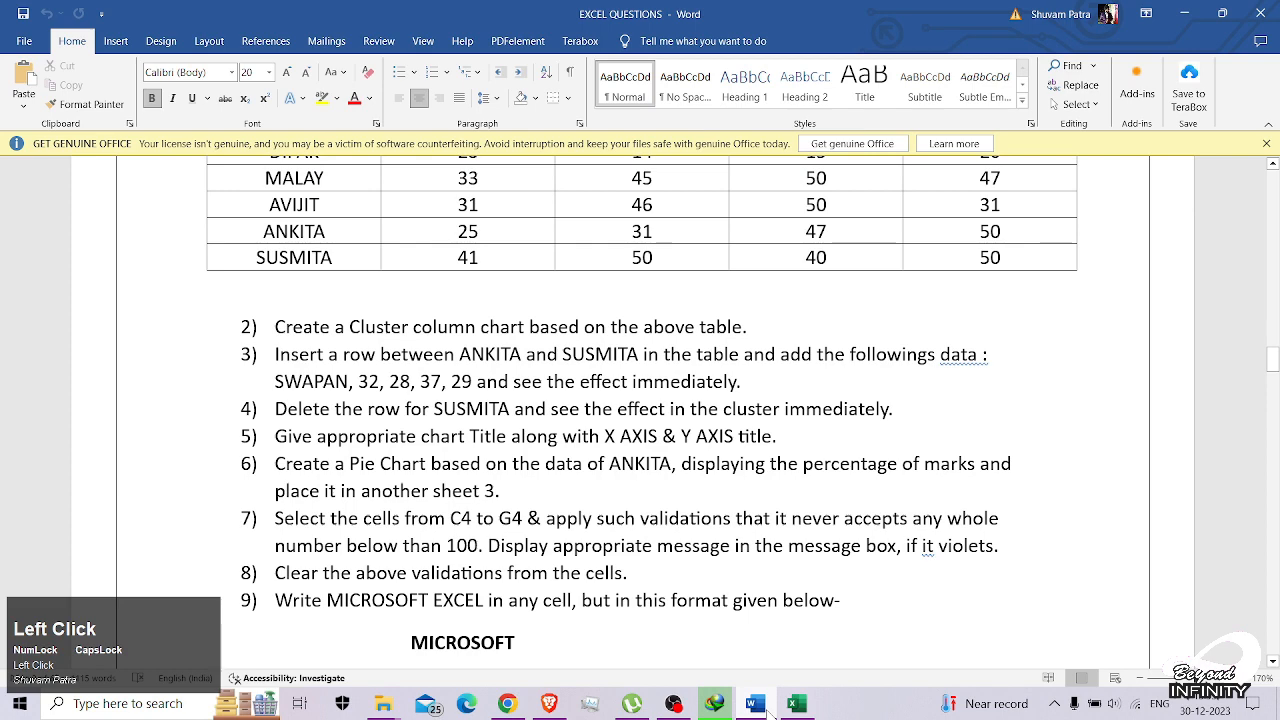
{"action": "left_click", "coordinate": [796, 704]}
{"action": "left_click", "coordinate": [208, 432]}
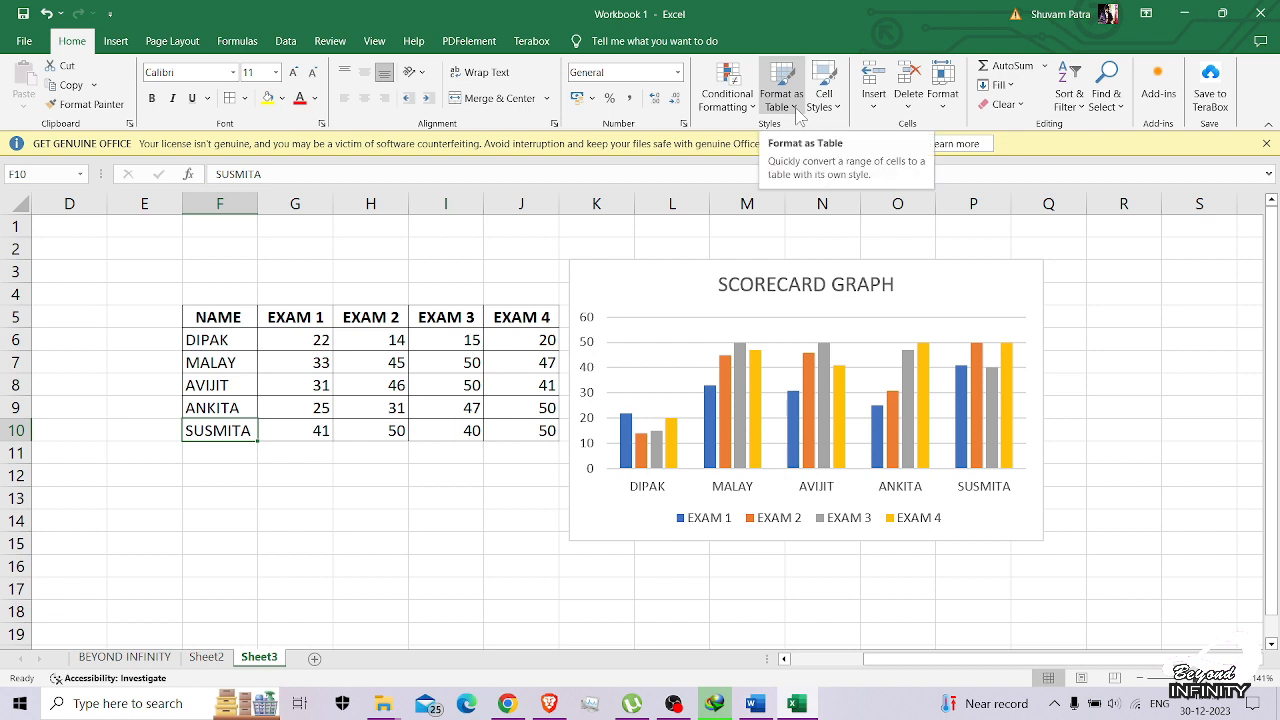
{"action": "left_click", "coordinate": [874, 105]}
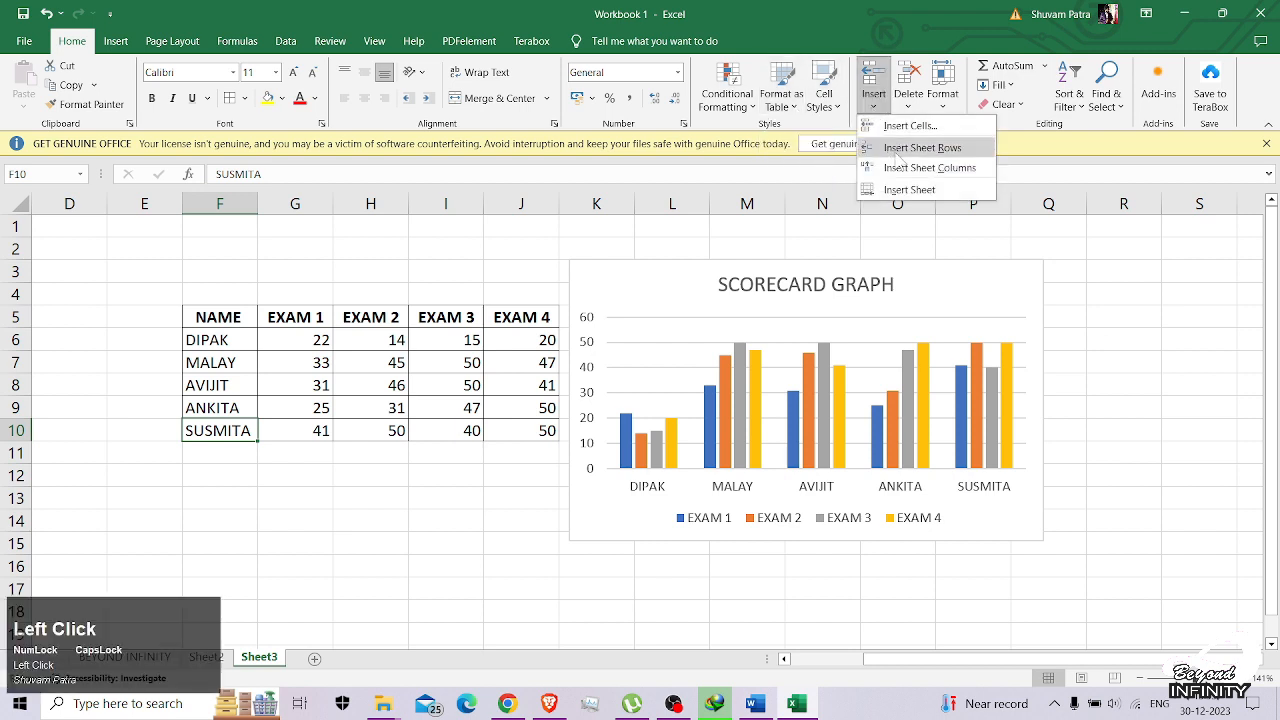
{"action": "left_click", "coordinate": [909, 150]}
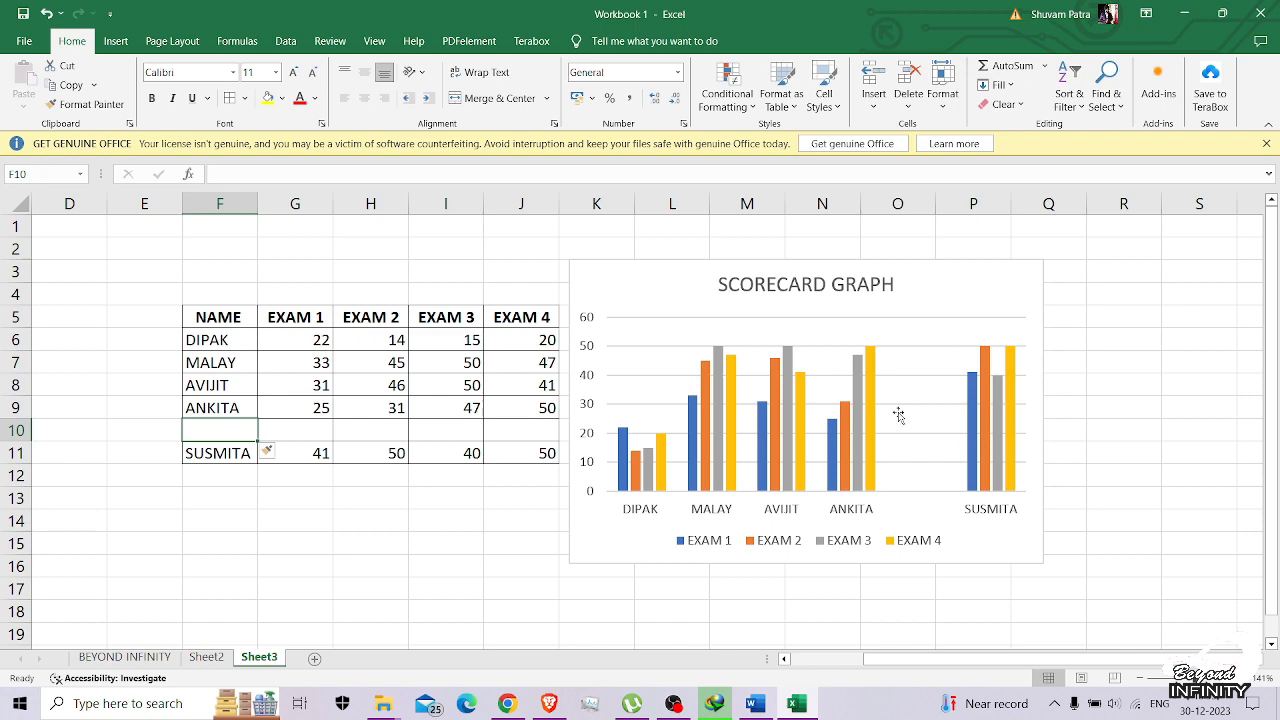
- Check task 3 in the Word document and enter the new student's name in cell F10 of the Excel sheet
{"action": "left_click", "coordinate": [755, 704]}
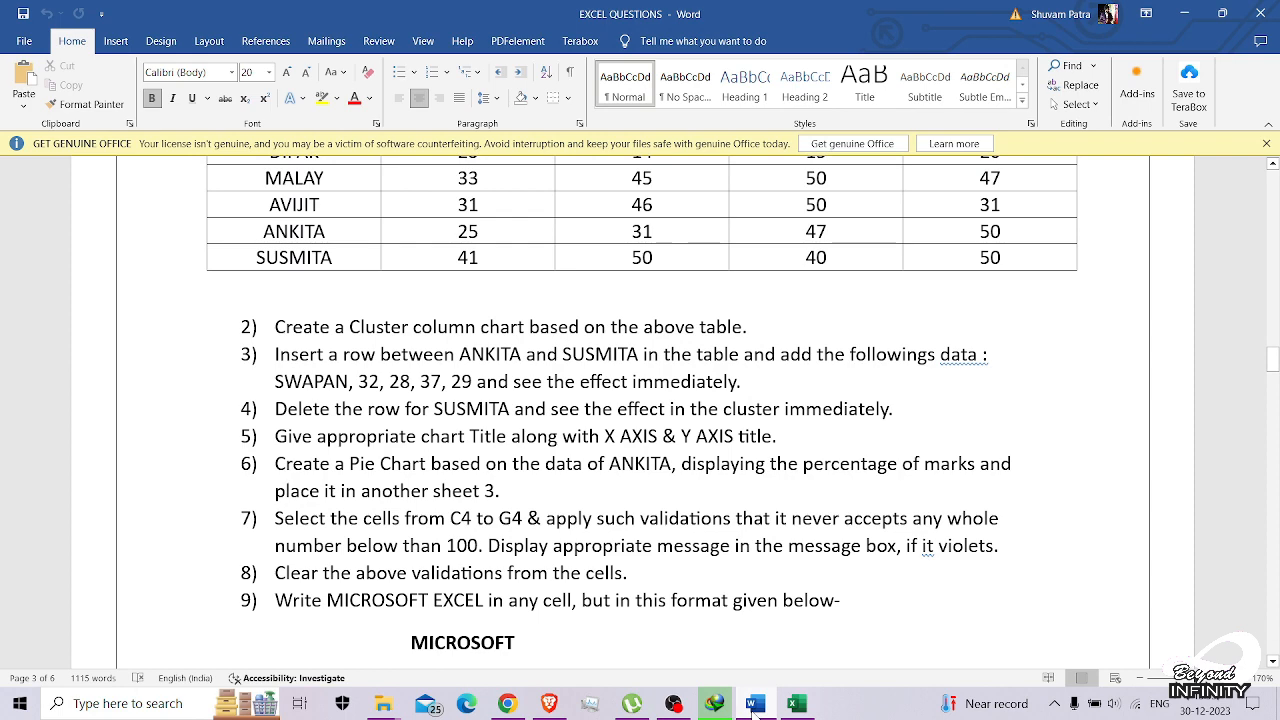
{"action": "left_click", "coordinate": [755, 706]}
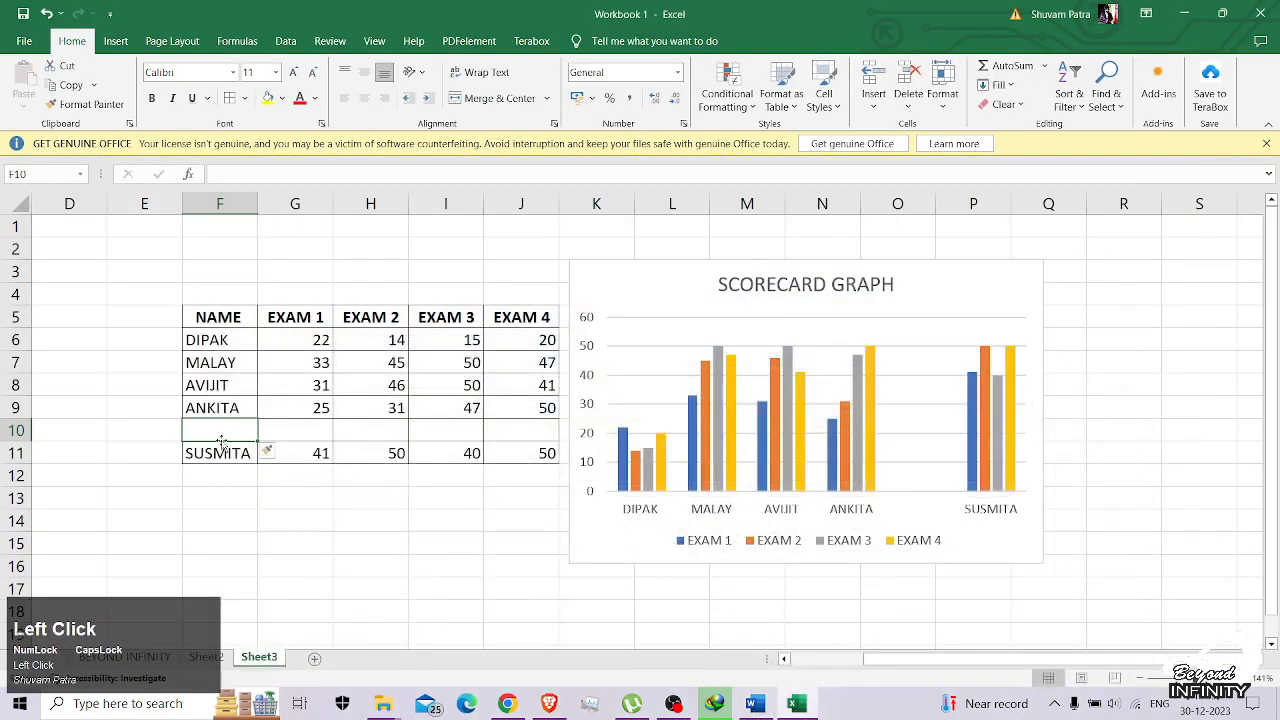
{"action": "type", "text": "SUSMITA"}
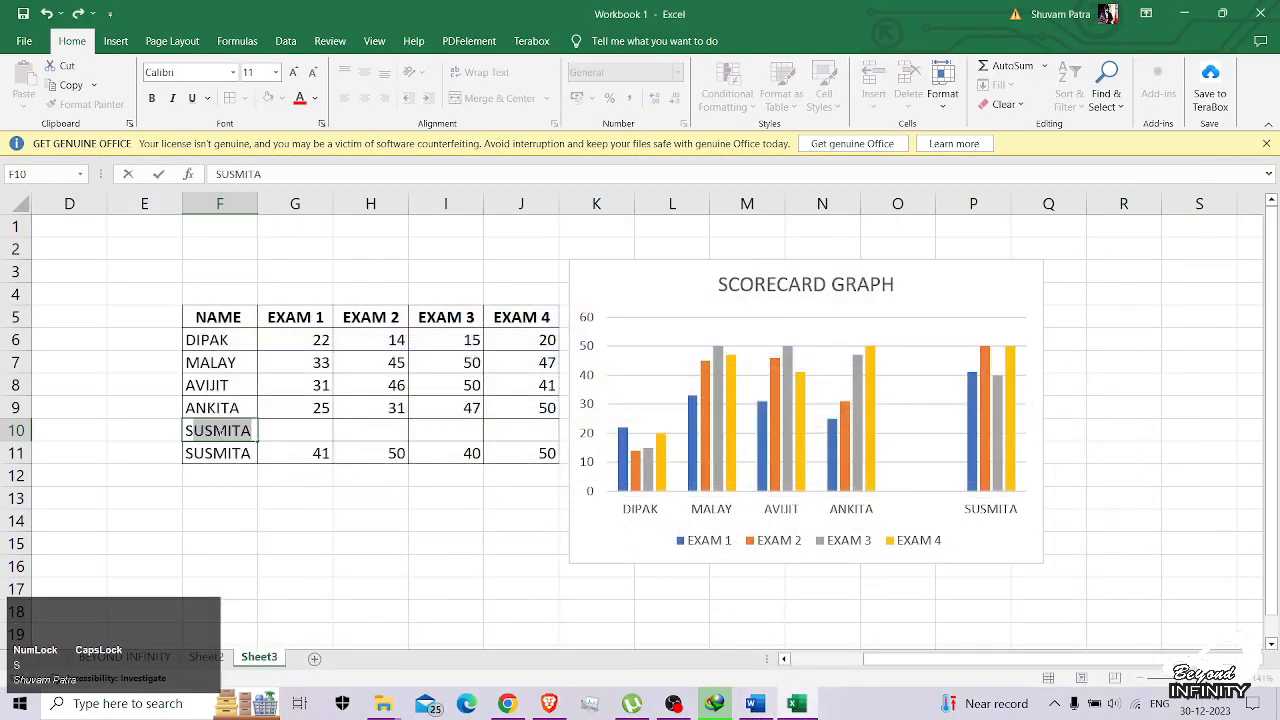
{"action": "key", "text": "Return"}
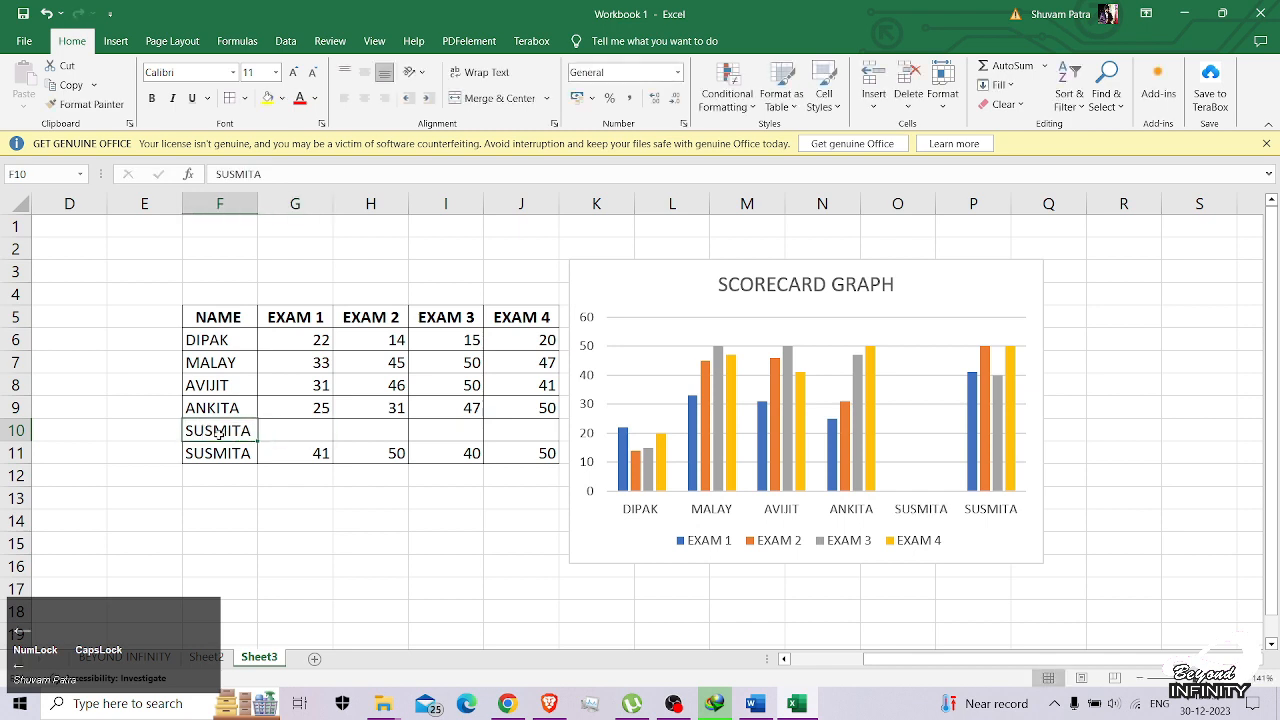
{"action": "type", "text": "SWAP"}
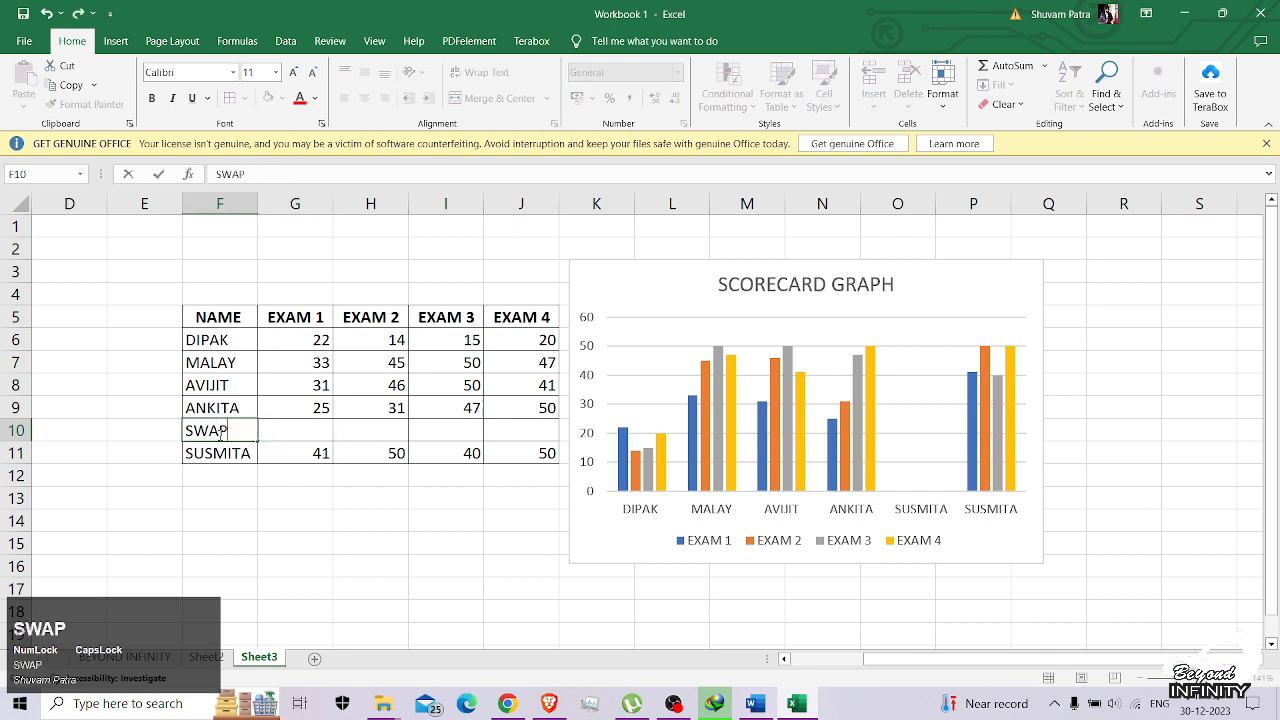
{"action": "type", "text": "AN"}
{"action": "key", "text": "Tab"}
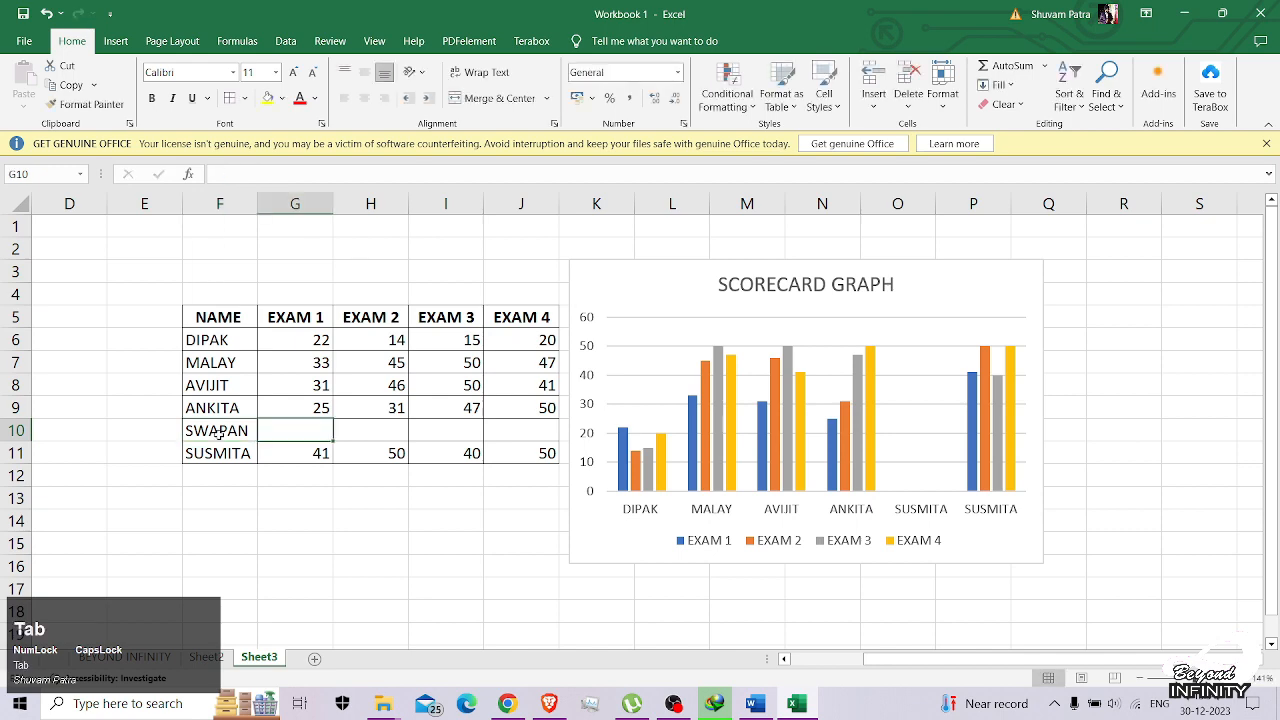
{"action": "left_click", "coordinate": [219, 433]}
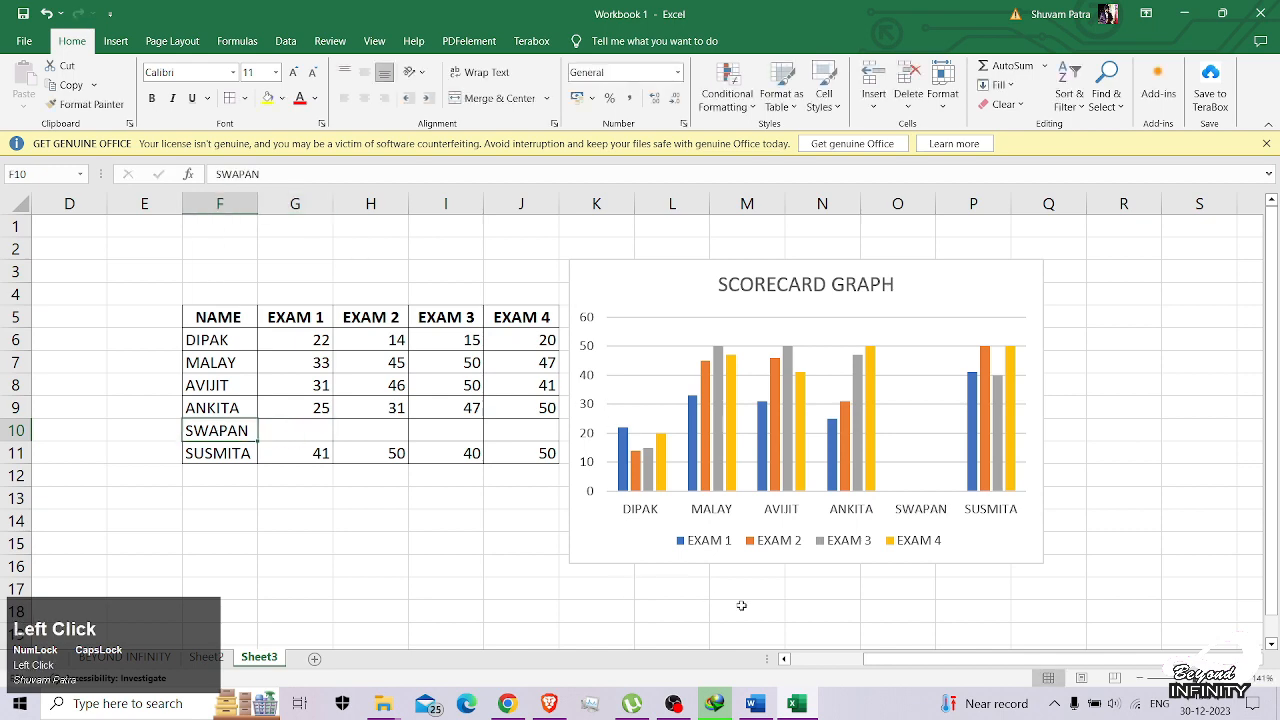
- Consult the Word document and fill the new student's marks in G10 to J10 with 33, 28, 27 and 39
{"action": "left_click", "coordinate": [755, 703]}
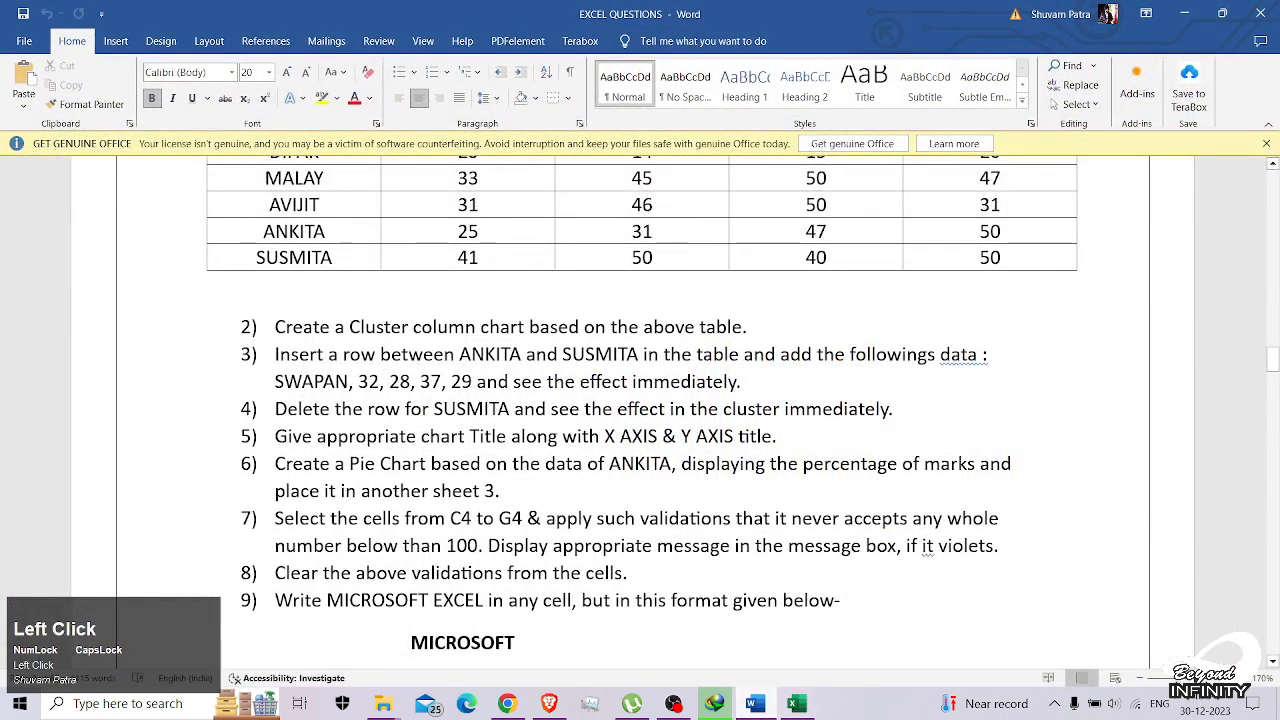
{"action": "left_click", "coordinate": [755, 703]}
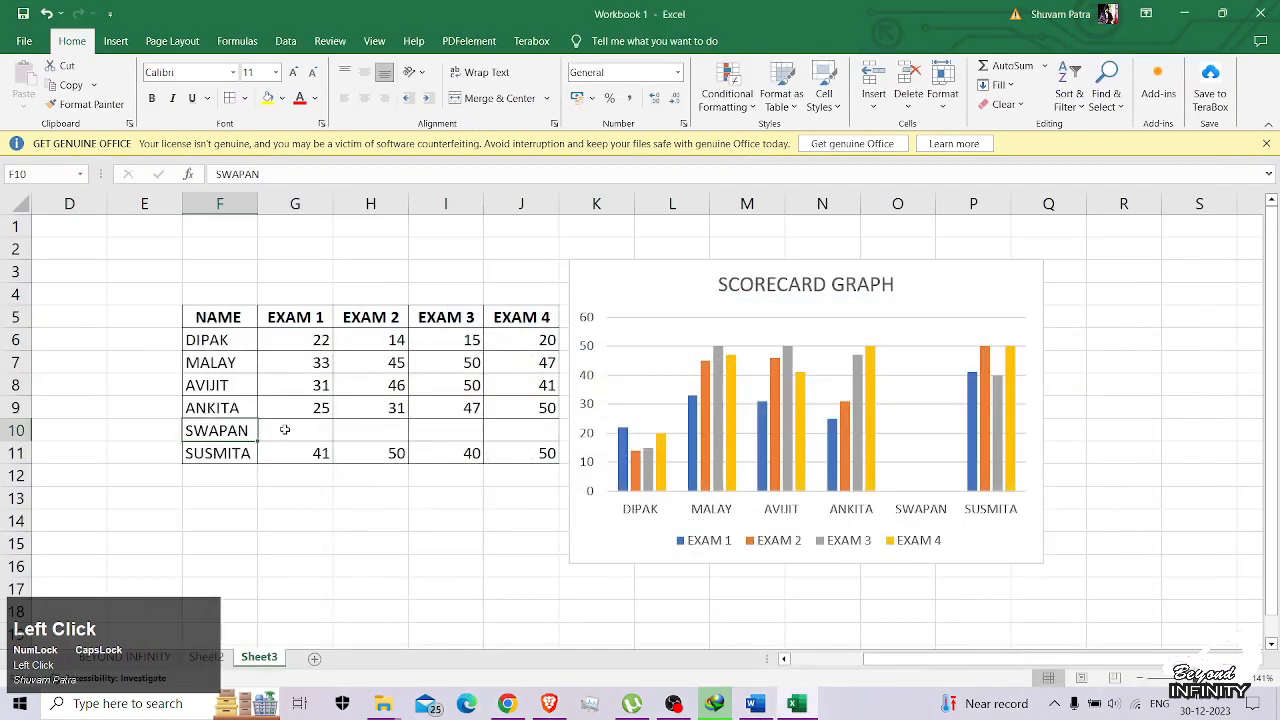
{"action": "left_click", "coordinate": [285, 430]}
{"action": "type", "text": "33"}
{"action": "key", "text": "Tab"}
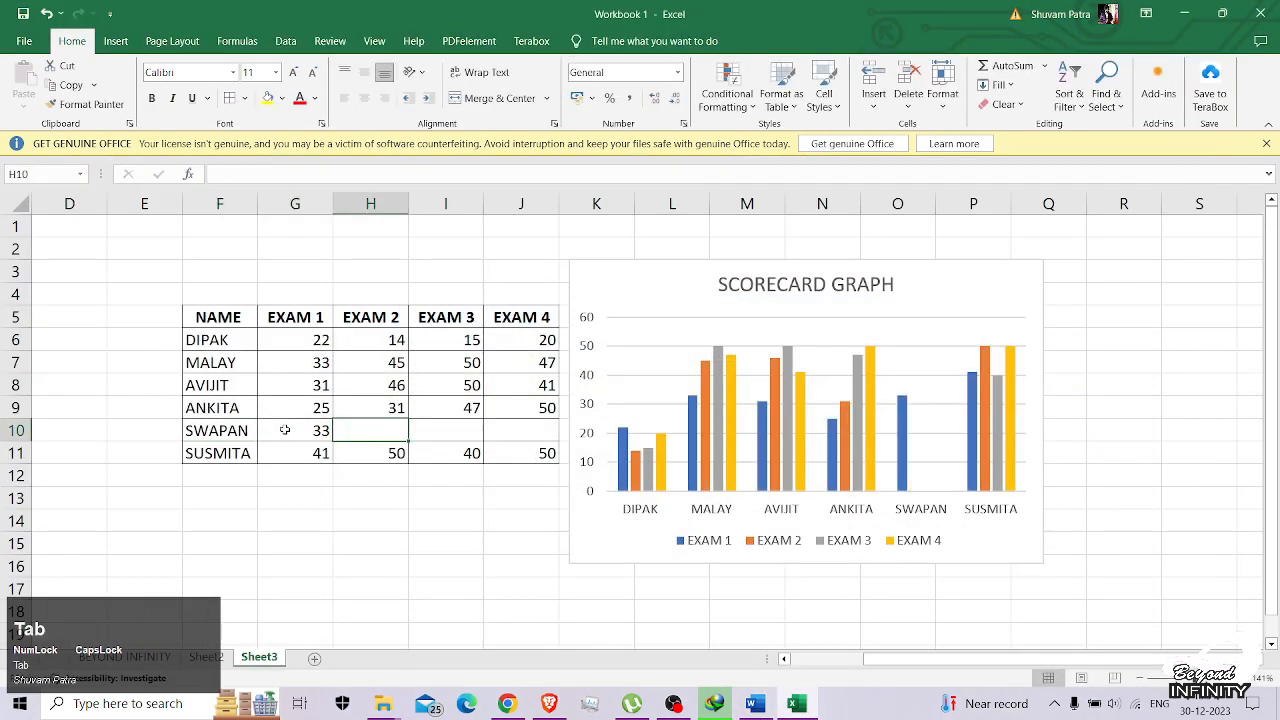
{"action": "type", "text": "2"}
{"action": "key", "text": "Tab"}
{"action": "type", "text": "2"}
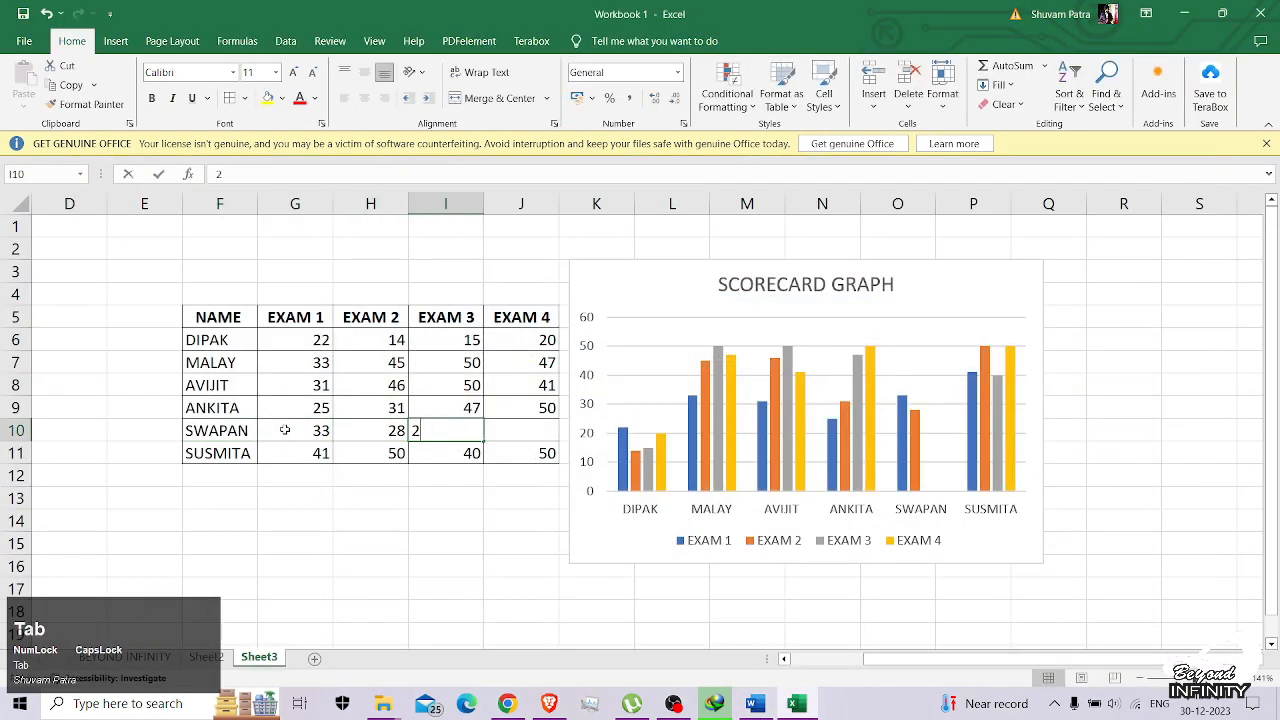
{"action": "type", "text": "7"}
{"action": "key", "text": "Tab"}
{"action": "type", "text": "39"}
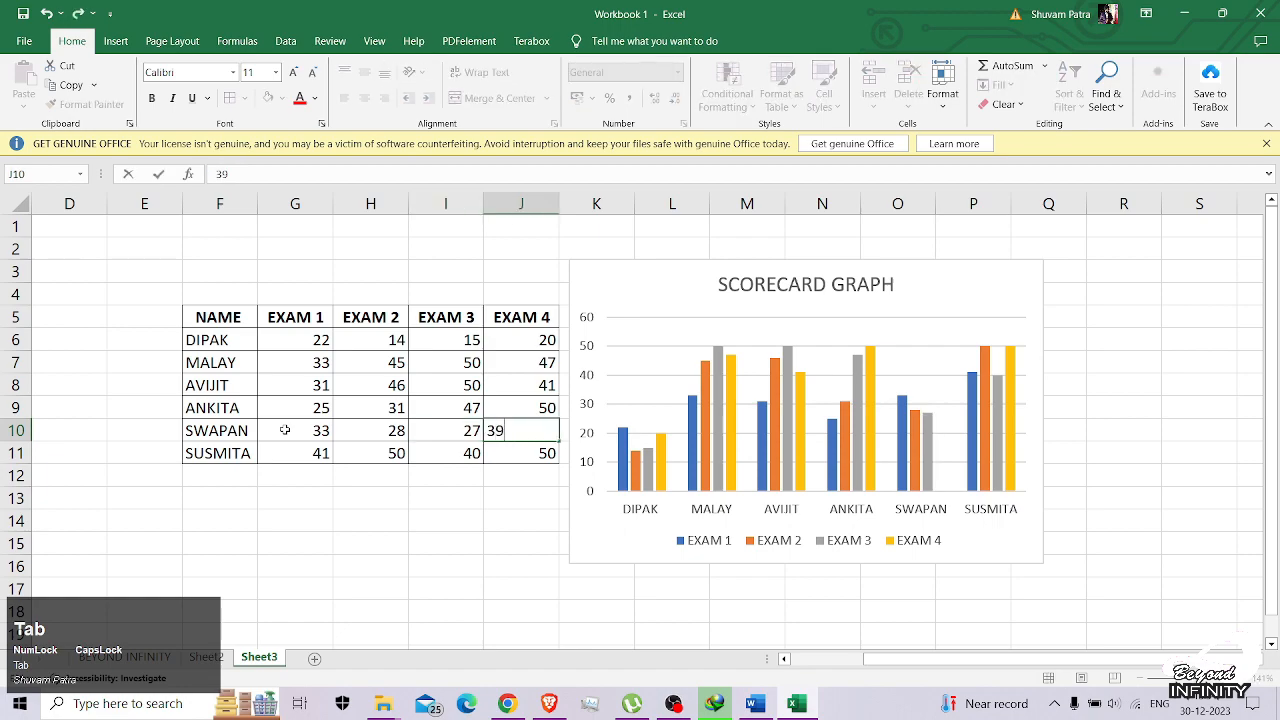
- Recheck task 3 in the Word document and correct the new student's marks in Excel to 37 in I10 and 29 in J10
{"action": "left_click", "coordinate": [757, 704]}
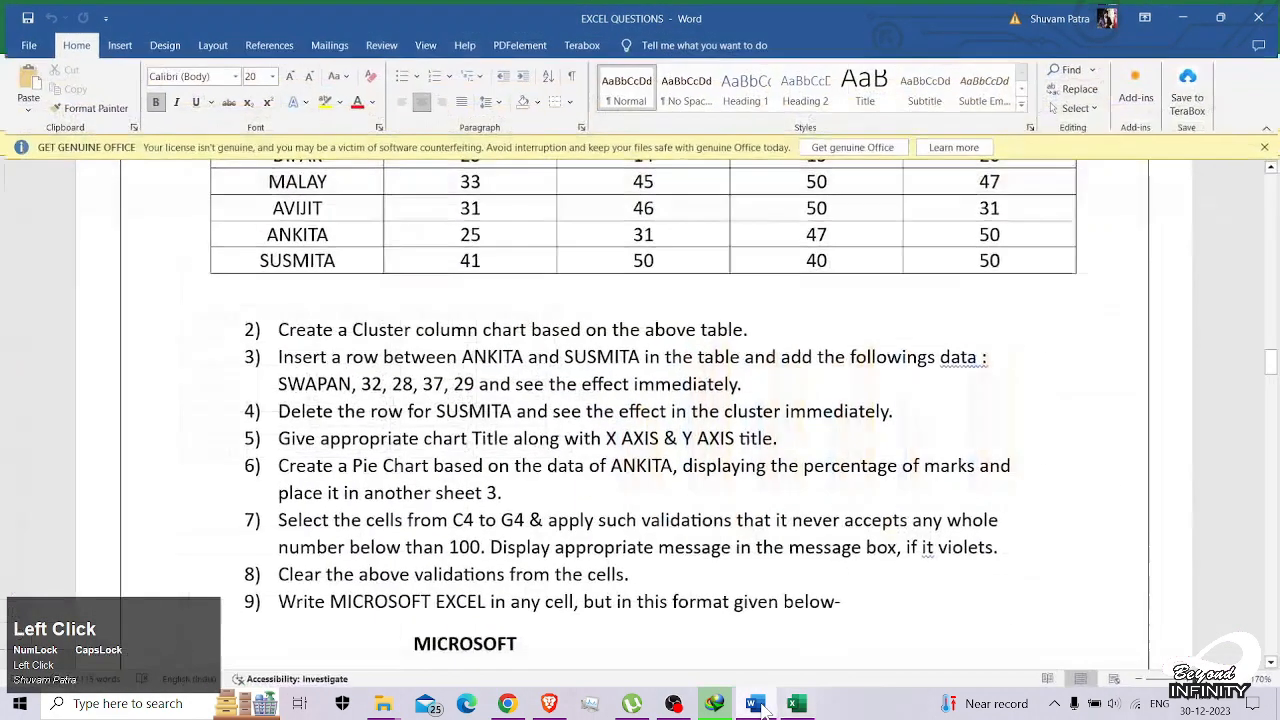
{"action": "left_click", "coordinate": [757, 704]}
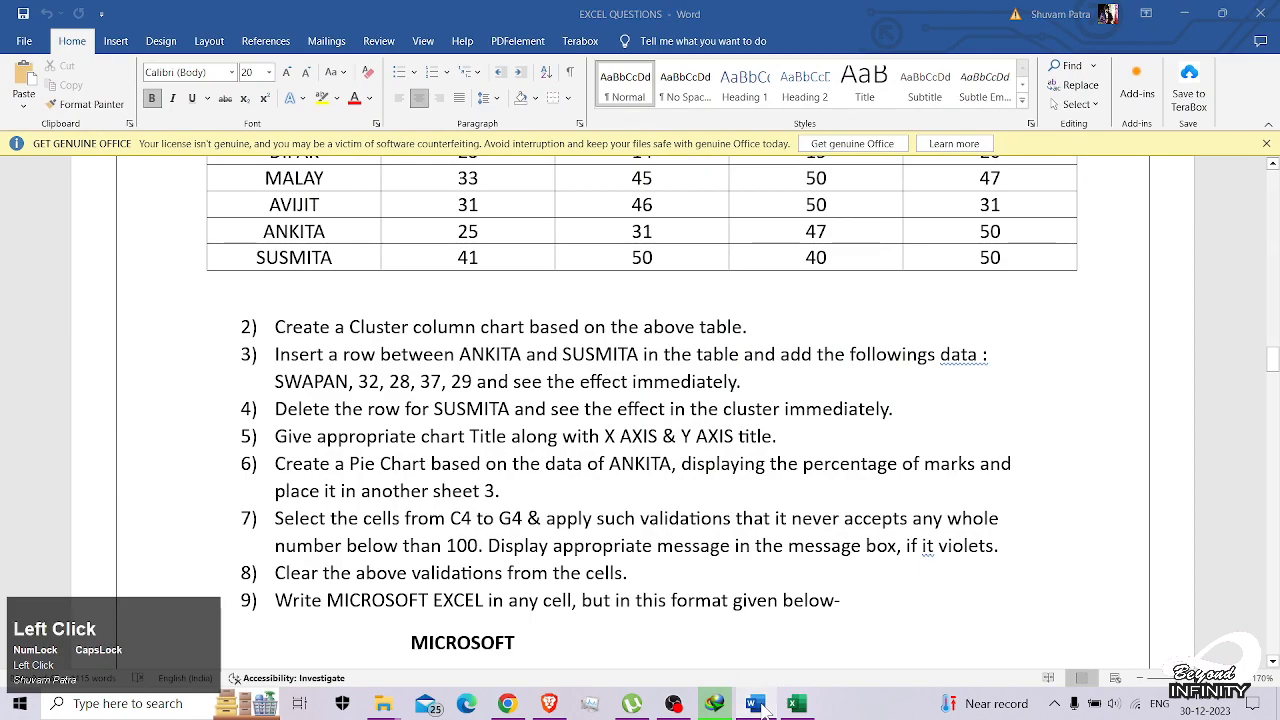
{"action": "left_click", "coordinate": [757, 704]}
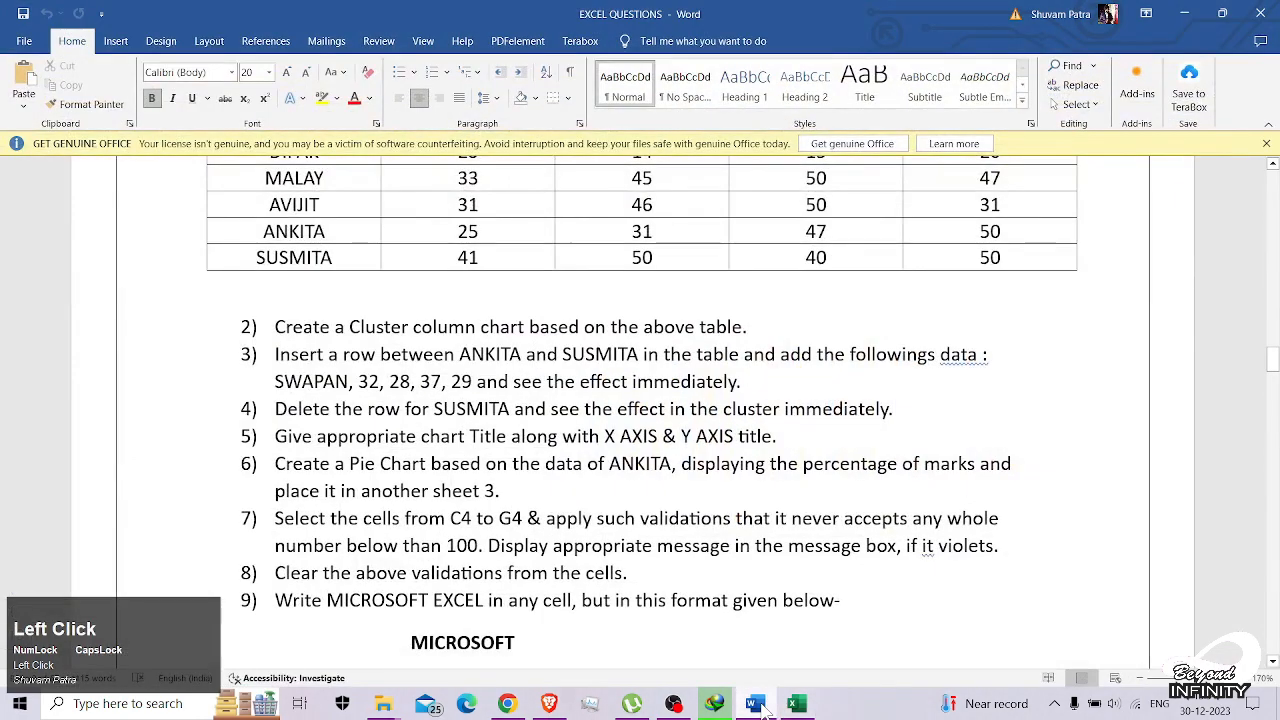
{"action": "left_click", "coordinate": [757, 704]}
{"action": "key", "text": "ctrl+Return"}
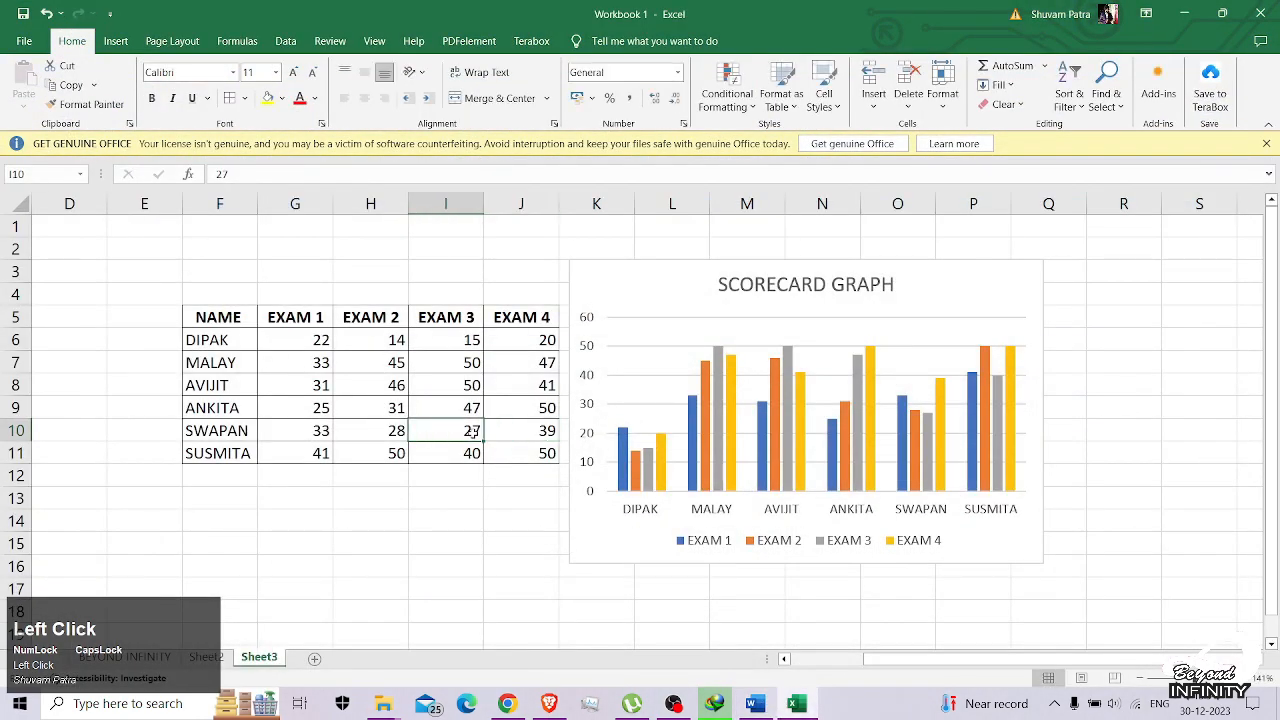
{"action": "type", "text": "29"}
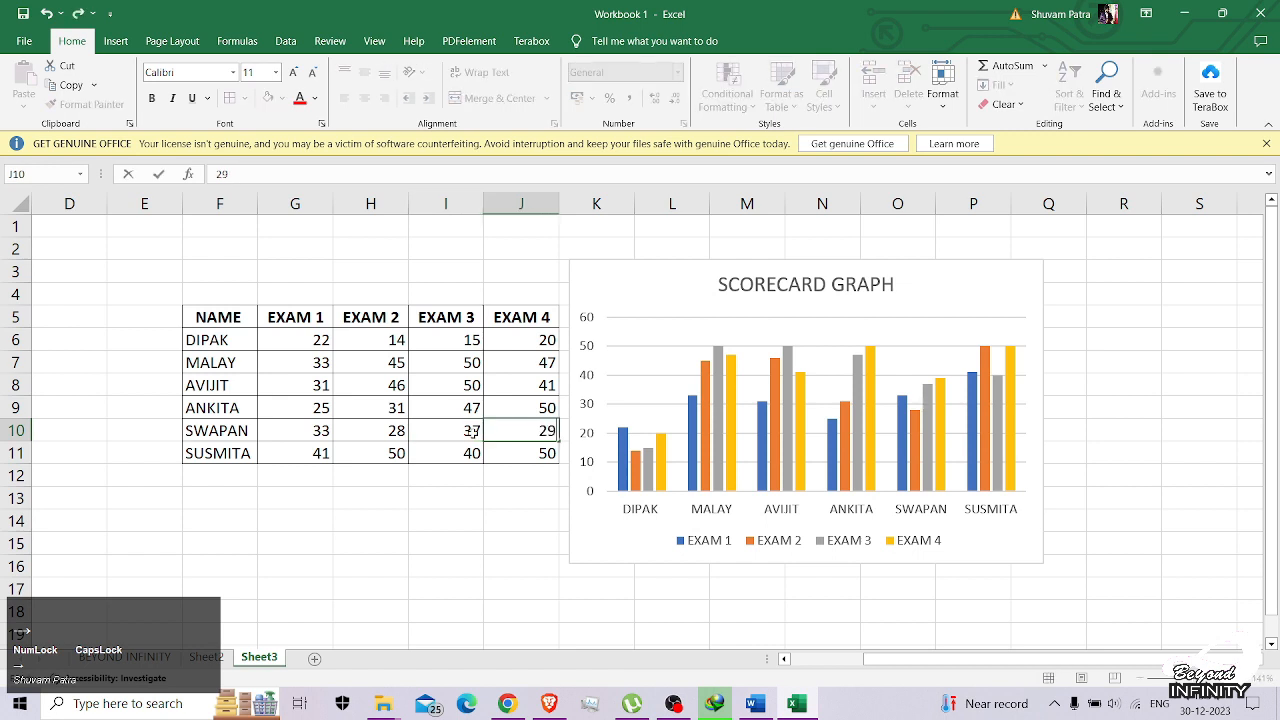
{"action": "left_click", "coordinate": [550, 563]}
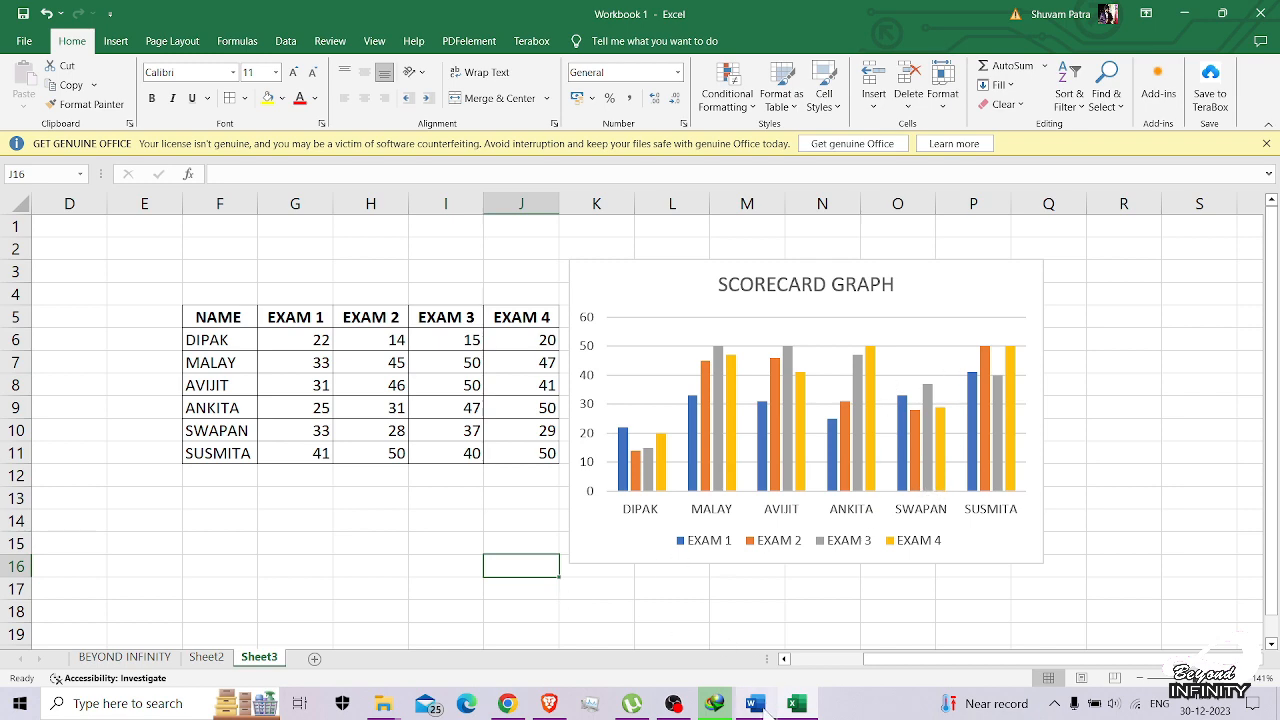
- Consult the next tasks in the Word document, return to Excel, and move the scorecard column chart away from the table, shrinking it into columns T to X
{"action": "left_click", "coordinate": [756, 704]}
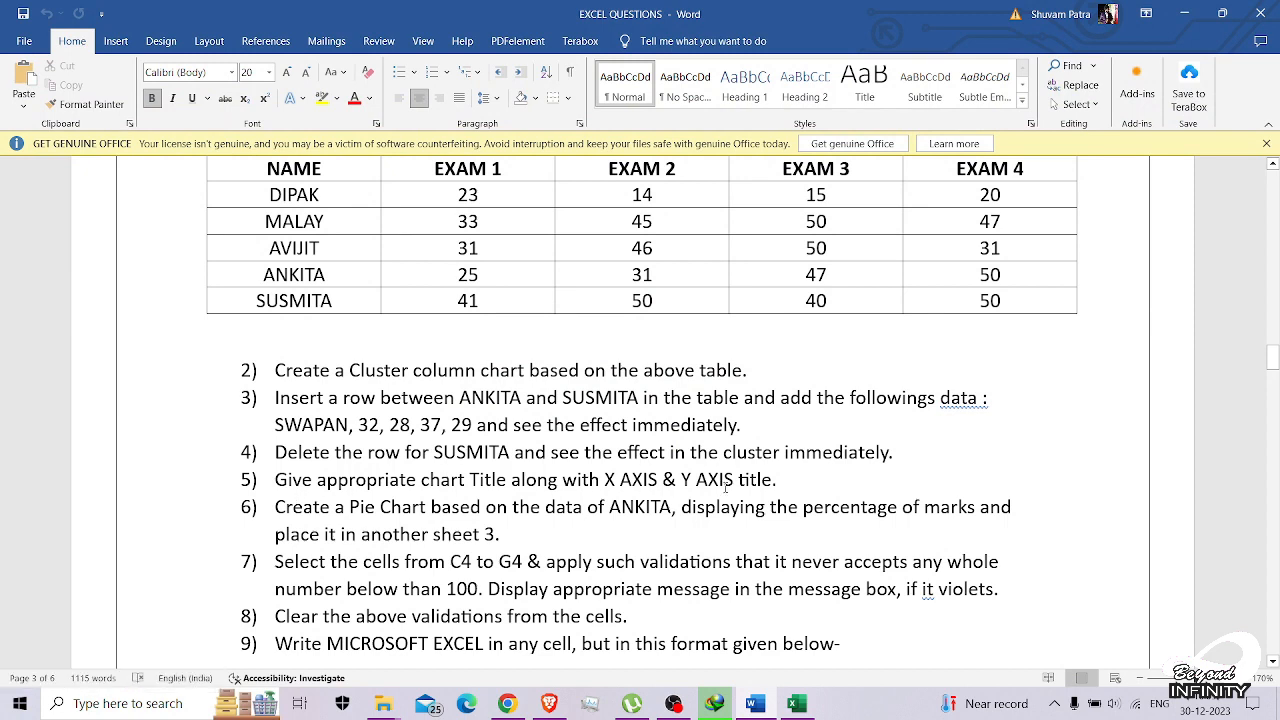
{"action": "left_click", "coordinate": [796, 704]}
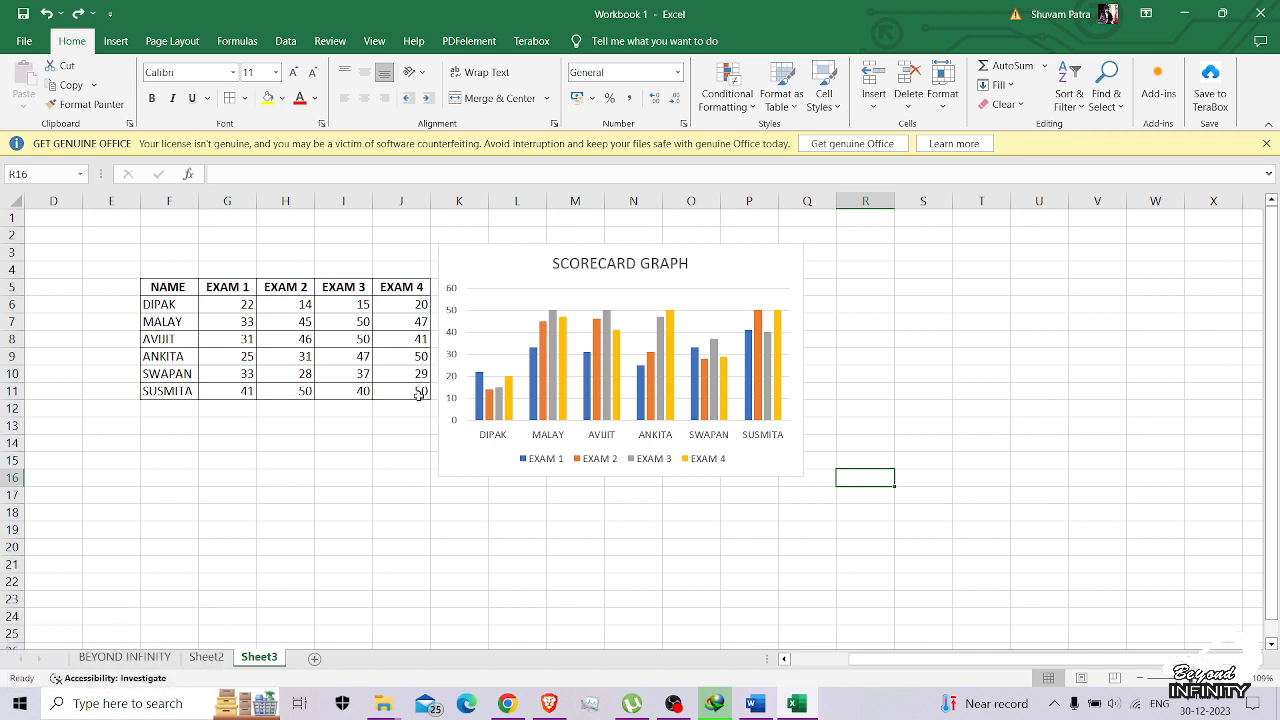
{"action": "left_click_drag", "start_coordinate": [506, 254], "coordinate": [954, 234]}
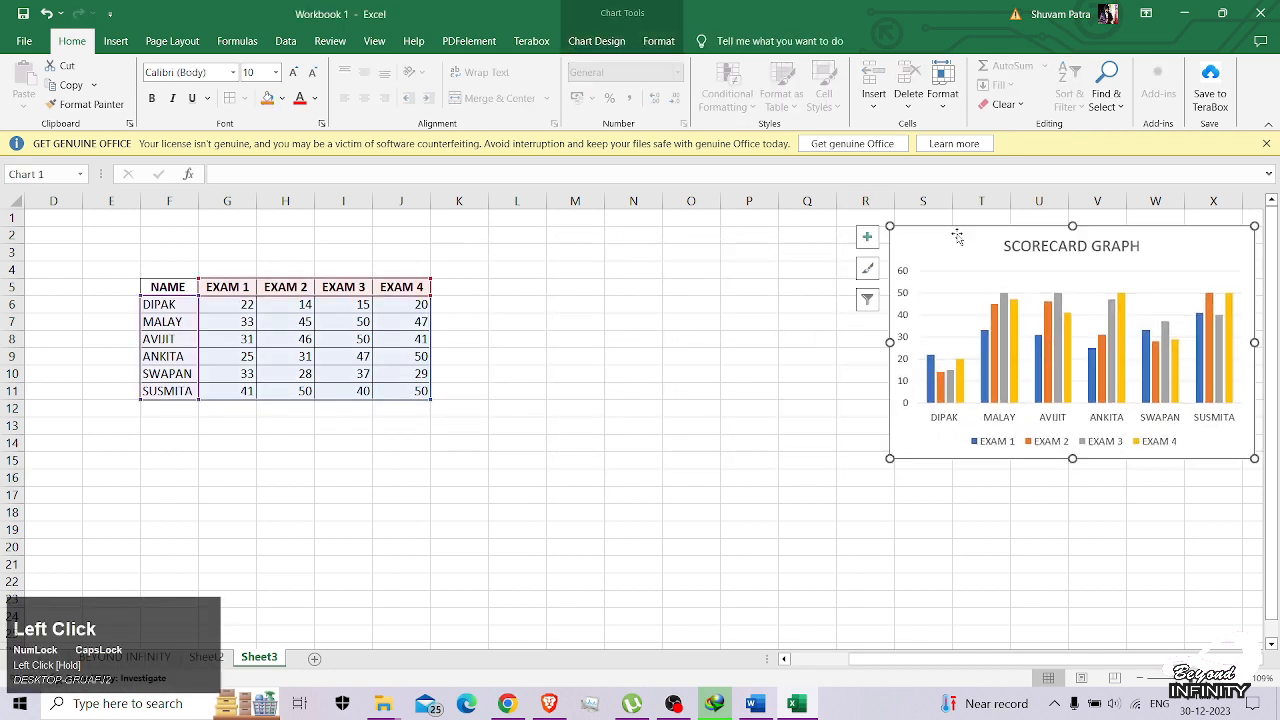
{"action": "left_click_drag", "start_coordinate": [889, 459], "coordinate": [953, 412]}
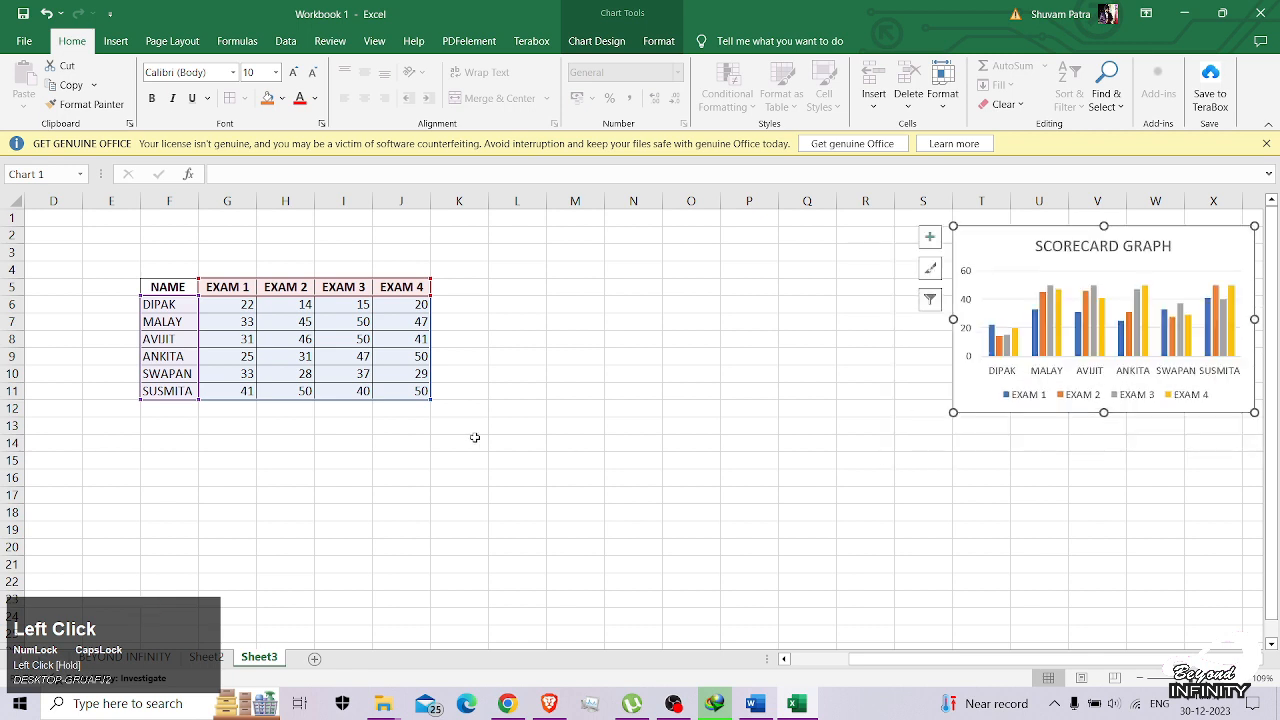
- Insert a basic 2-D line chart based on the marks table in F5:J11
{"action": "left_click", "coordinate": [410, 395]}
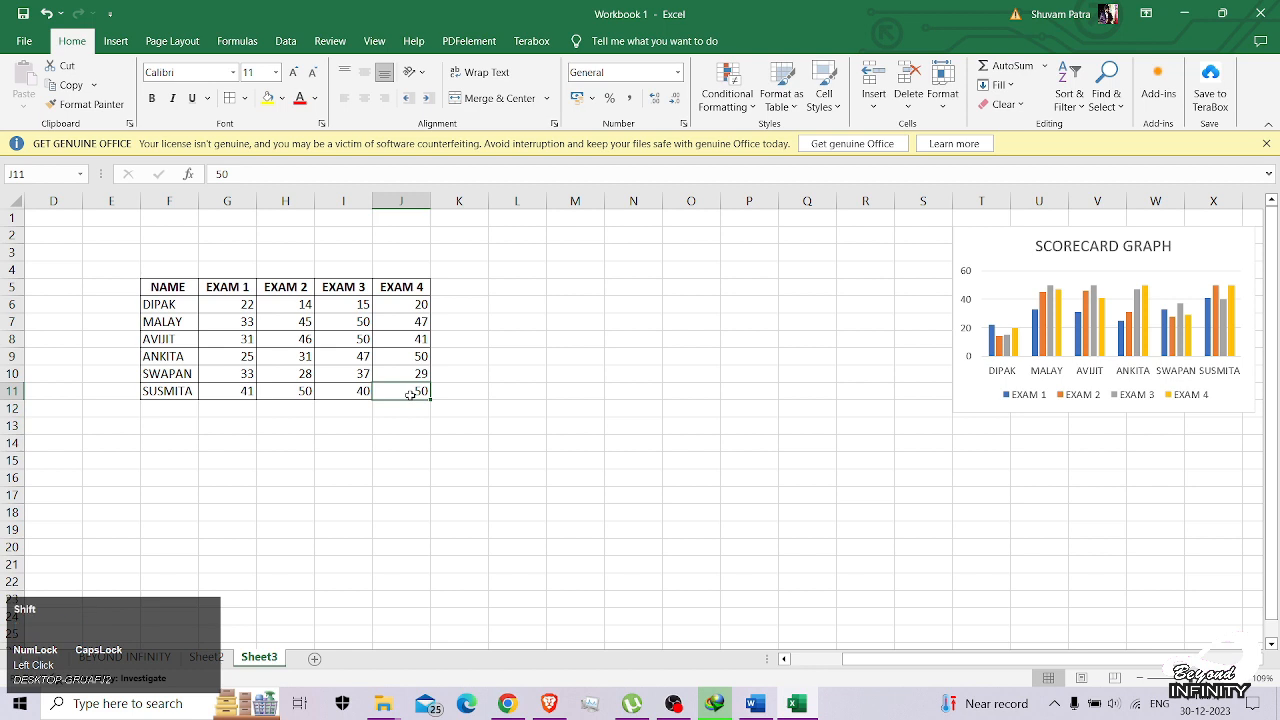
{"action": "key", "text": "shift+Left"}
{"action": "key", "text": "shift+Left"}
{"action": "key", "text": "shift+Left"}
{"action": "key", "text": "shift+Up"}
{"action": "key", "text": "shift+Up"}
{"action": "key", "text": "shift+Up"}
{"action": "key", "text": "shift+Up"}
{"action": "key", "text": "shift+Up"}
{"action": "key", "text": "shift+Up"}
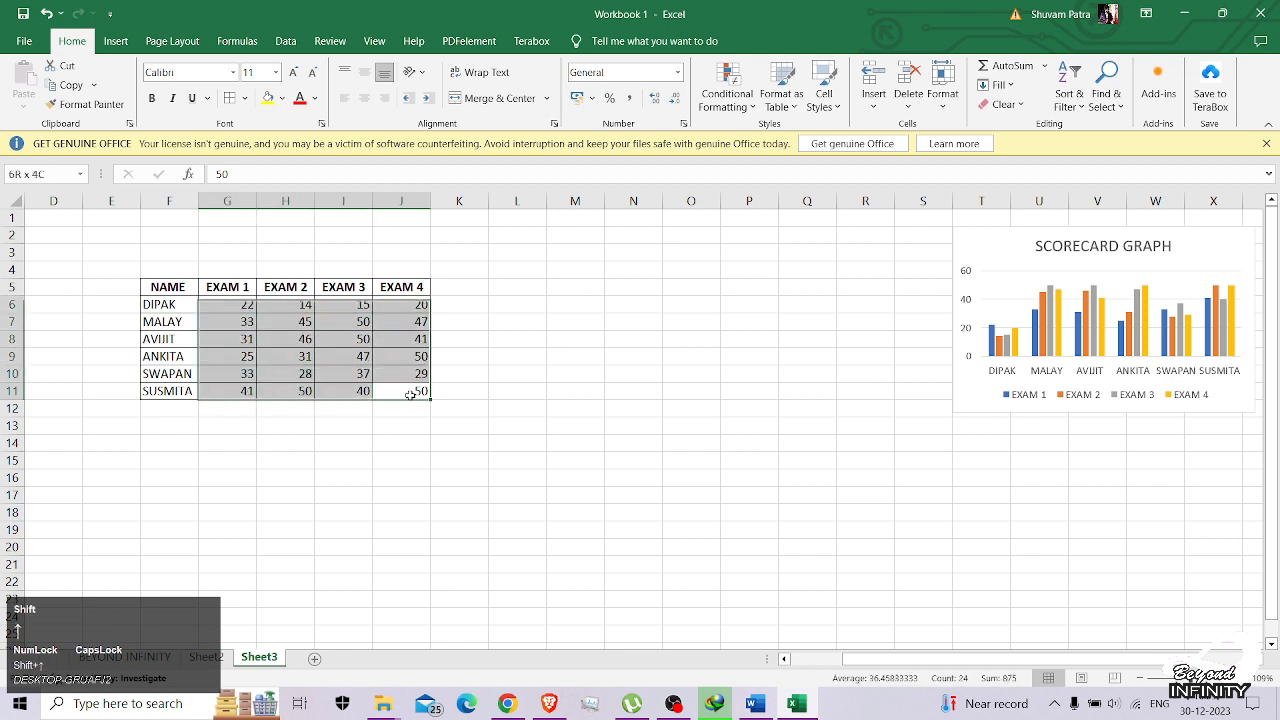
{"action": "key", "text": "shift+Left"}
{"action": "key", "text": "shift+Left"}
{"action": "key", "text": "shift+Right"}
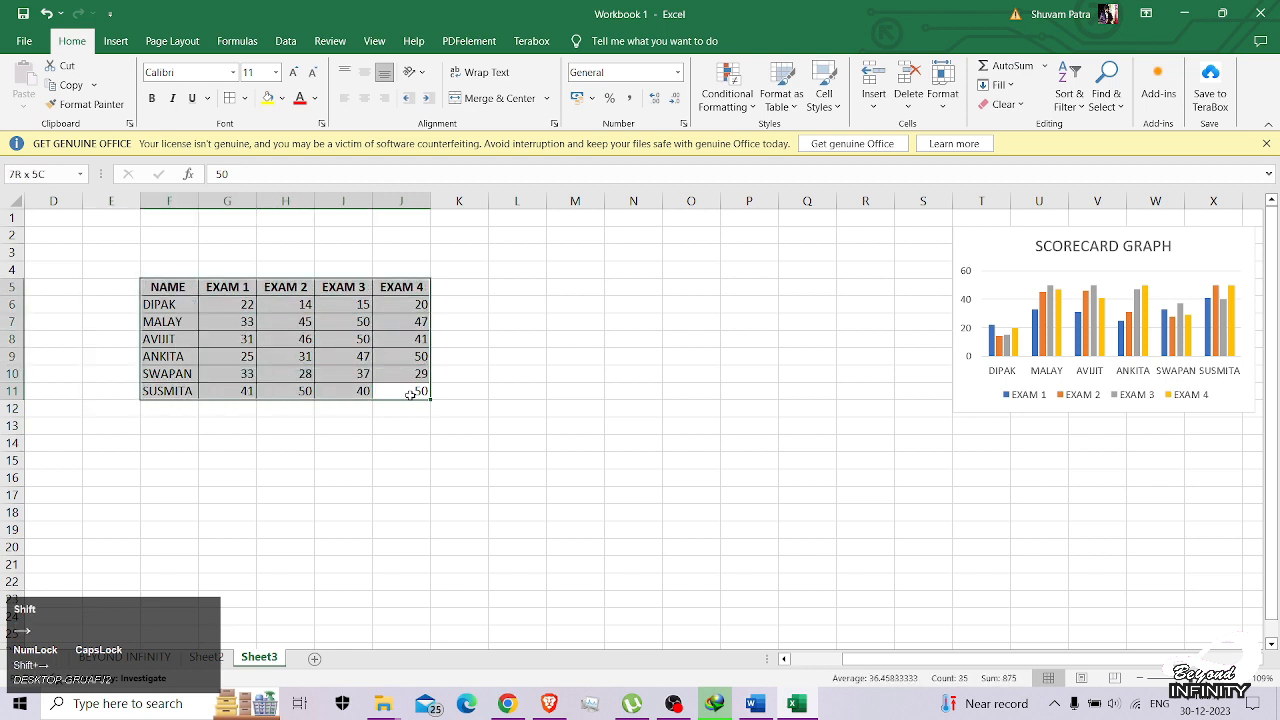
{"action": "left_click", "coordinate": [115, 42]}
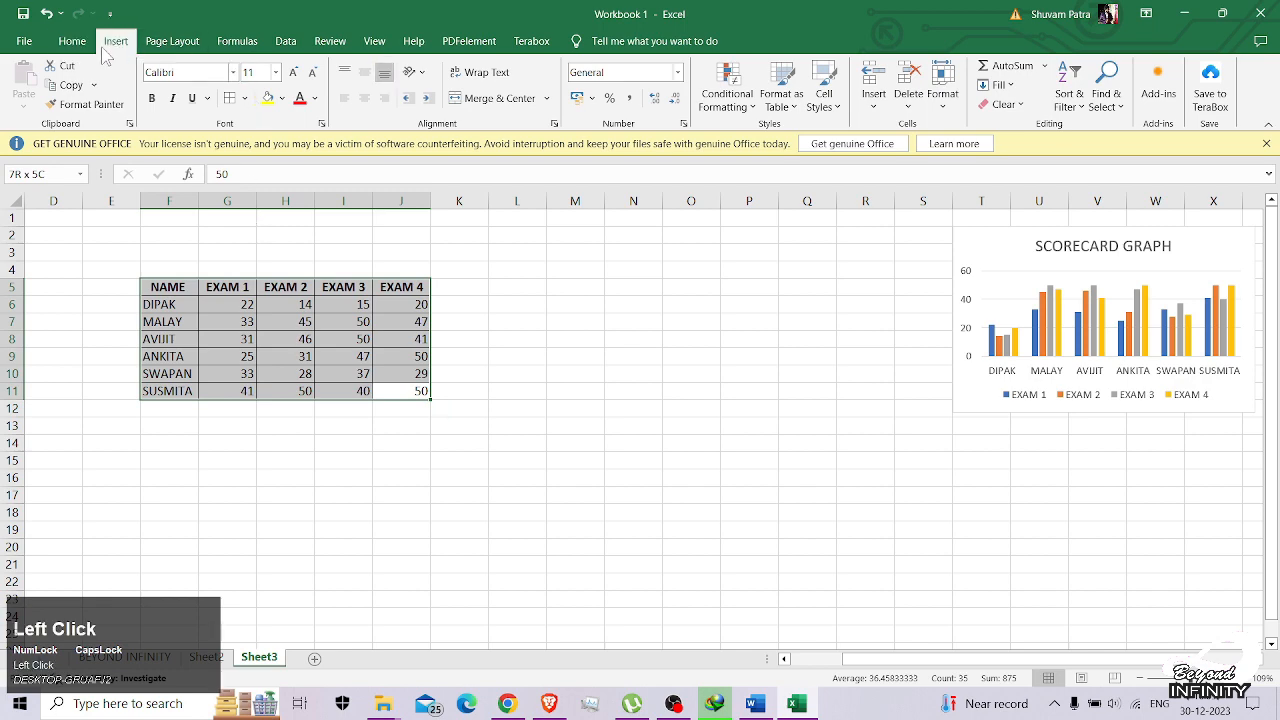
{"action": "left_click", "coordinate": [434, 88]}
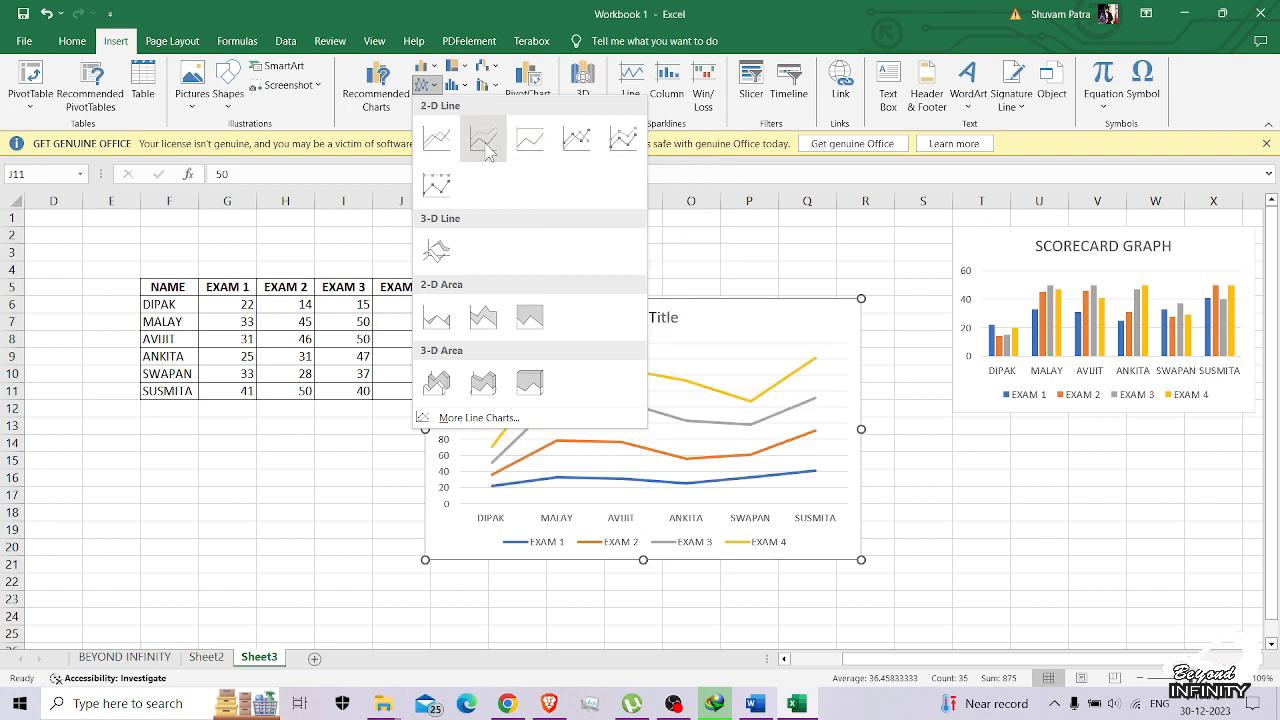
{"action": "left_click", "coordinate": [447, 144]}
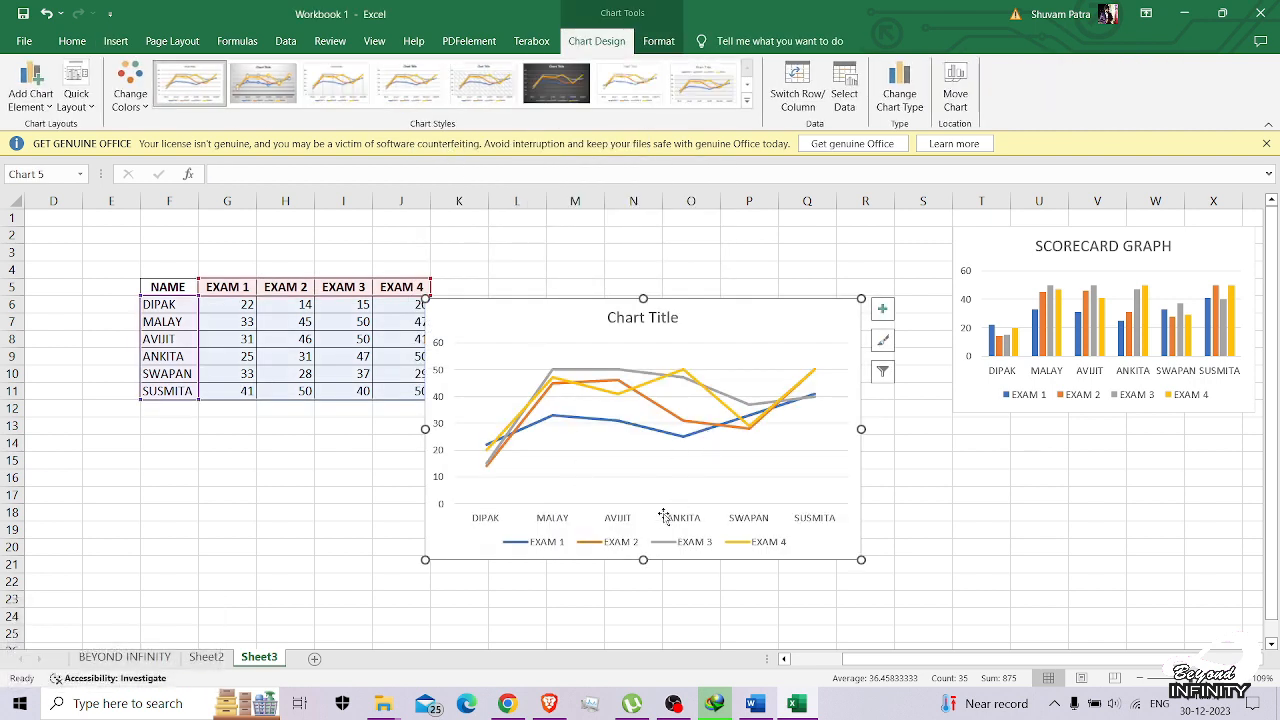
- Check task 5 in the Word document, return to Excel, and add axis titles to the new line chart
{"action": "left_click", "coordinate": [755, 704]}
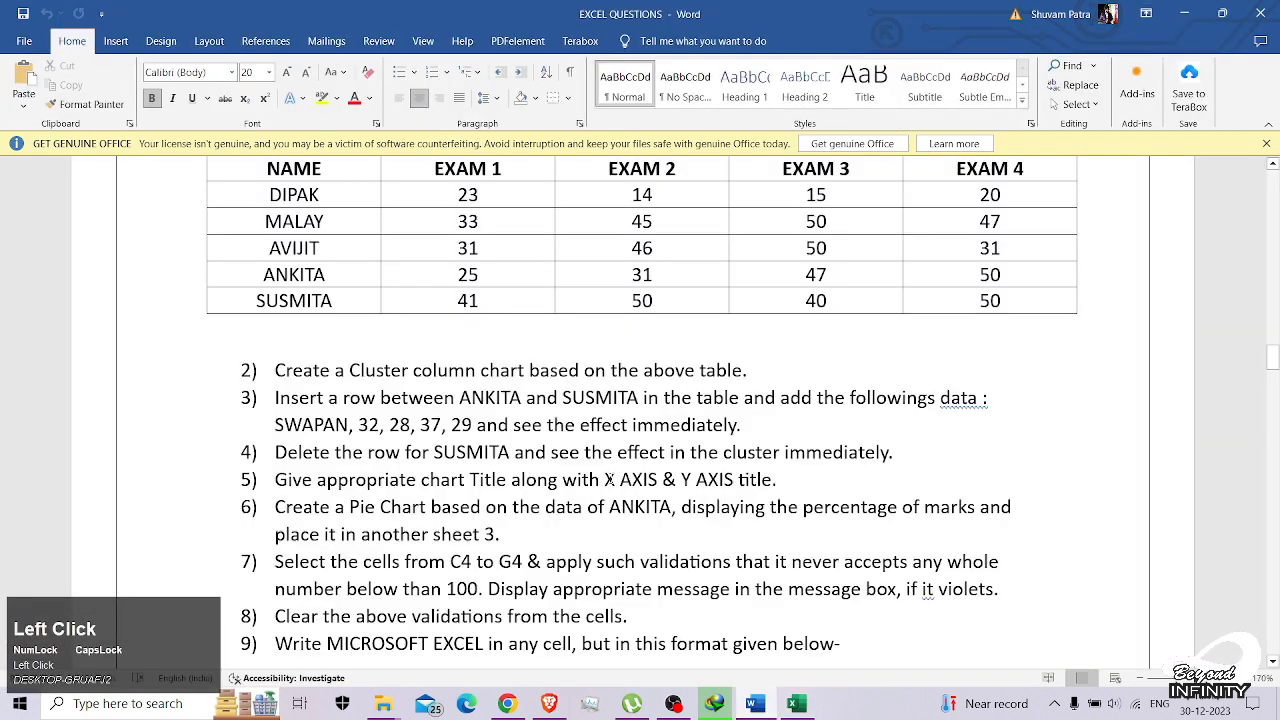
{"action": "left_click", "coordinate": [755, 704]}
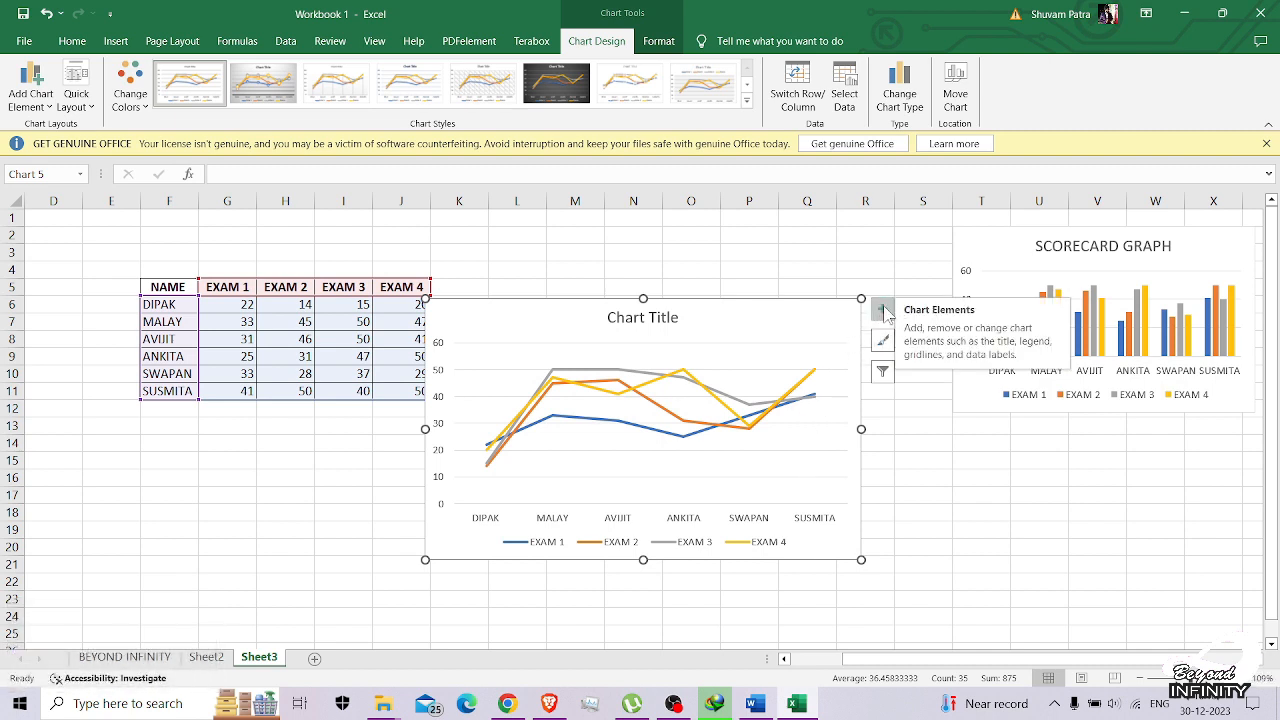
{"action": "left_click", "coordinate": [878, 532]}
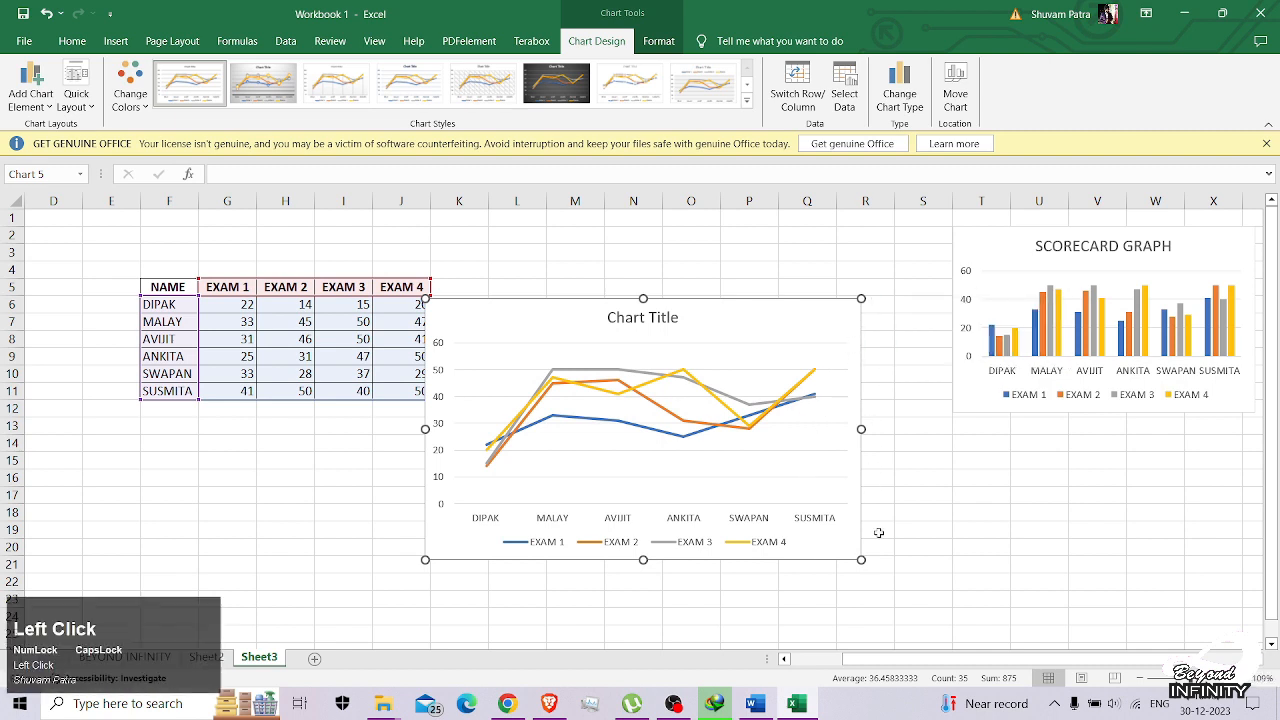
{"action": "left_click", "coordinate": [741, 332]}
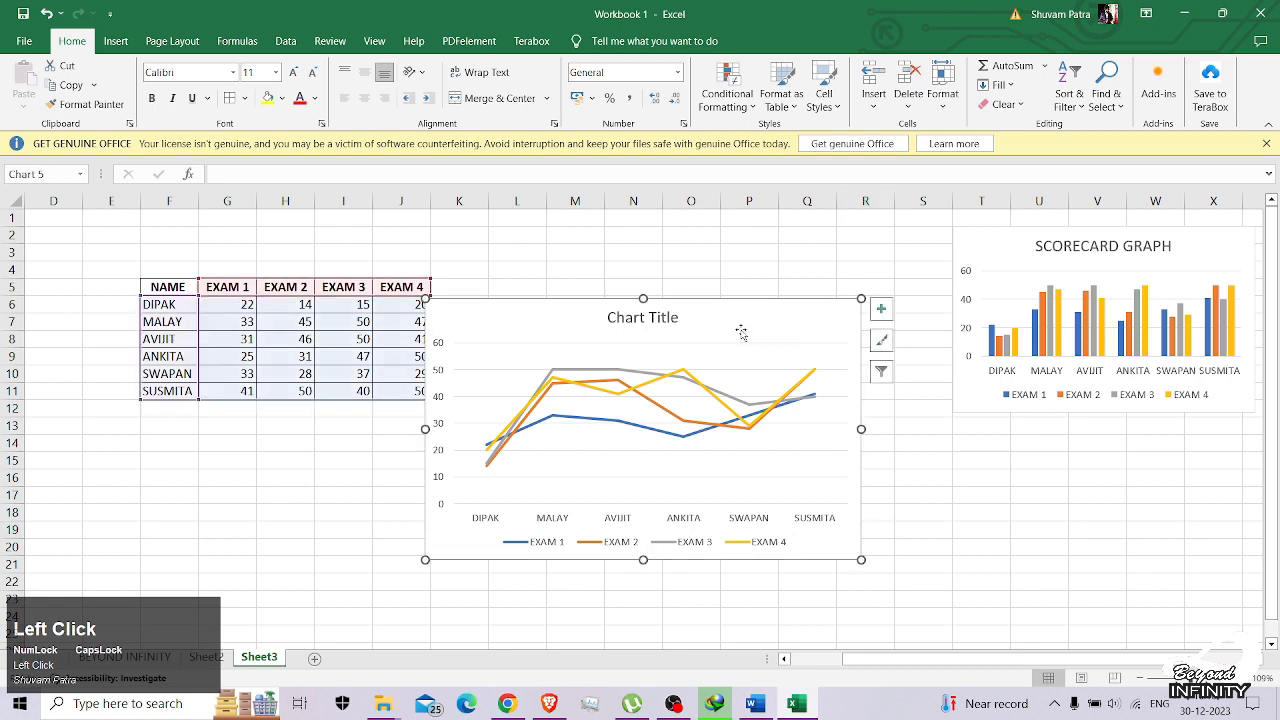
{"action": "left_click", "coordinate": [883, 311]}
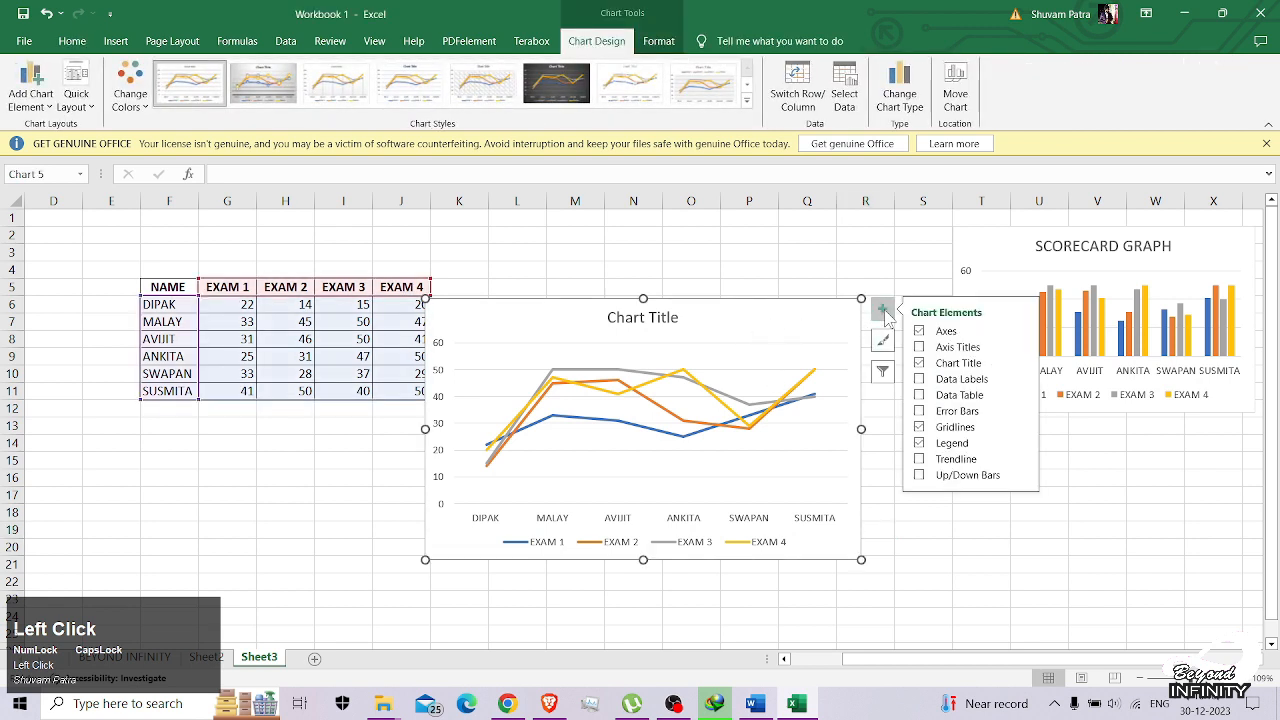
{"action": "left_click", "coordinate": [919, 347]}
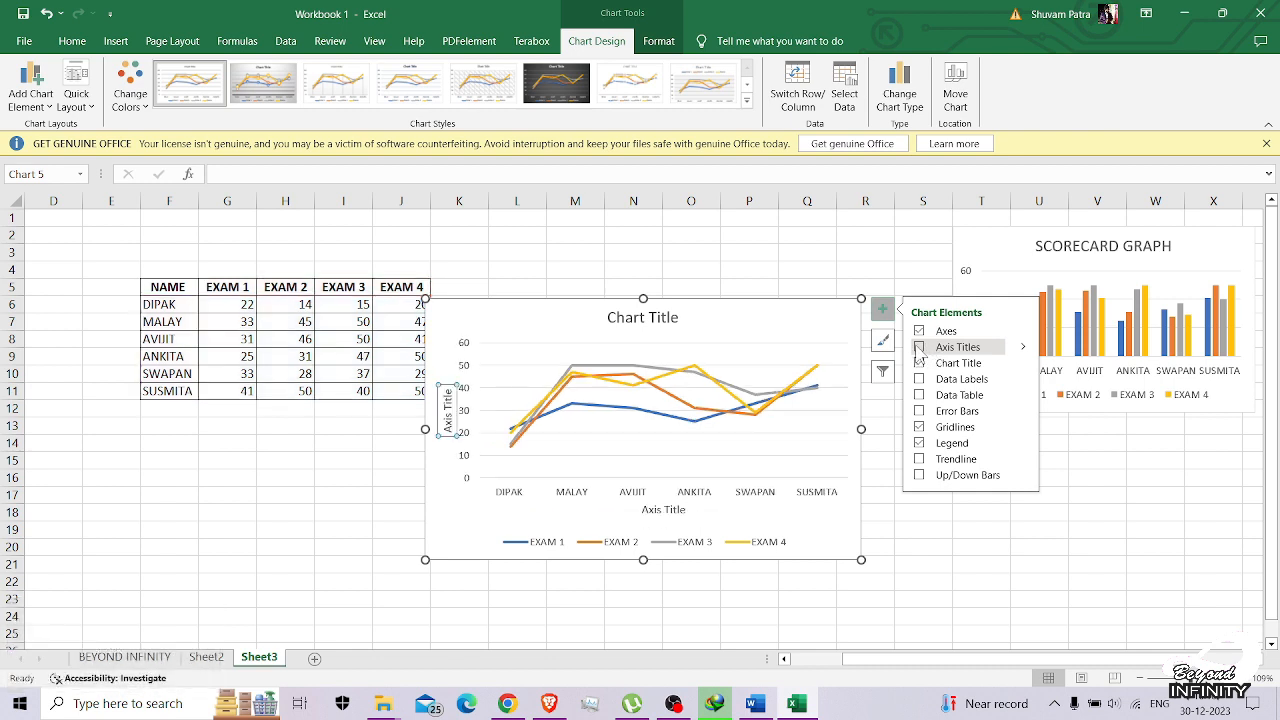
{"action": "left_click", "coordinate": [919, 347]}
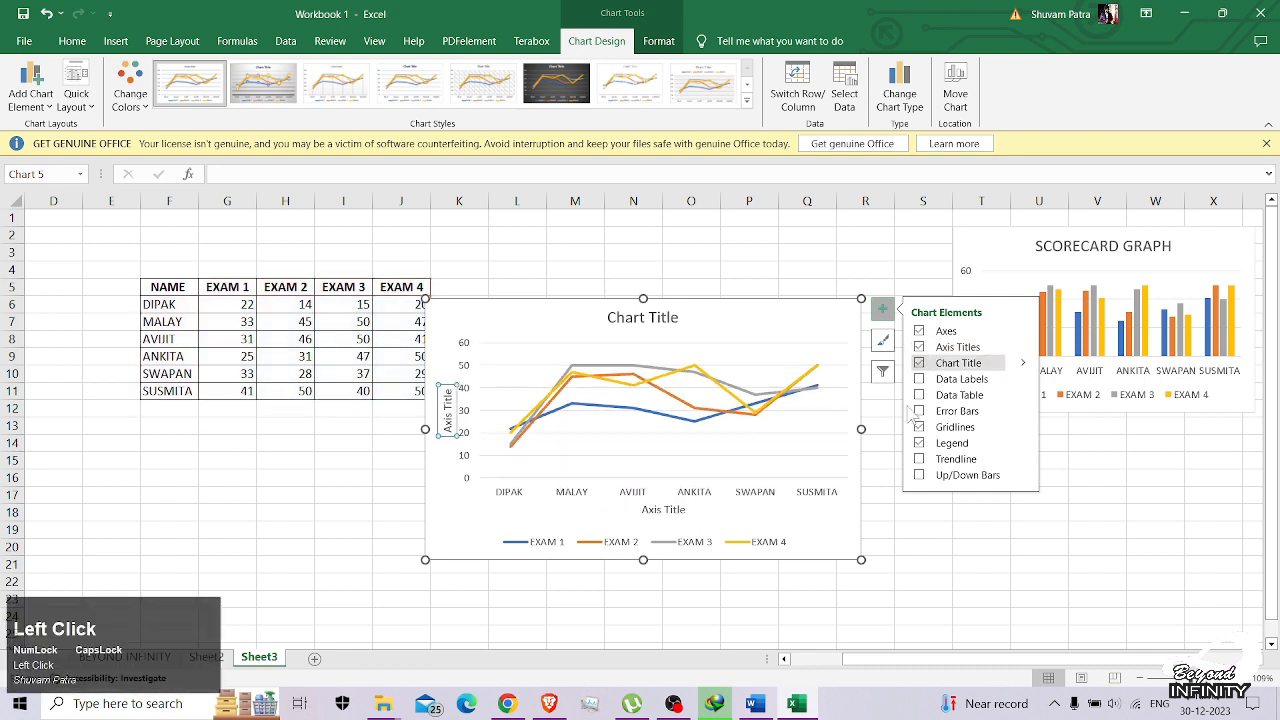
- Replace the line chart's horizontal axis title text with "STUENT NAME"
{"action": "left_click", "coordinate": [667, 510]}
{"action": "key", "text": "ctrl+a"}
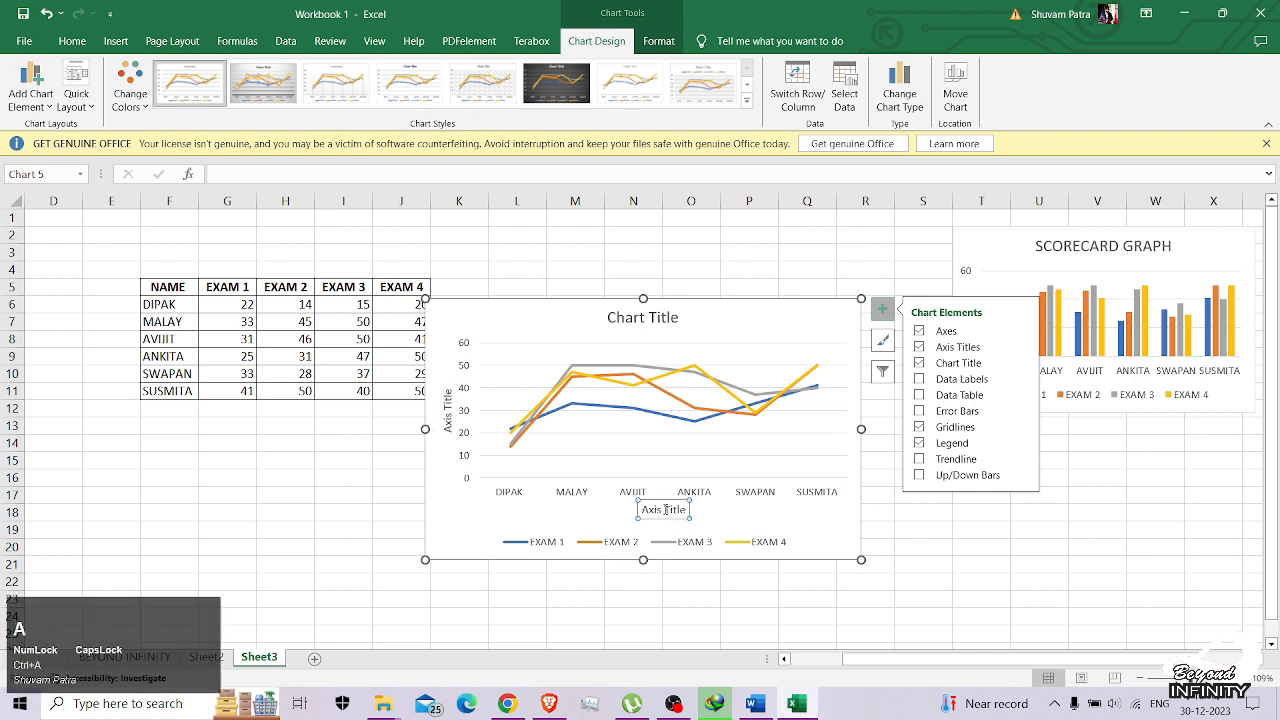
{"action": "key", "text": "ctrl"}
{"action": "key", "text": "Right"}
{"action": "left_click", "coordinate": [665, 509]}
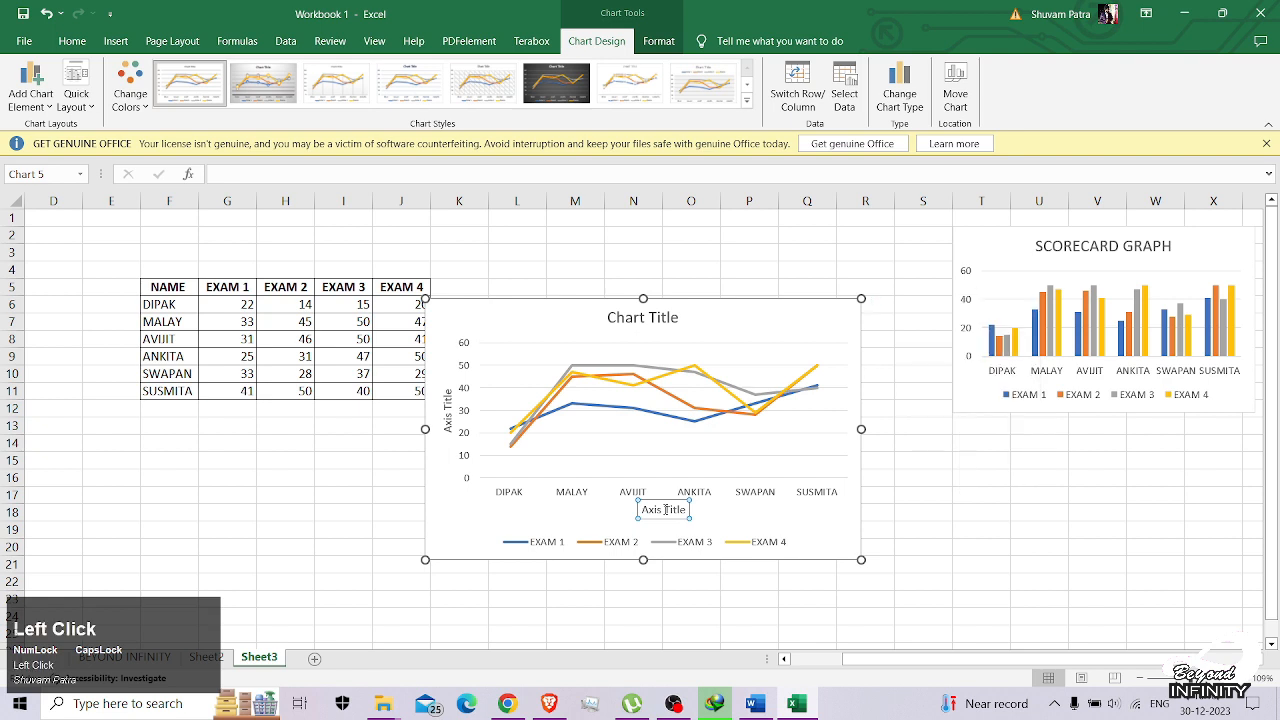
{"action": "key", "text": "BackSpace"}
{"action": "key", "text": "BackSpace"}
{"action": "key", "text": "BackSpace"}
{"action": "key", "text": "BackSpace"}
{"action": "key", "text": "Right"}
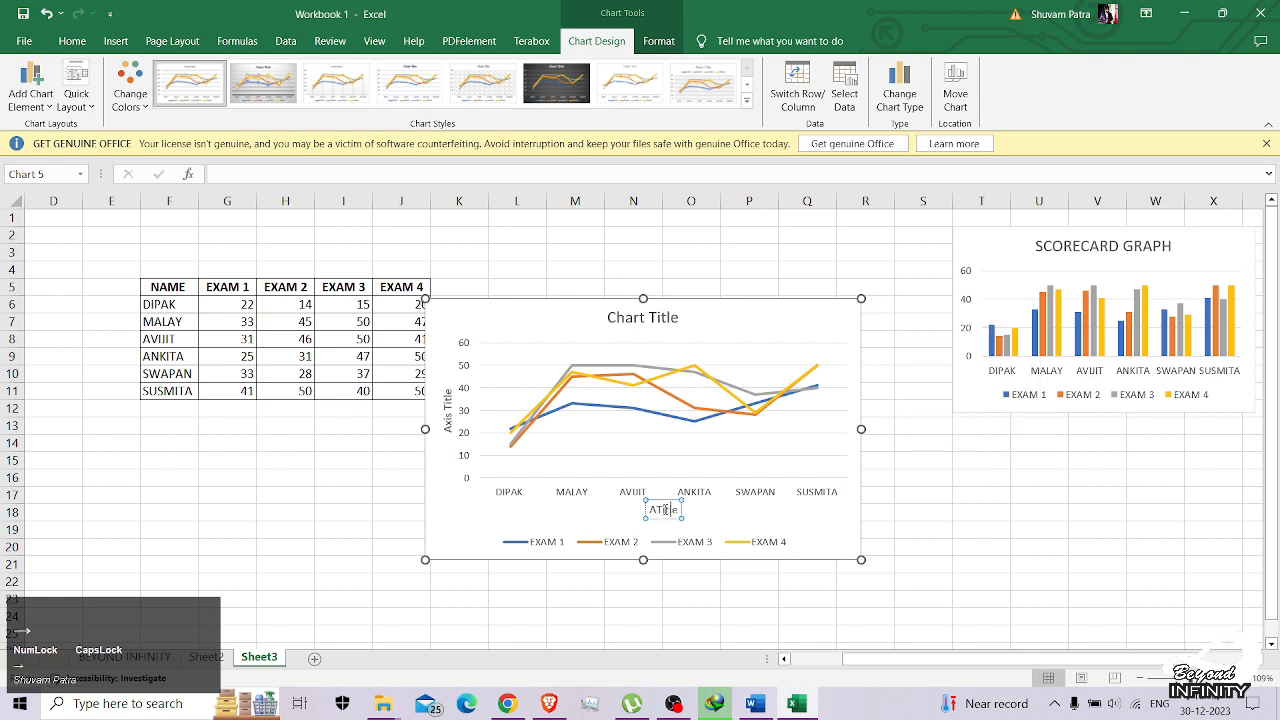
{"action": "key", "text": "BackSpace"}
{"action": "key", "text": "BackSpace"}
{"action": "key", "text": "BackSpace"}
{"action": "key", "text": "BackSpace"}
{"action": "key", "text": "BackSpace"}
{"action": "key", "text": "BackSpace"}
{"action": "type", "text": "STUENT"}
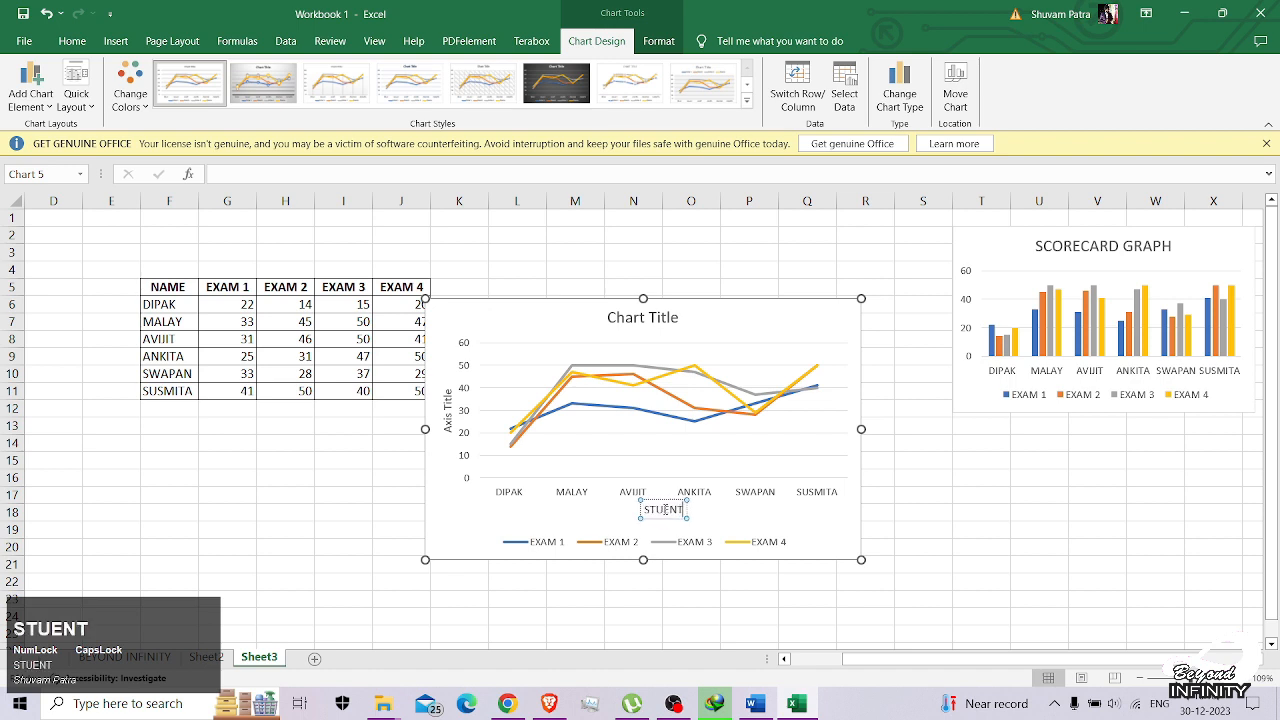
{"action": "type", "text": " NAME"}
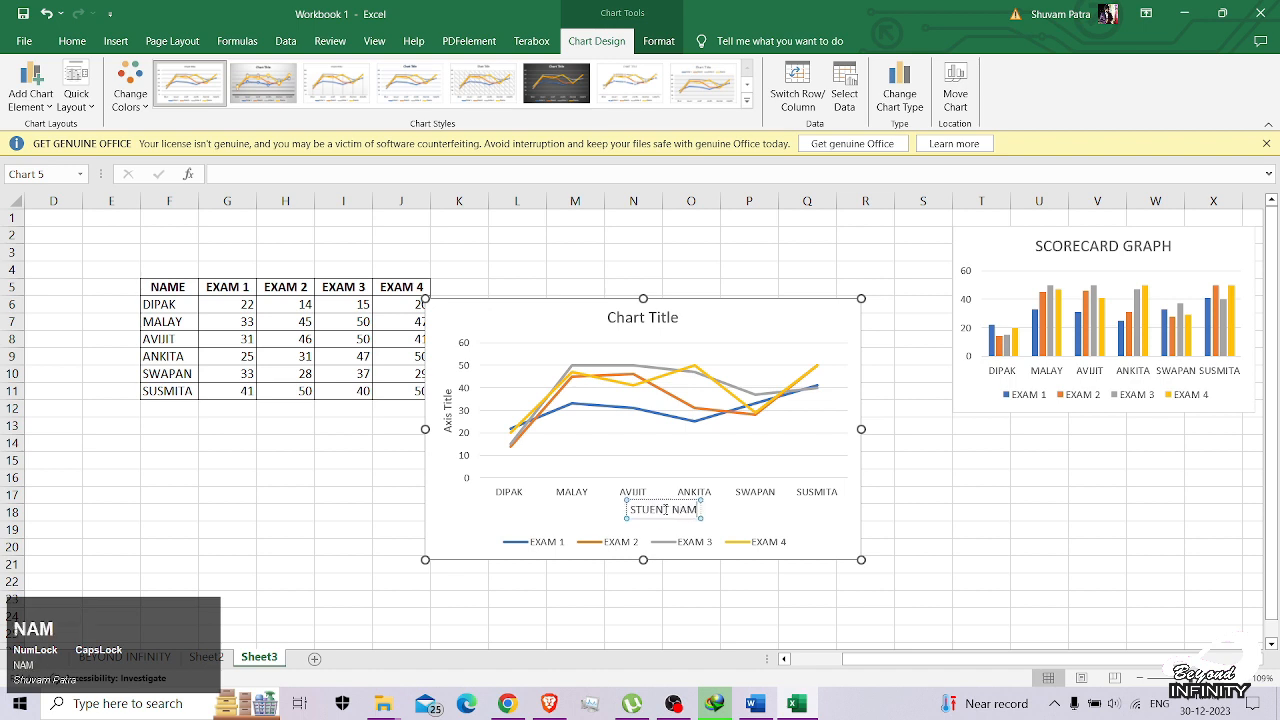
- Replace the line chart's vertical axis title text with "MARKS"
{"action": "left_click", "coordinate": [438, 412]}
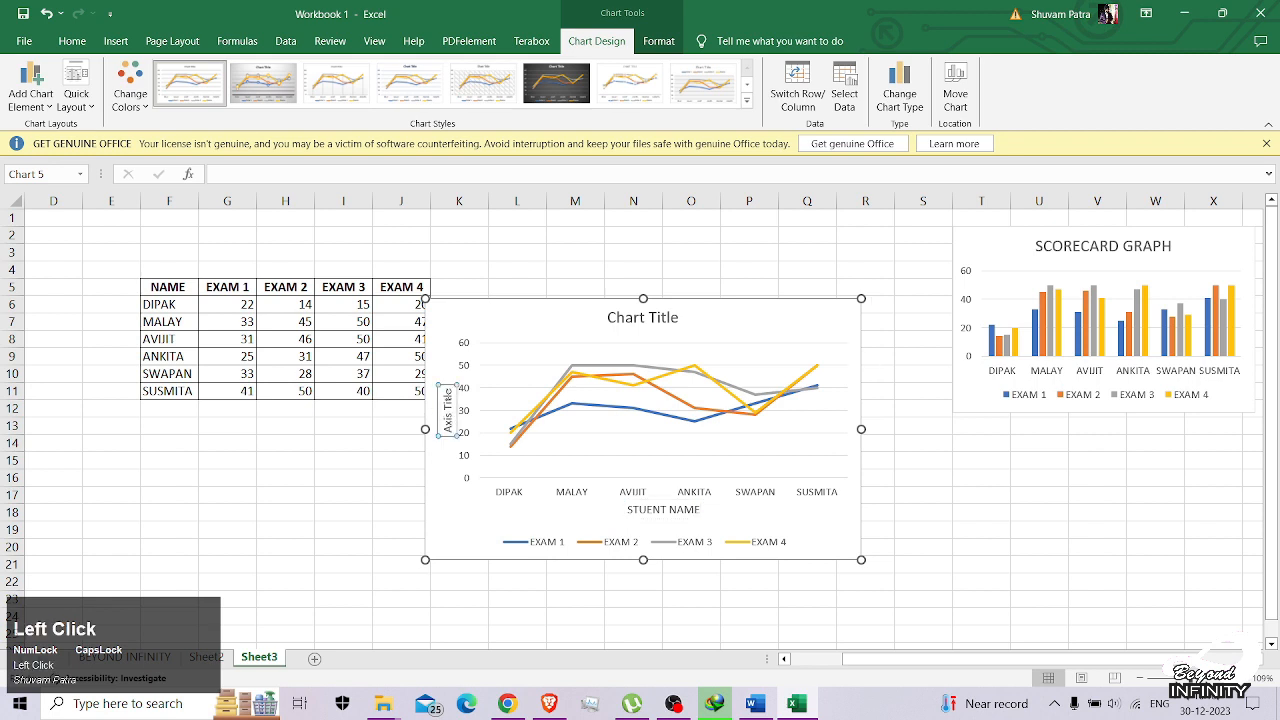
{"action": "key", "text": "Up"}
{"action": "key", "text": "BackSpace"}
{"action": "key", "text": "BackSpace"}
{"action": "key", "text": "BackSpace"}
{"action": "key", "text": "BackSpace"}
{"action": "key", "text": "BackSpace"}
{"action": "key", "text": "BackSpace"}
{"action": "key", "text": "BackSpace"}
{"action": "key", "text": "BackSpace"}
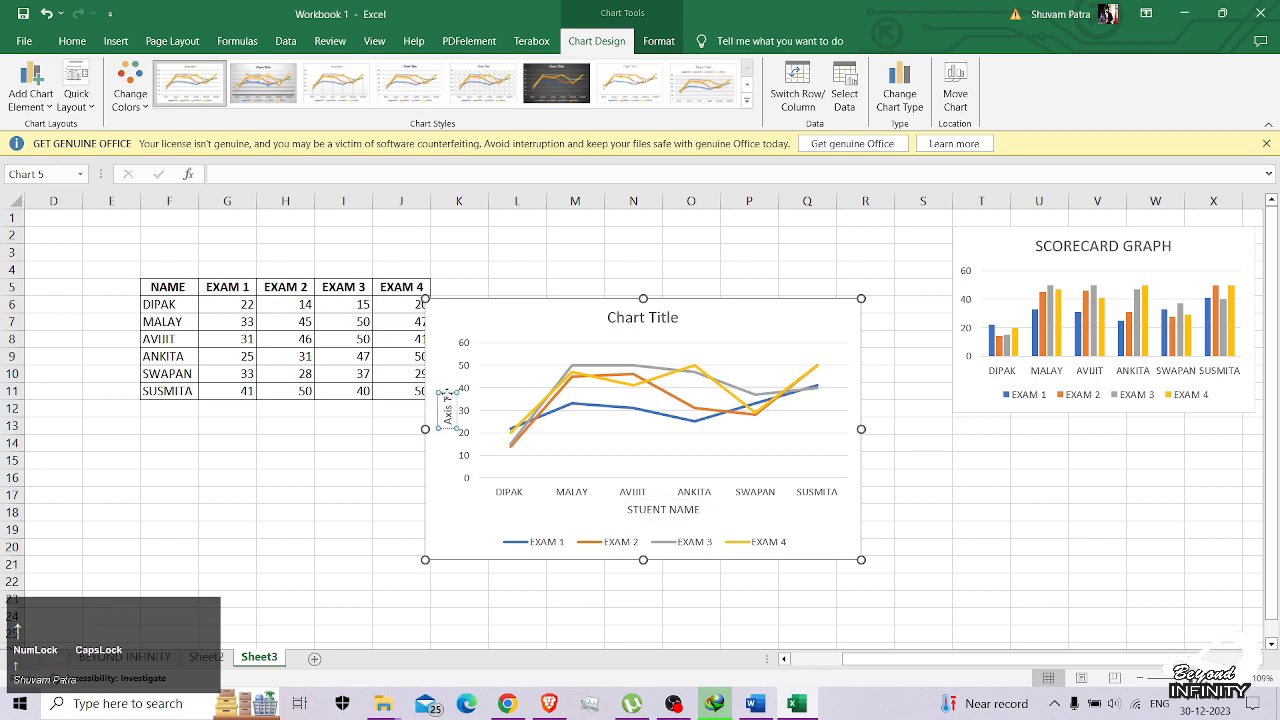
{"action": "type", "text": "MAR"}
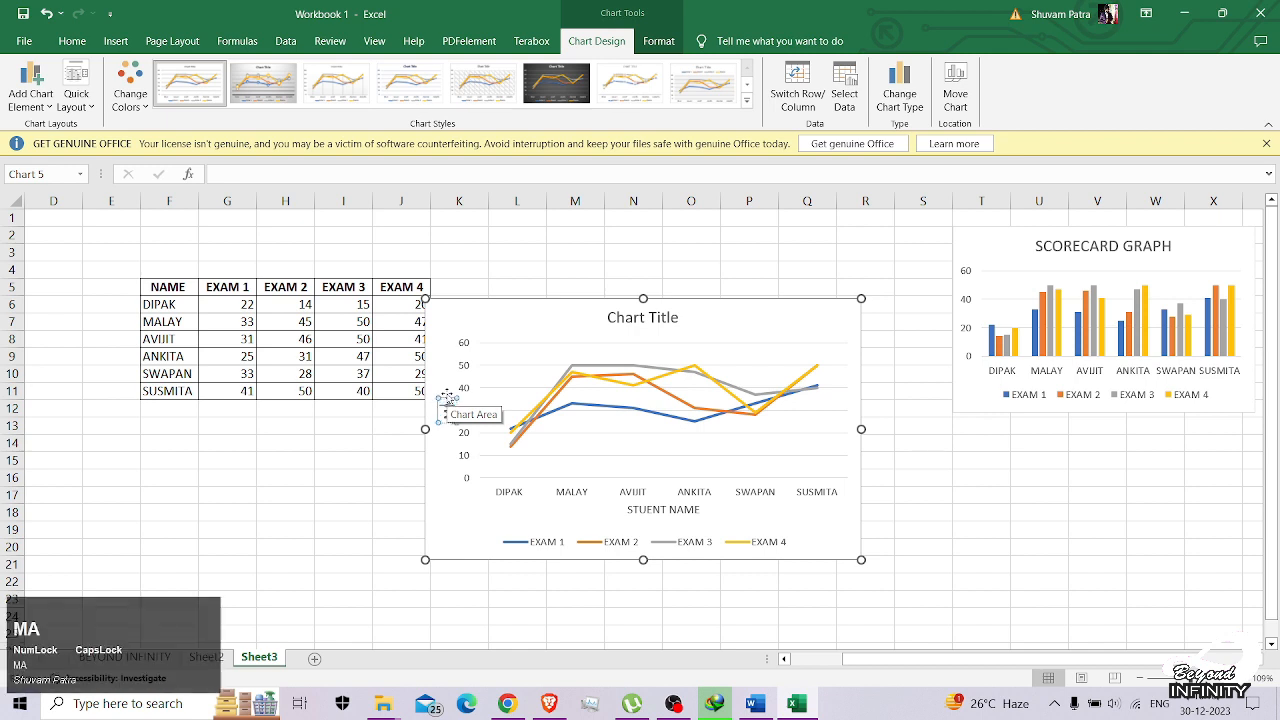
{"action": "type", "text": "KS"}
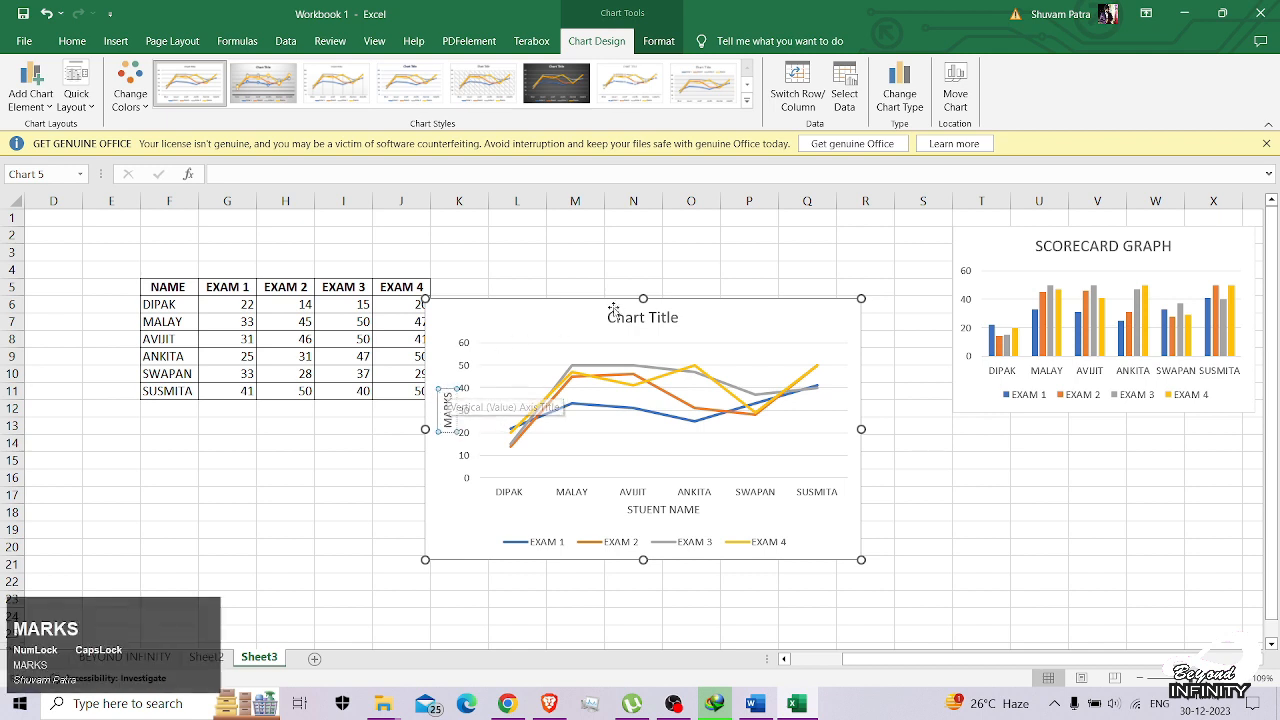
- Replace the line chart's placeholder title with "SCORECARD"
{"action": "left_click", "coordinate": [651, 320]}
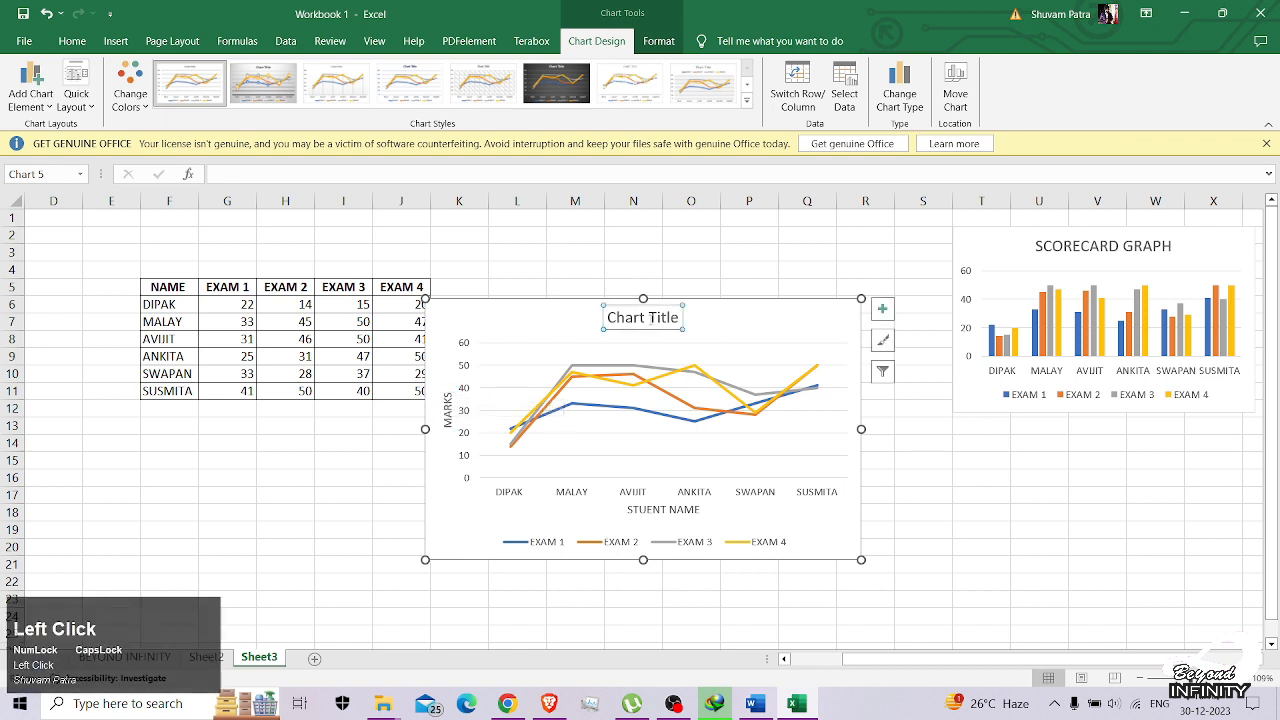
{"action": "key", "text": "ctrl+a"}
{"action": "key", "text": "Right"}
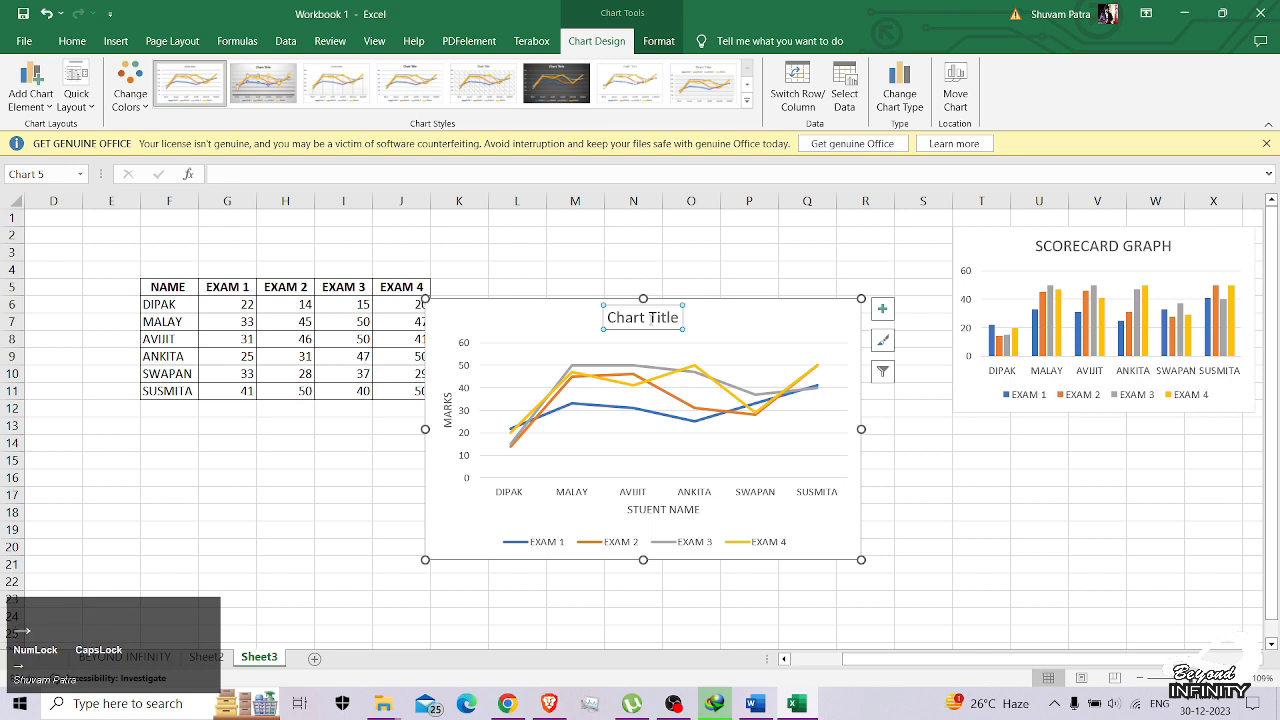
{"action": "left_click", "coordinate": [666, 318]}
{"action": "key", "text": "BackSpace"}
{"action": "key", "text": "BackSpace"}
{"action": "key", "text": "BackSpace"}
{"action": "key", "text": "BackSpace"}
{"action": "key", "text": "BackSpace"}
{"action": "key", "text": "BackSpace"}
{"action": "key", "text": "BackSpace"}
{"action": "key", "text": "BackSpace"}
{"action": "key", "text": "BackSpace"}
{"action": "key", "text": "BackSpace"}
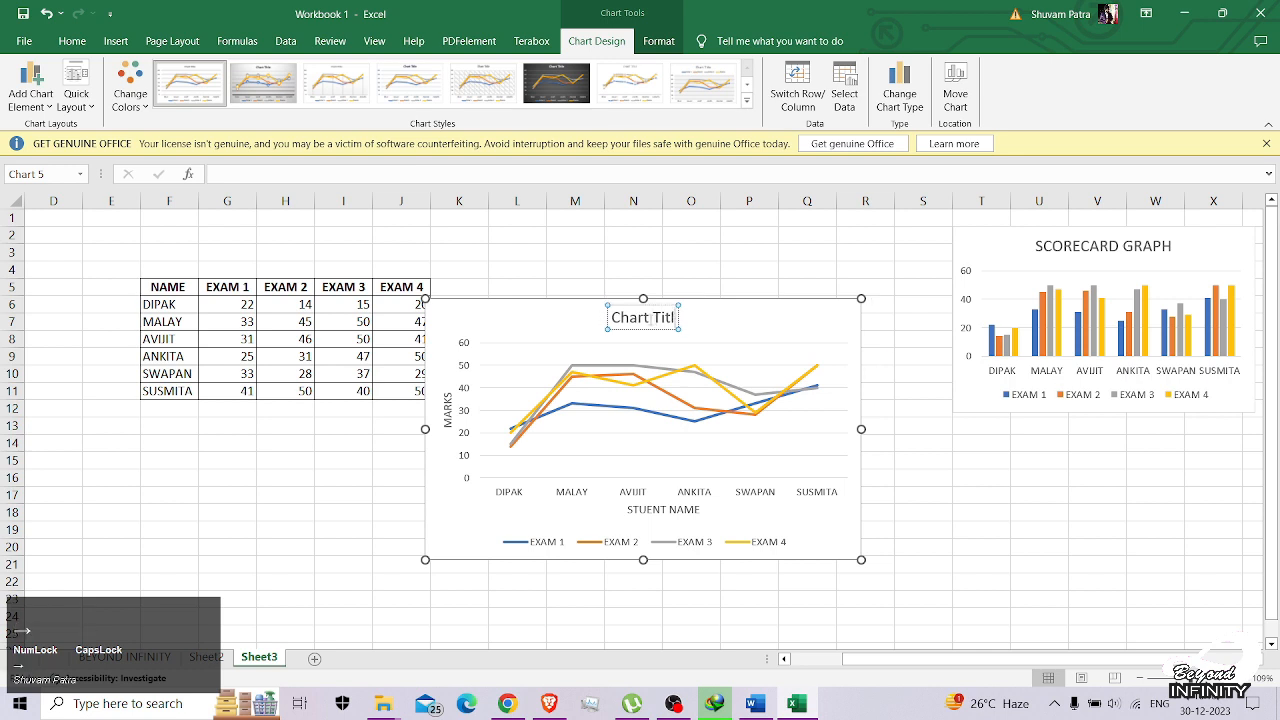
{"action": "key", "text": "BackSpace"}
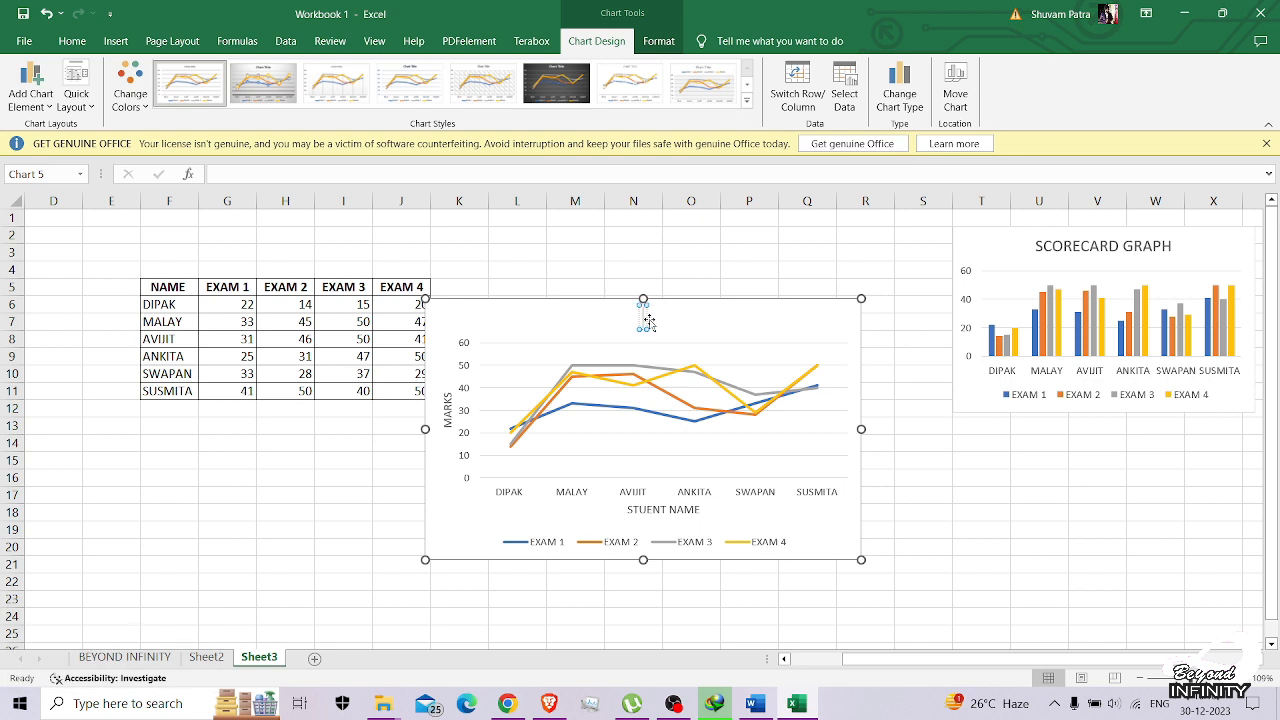
{"action": "type", "text": "SCORECARD"}
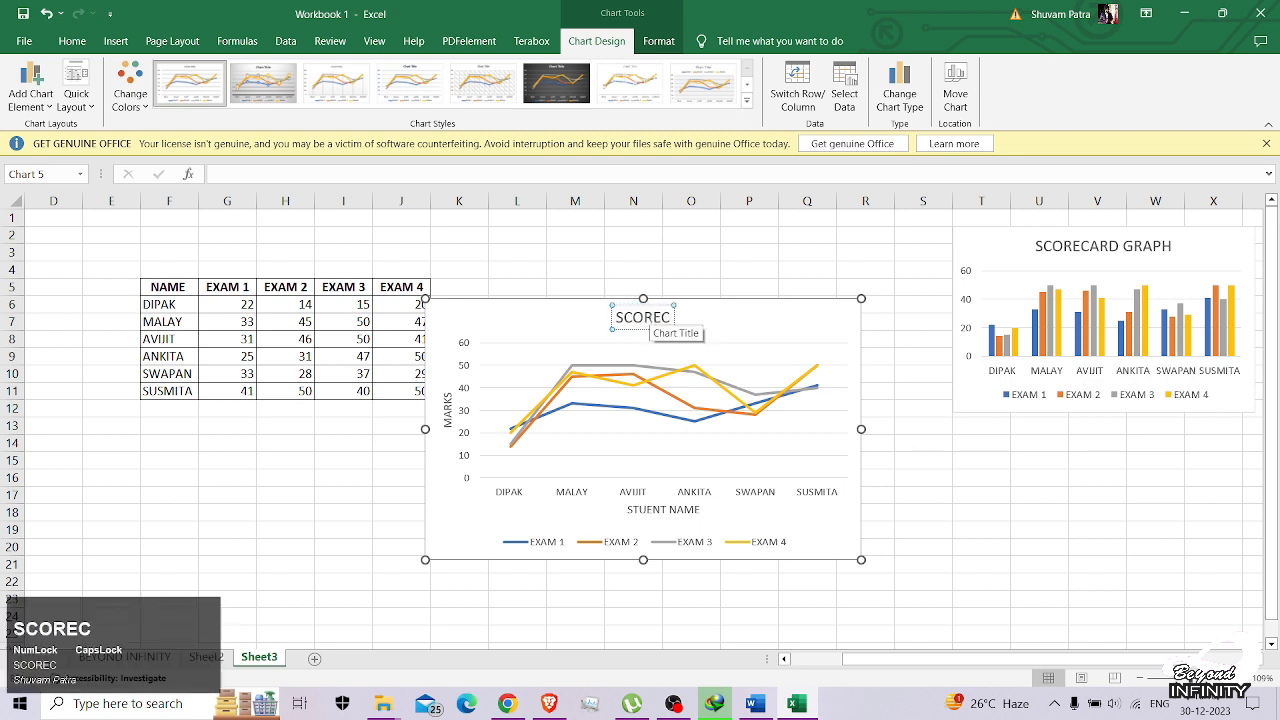
{"action": "left_click", "coordinate": [912, 425]}
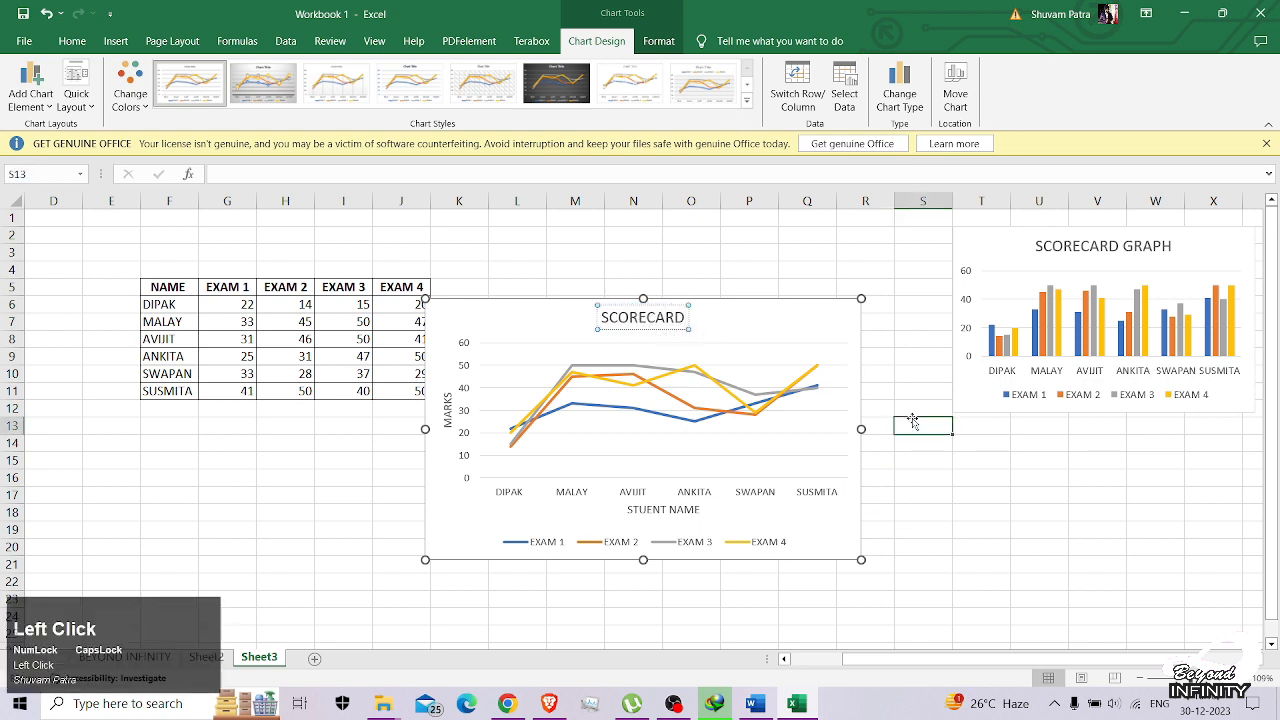
- Check task 6 in the Word document, return to Excel, and insert a 3-D pie chart based on F9:J9
{"action": "left_click", "coordinate": [757, 703]}
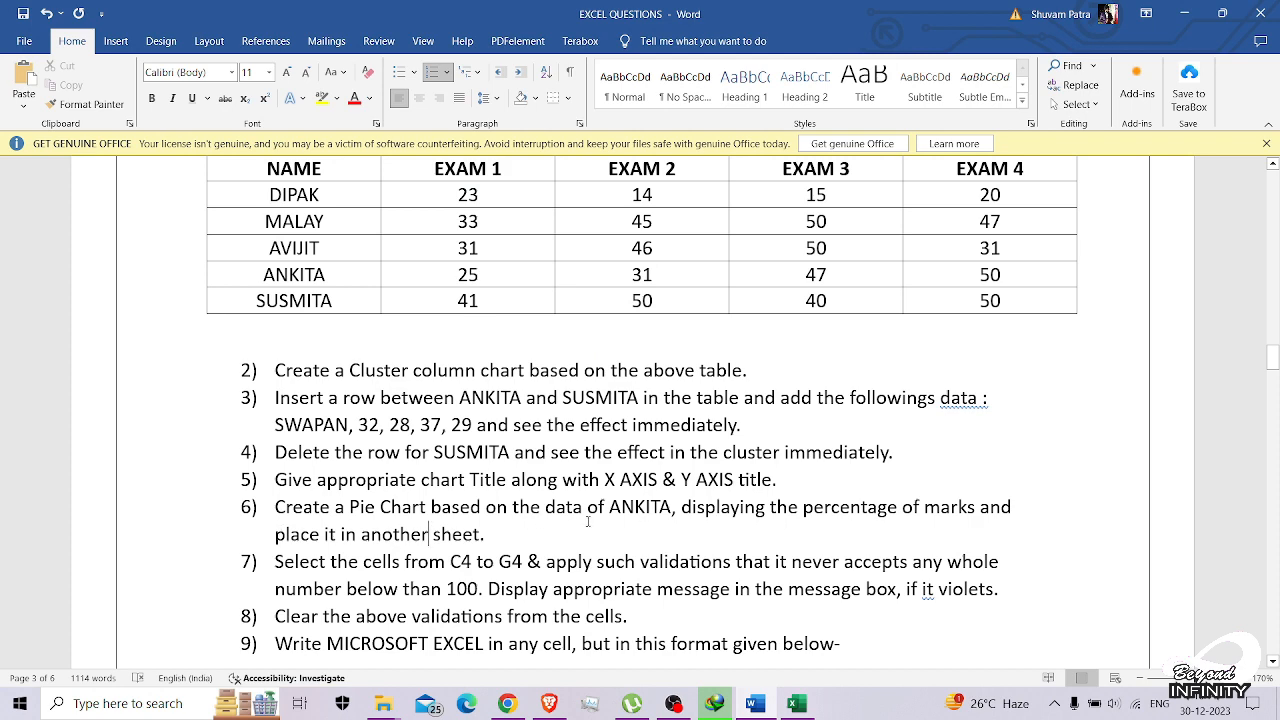
{"action": "left_click", "coordinate": [795, 703]}
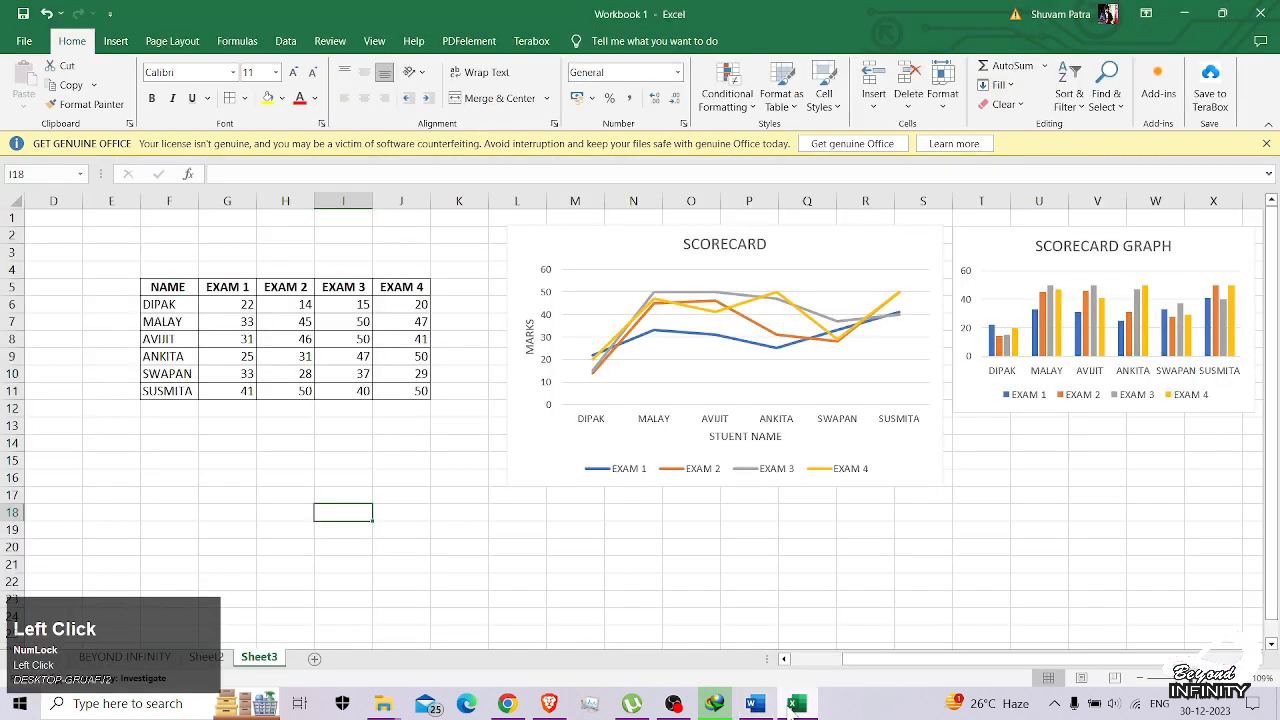
{"action": "left_click", "coordinate": [375, 474]}
{"action": "left_click", "coordinate": [159, 357]}
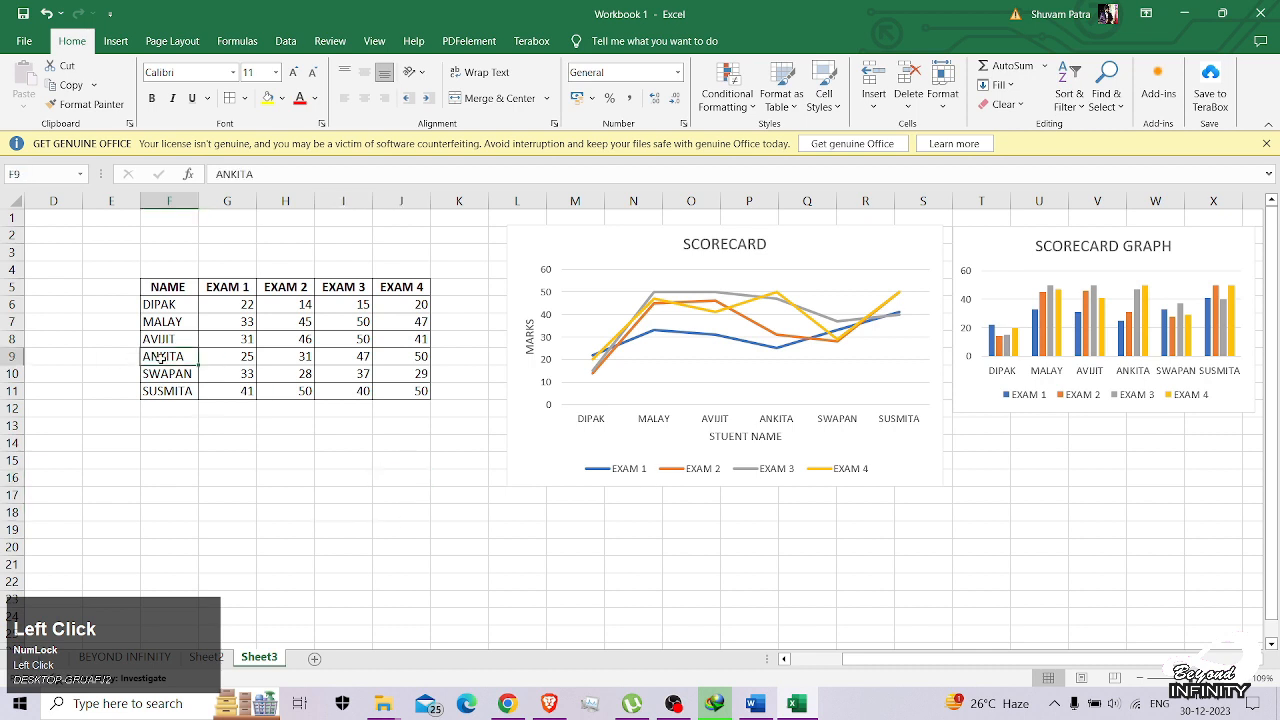
{"action": "key", "text": "shift+Right"}
{"action": "key", "text": "shift+Right"}
{"action": "key", "text": "shift+Right"}
{"action": "key", "text": "shift+Right"}
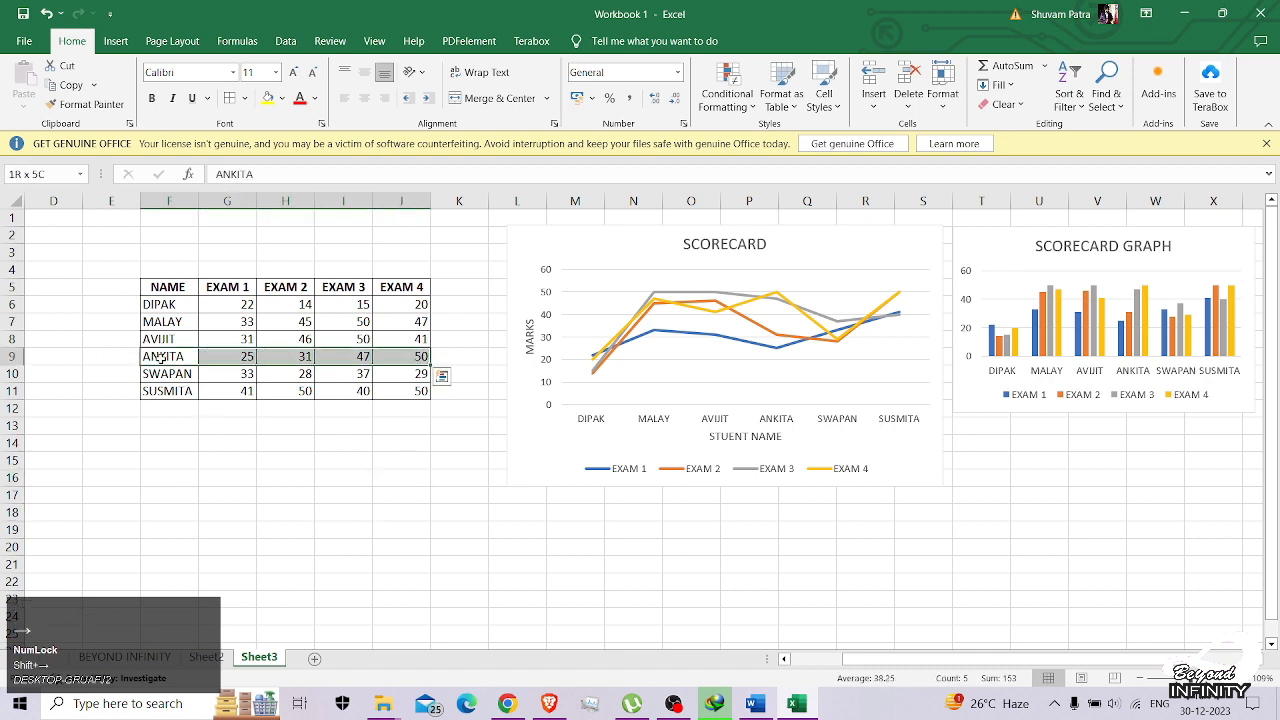
{"action": "left_click", "coordinate": [115, 41]}
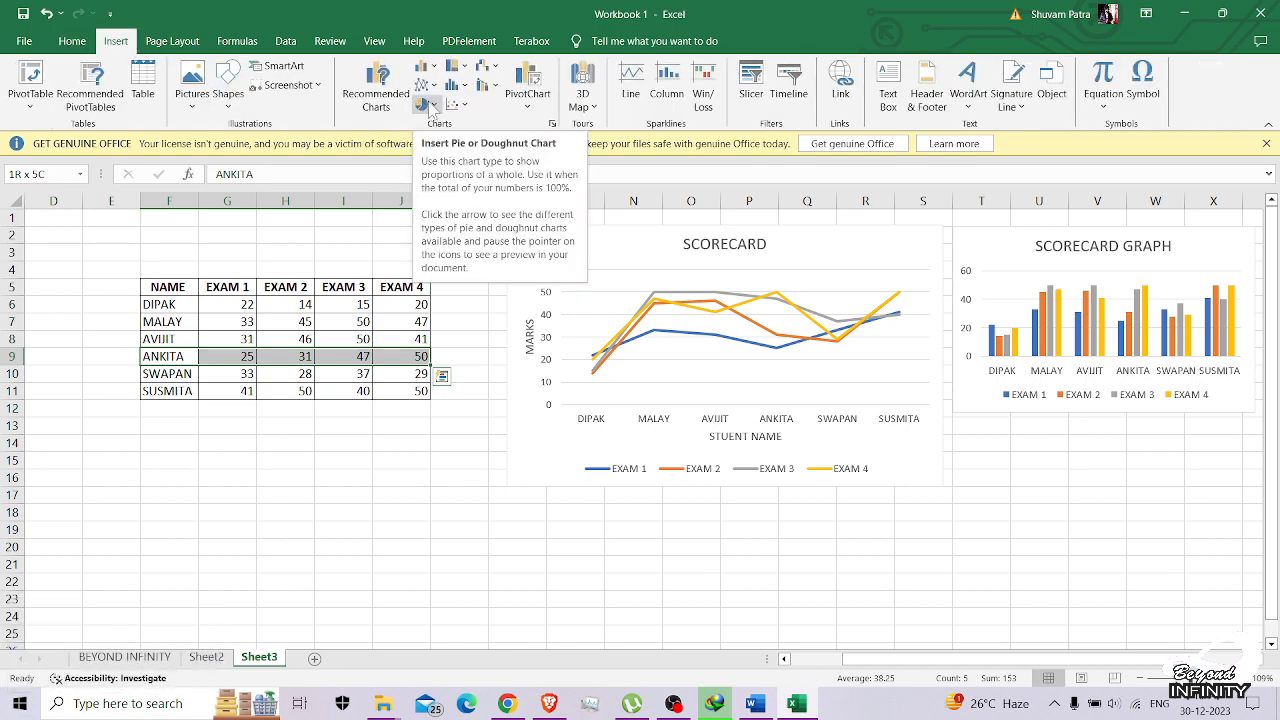
{"action": "left_click", "coordinate": [430, 106]}
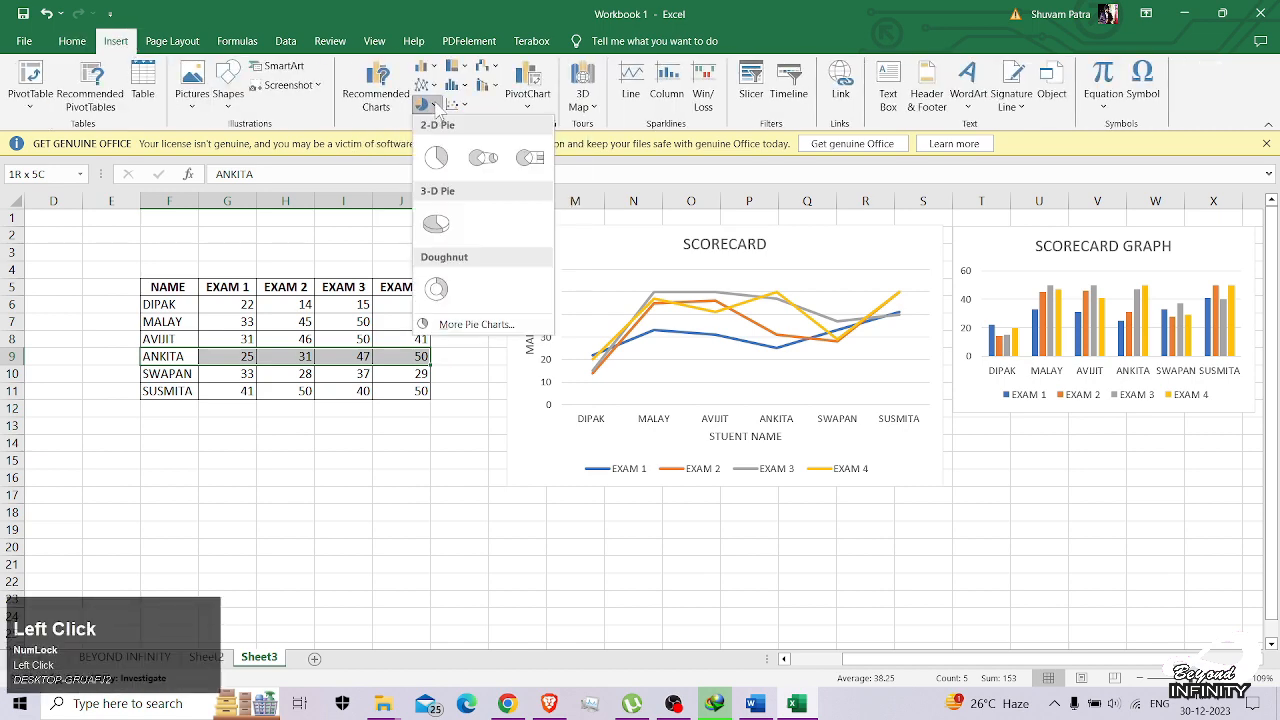
{"action": "left_click", "coordinate": [436, 225]}
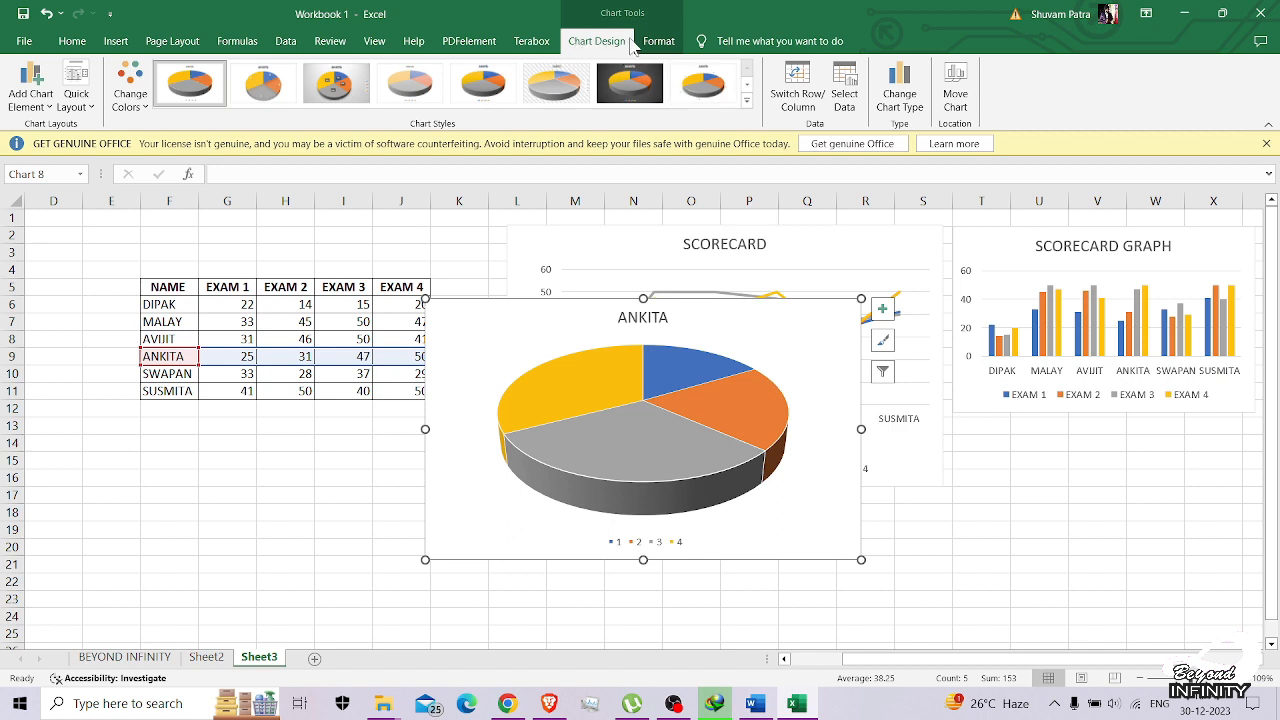
- Apply the grey-background chart style with percentage labels to the pie chart, then recheck task 6 in Word and return to Excel
{"action": "left_click", "coordinate": [332, 92]}
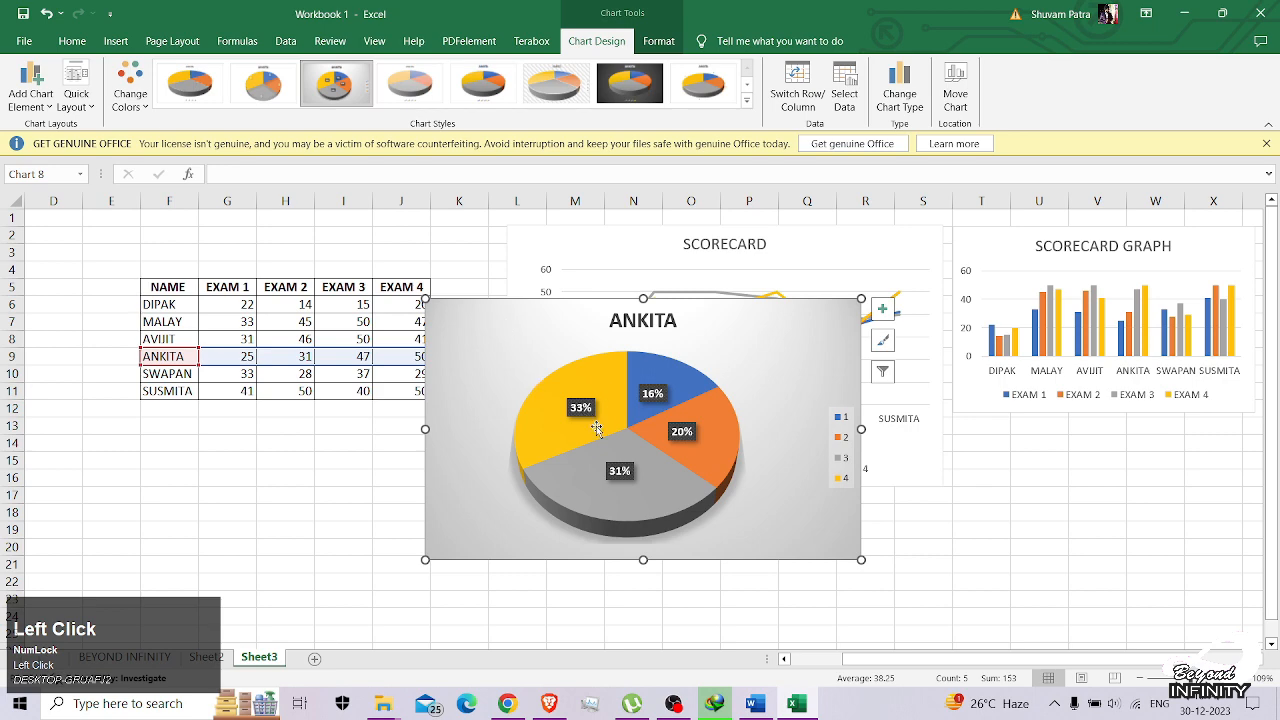
{"action": "left_click", "coordinate": [756, 705]}
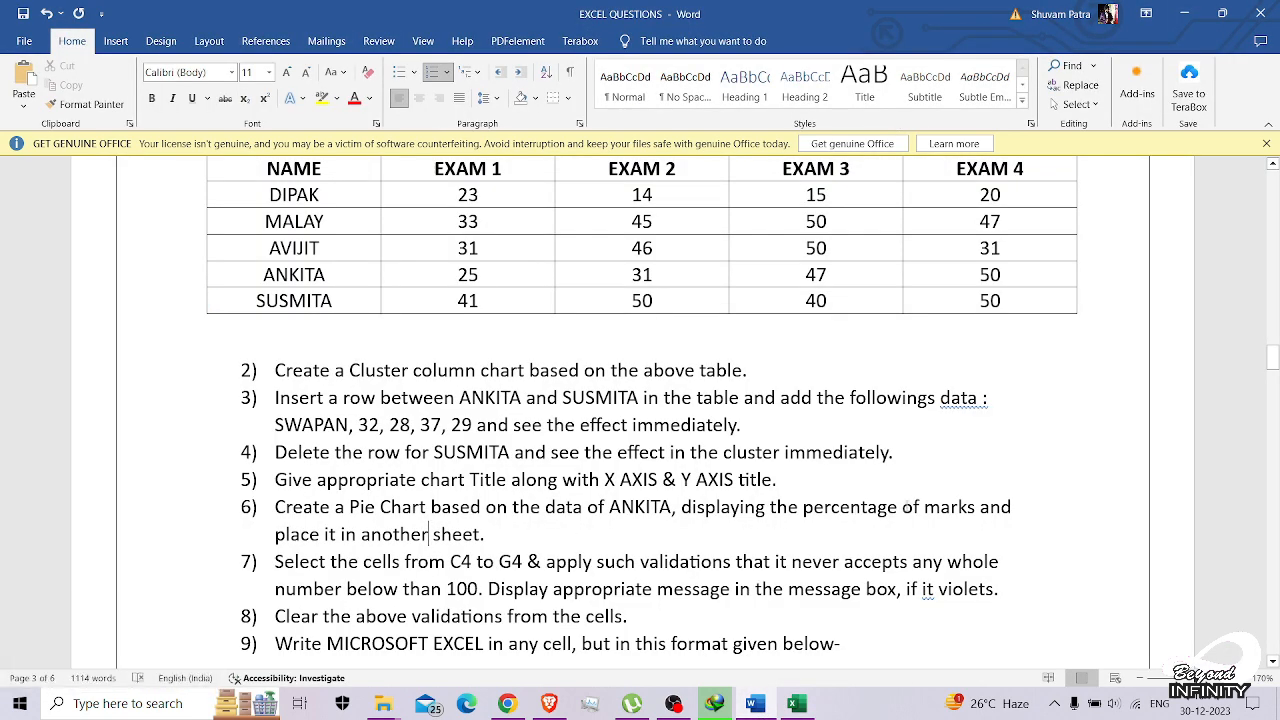
{"action": "left_click", "coordinate": [796, 705]}
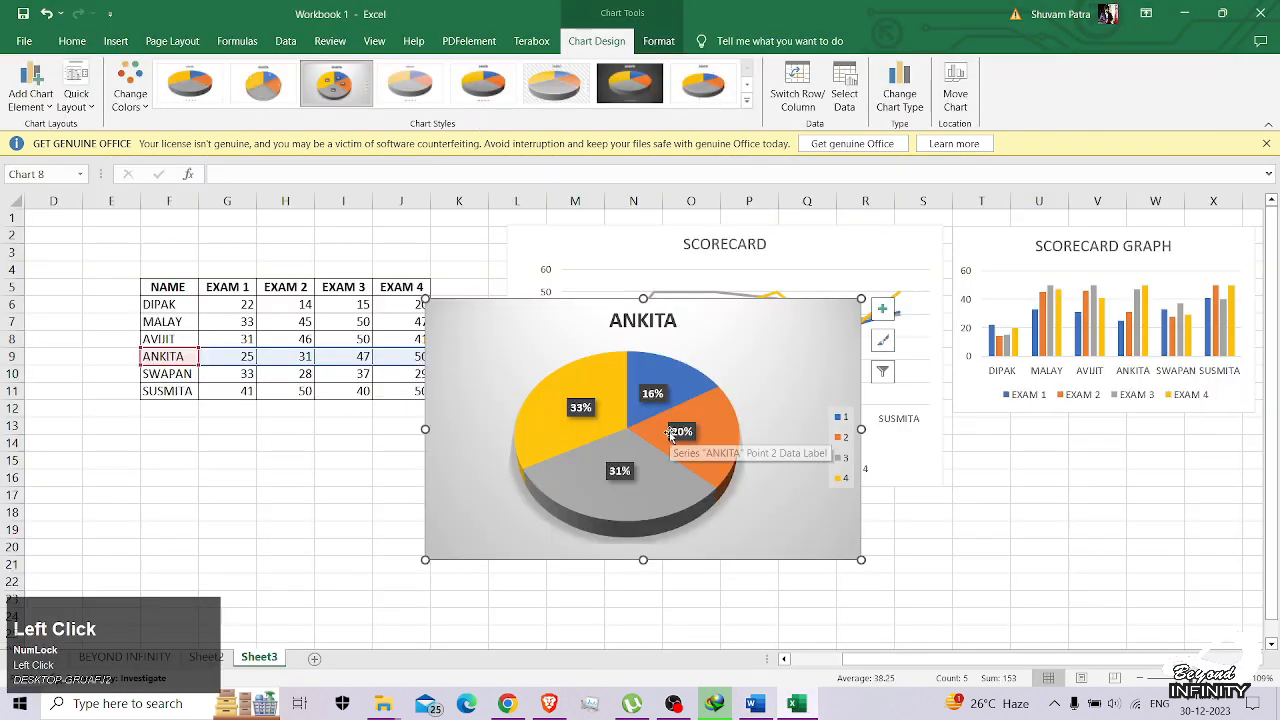
{"action": "left_click", "coordinate": [369, 509]}
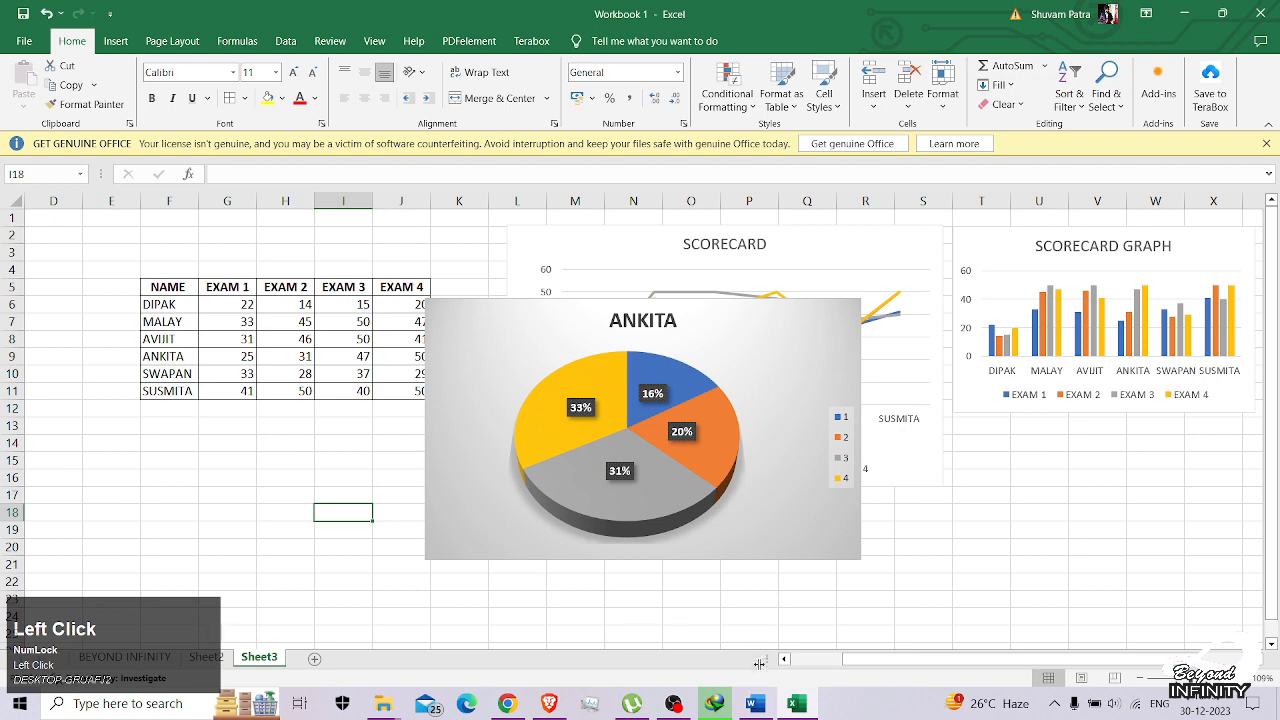
{"action": "left_click", "coordinate": [755, 704]}
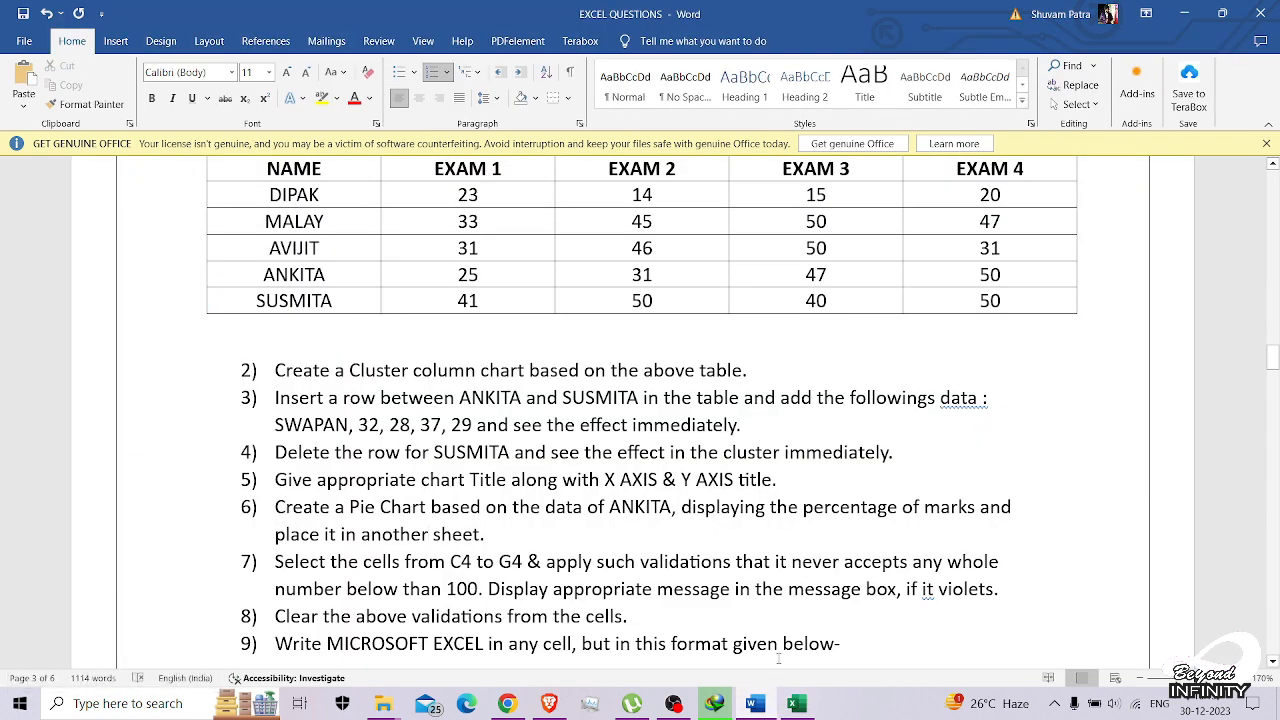
{"action": "left_click", "coordinate": [796, 704]}
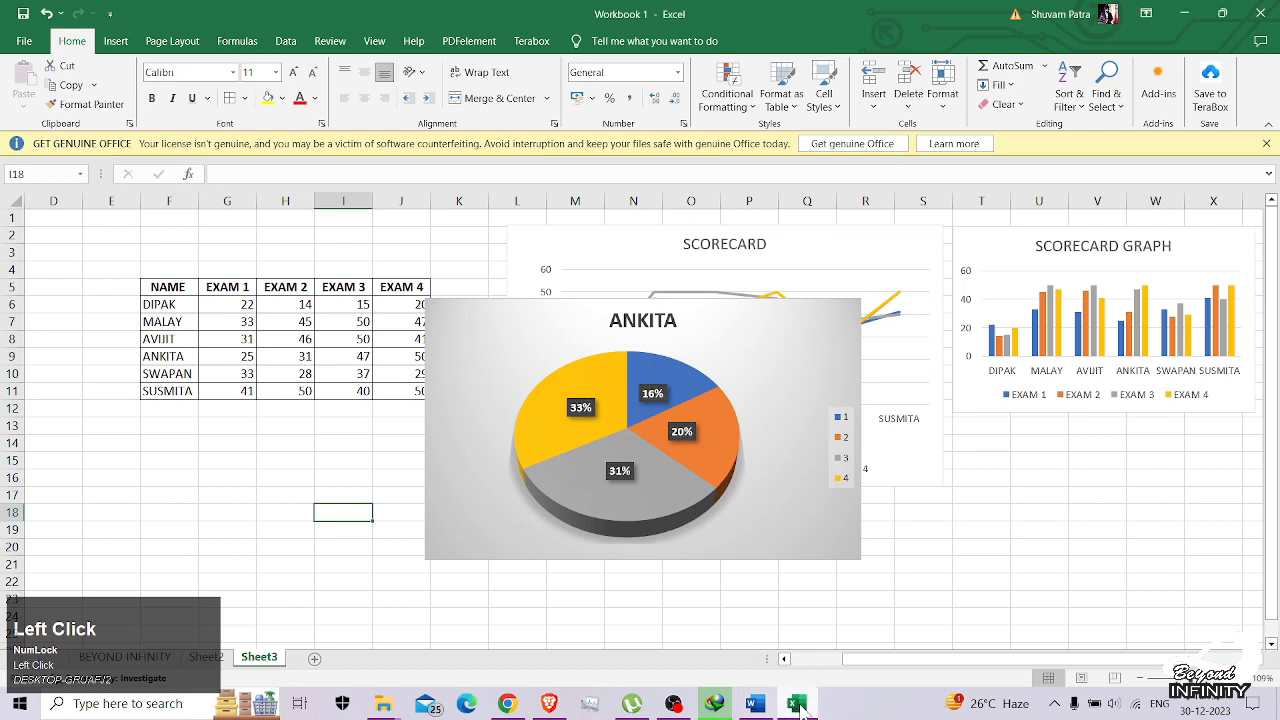
- Move the pie chart to Sheet2 as an object and fit it above the marks table, beside the calendar
{"action": "right_click", "coordinate": [767, 331]}
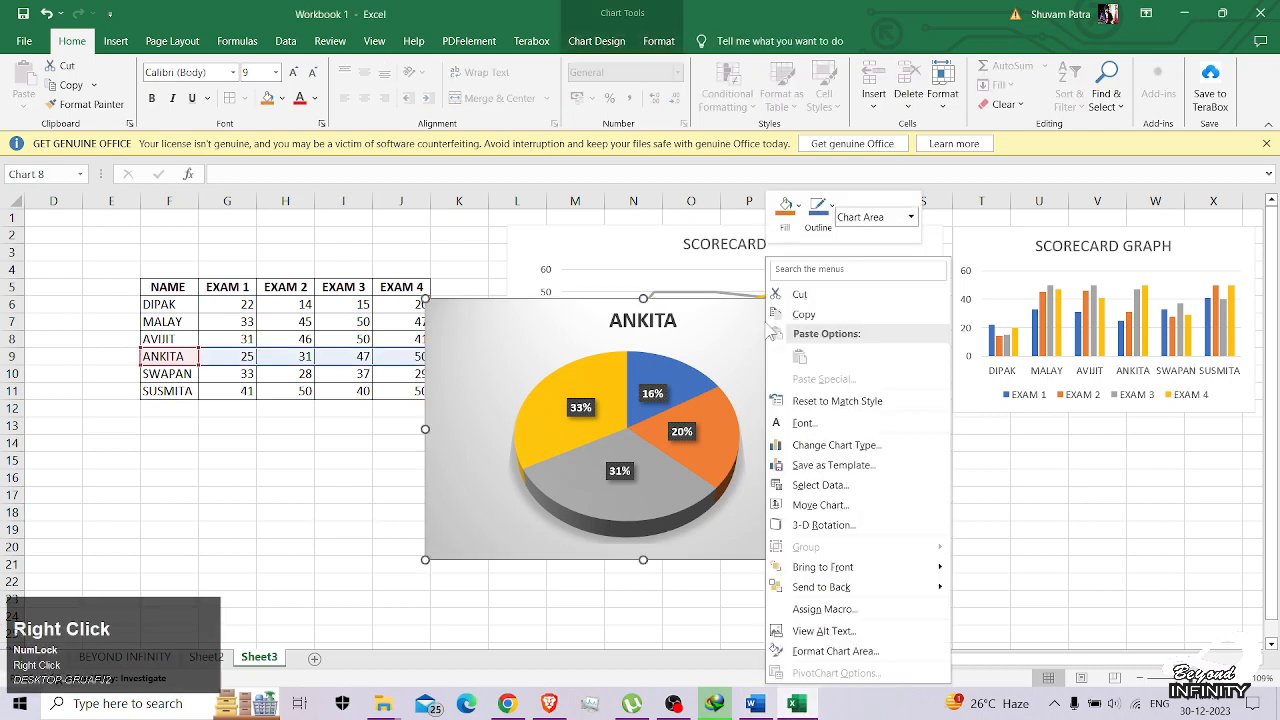
{"action": "left_click", "coordinate": [820, 505]}
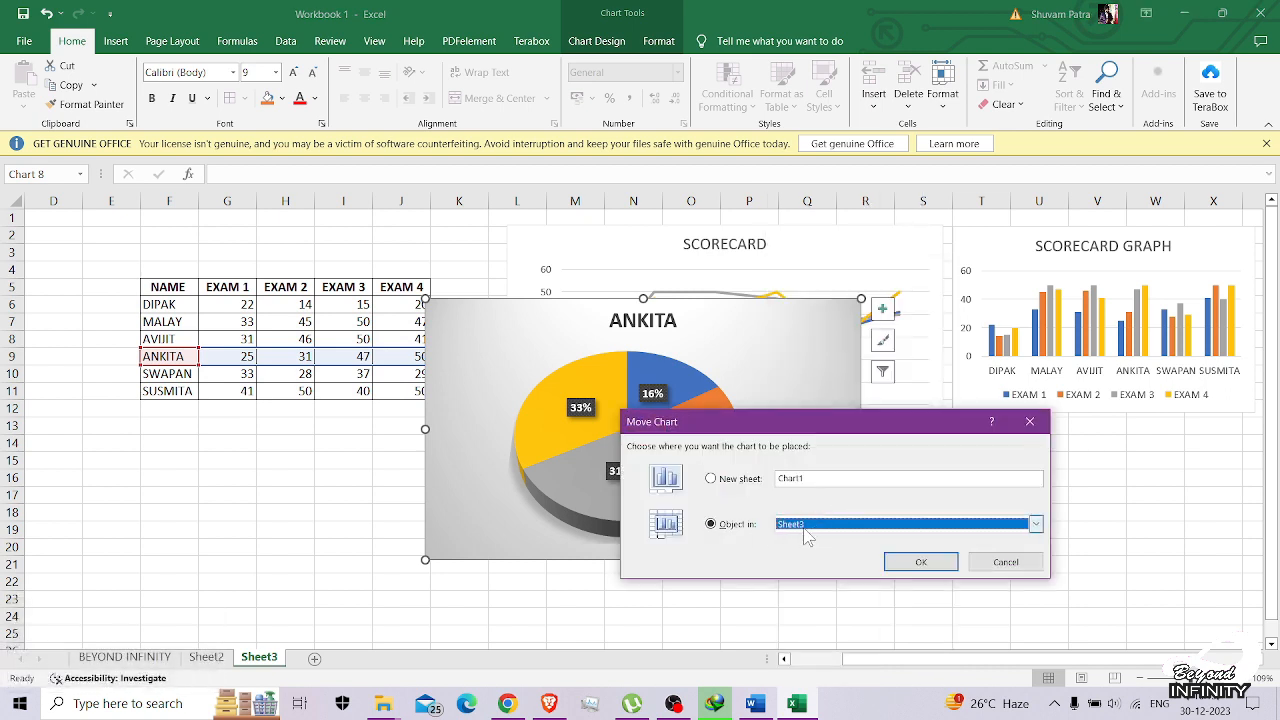
{"action": "left_click", "coordinate": [1037, 524]}
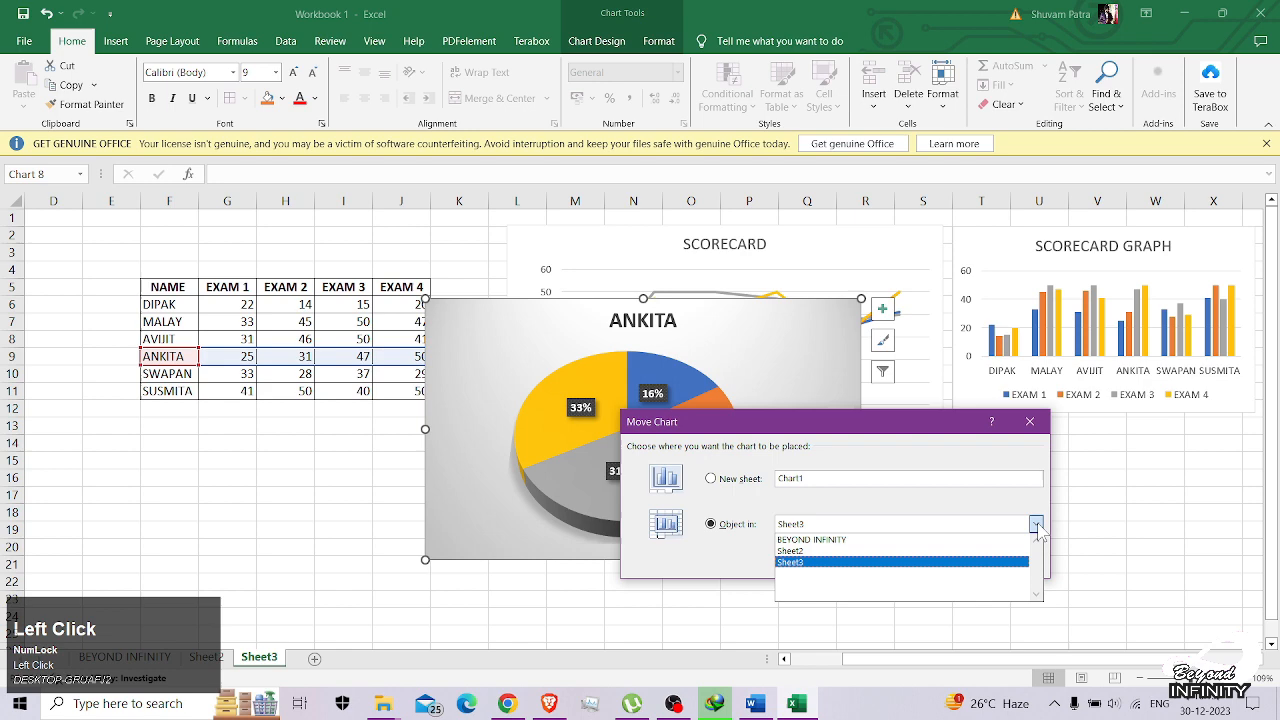
{"action": "left_click", "coordinate": [945, 552]}
{"action": "left_click", "coordinate": [922, 562]}
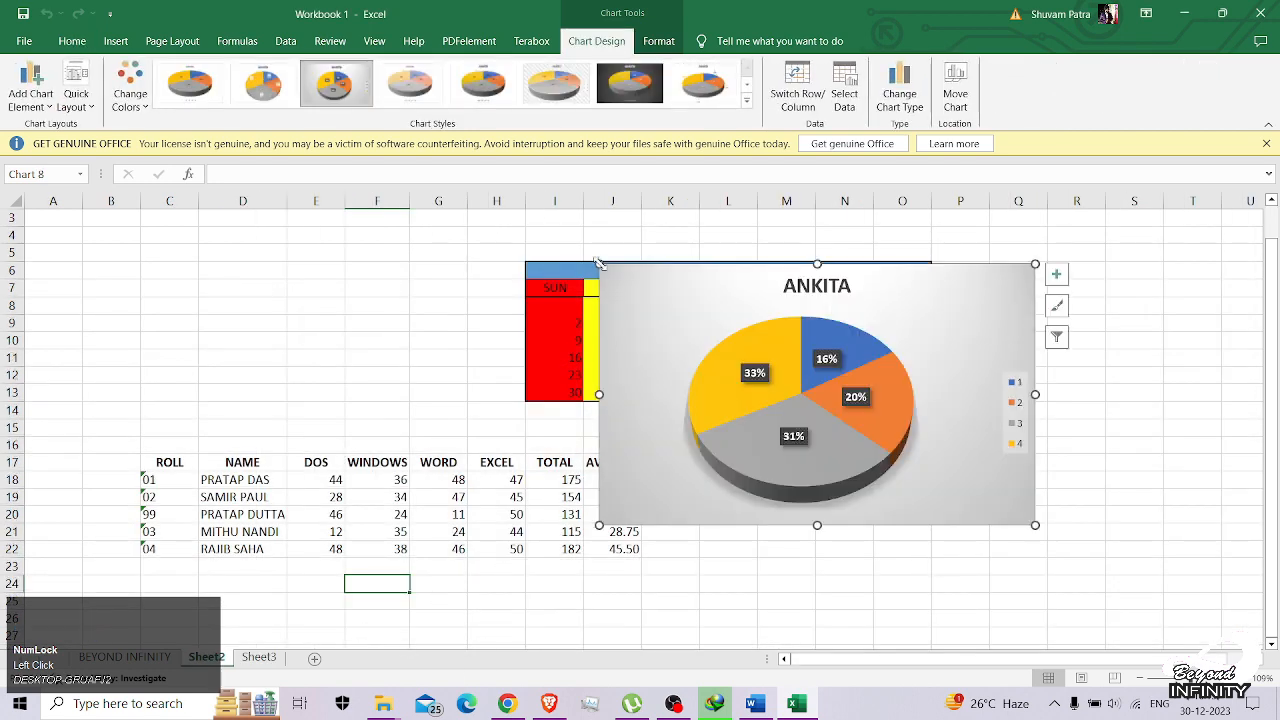
{"action": "mouse_move", "coordinate": [598, 263]}
{"action": "left_mouse_down"}
{"action": "mouse_move", "coordinate": [660, 300]}
{"action": "mouse_move", "coordinate": [104, 242]}
{"action": "mouse_move", "coordinate": [184, 248]}
{"action": "left_mouse_up"}
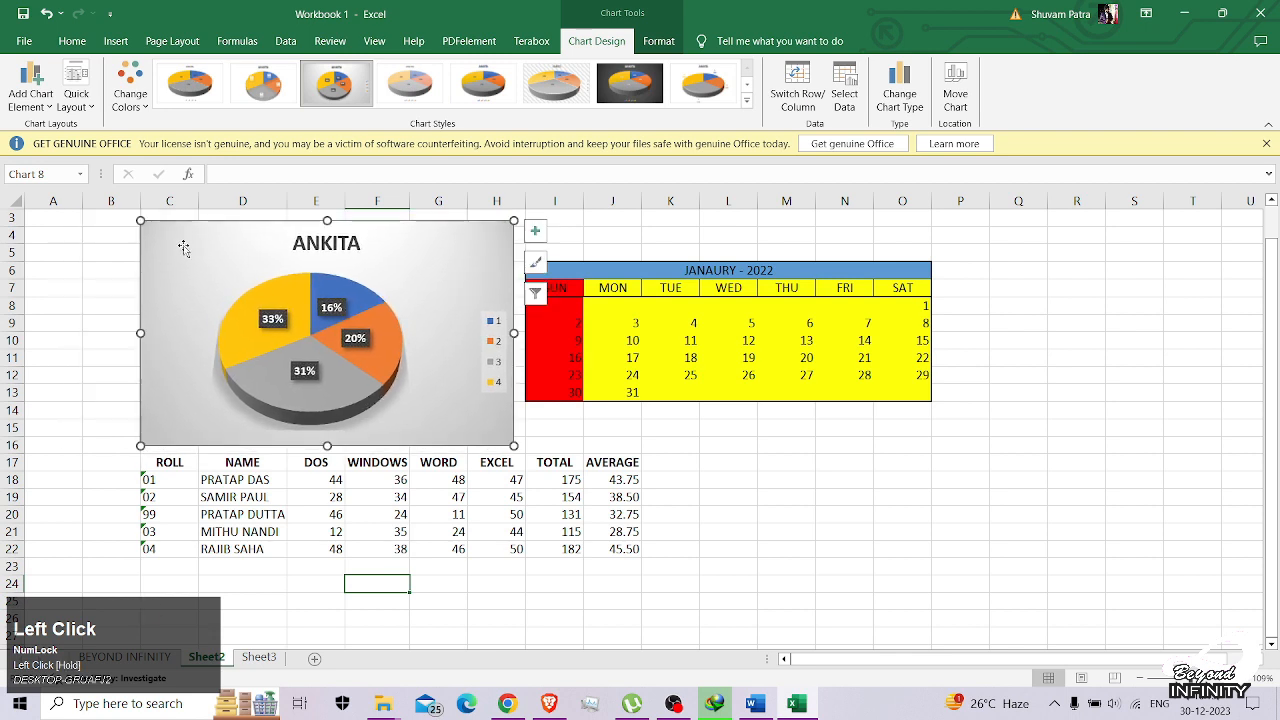
{"action": "left_click", "coordinate": [840, 488]}
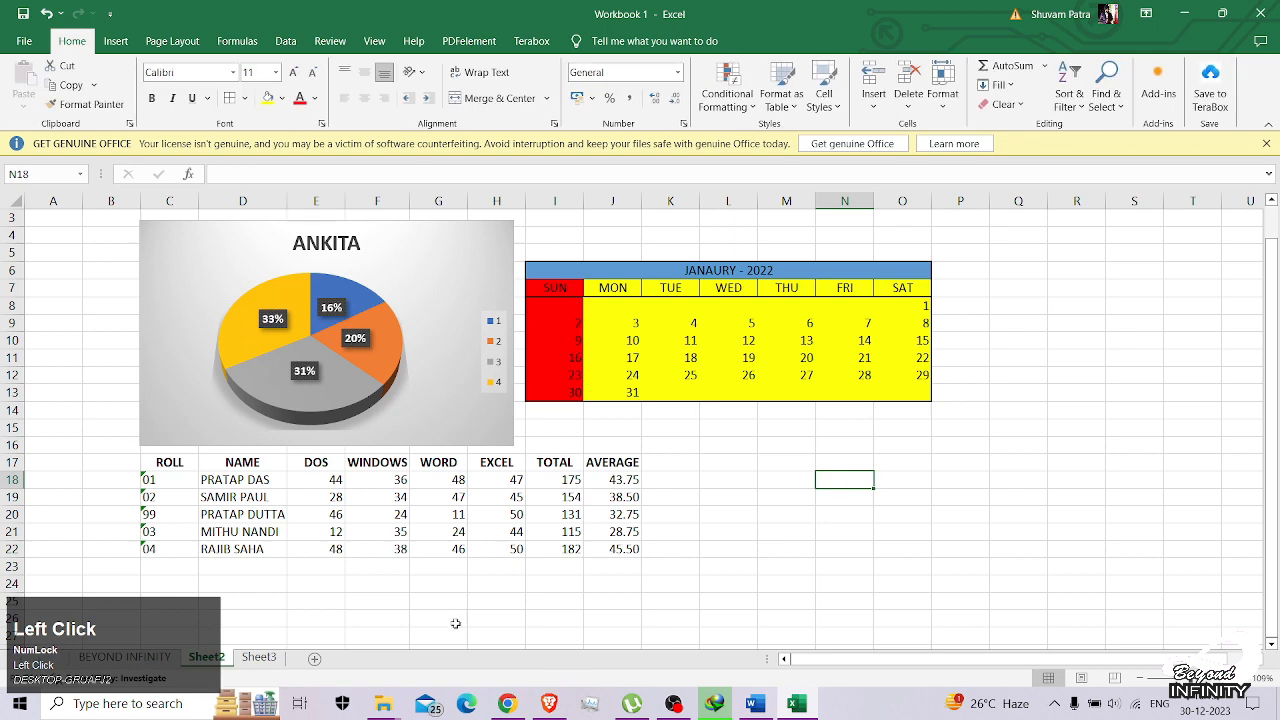
- Go back to Sheet3, read task 7 about data validation in the Word document, and return to Excel
{"action": "left_click", "coordinate": [259, 657]}
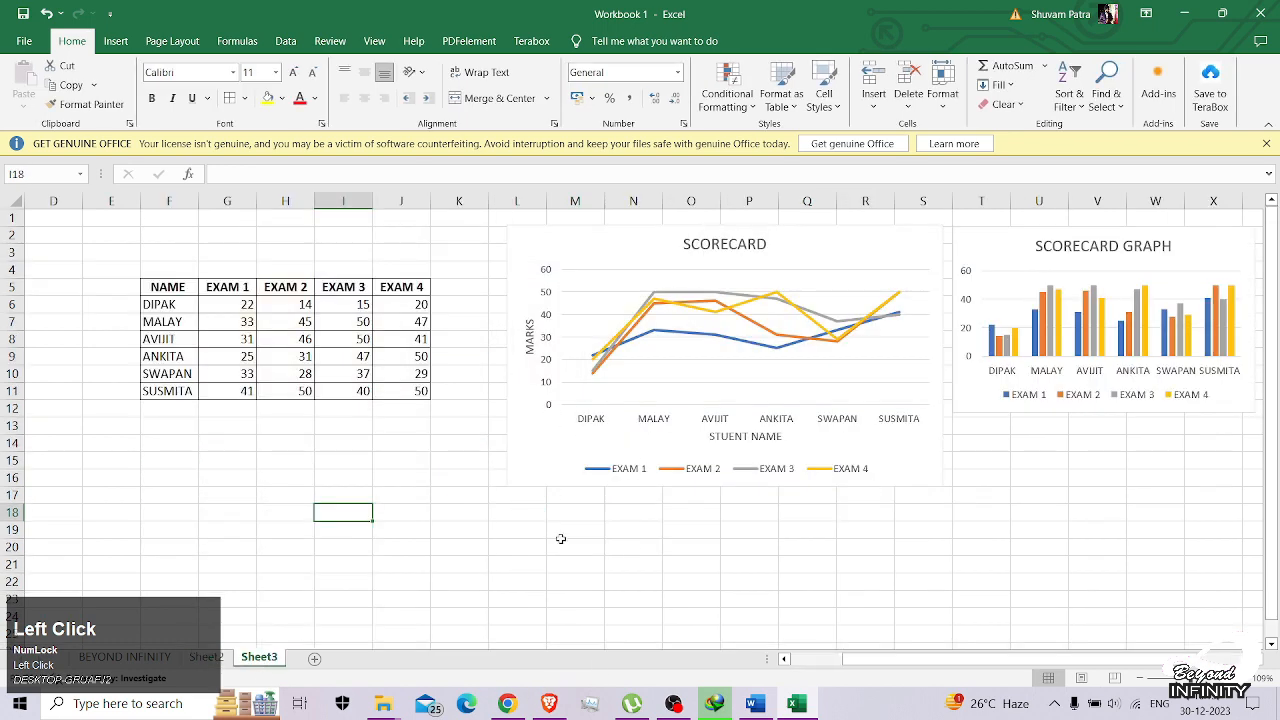
{"action": "left_click", "coordinate": [509, 531]}
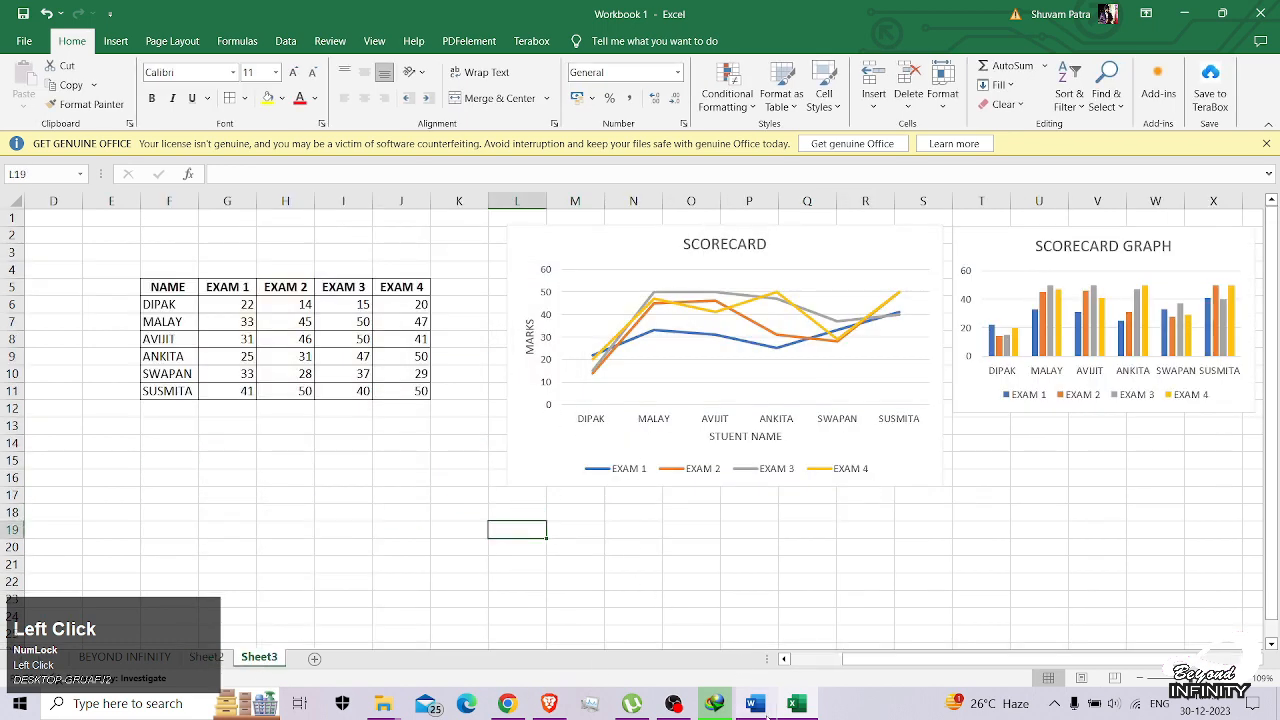
{"action": "left_click", "coordinate": [766, 710]}
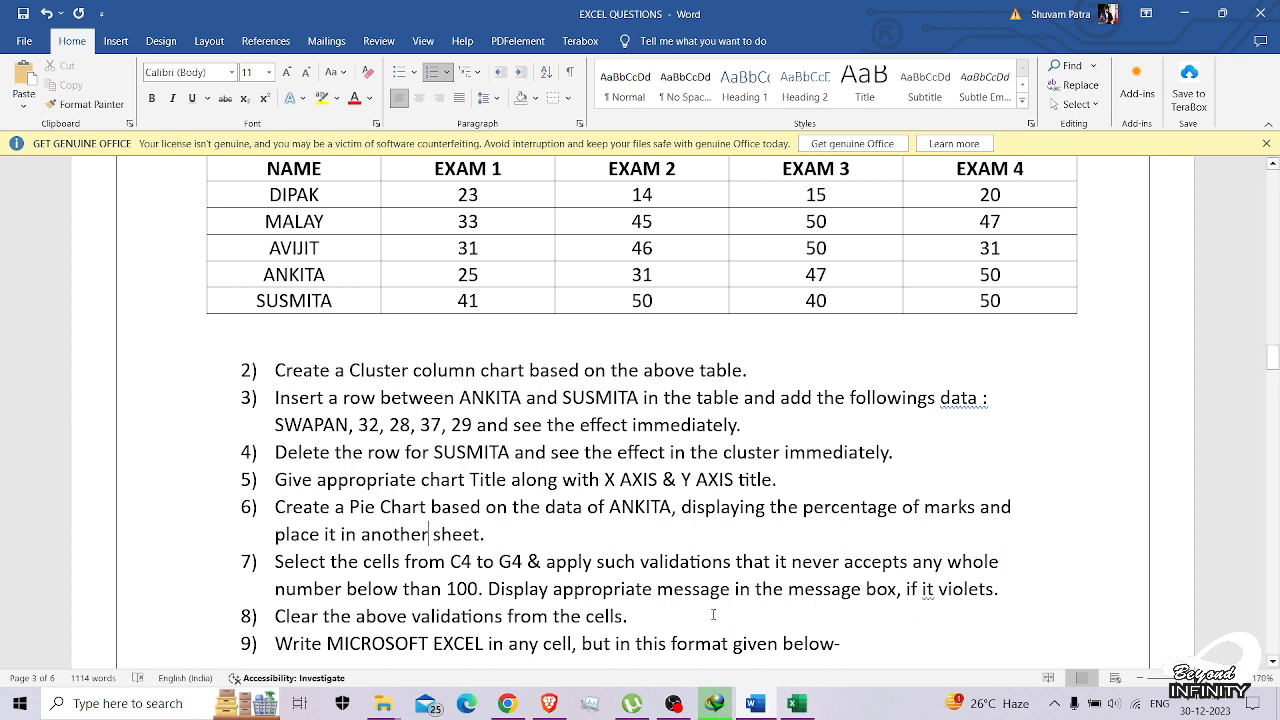
{"action": "left_click", "coordinate": [796, 704]}
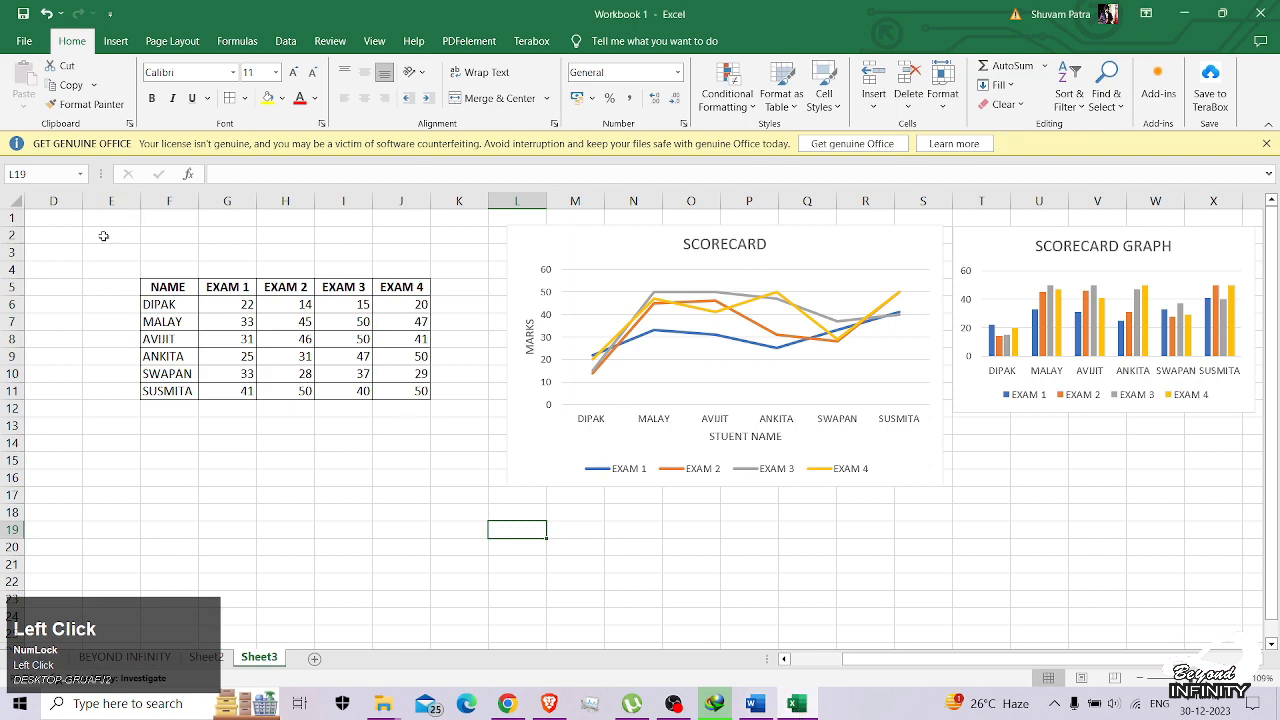
- Select cells F15:J15 below the marks table and open the Data Validation settings for them
{"action": "scroll", "coordinate": [94, 323], "scroll_direction": "left", "scroll_amount": 2}
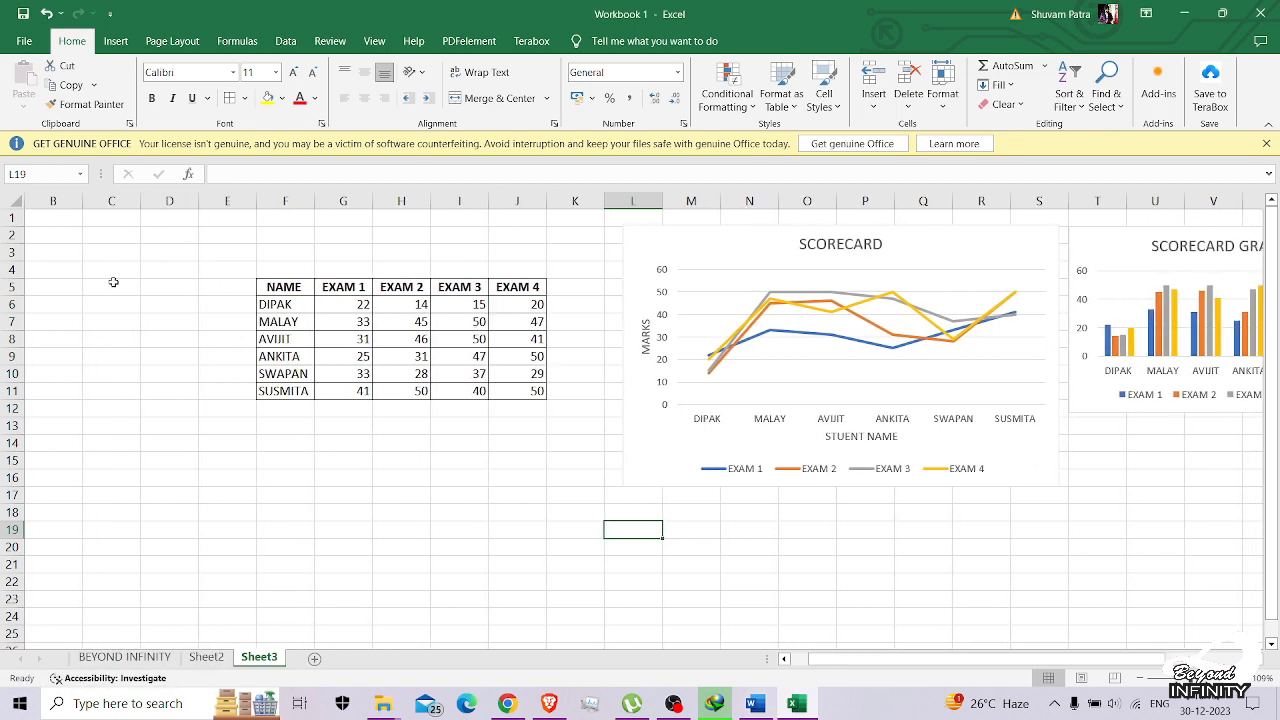
{"action": "scroll", "coordinate": [290, 464], "scroll_direction": "up", "scroll_amount": 2, "text": "ctrl"}
{"action": "scroll", "coordinate": [290, 464], "scroll_direction": "down", "scroll_amount": 1}
{"action": "left_click", "coordinate": [290, 464]}
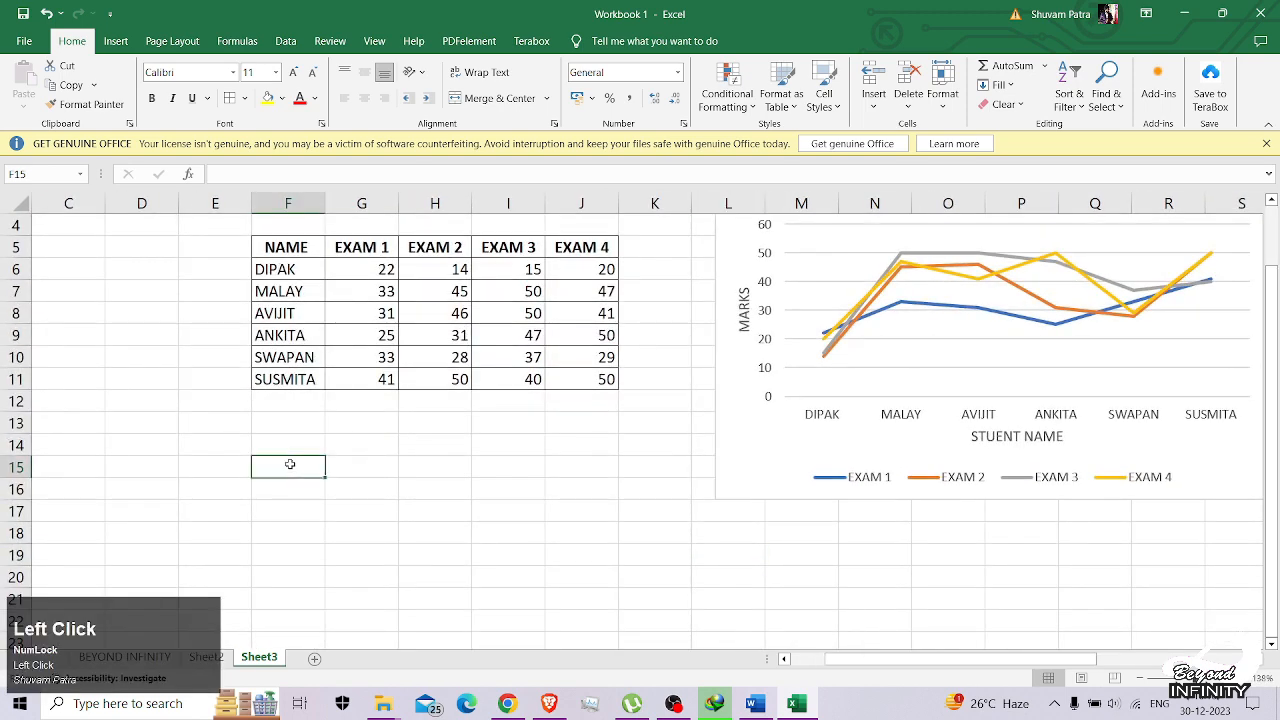
{"action": "key", "text": "shift"}
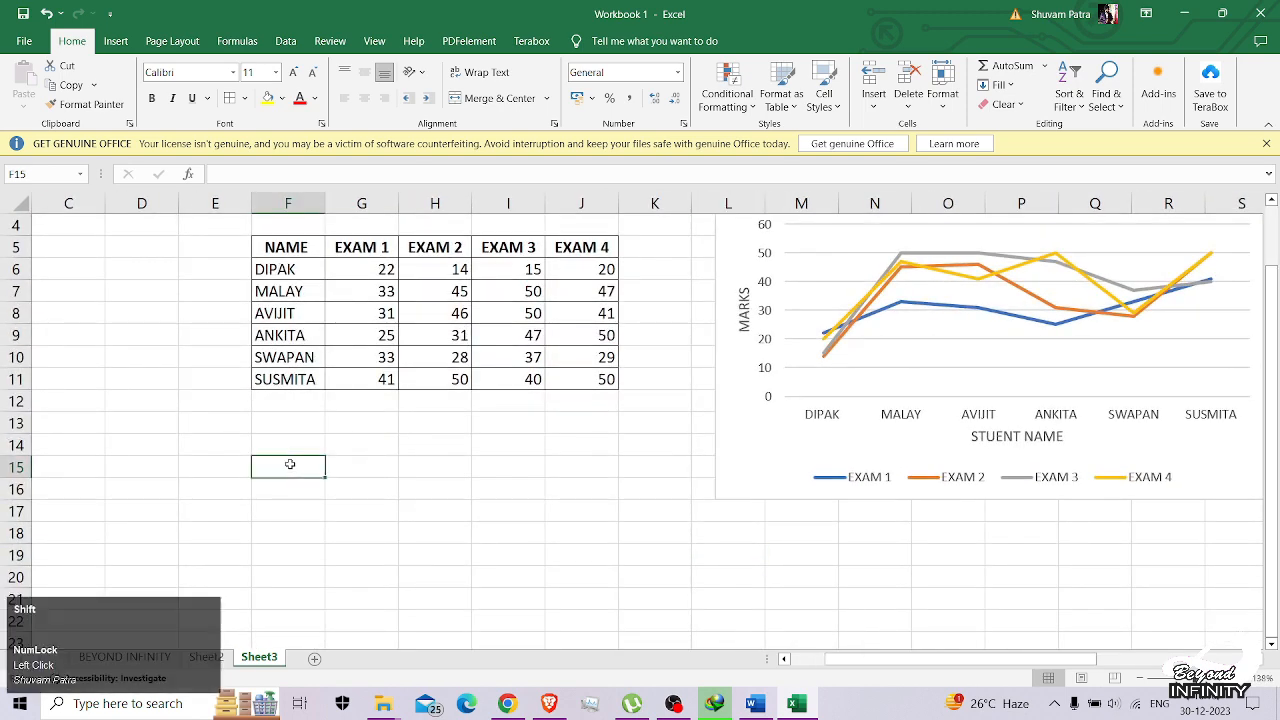
{"action": "key", "text": "shift+Right"}
{"action": "key", "text": "shift+Right"}
{"action": "key", "text": "shift+Right"}
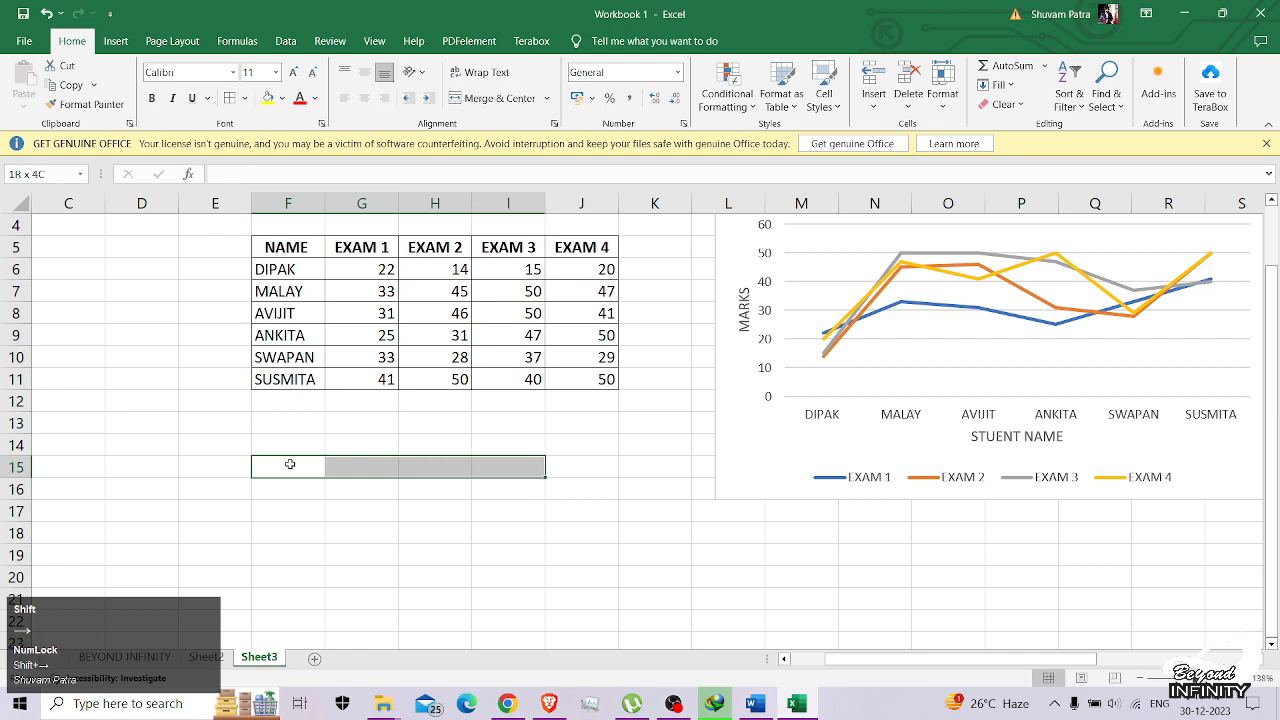
{"action": "key", "text": "shift+Right"}
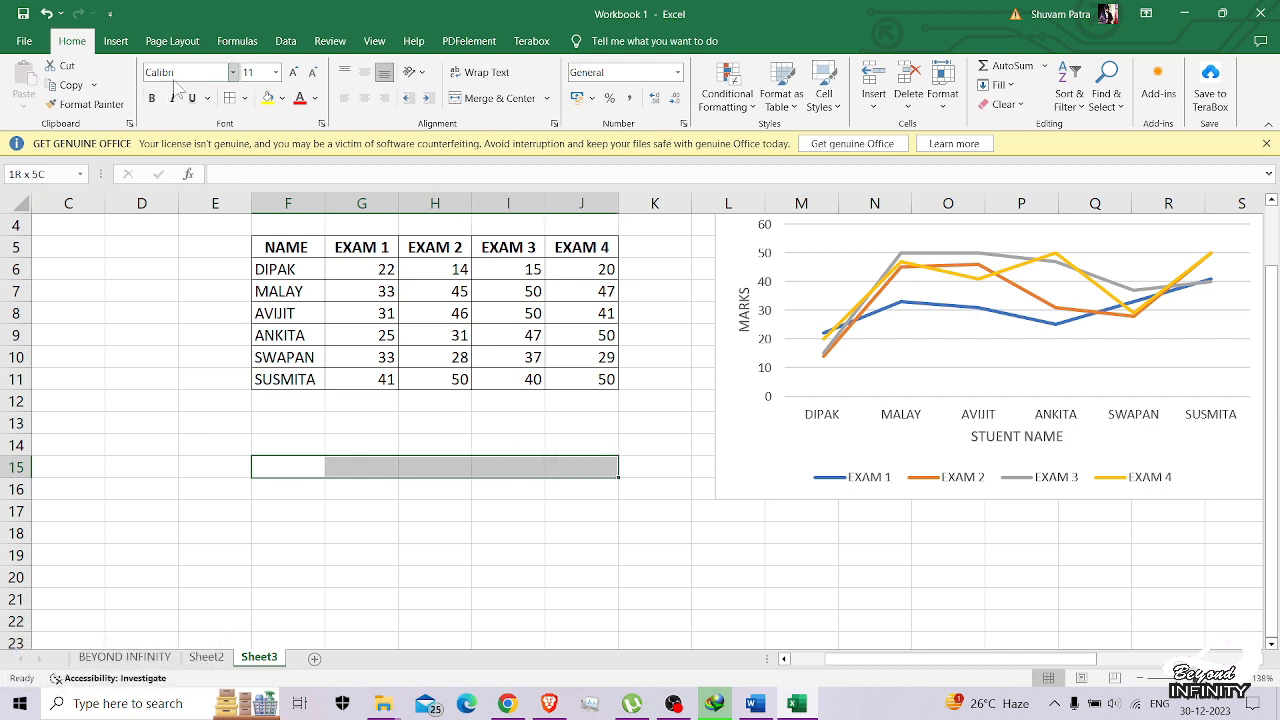
{"action": "left_click", "coordinate": [299, 40]}
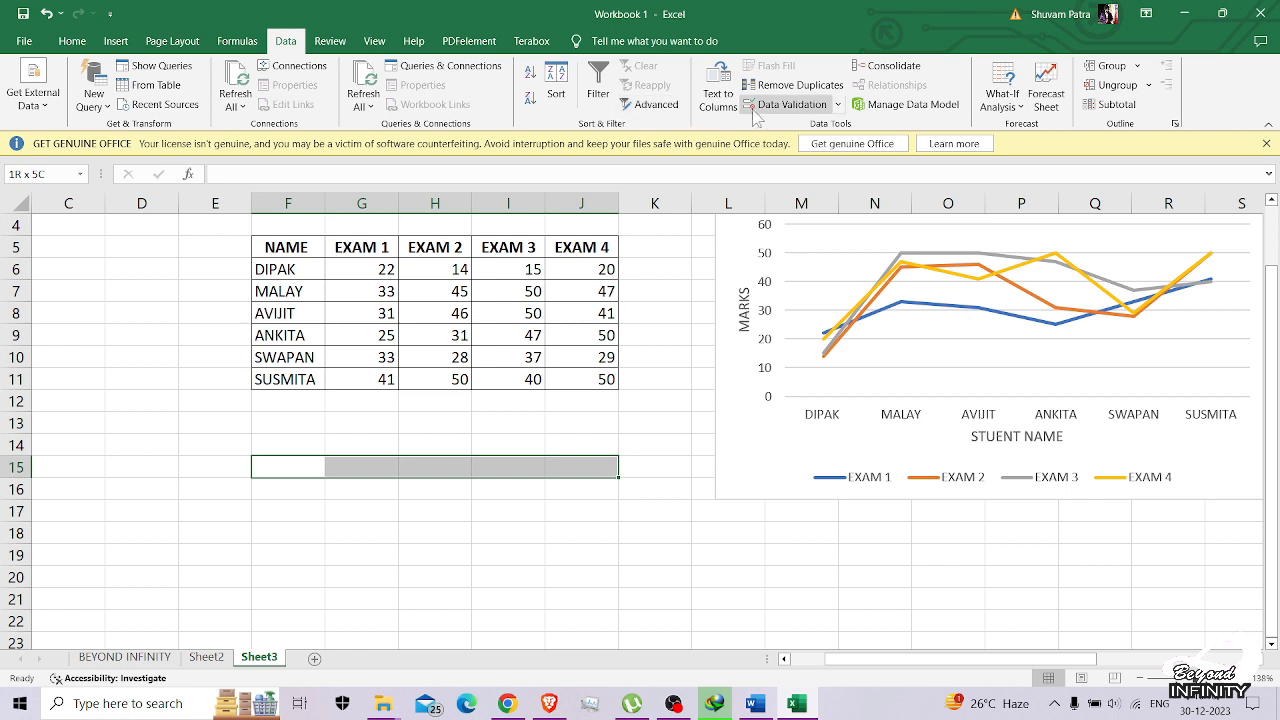
{"action": "left_click", "coordinate": [839, 105]}
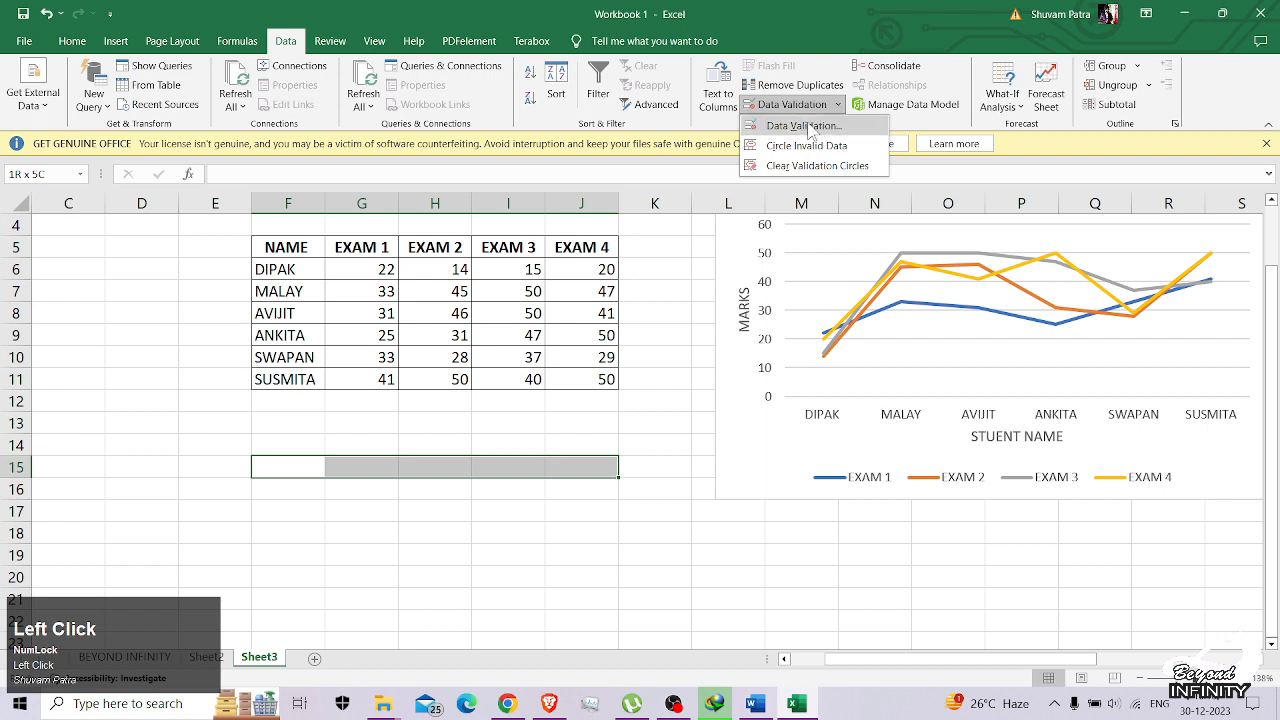
{"action": "left_click", "coordinate": [810, 127]}
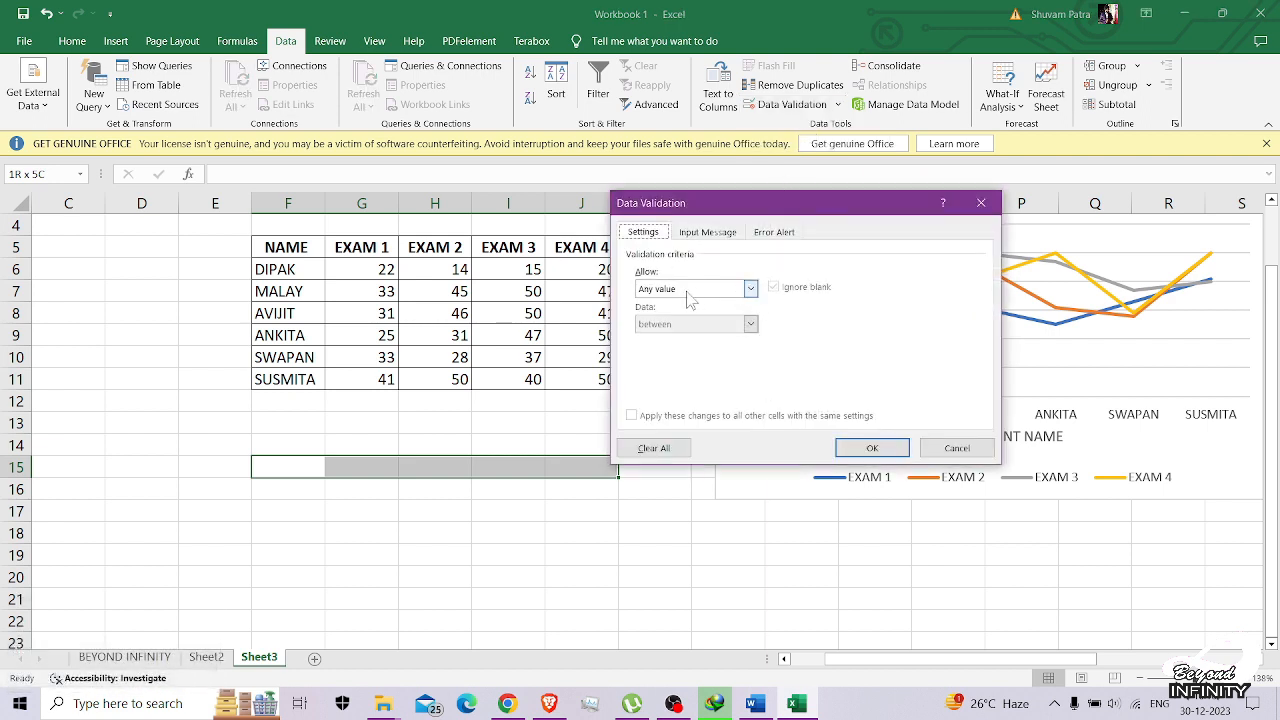
- Restrict F15:J15 to whole numbers between a minimum of 100 and a maximum of 100000
{"action": "left_click", "coordinate": [750, 289]}
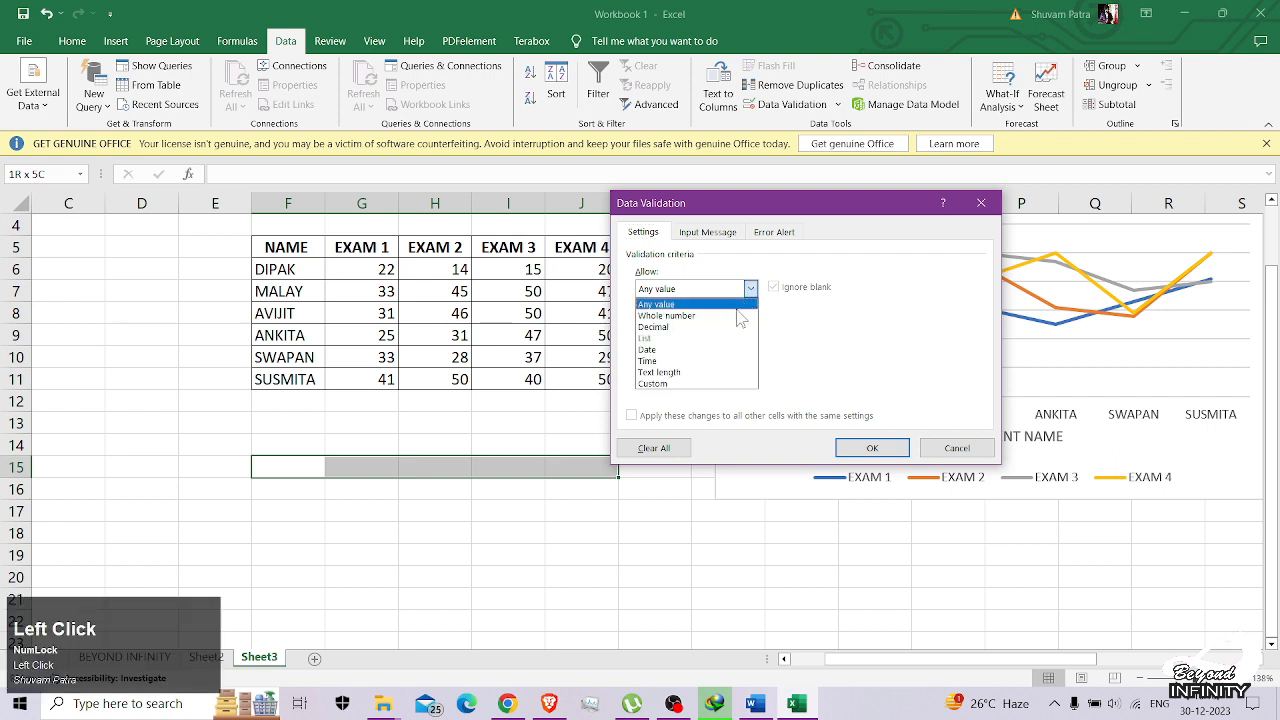
{"action": "left_click", "coordinate": [700, 301]}
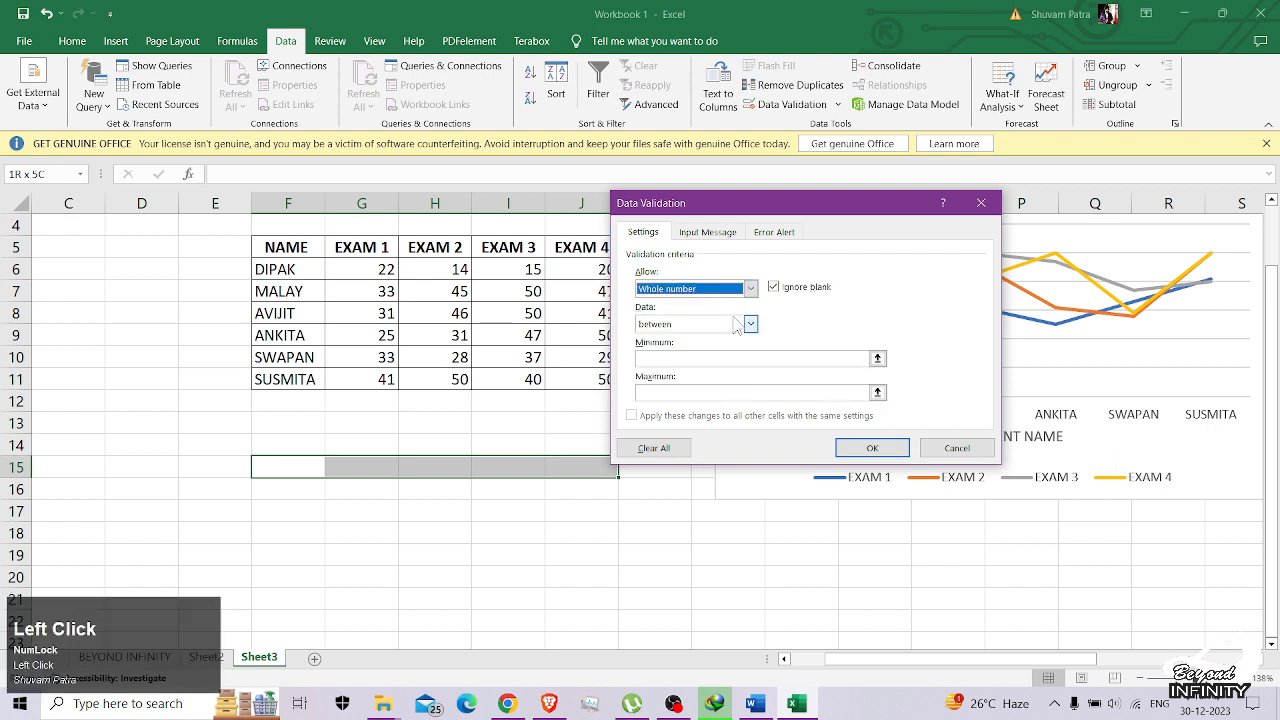
{"action": "left_click", "coordinate": [769, 357]}
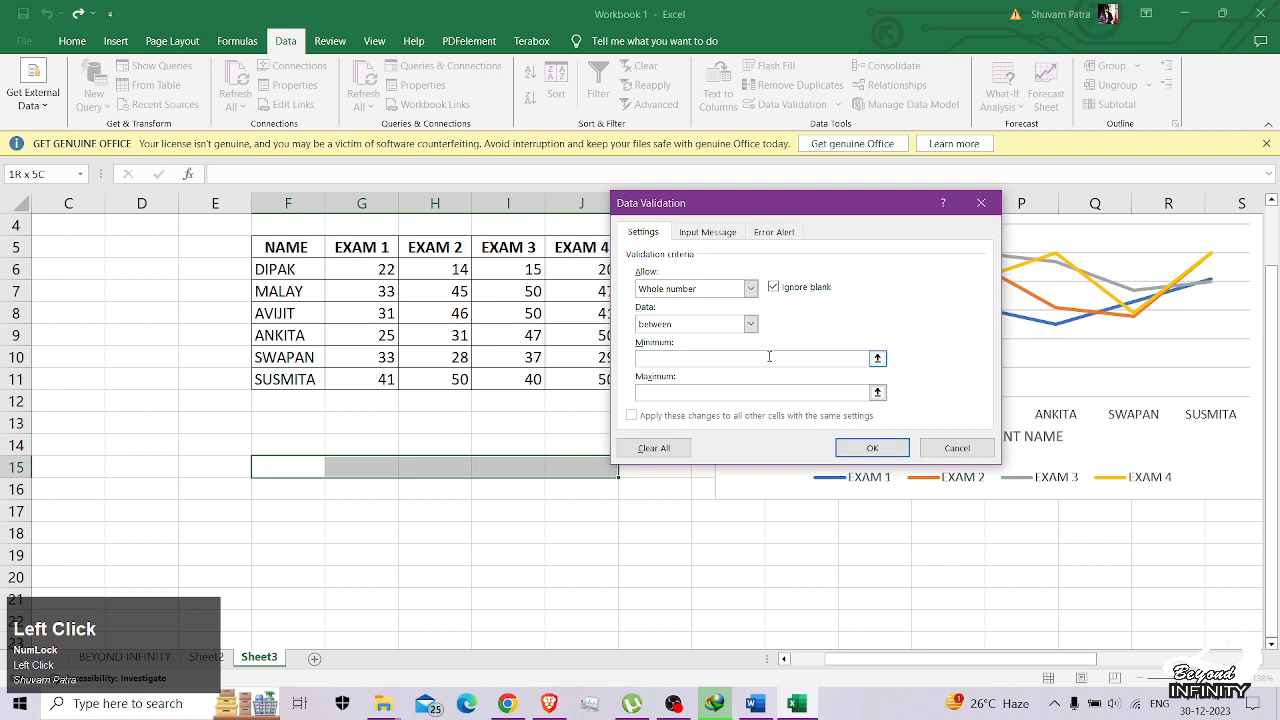
{"action": "type", "text": "100"}
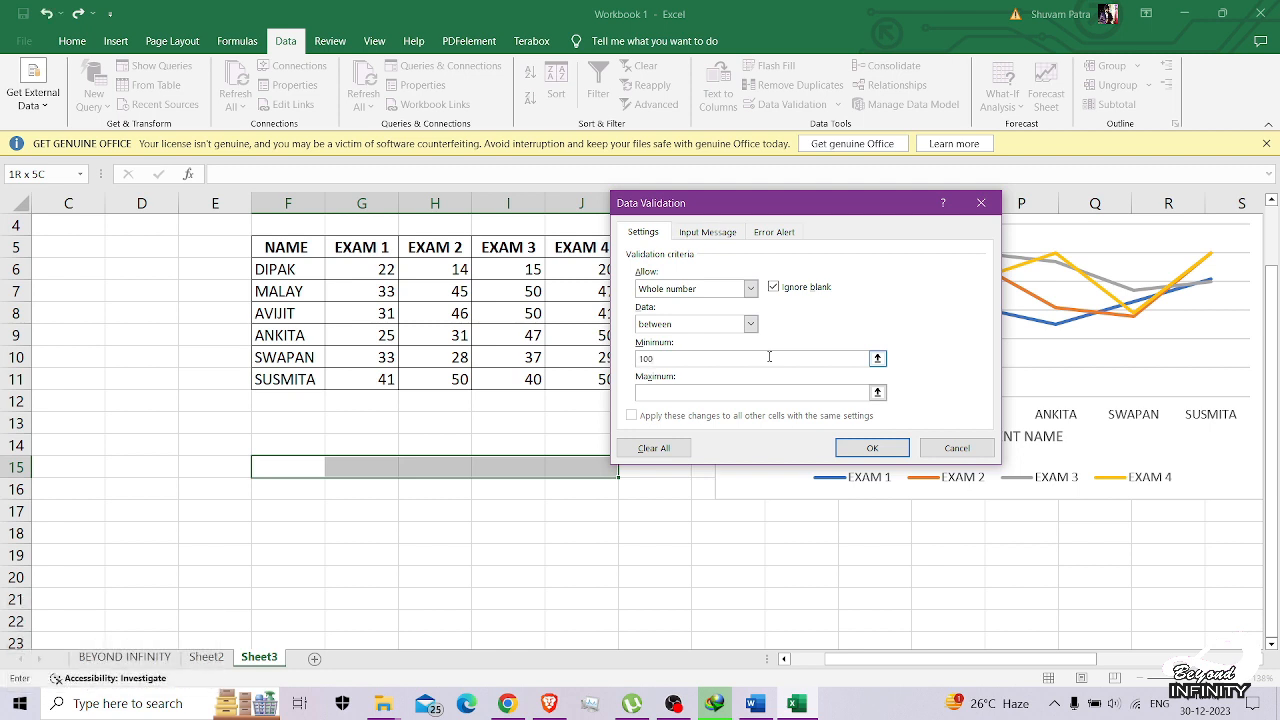
{"action": "left_click", "coordinate": [771, 392]}
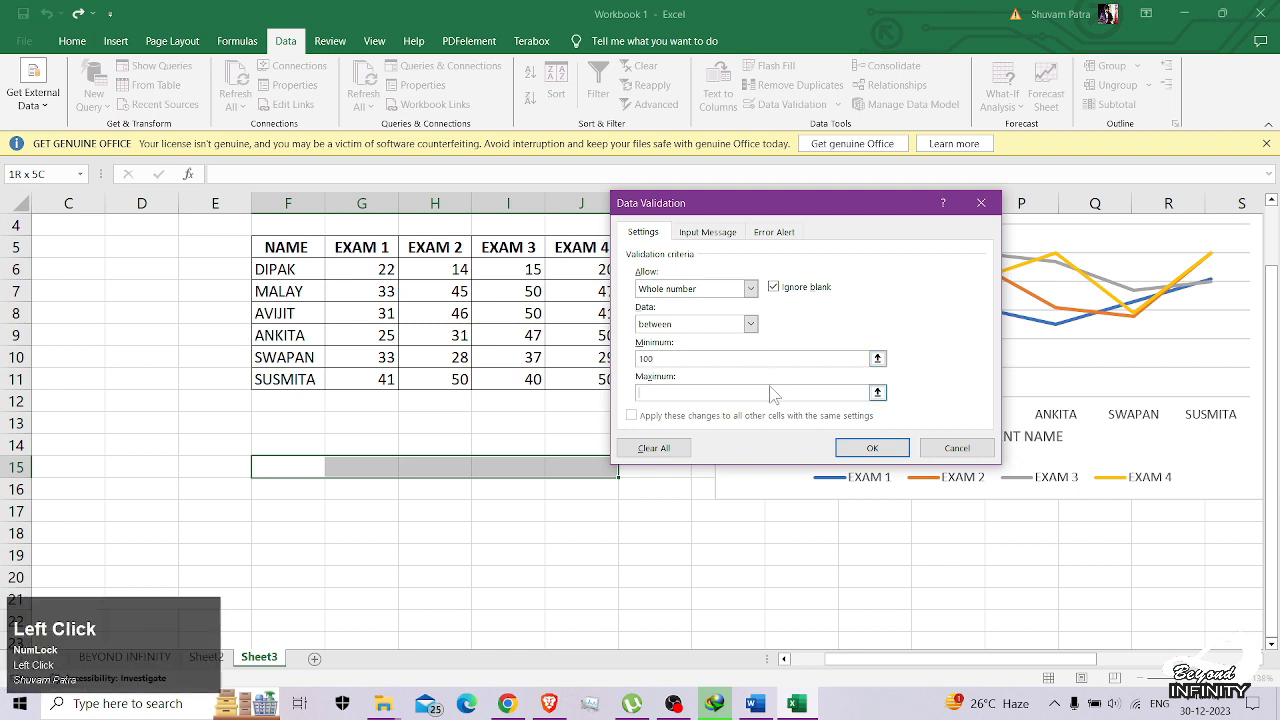
{"action": "type", "text": "10"}
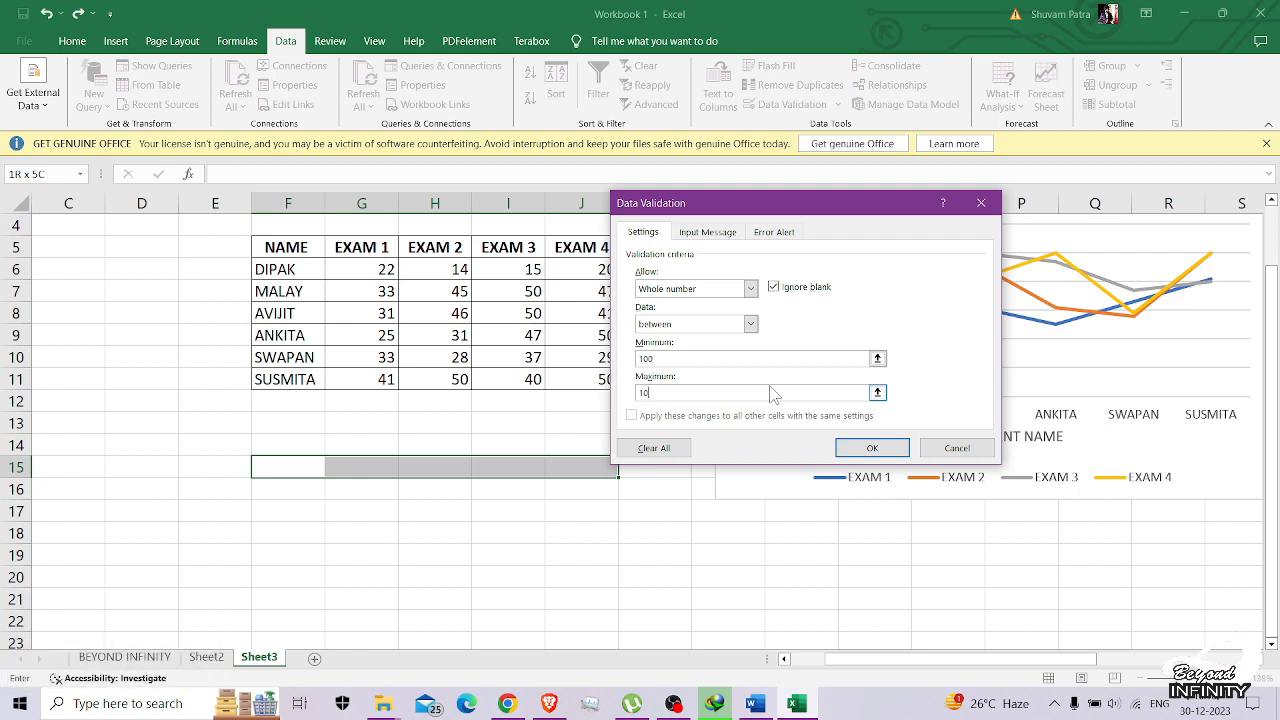
{"action": "type", "text": "0000"}
- Give the validation a Stop error alert titled "ERROR !!!" with message "VUL TYPE KORECHO !! EKHUNI CHANGE KORO !!" and apply the rule
{"action": "left_click", "coordinate": [770, 240]}
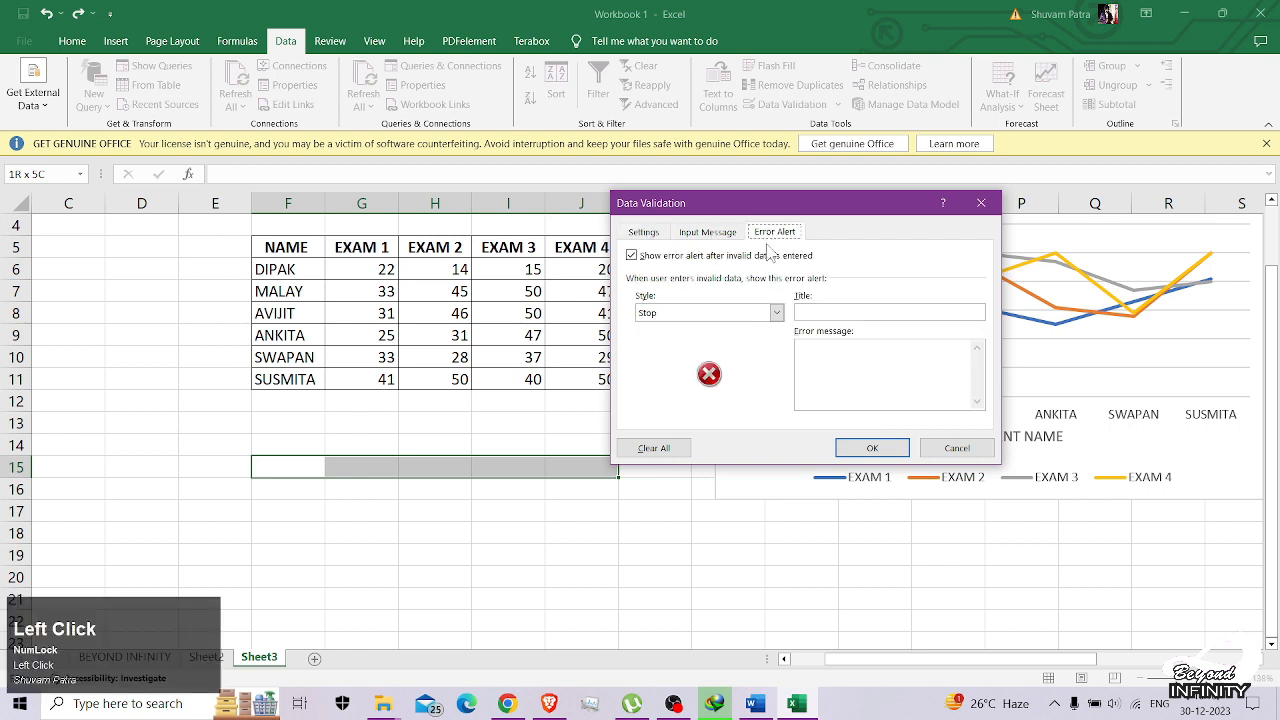
{"action": "left_click", "coordinate": [828, 313]}
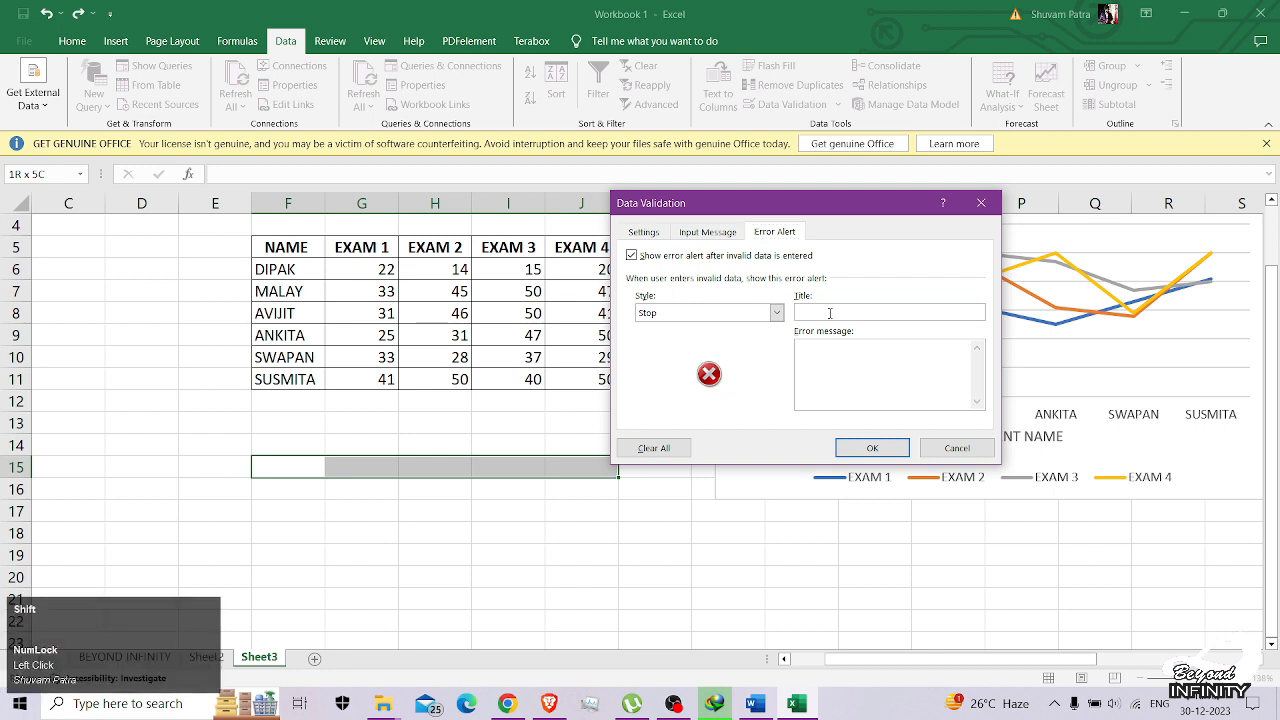
{"action": "type", "text": "ERROR !!!"}
{"action": "left_click", "coordinate": [836, 362]}
{"action": "key", "text": "shift"}
{"action": "type", "text": "VUL "}
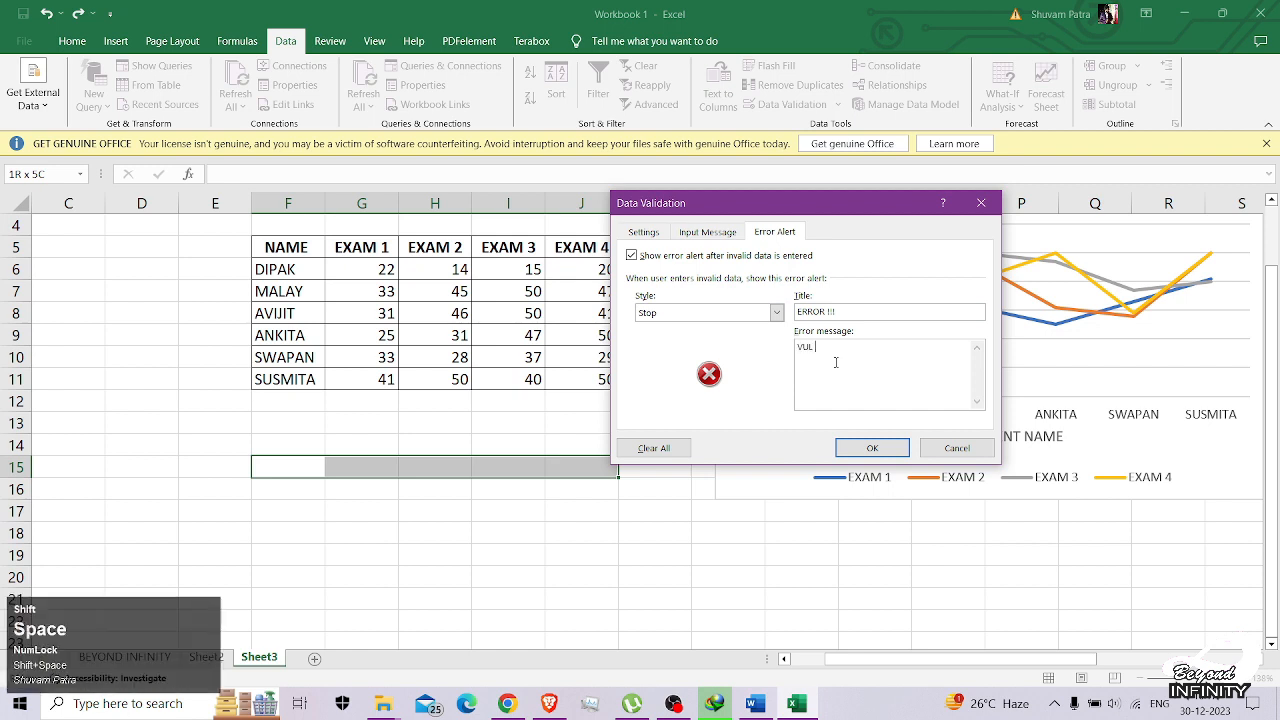
{"action": "type", "text": "TYPE KORECHO"}
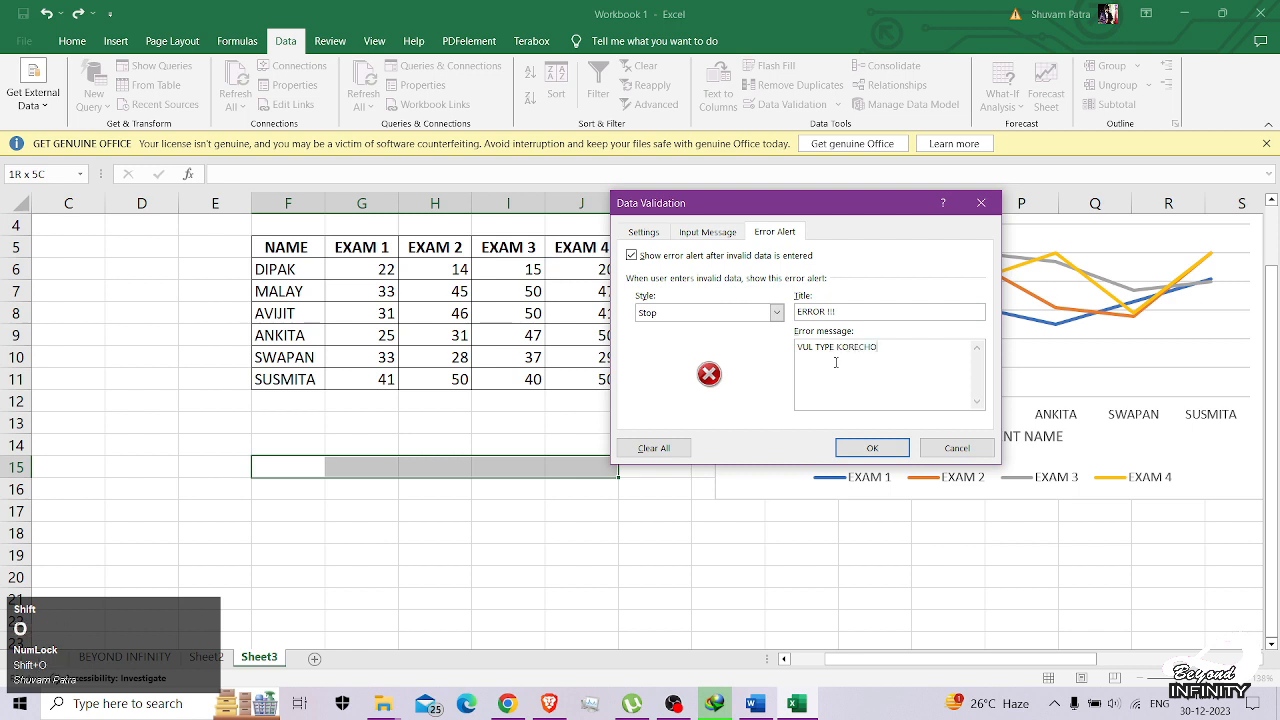
{"action": "type", "text": " !! "}
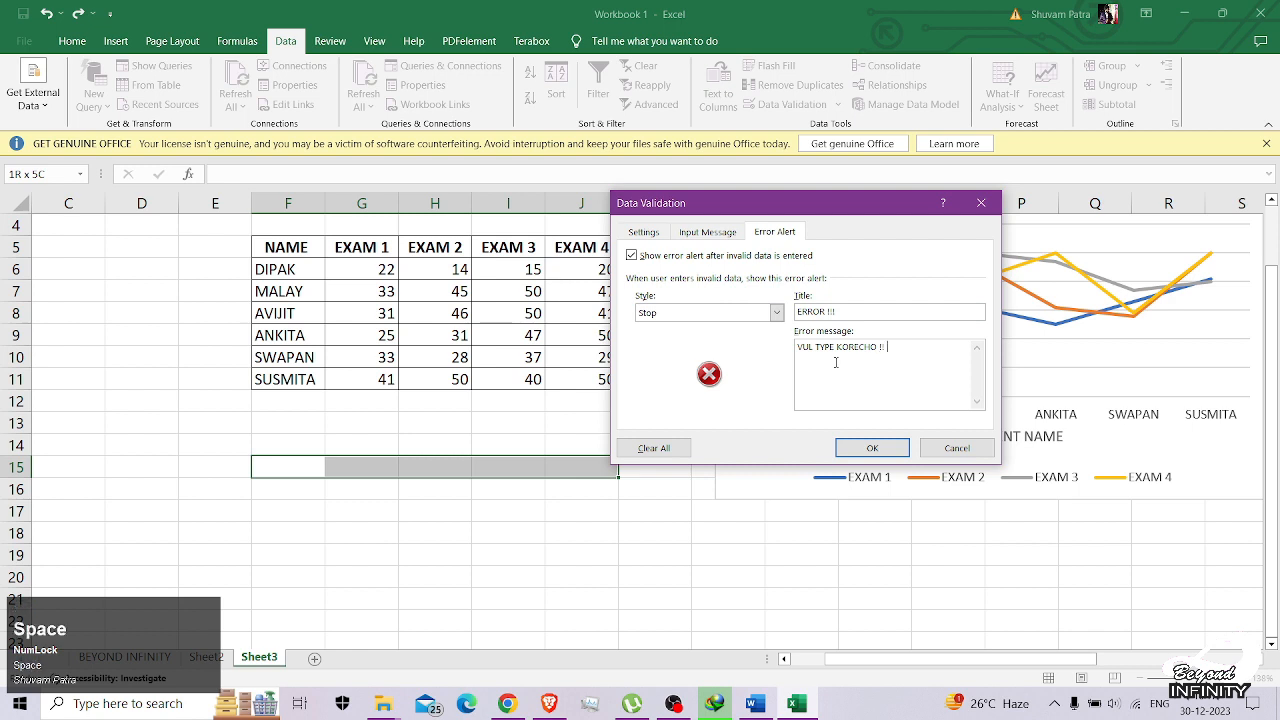
{"action": "type", "text": "EXHU"}
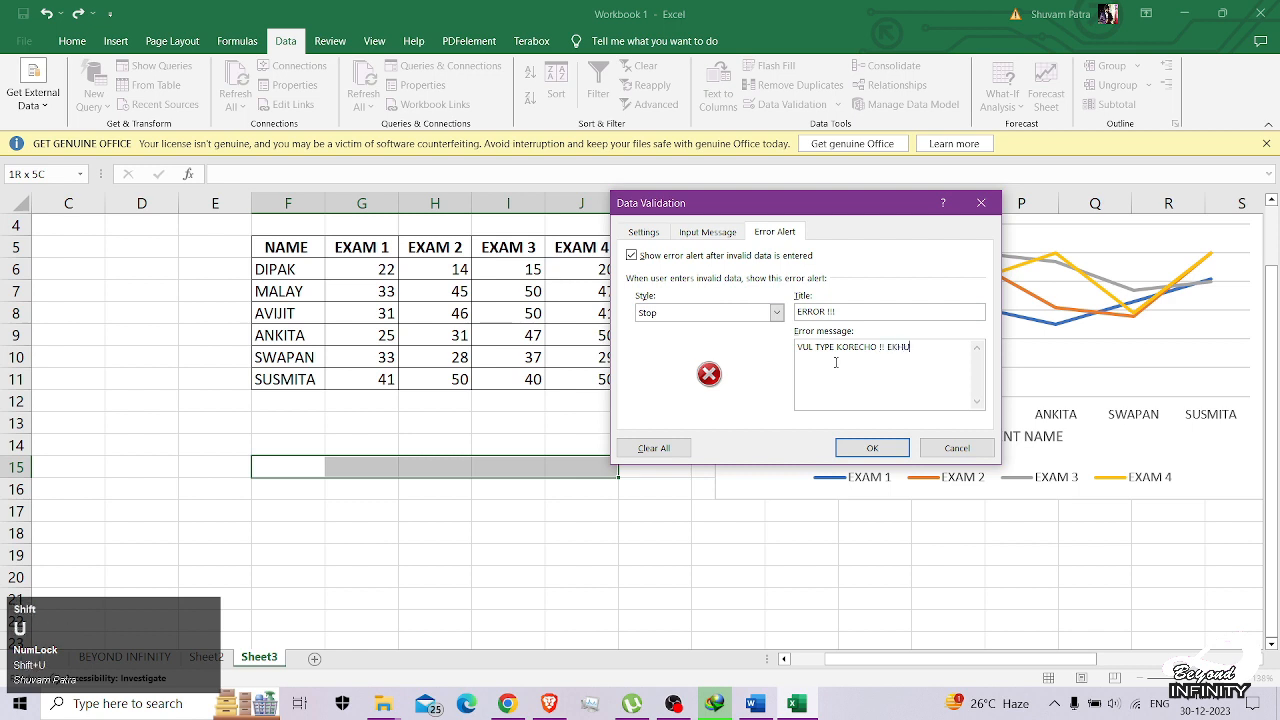
{"action": "type", "text": "NI CHANGE "}
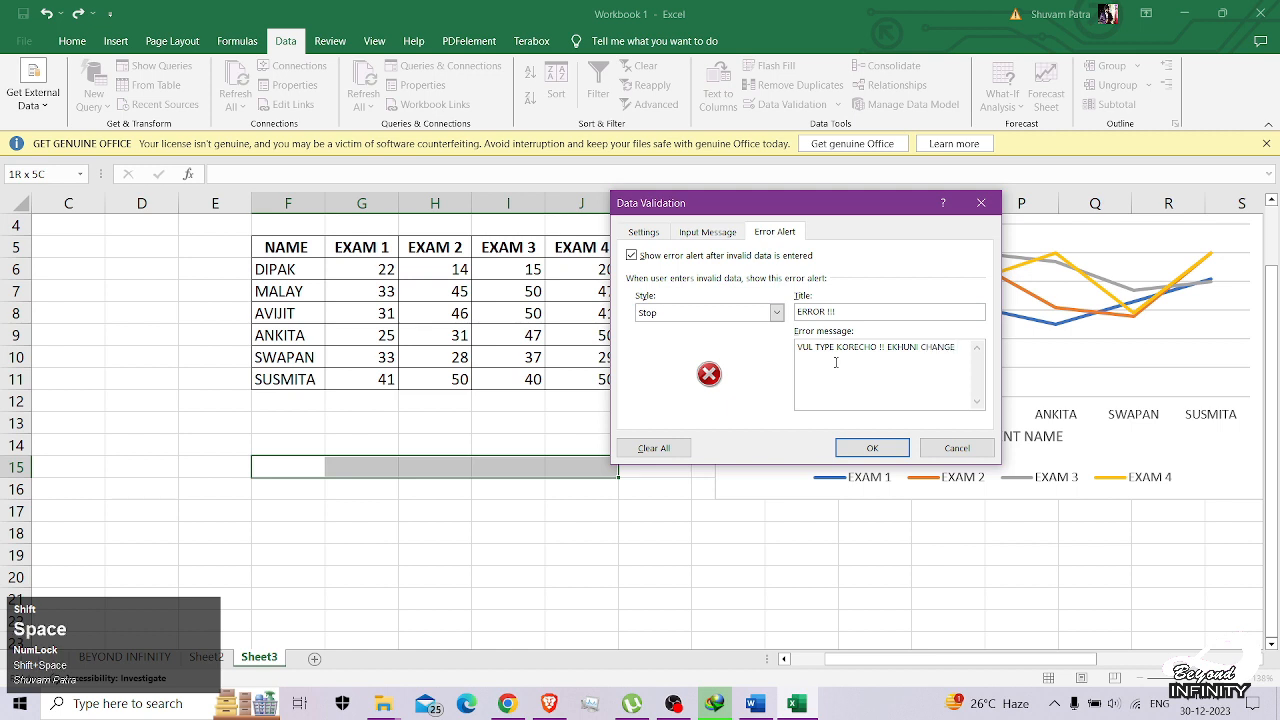
{"action": "type", "text": "L"}
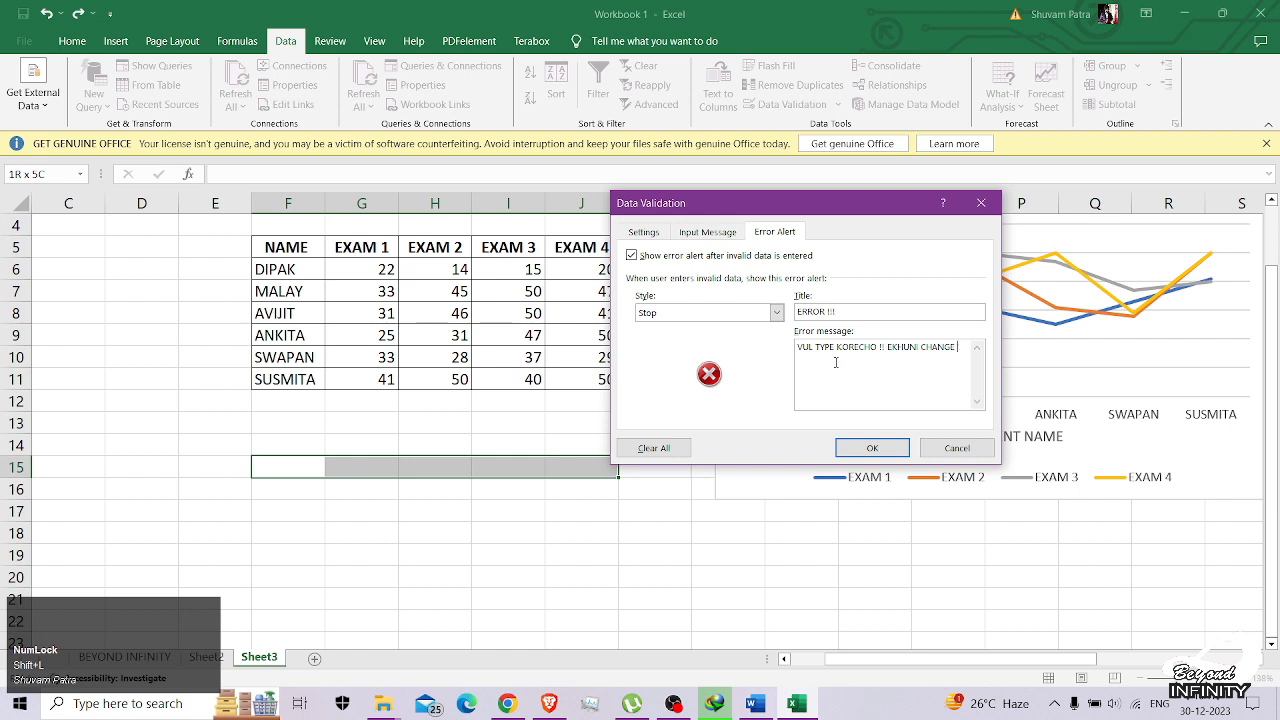
{"action": "type", "text": "ORO !!"}
{"action": "left_click", "coordinate": [860, 447]}
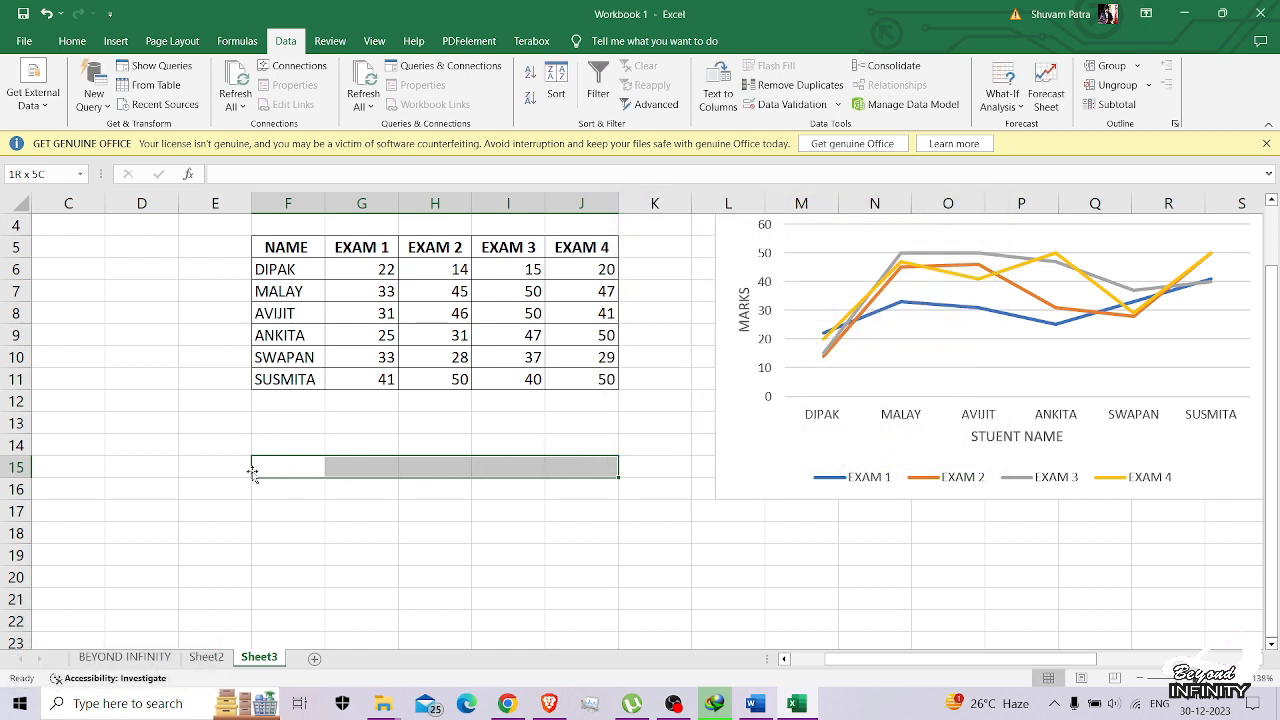
- Apply all borders to the validated cells F15:J15 and deselect the range
{"action": "left_click", "coordinate": [72, 41]}
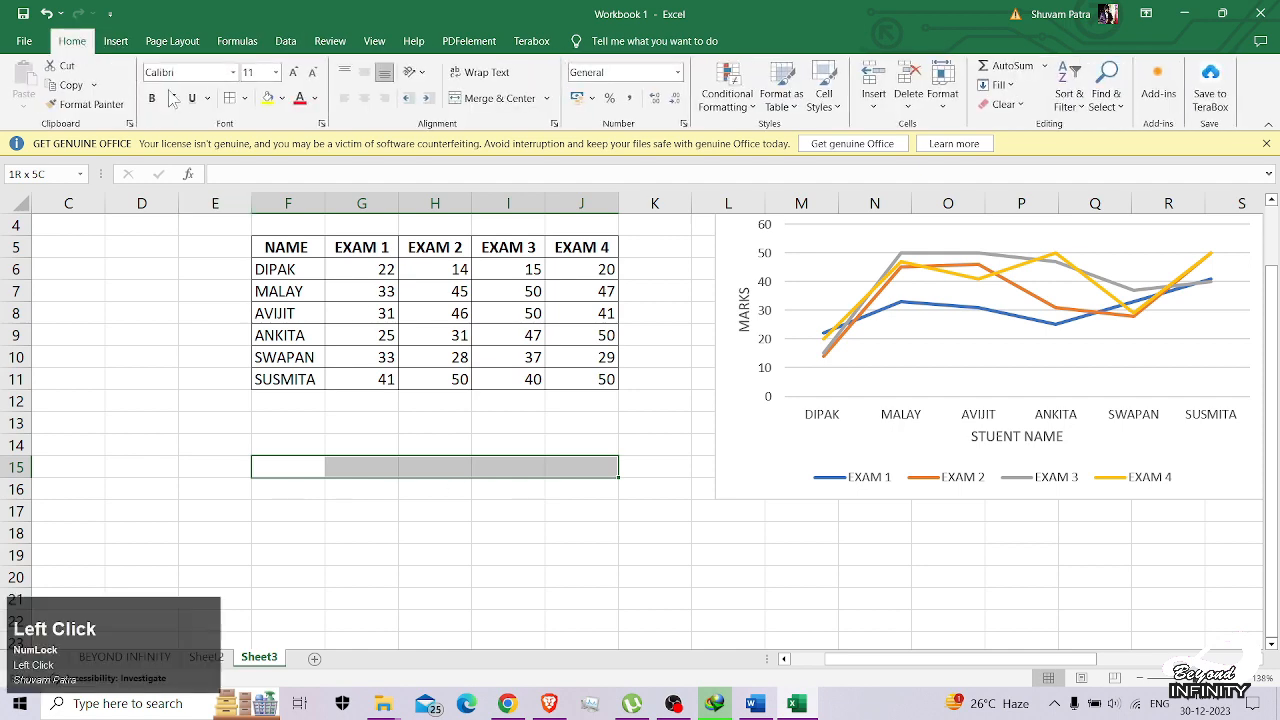
{"action": "left_click", "coordinate": [246, 102]}
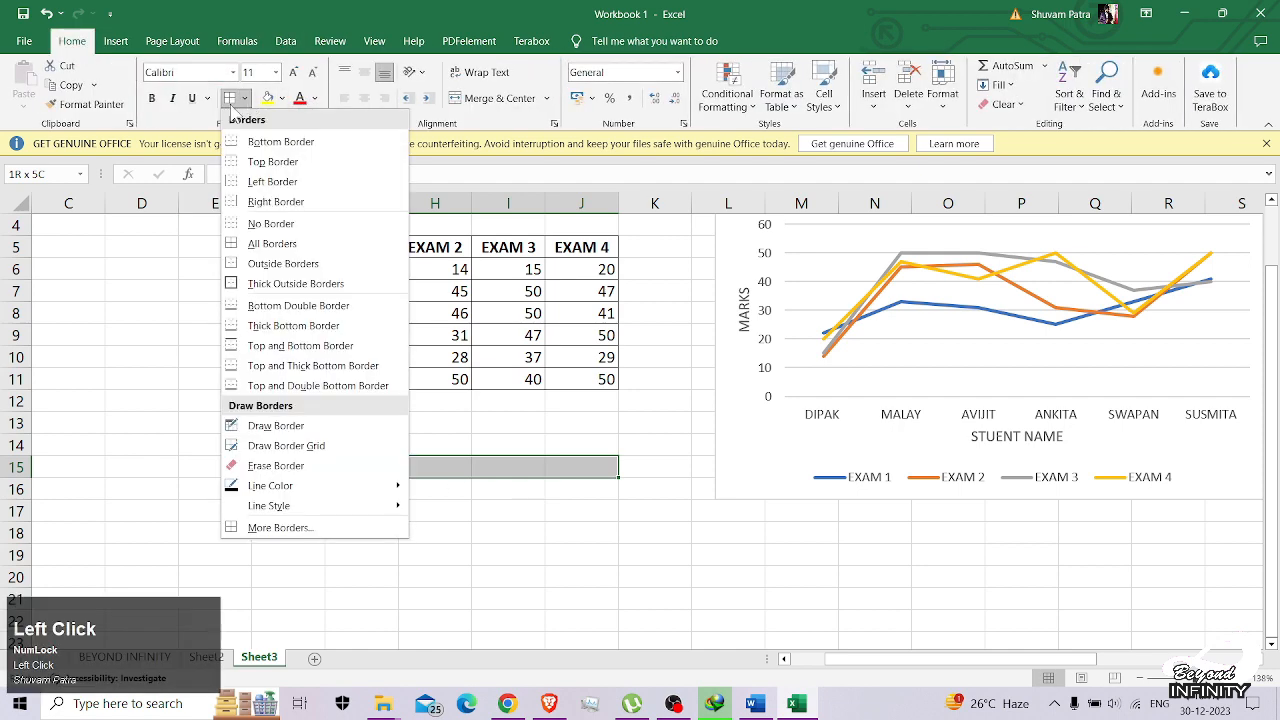
{"action": "left_click", "coordinate": [230, 103]}
{"action": "left_click", "coordinate": [320, 505]}
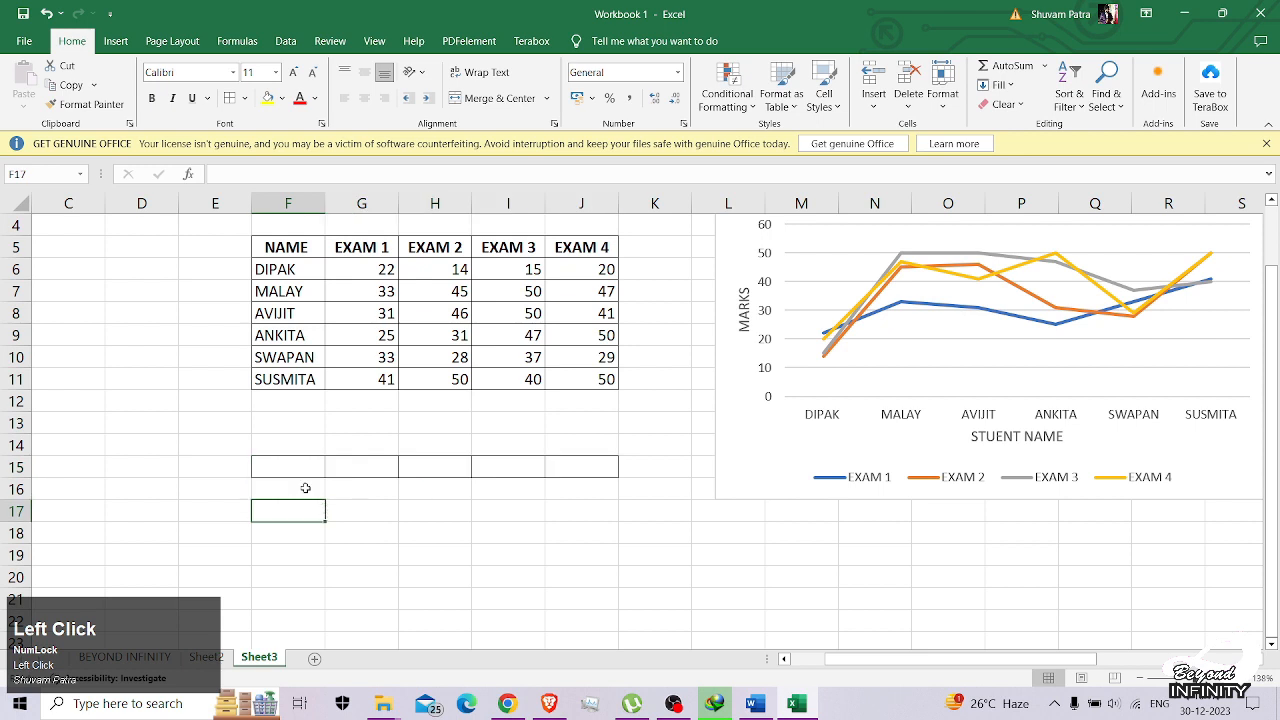
- Test the validation in F15 with 55, retry the entry, and enter 100 instead
{"action": "left_click", "coordinate": [292, 467]}
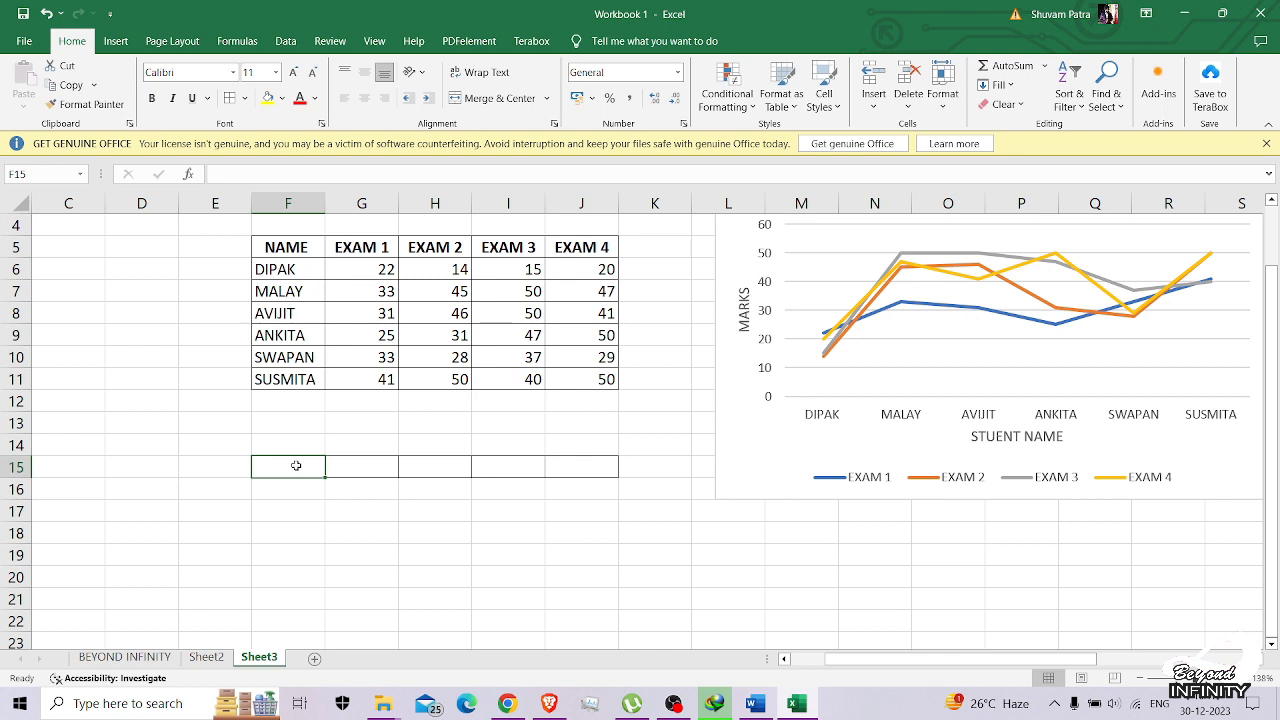
{"action": "type", "text": "5"}
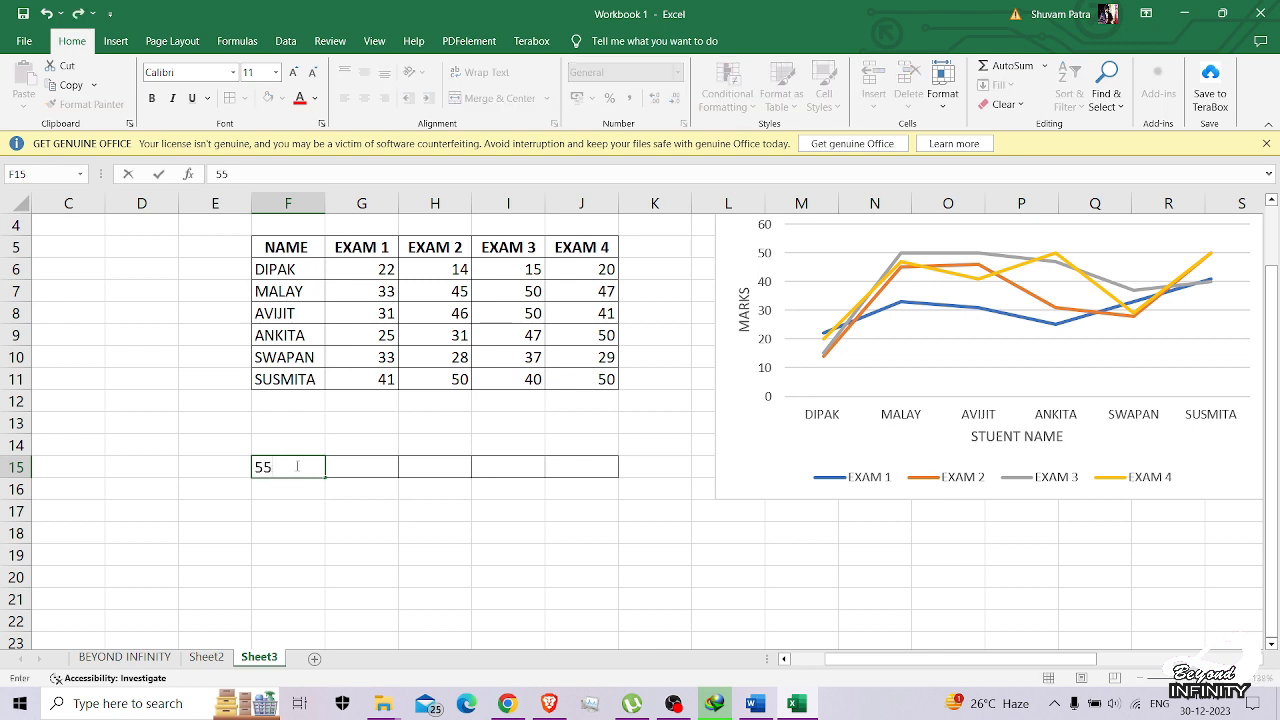
{"action": "type", "text": "5"}
{"action": "key", "text": "Return"}
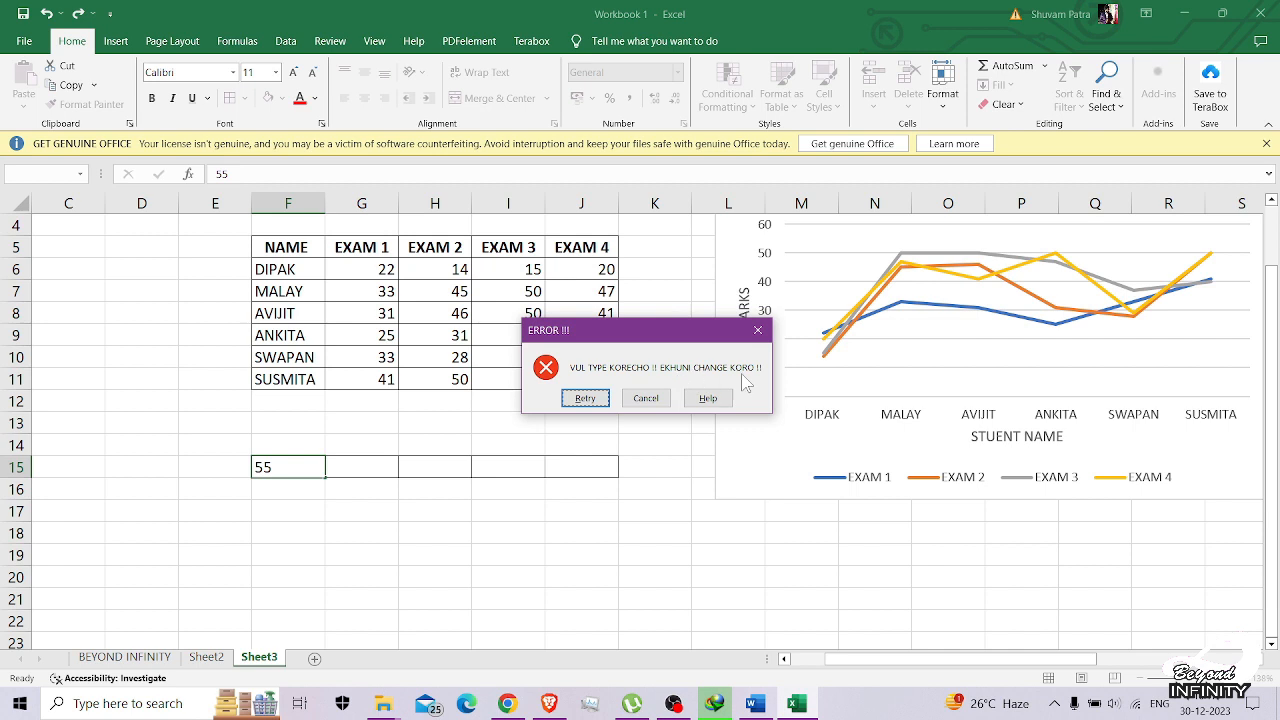
{"action": "left_click", "coordinate": [580, 398]}
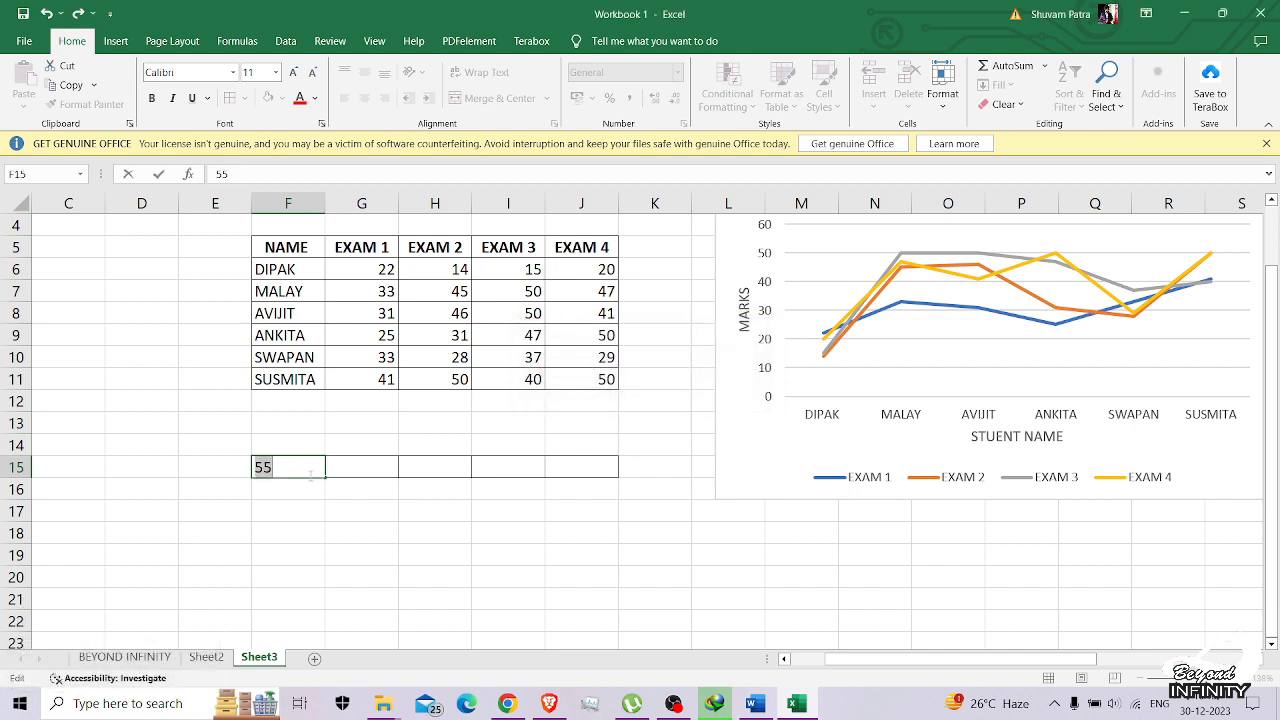
{"action": "type", "text": "100"}
{"action": "key", "text": "Return"}
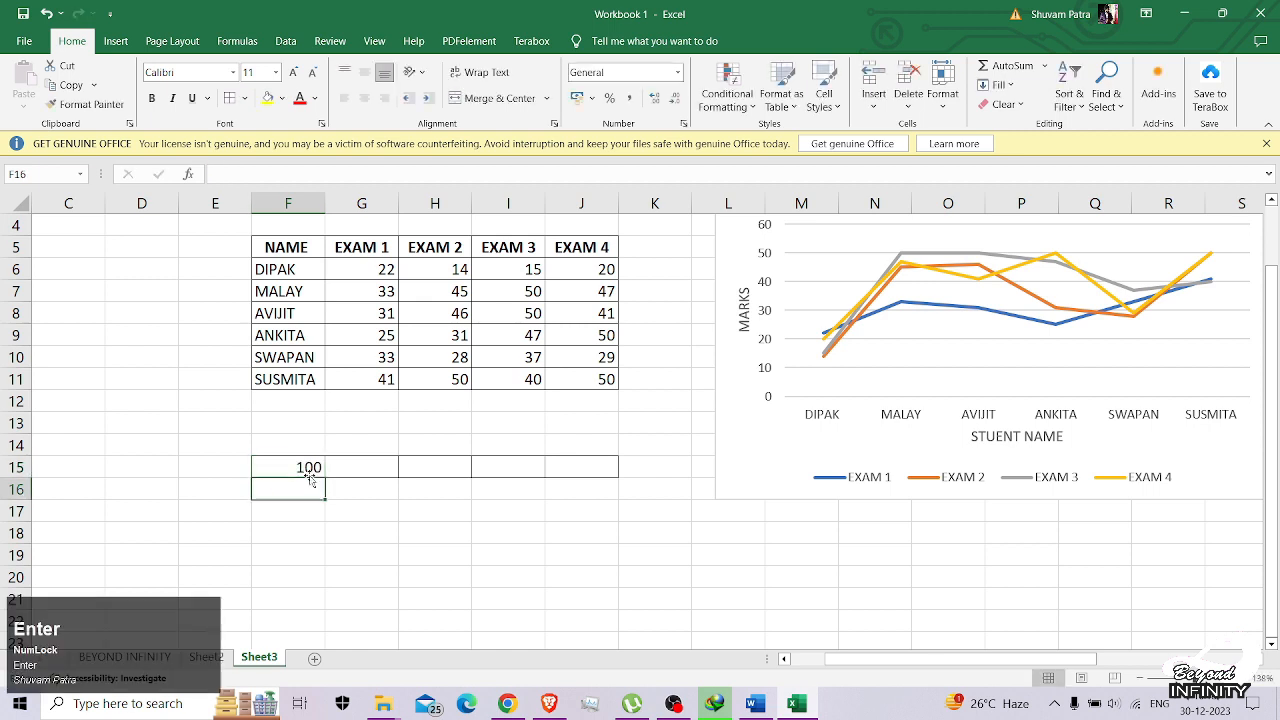
- Test the validation in G15 with 80, retry the entry, and enter 102 instead
{"action": "left_click", "coordinate": [355, 467]}
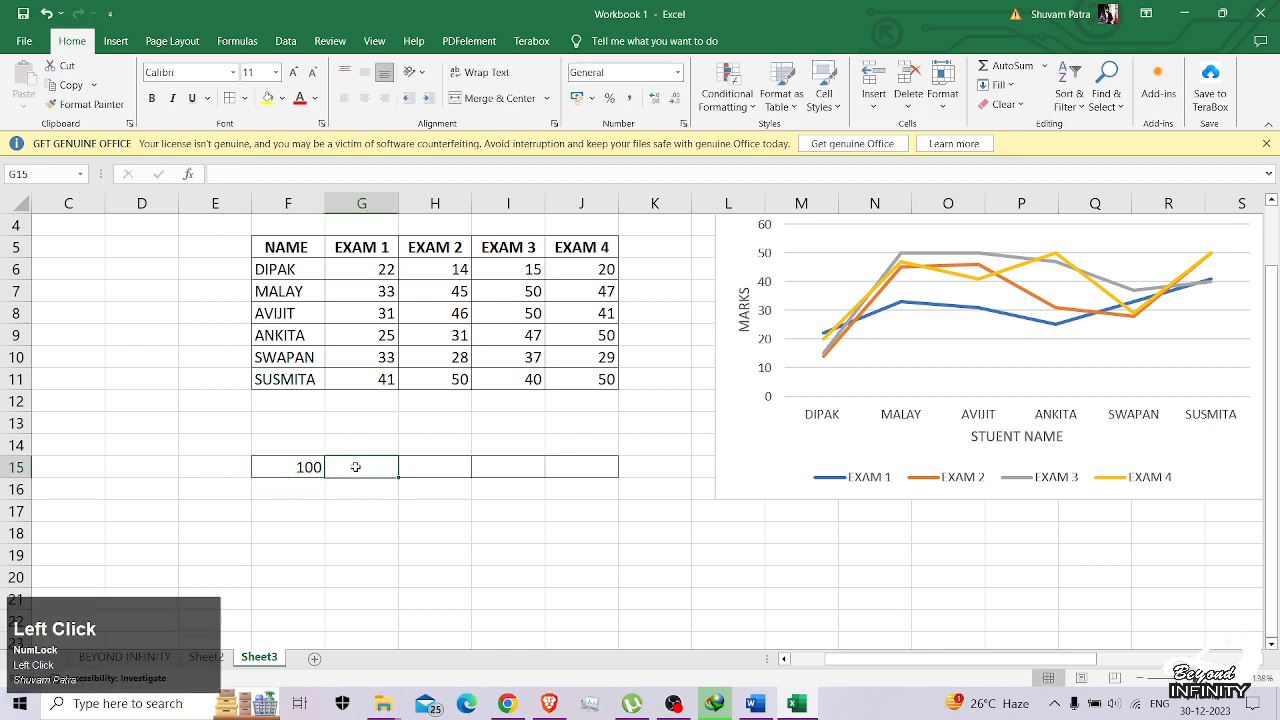
{"action": "type", "text": "80"}
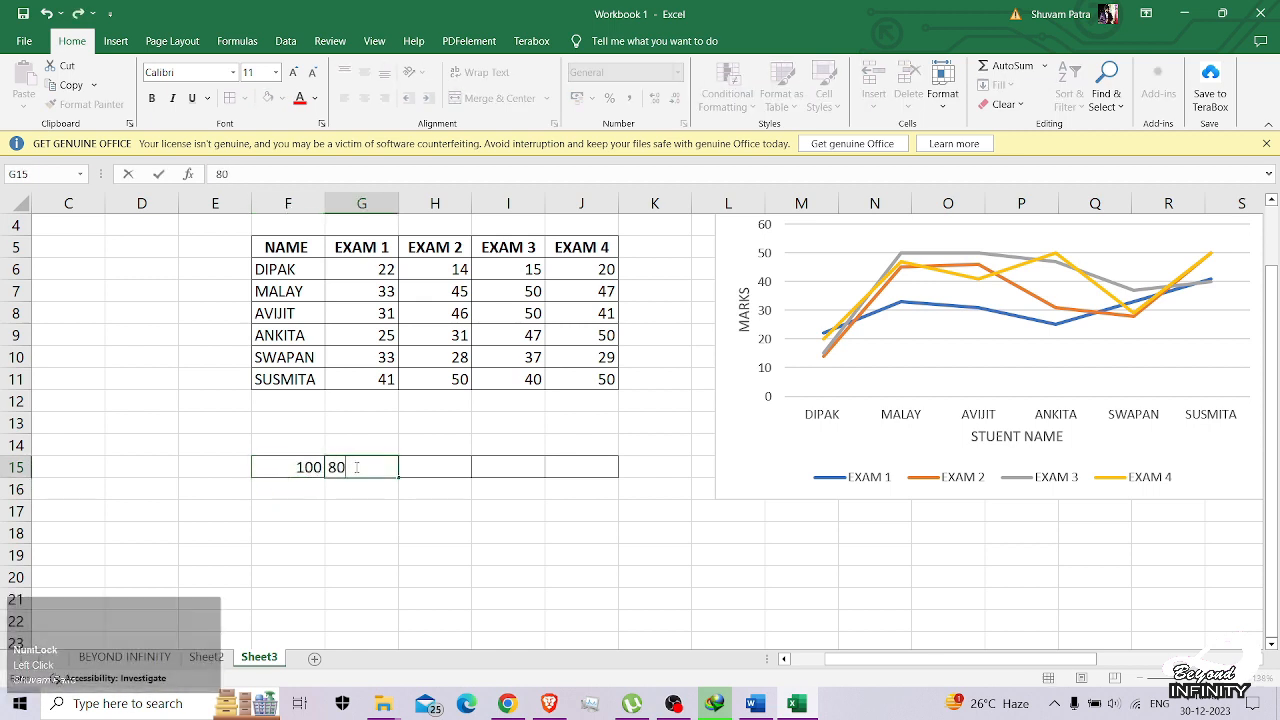
{"action": "key", "text": "Return"}
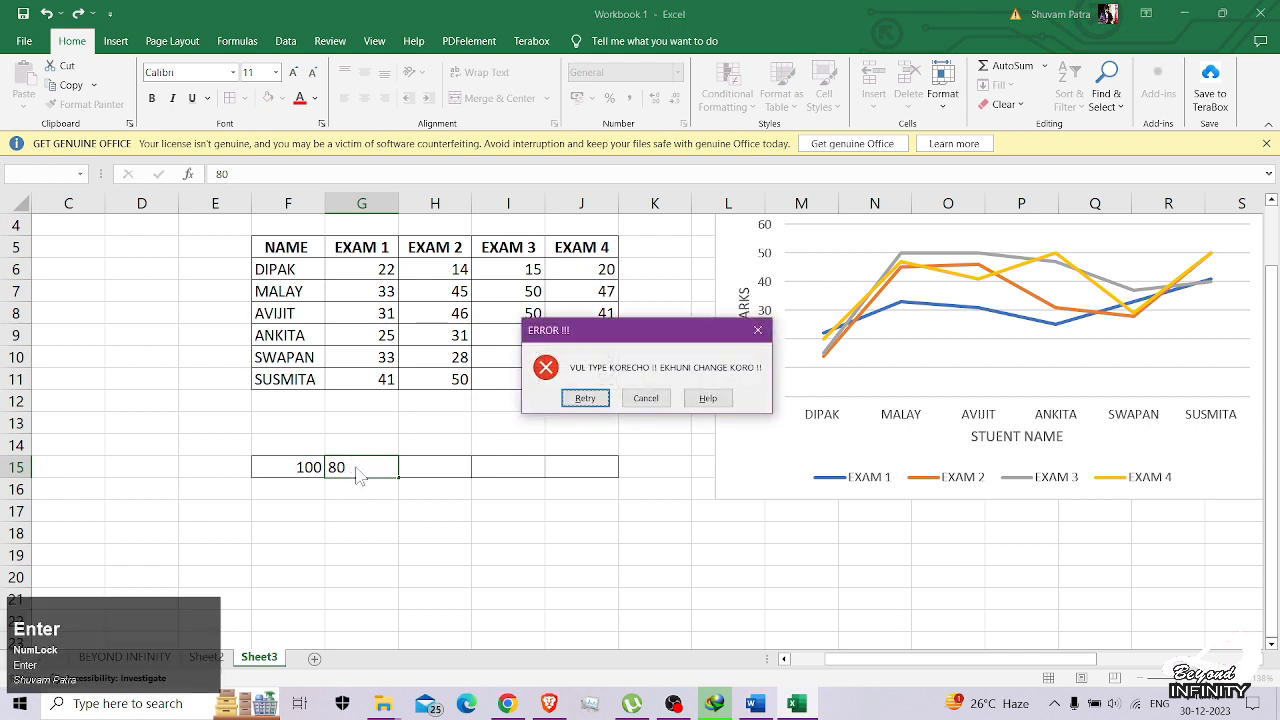
{"action": "scroll", "coordinate": [681, 343], "scroll_direction": "up", "scroll_amount": 1, "text": "ctrl"}
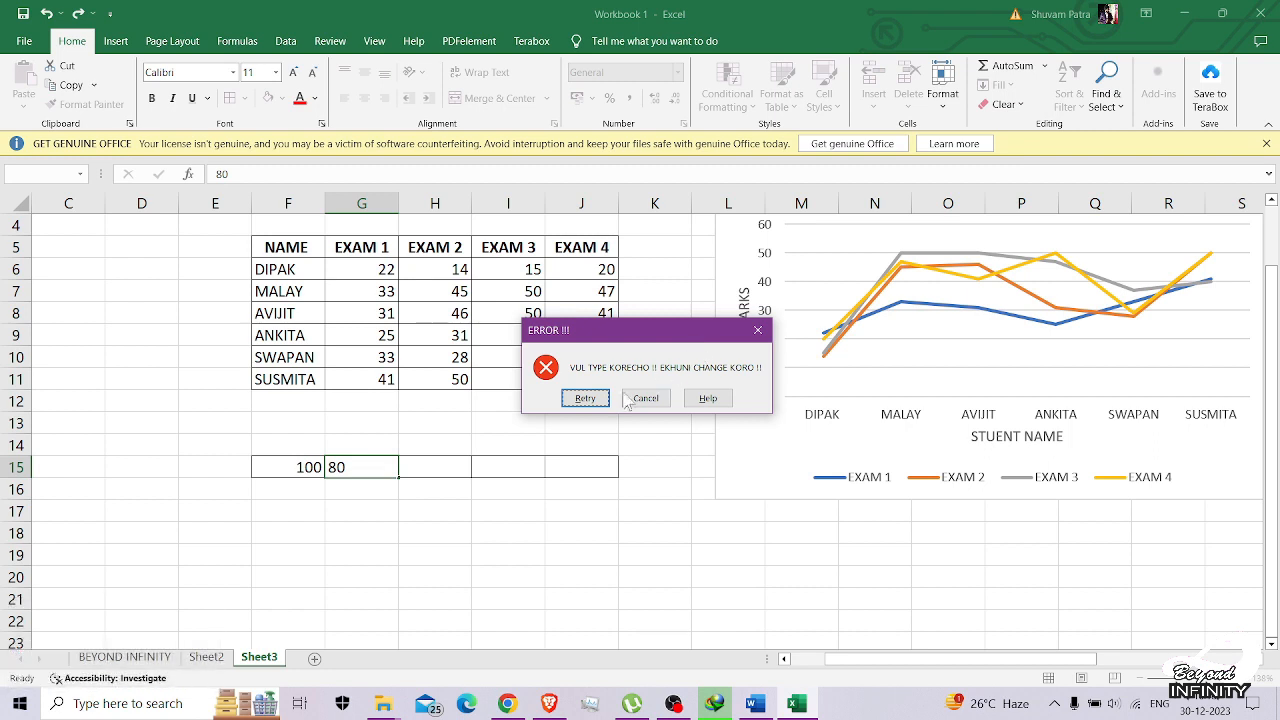
{"action": "left_click", "coordinate": [566, 402]}
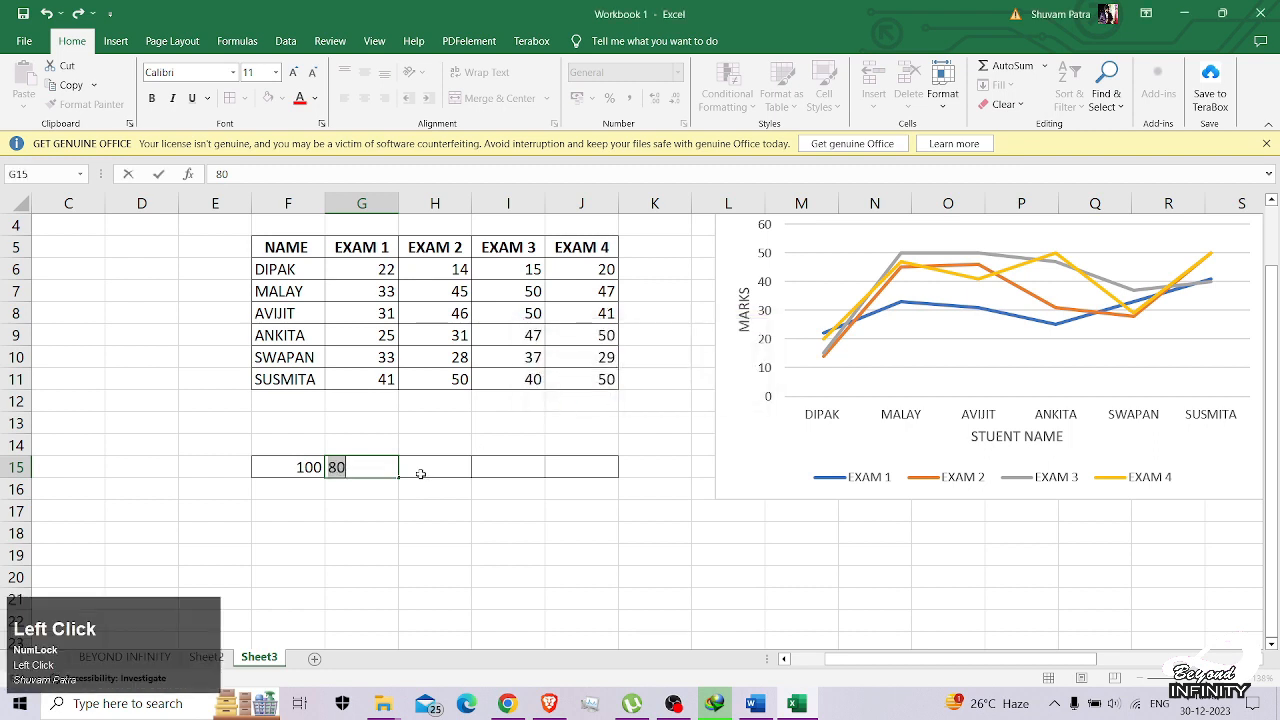
{"action": "type", "text": "102"}
{"action": "key", "text": "Return"}
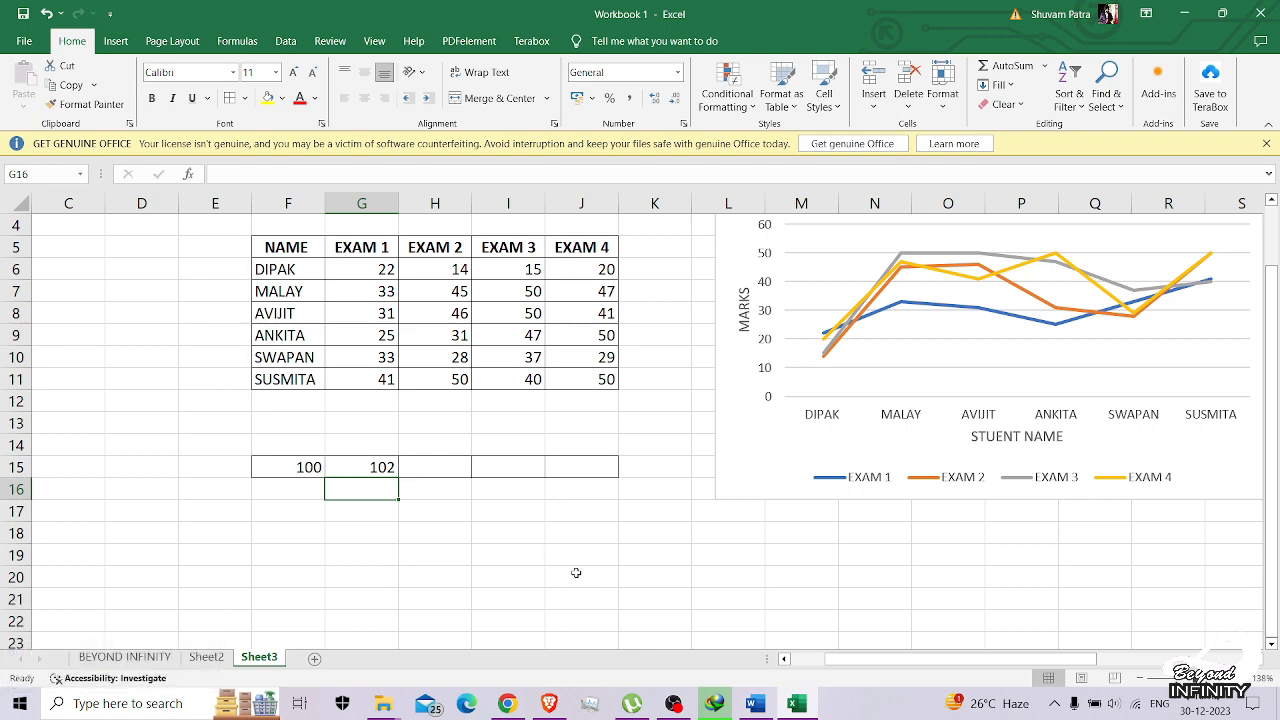
- Check the exercise instructions in Word, return to Excel, and delete the contents of F15:G15
{"action": "left_click", "coordinate": [753, 705]}
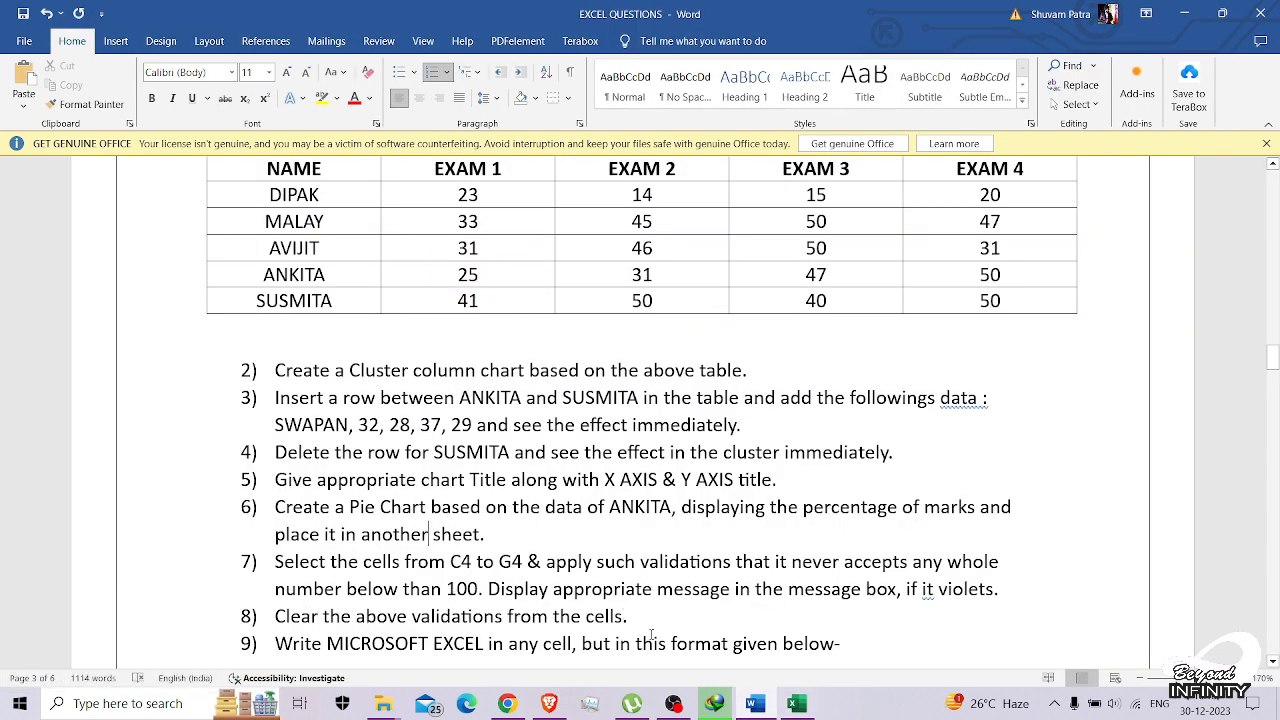
{"action": "left_click", "coordinate": [795, 705]}
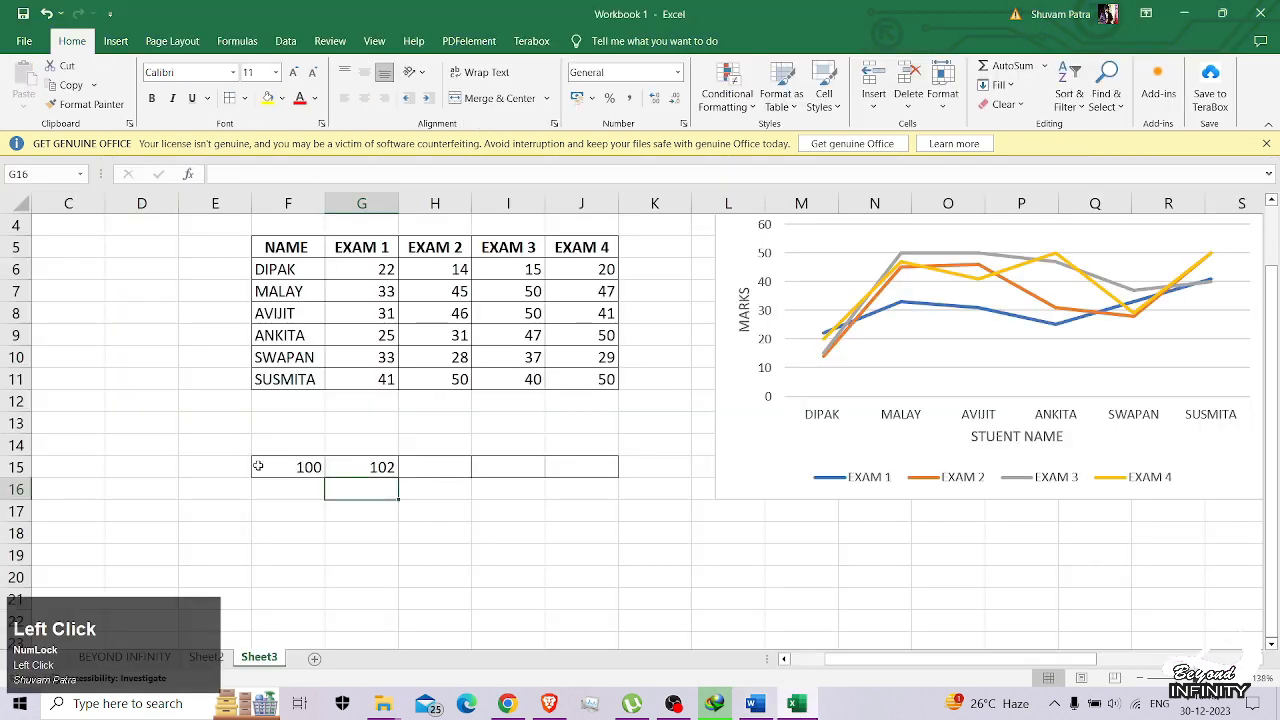
{"action": "left_click", "coordinate": [262, 466]}
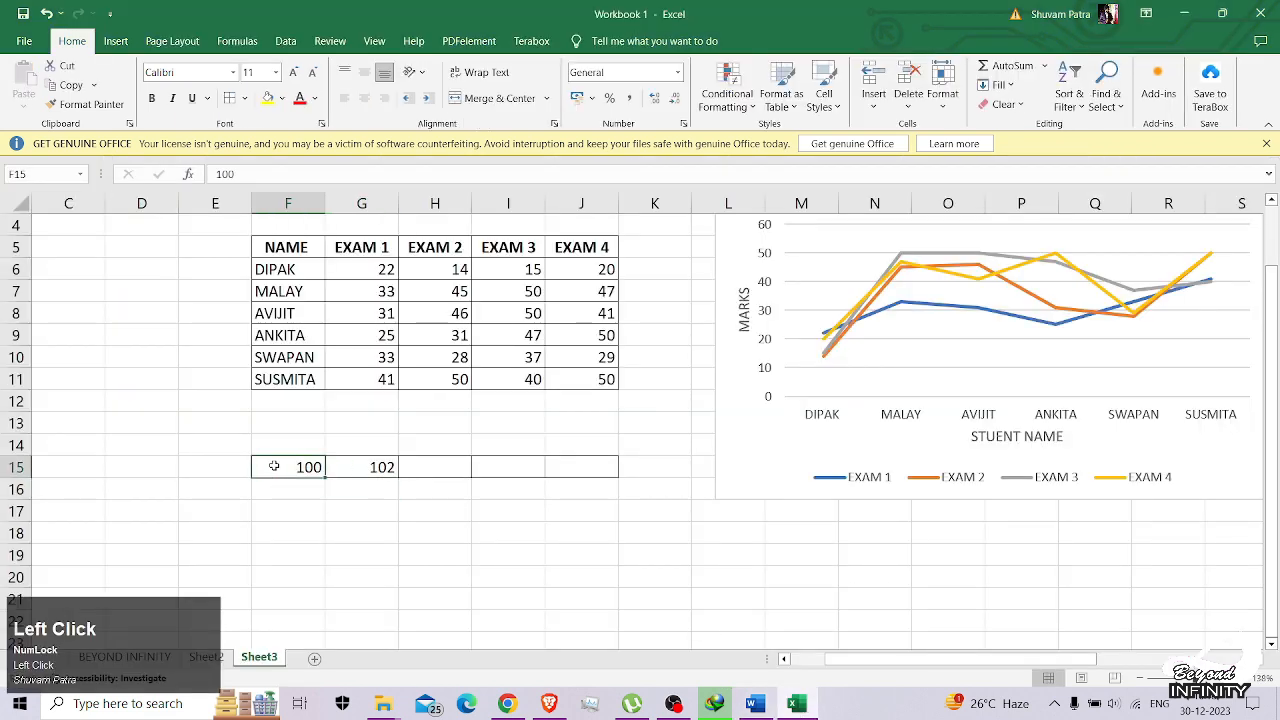
{"action": "key", "text": "shift+Right"}
{"action": "key", "text": "Delete"}
{"action": "key", "text": "Left"}
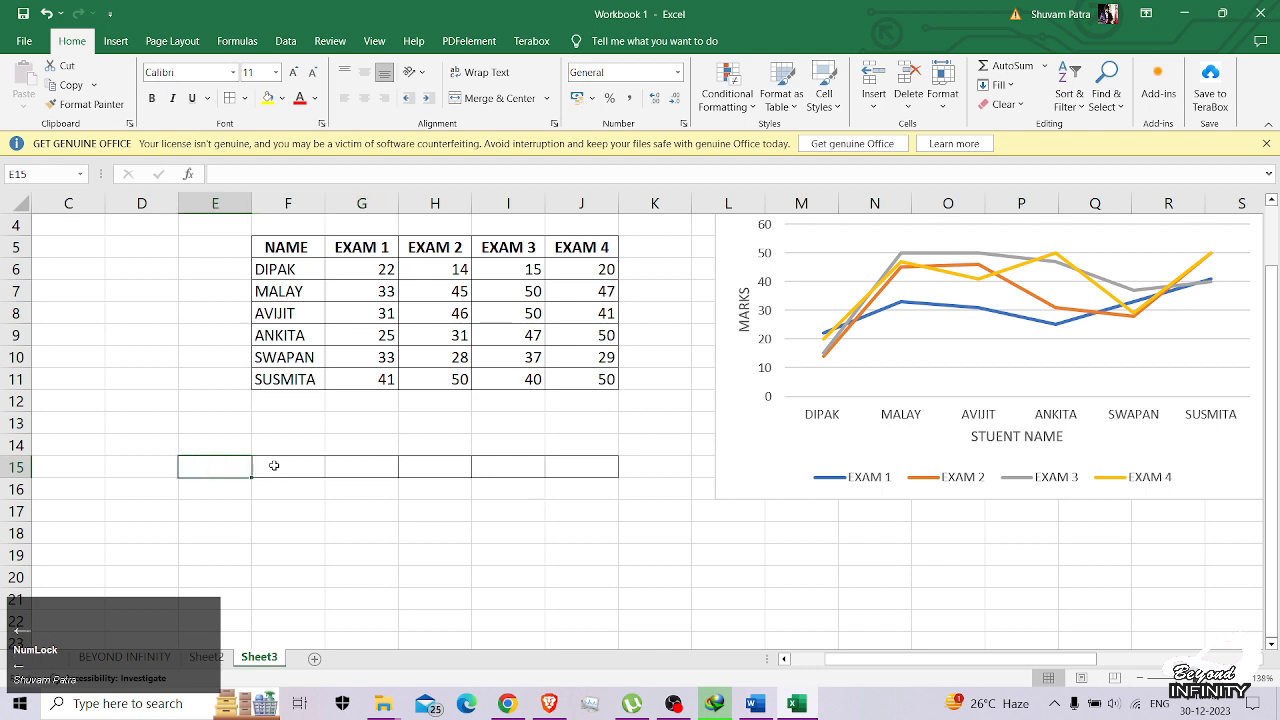
- Try to remove the validation from F15:J15 with Clear Validation Circles
{"action": "key", "text": "Right"}
{"action": "key", "text": "shift+Right"}
{"action": "key", "text": "shift+Right"}
{"action": "key", "text": "shift+Right"}
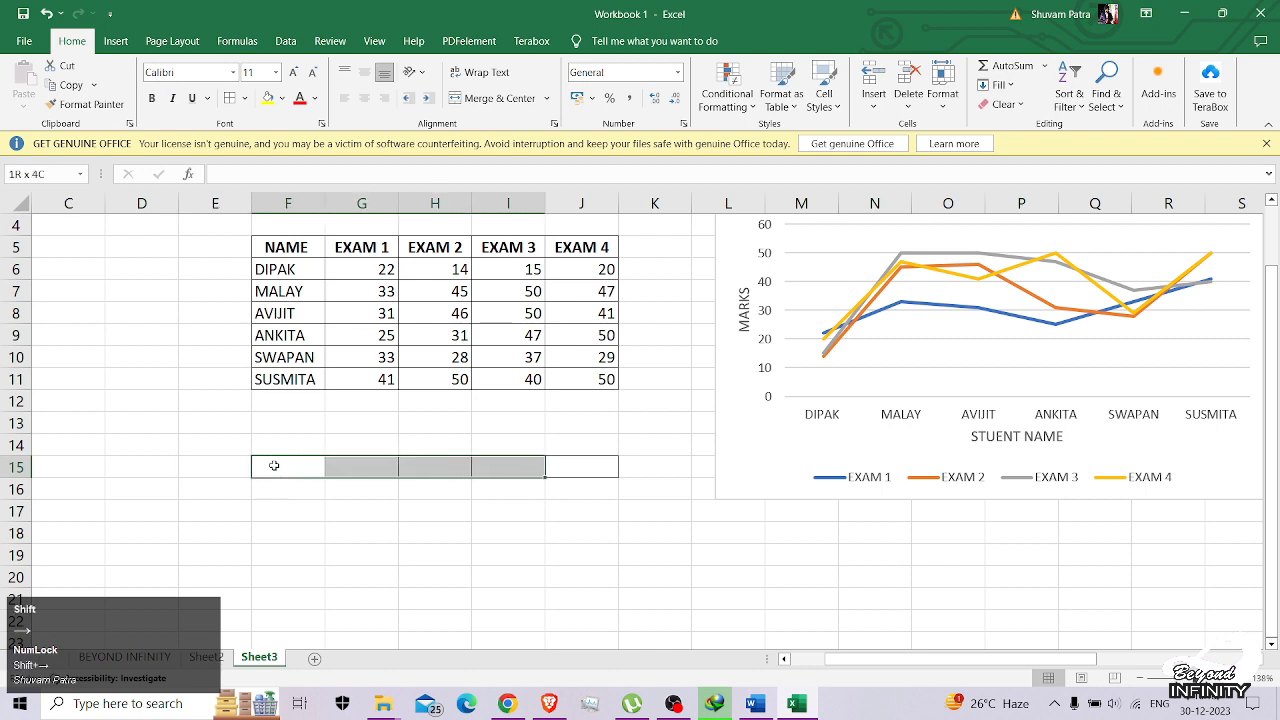
{"action": "key", "text": "shift+Right"}
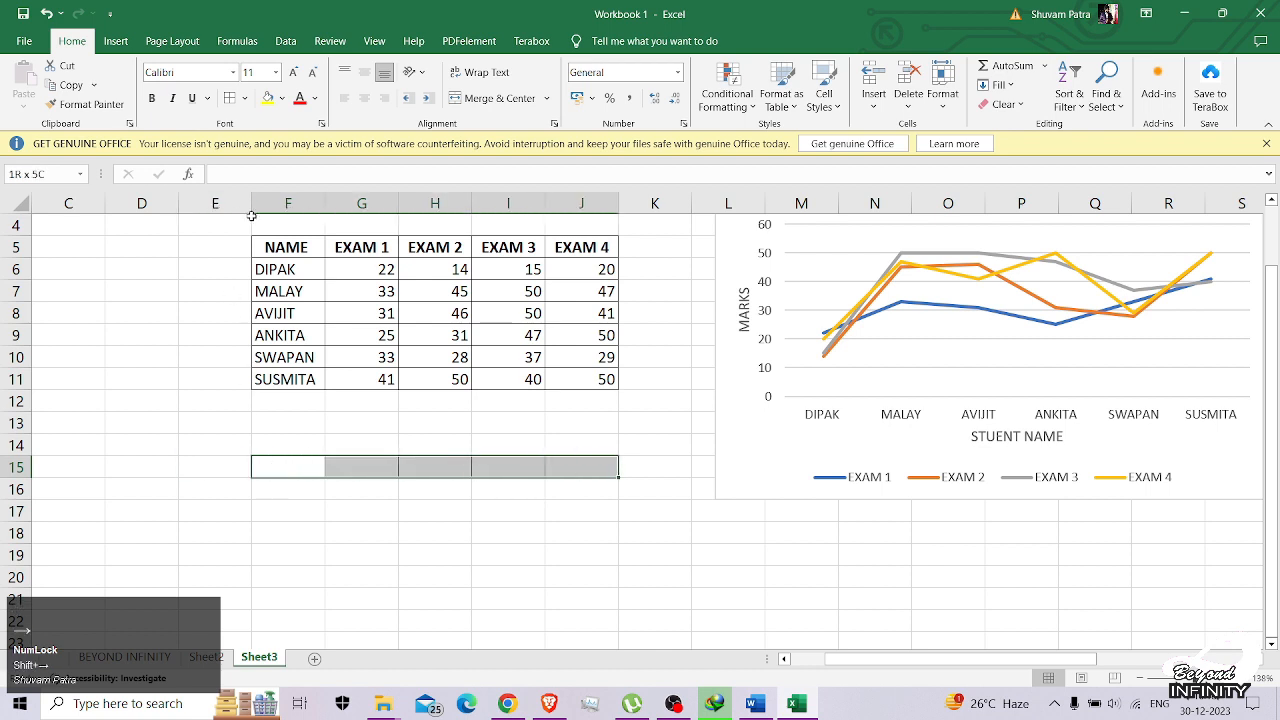
{"action": "left_click", "coordinate": [286, 41]}
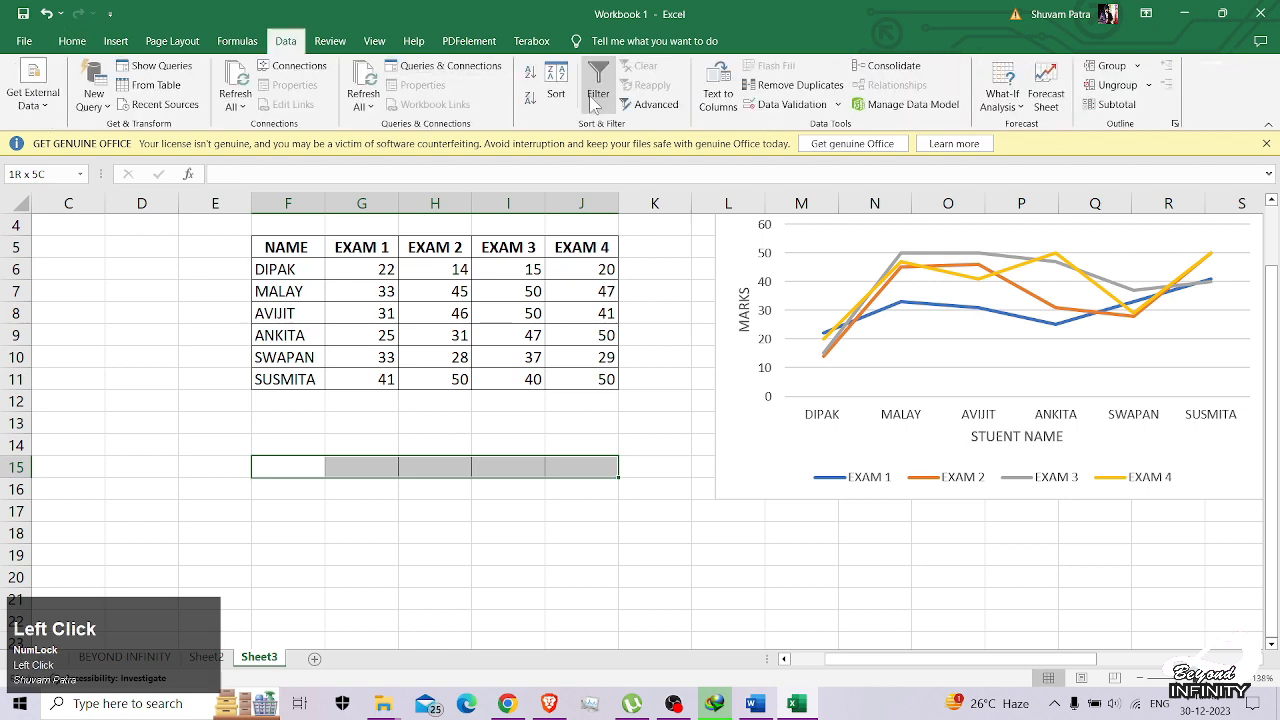
{"action": "left_click", "coordinate": [839, 106]}
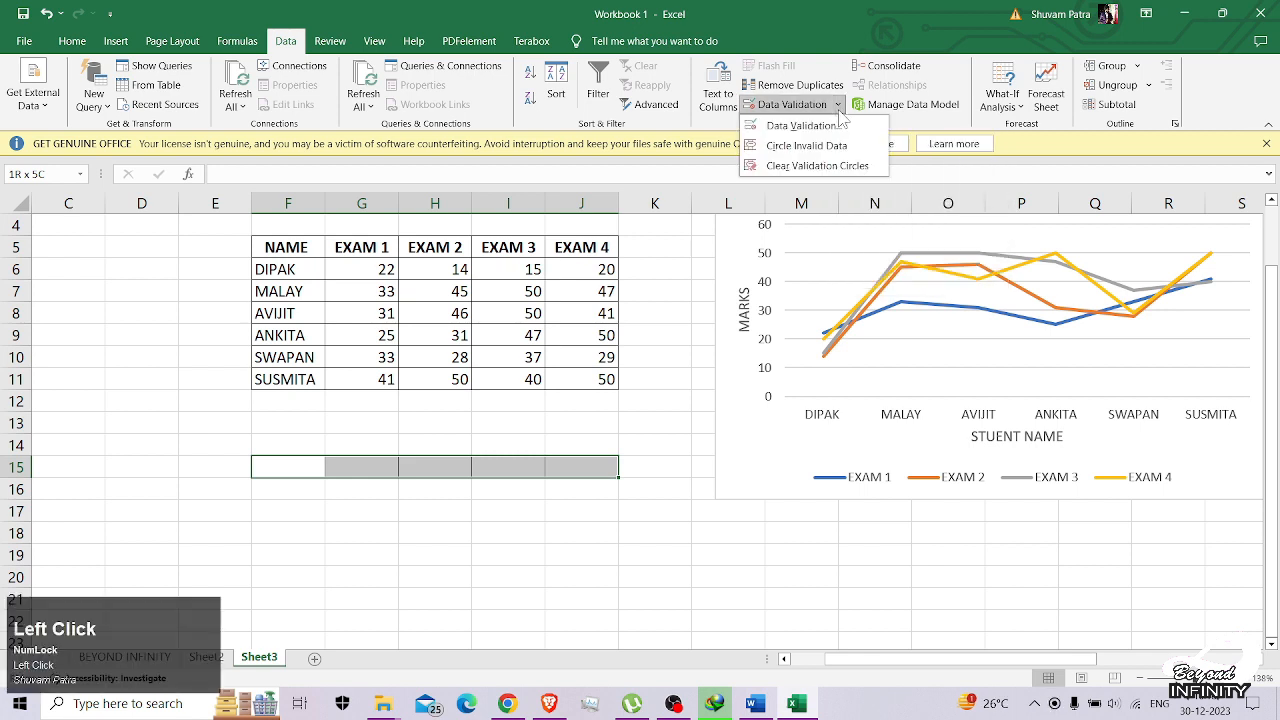
{"action": "left_click", "coordinate": [806, 168]}
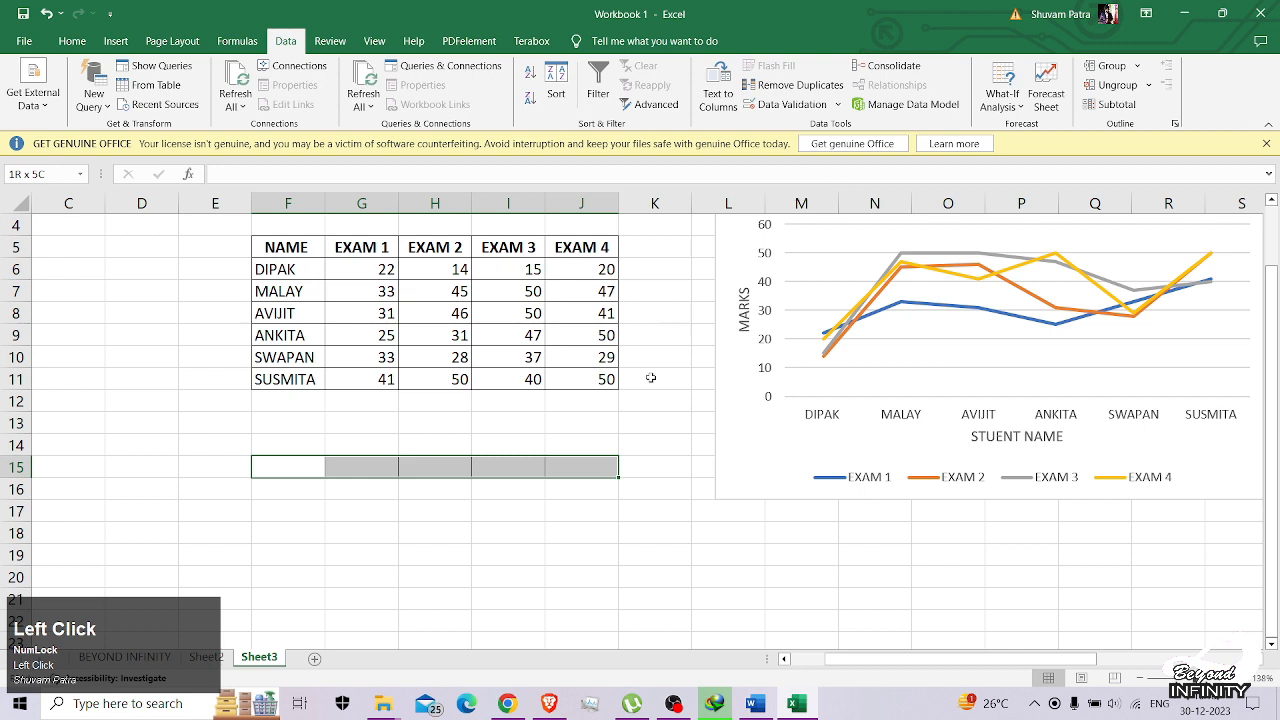
- Test whether F15 is still validated by entering 80, retry, and erase the entry
{"action": "left_click", "coordinate": [288, 466]}
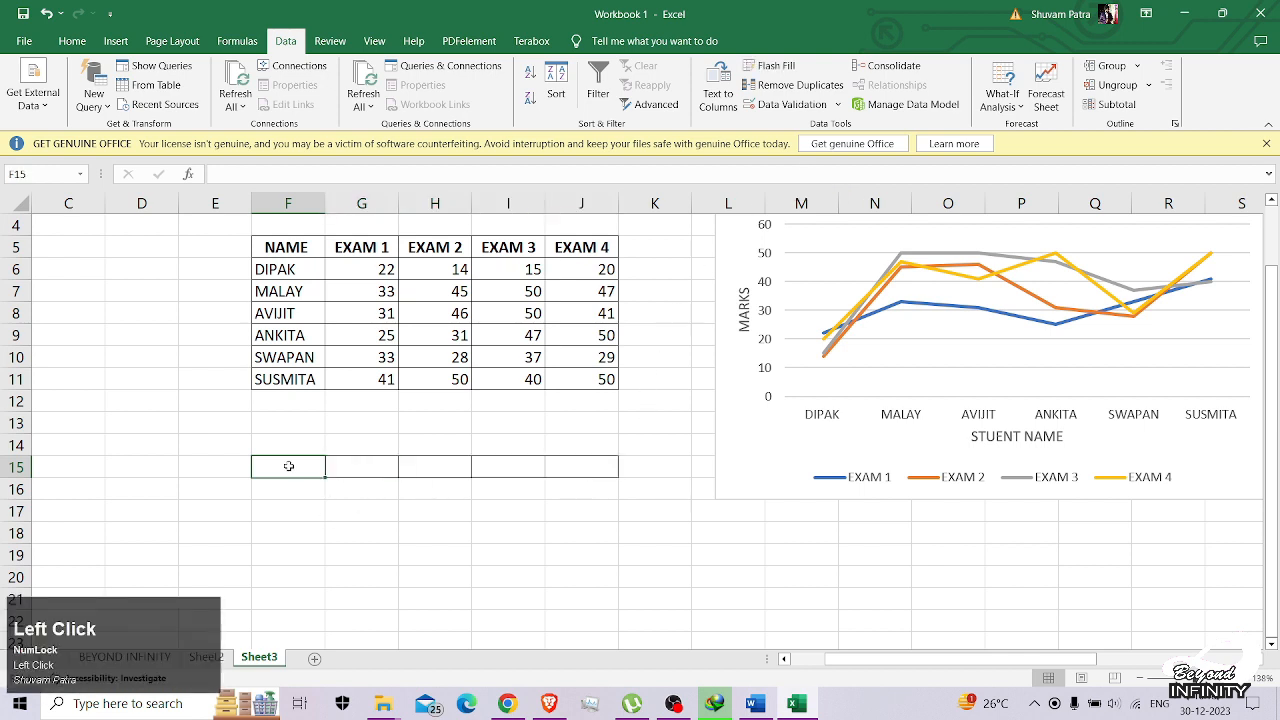
{"action": "type", "text": "80"}
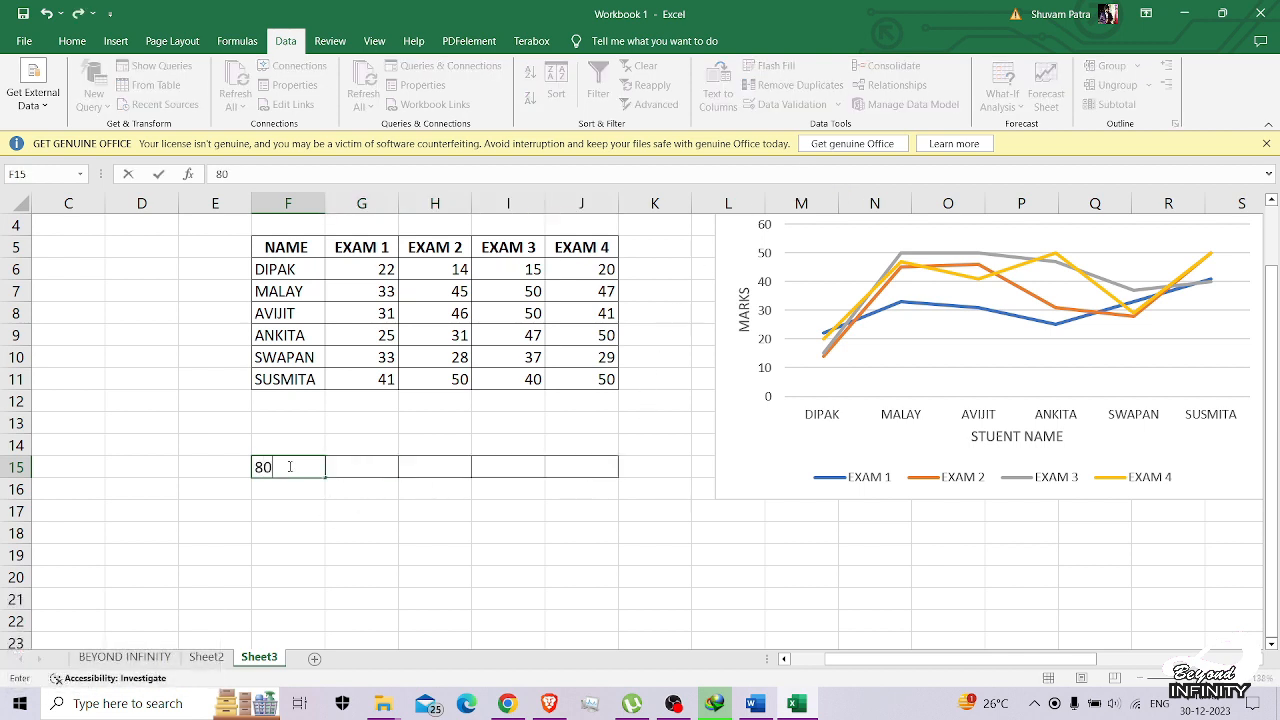
{"action": "key", "text": "Return"}
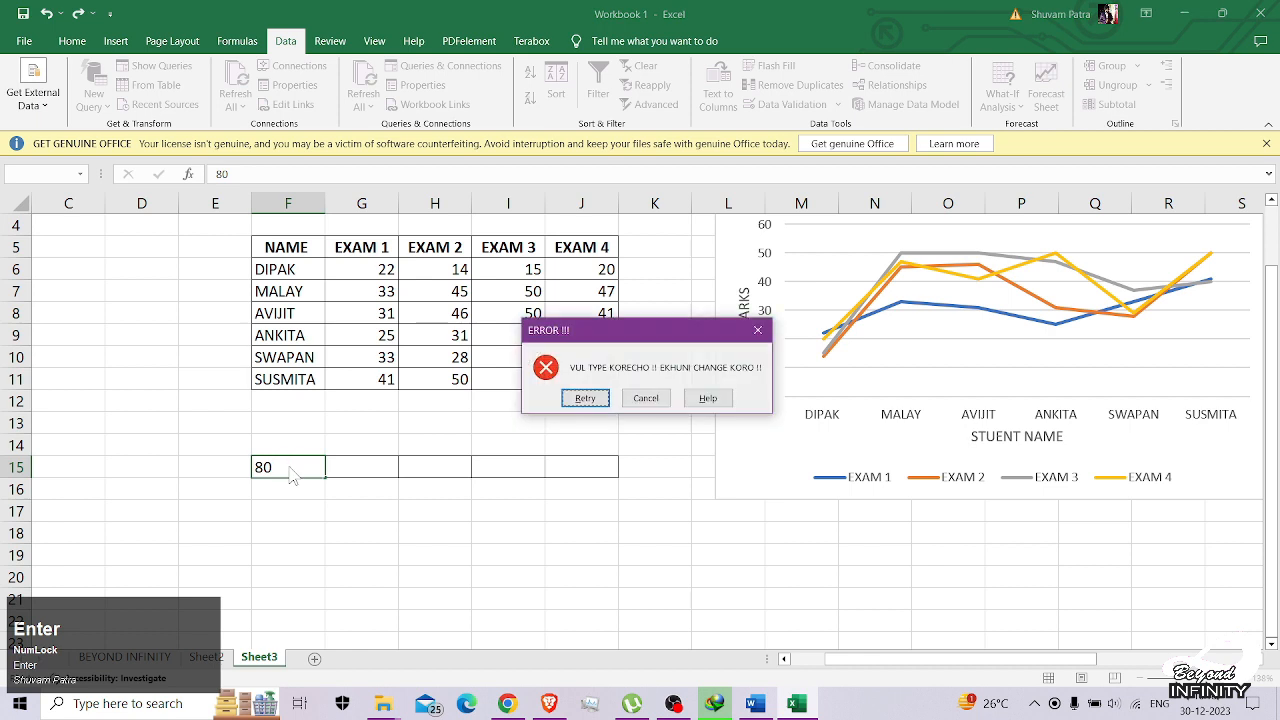
{"action": "key", "text": "Return"}
{"action": "key", "text": "Left"}
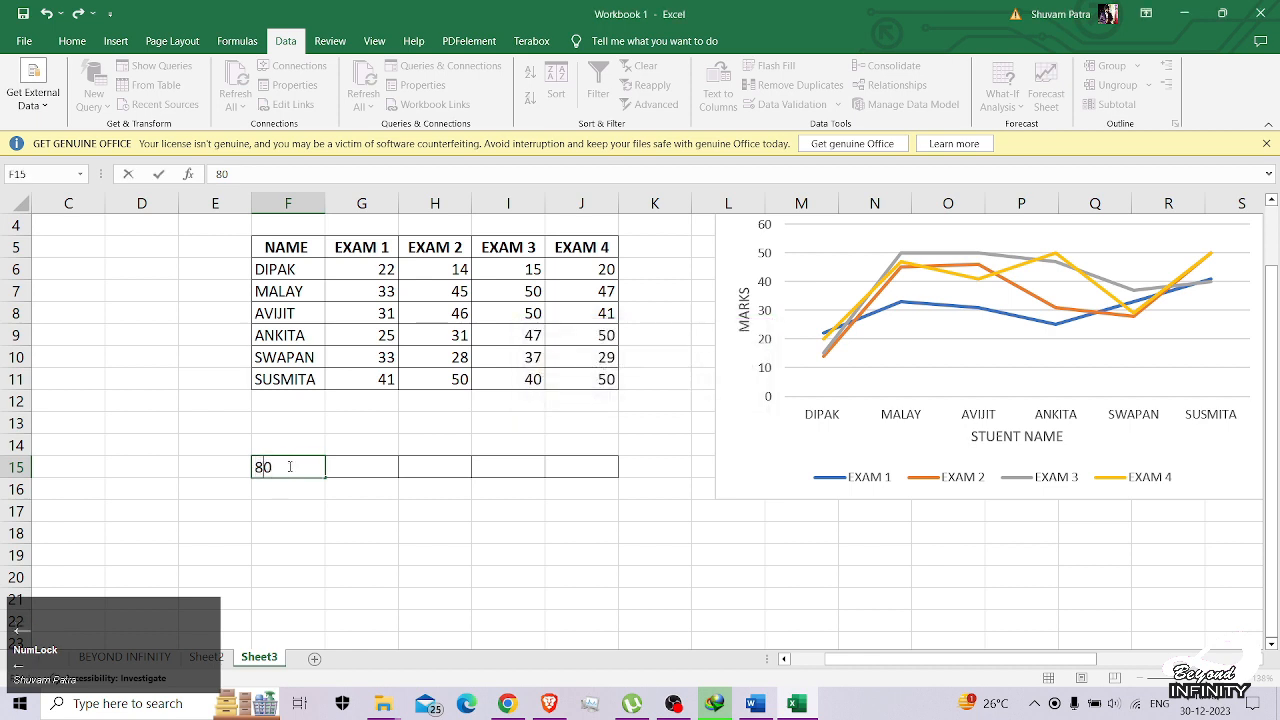
{"action": "key", "text": "BackSpace"}
{"action": "left_click", "coordinate": [290, 466]}
- Clear all data validation settings, including the error alert, from F15:J15 and apply the change
{"action": "left_click", "coordinate": [284, 467]}
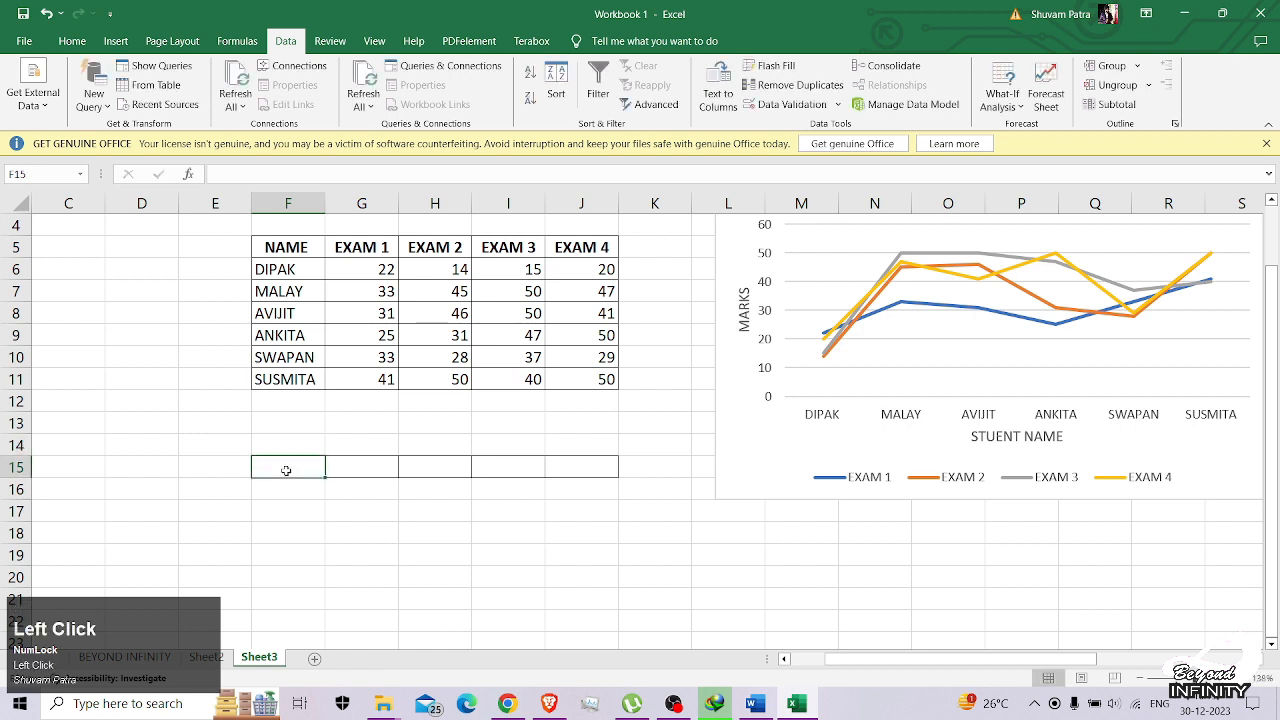
{"action": "key", "text": "shift+Right"}
{"action": "key", "text": "shift+Right"}
{"action": "key", "text": "shift+Right"}
{"action": "key", "text": "shift+Right"}
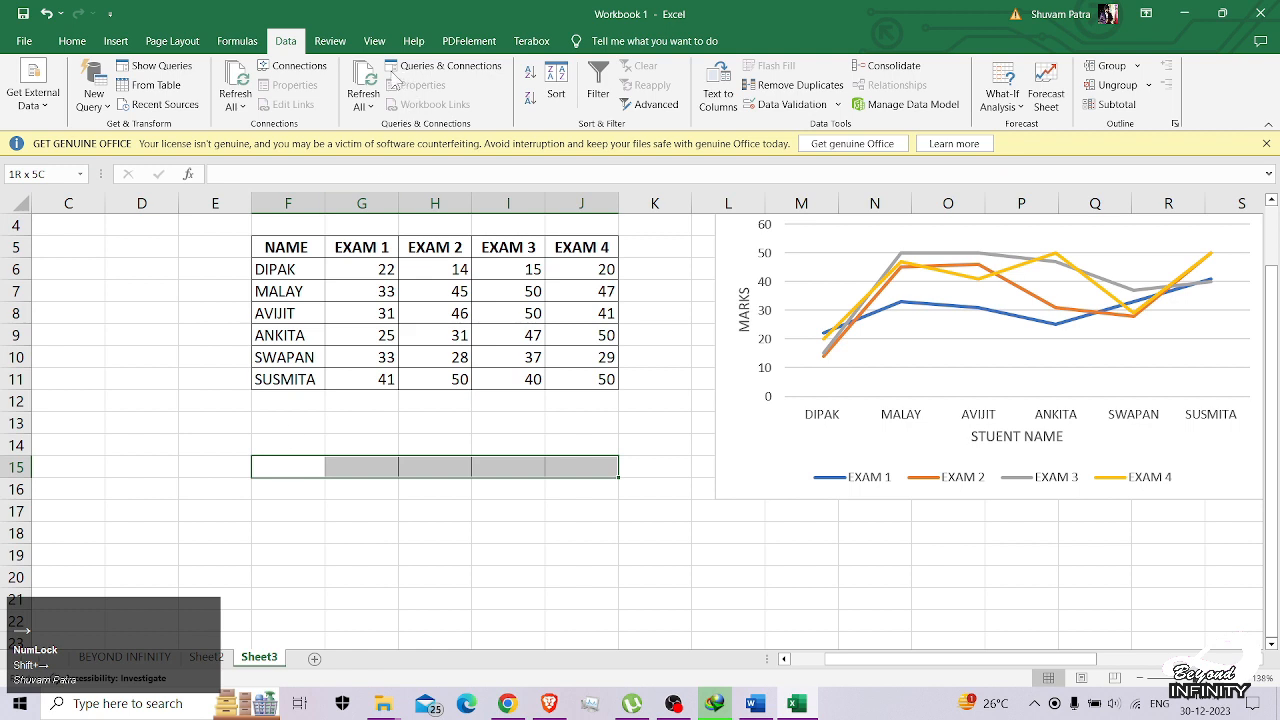
{"action": "left_click", "coordinate": [286, 41]}
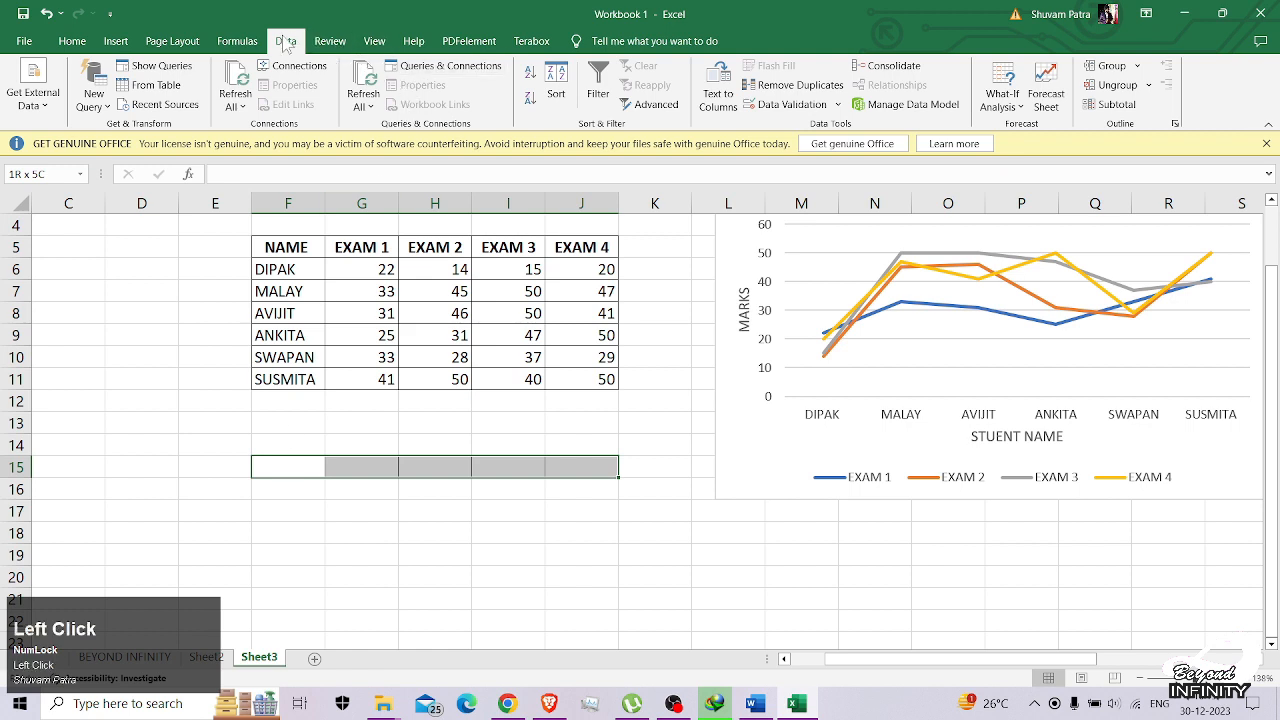
{"action": "left_click", "coordinate": [841, 107]}
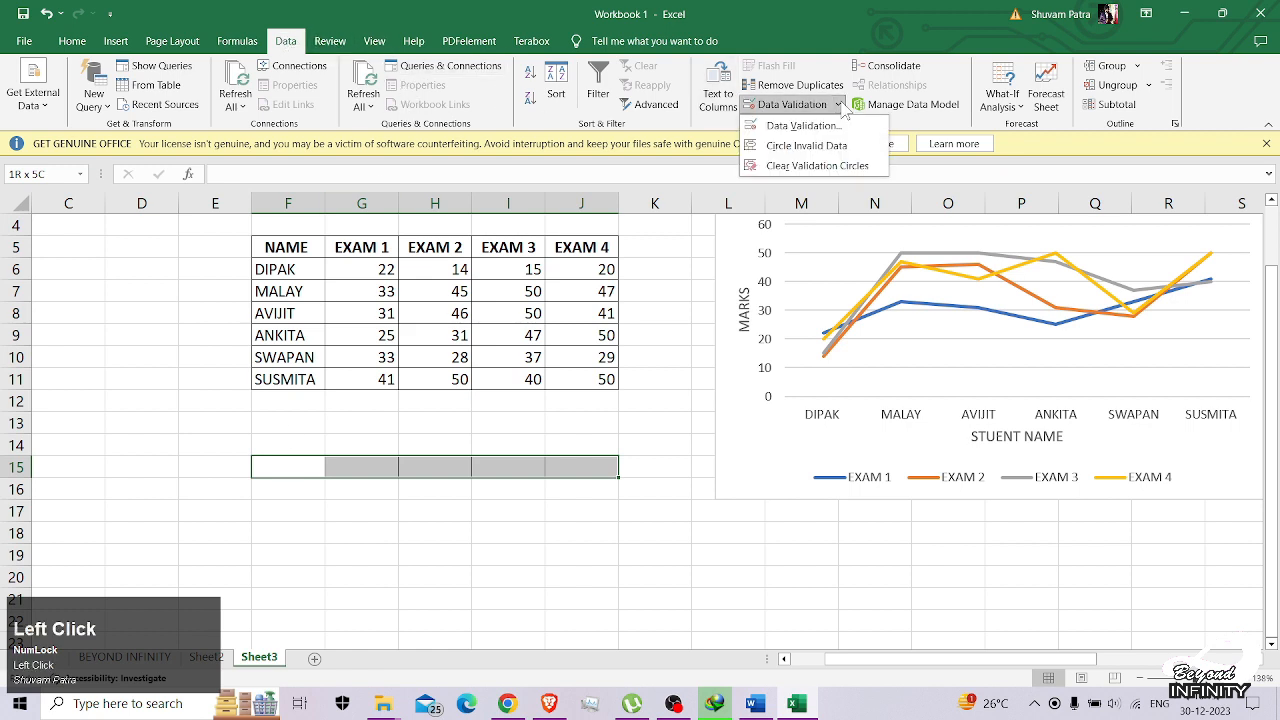
{"action": "left_click", "coordinate": [765, 125]}
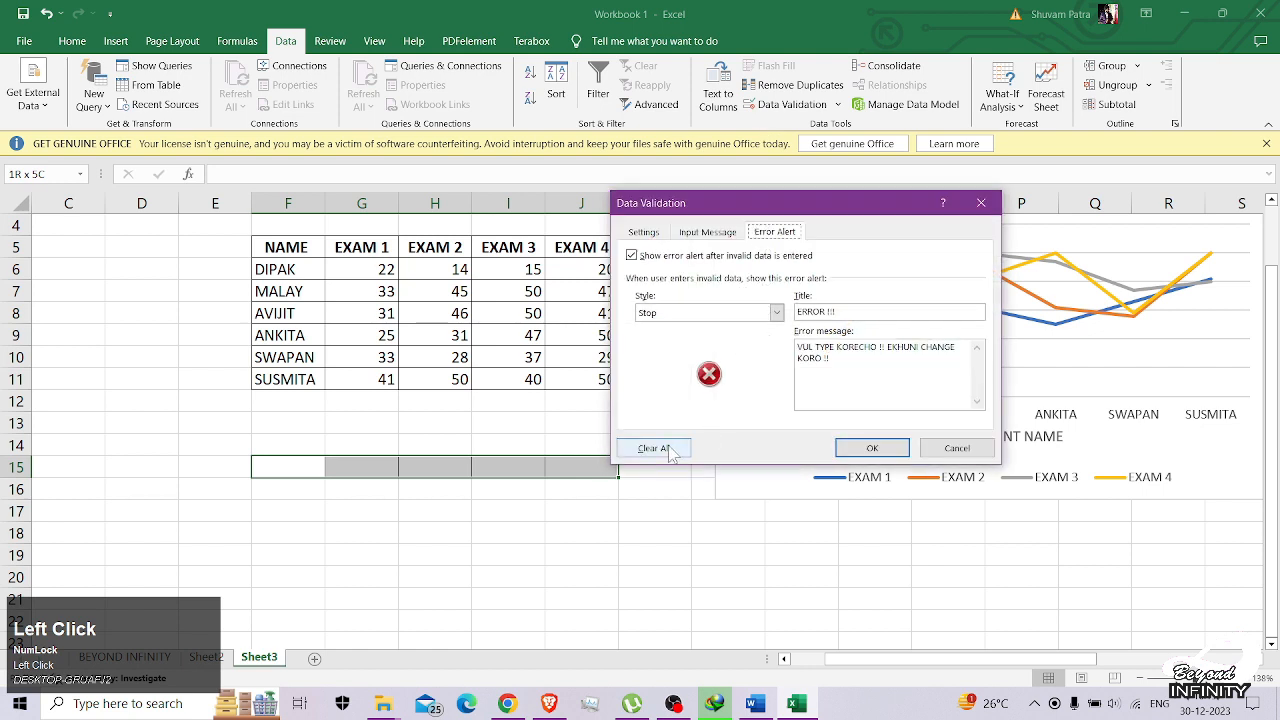
{"action": "left_click", "coordinate": [652, 448]}
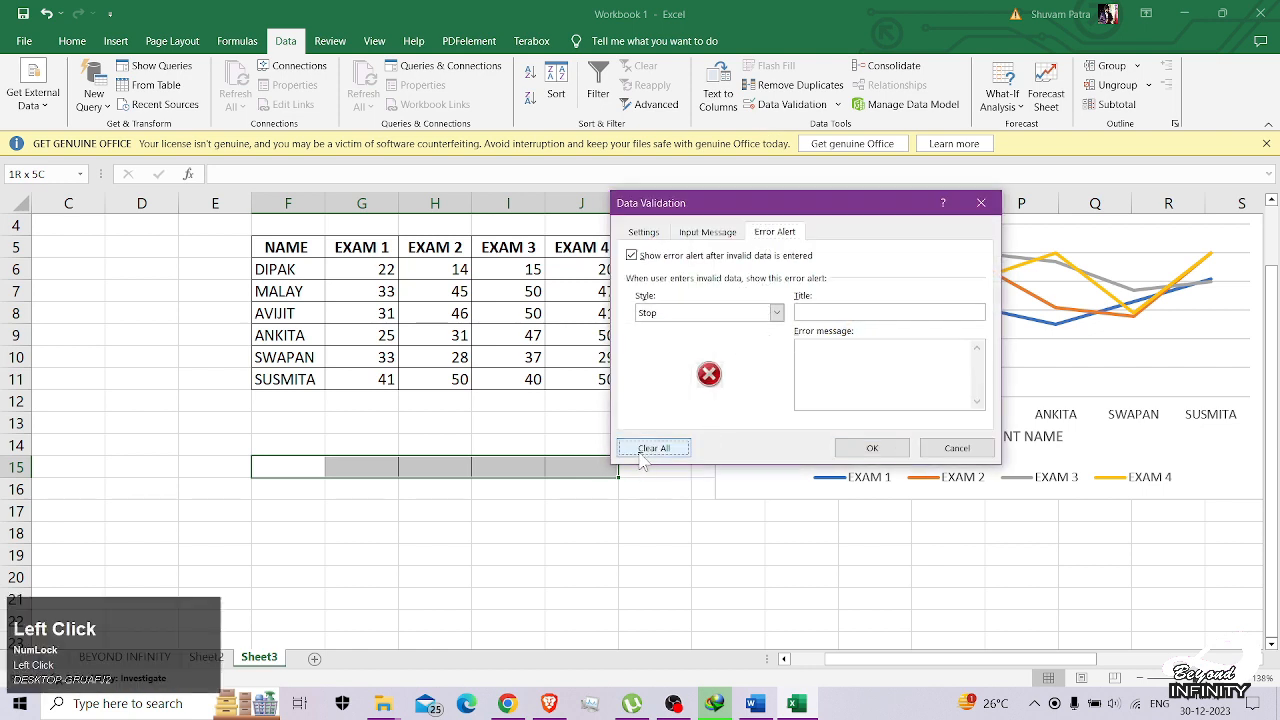
{"action": "left_click", "coordinate": [648, 233]}
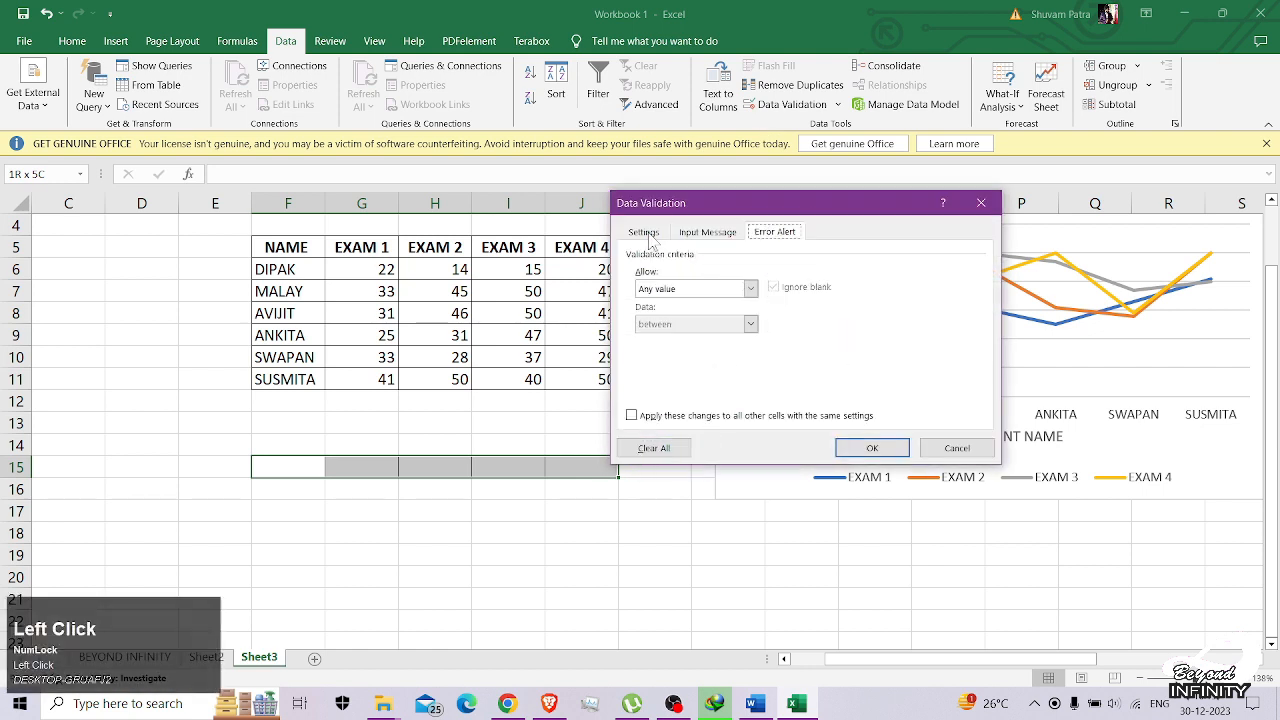
{"action": "left_click", "coordinate": [872, 450]}
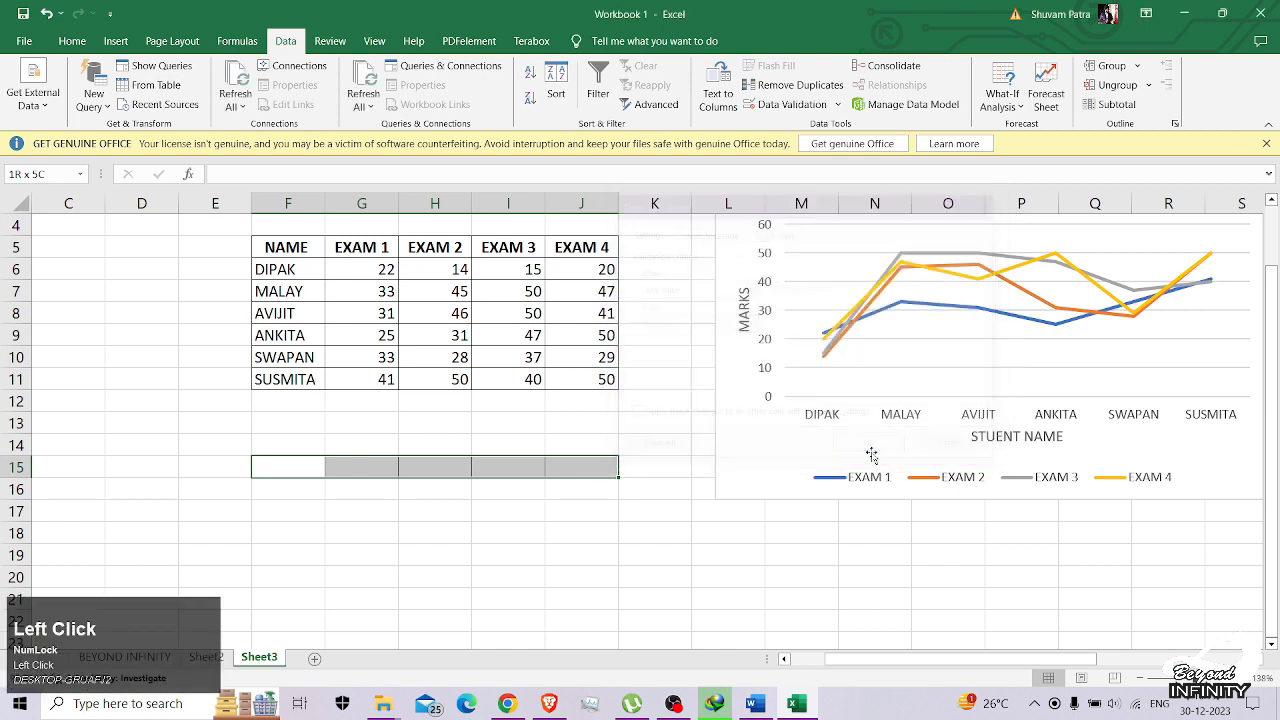
- Enter 88 in F15 and 10 in G15 to test the cells without validation
{"action": "left_click", "coordinate": [305, 473]}
{"action": "type", "text": "88"}
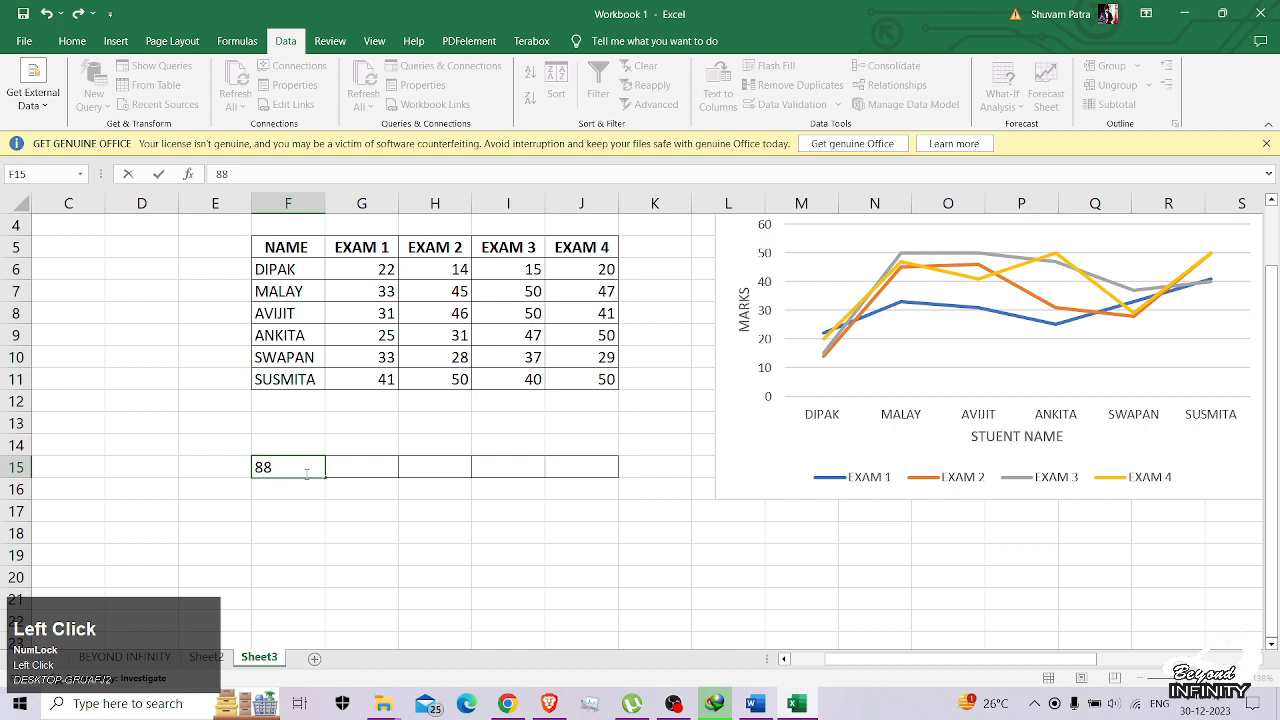
{"action": "key", "text": "Return"}
{"action": "key", "text": "Right"}
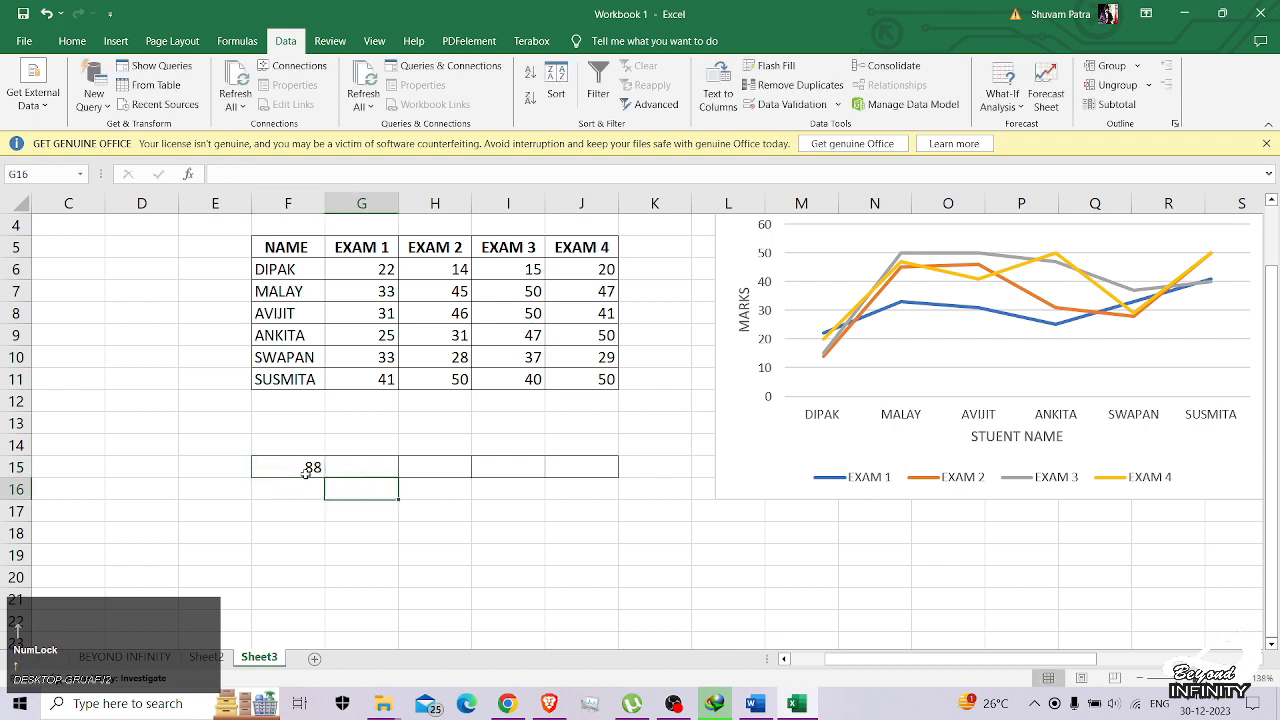
{"action": "key", "text": "Up"}
{"action": "type", "text": "10"}
{"action": "key", "text": "Return"}
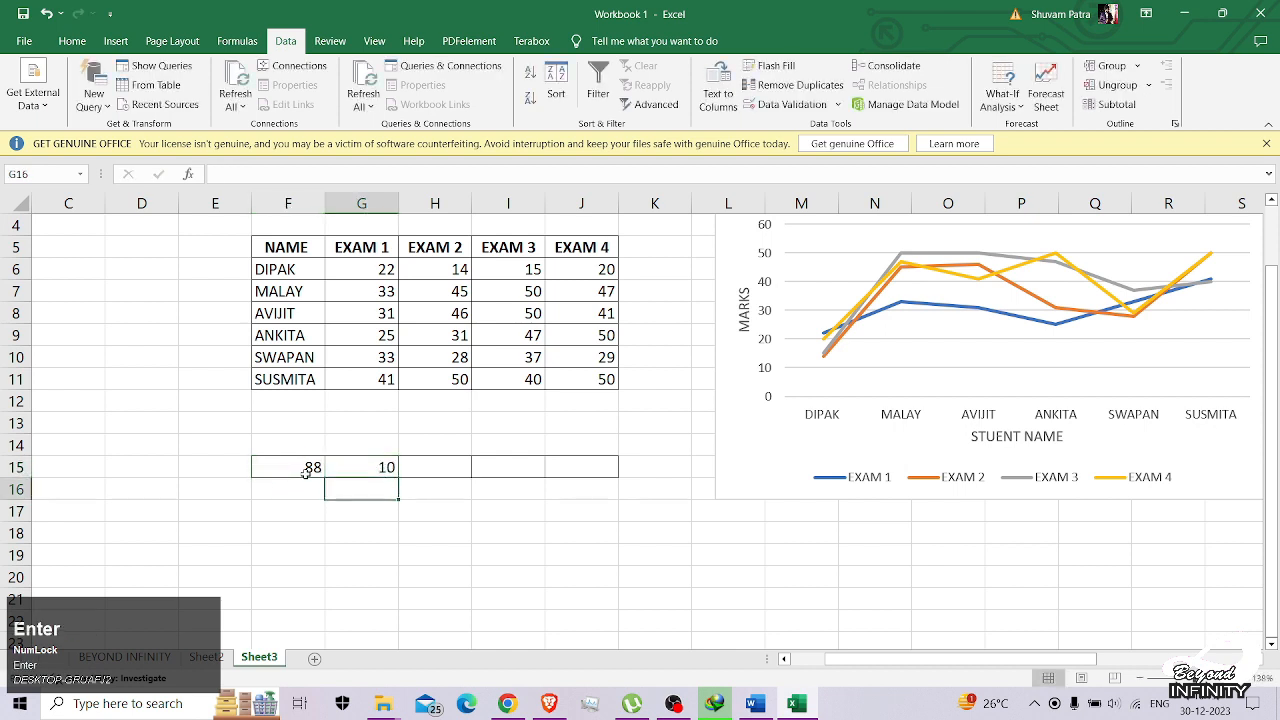
- Switch to Word to read exercise questions 9 to 12 and return to the Excel workbook
{"action": "left_click", "coordinate": [410, 470]}
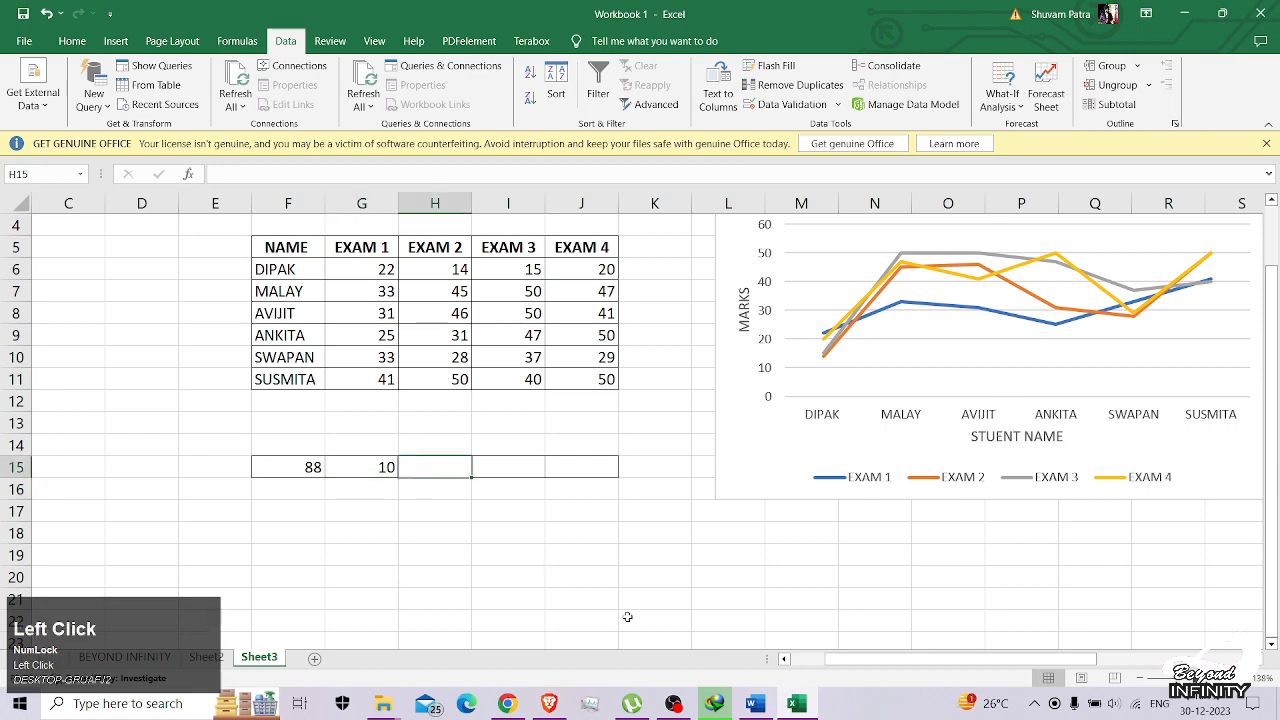
{"action": "left_click", "coordinate": [755, 704]}
{"action": "scroll", "coordinate": [630, 608], "scroll_direction": "down", "scroll_amount": 5}
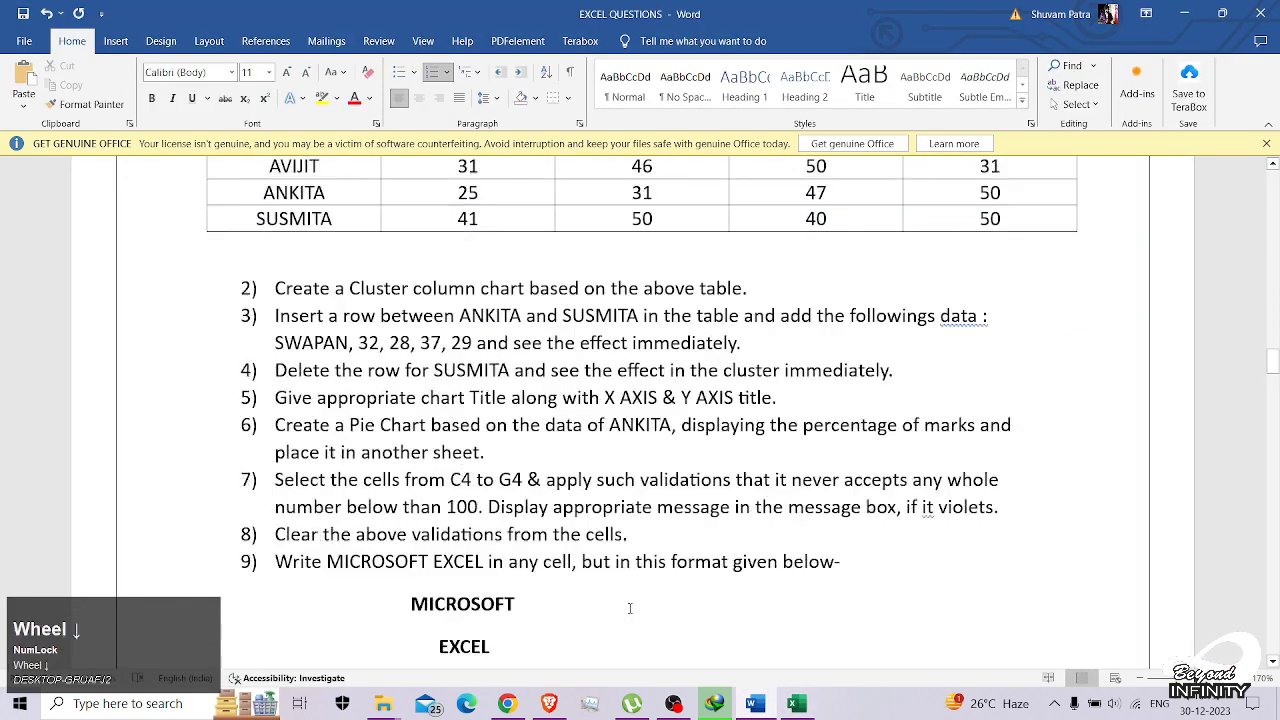
{"action": "key", "text": "alt+Tab"}
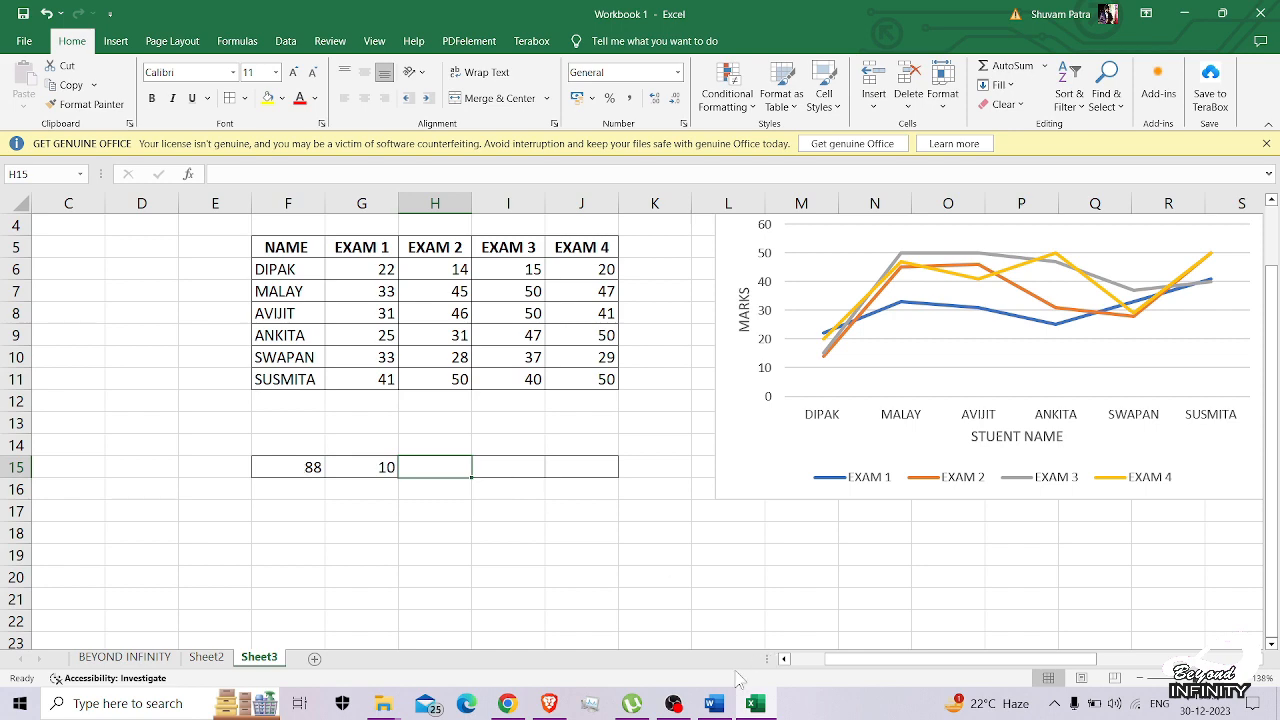
{"action": "left_click", "coordinate": [714, 704]}
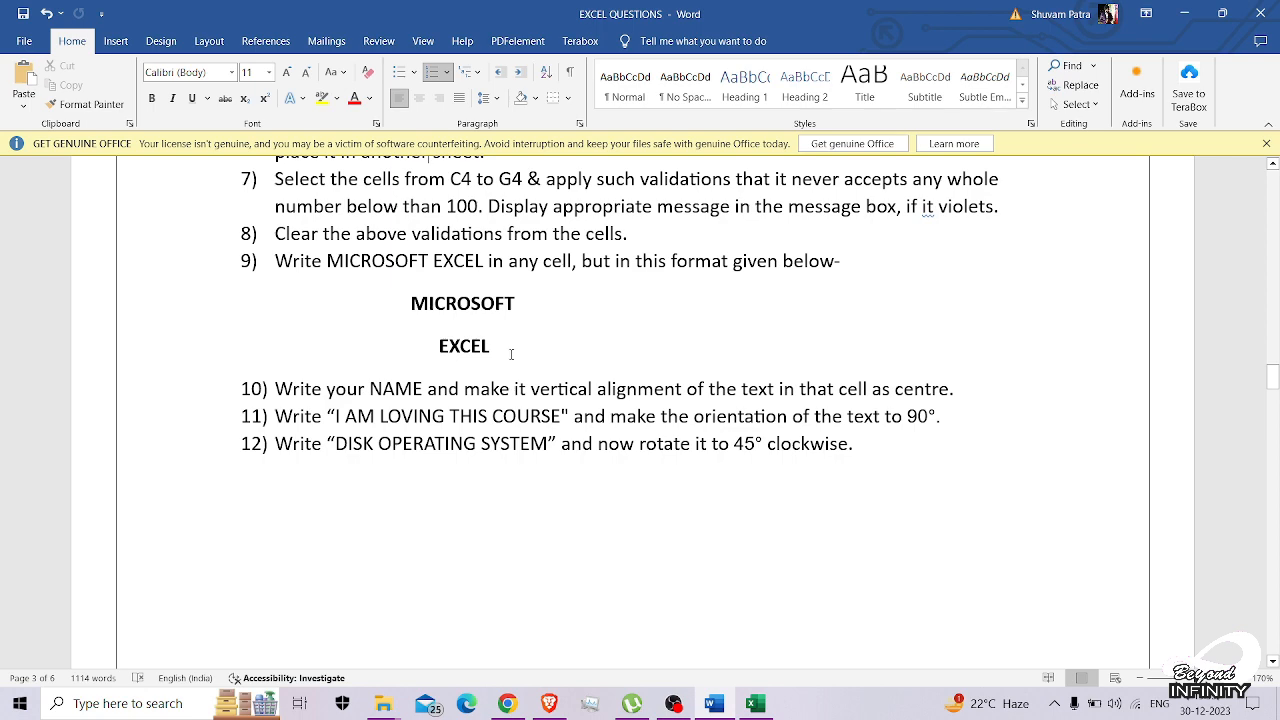
{"action": "left_click", "coordinate": [755, 704]}
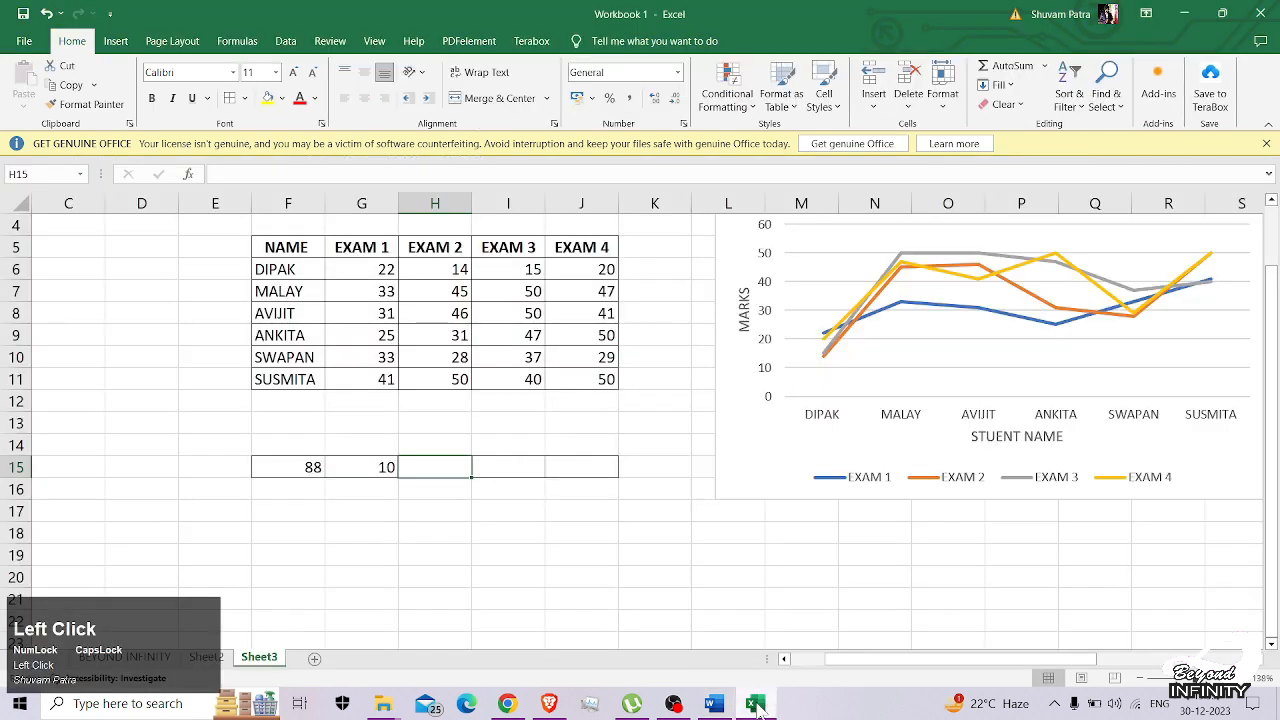
- Enter the text MICROSOFT EXCECL in cell D15
{"action": "left_click", "coordinate": [151, 469]}
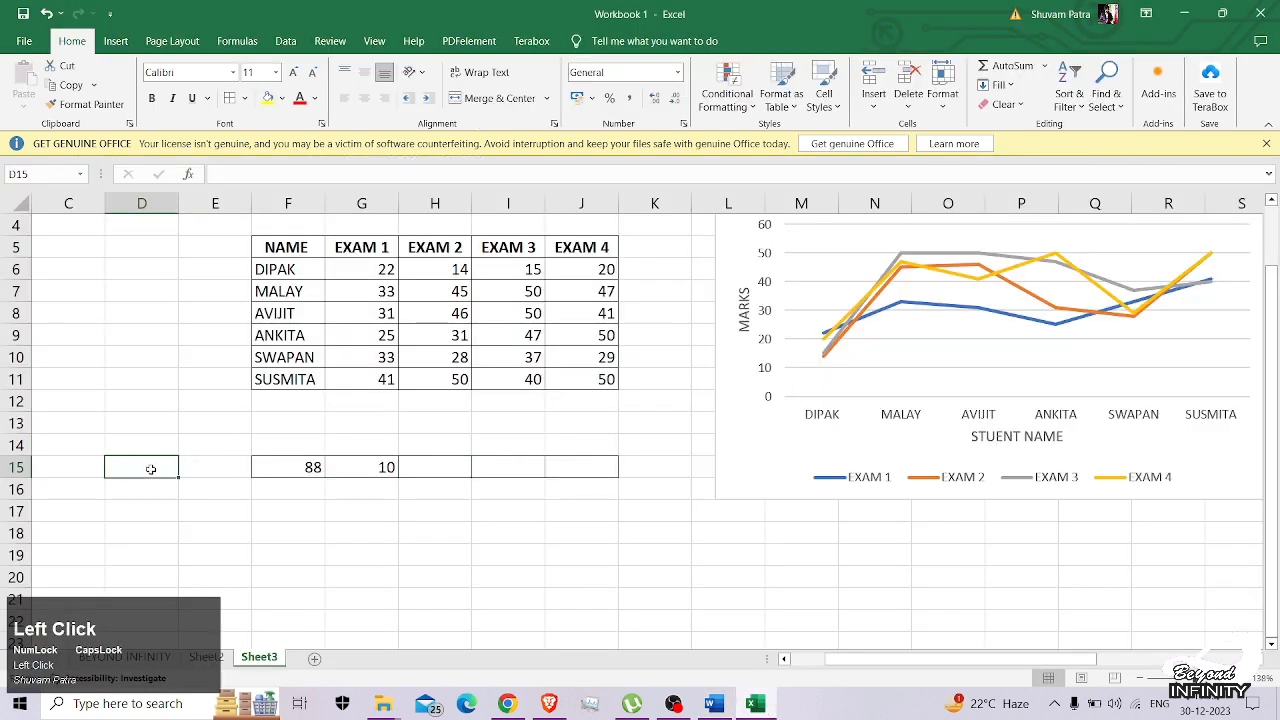
{"action": "type", "text": "MICROSOFT EX"}
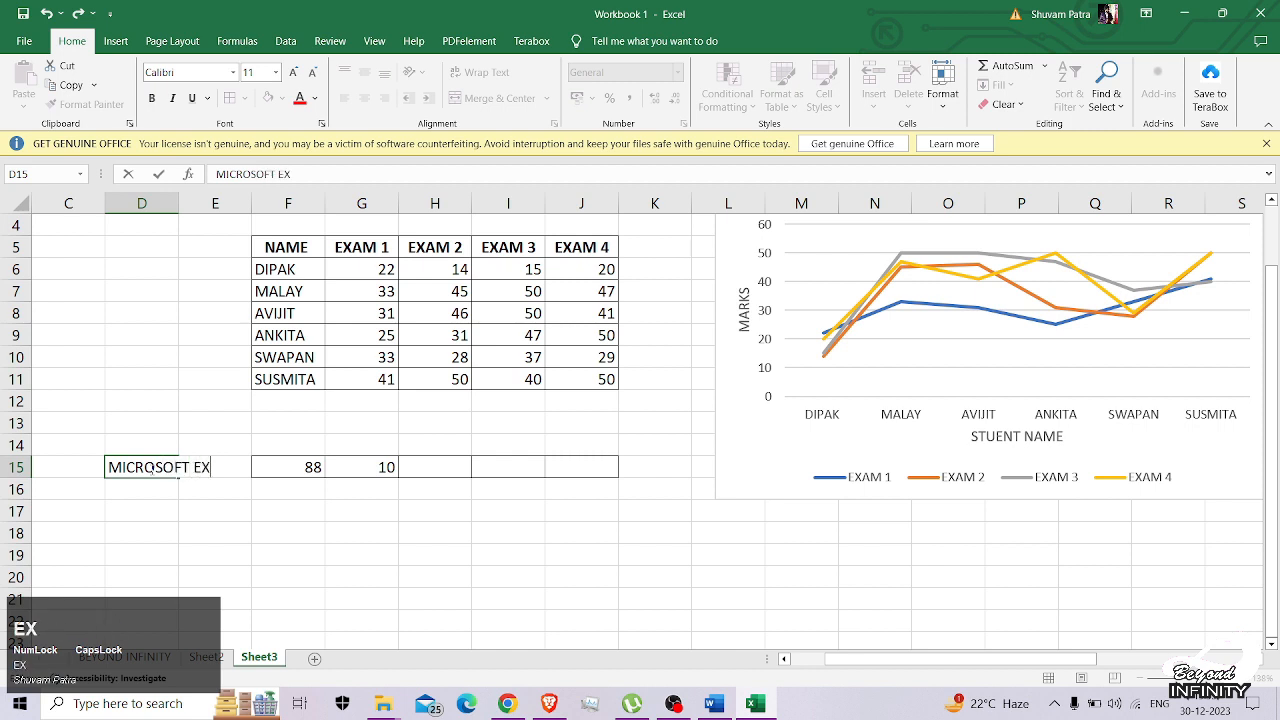
{"action": "type", "text": "CECL"}
{"action": "key", "text": "Return"}
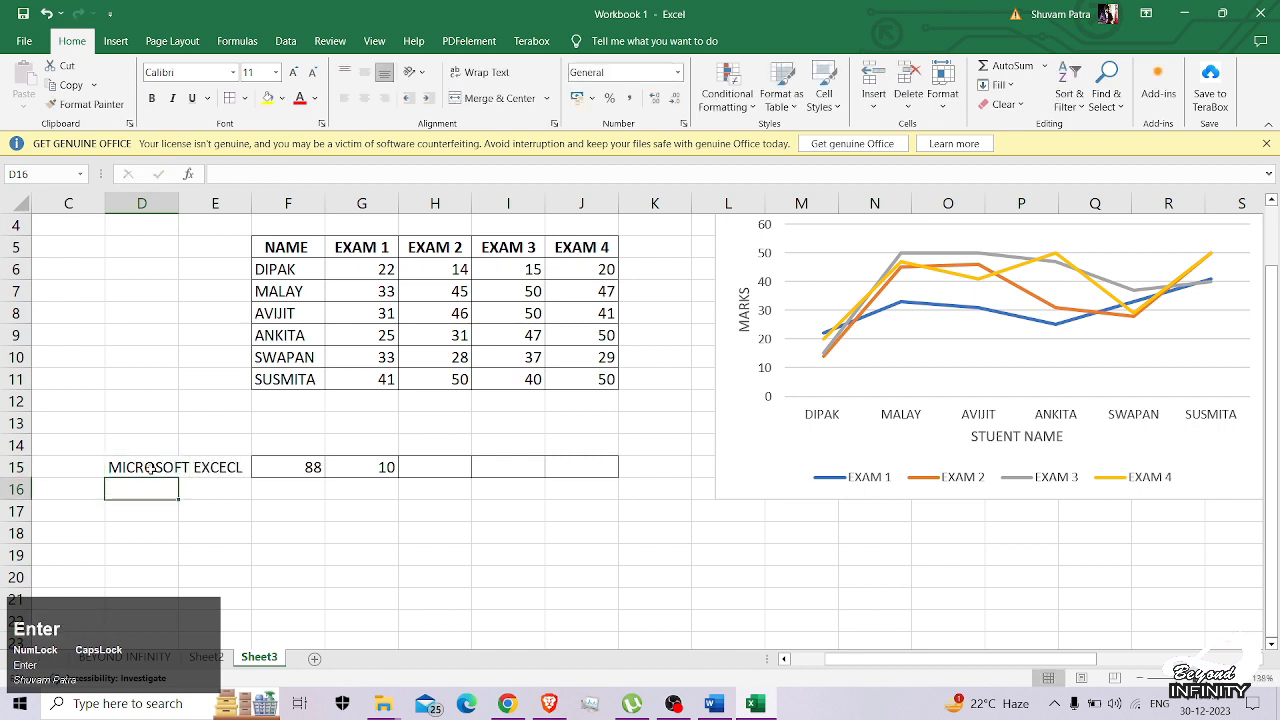
- Wrap the D15 text, widen column D so MICROSOFT fits on one line, and centre the text horizontally
{"action": "key", "text": "Up"}
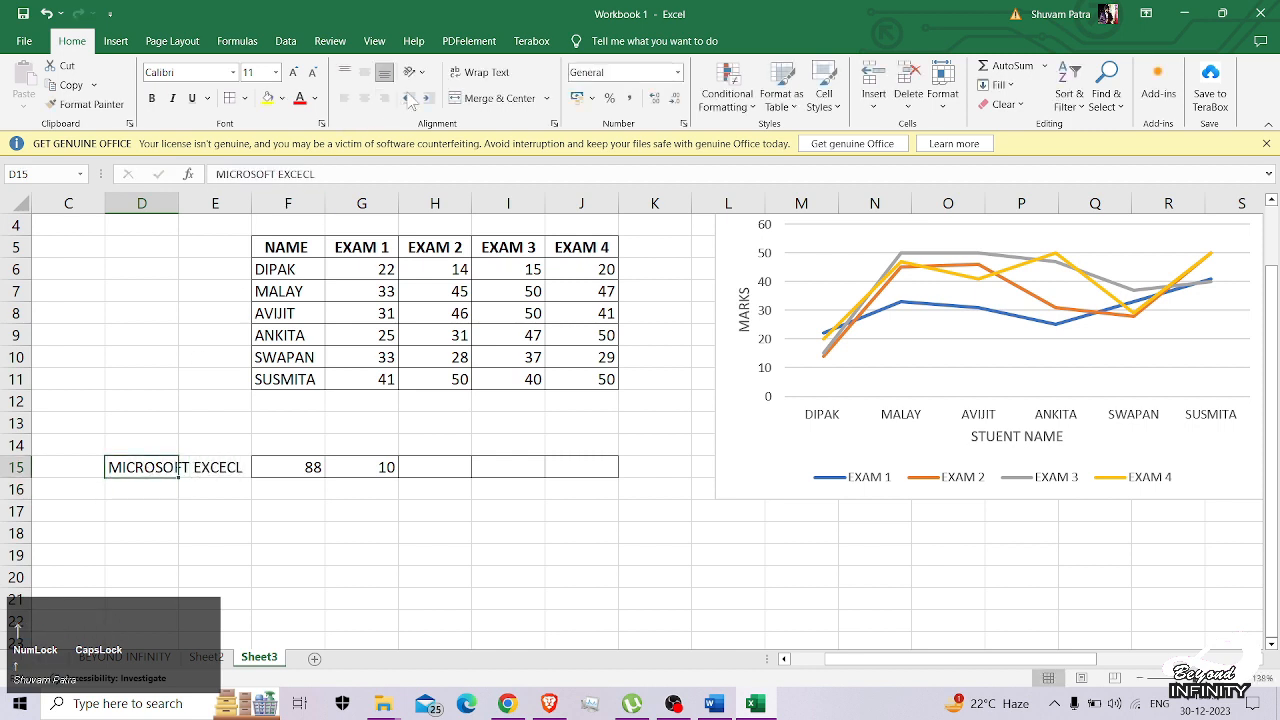
{"action": "left_click", "coordinate": [488, 73]}
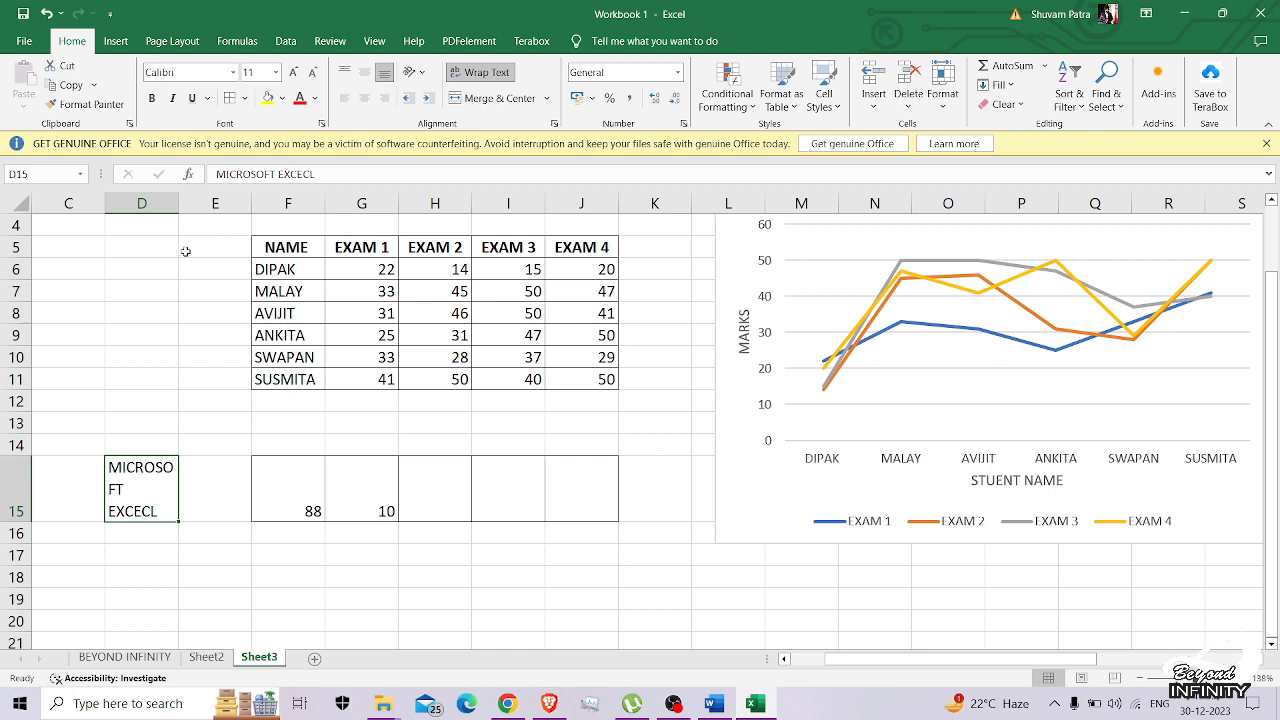
{"action": "left_click_drag", "start_coordinate": [177, 204], "coordinate": [193, 203]}
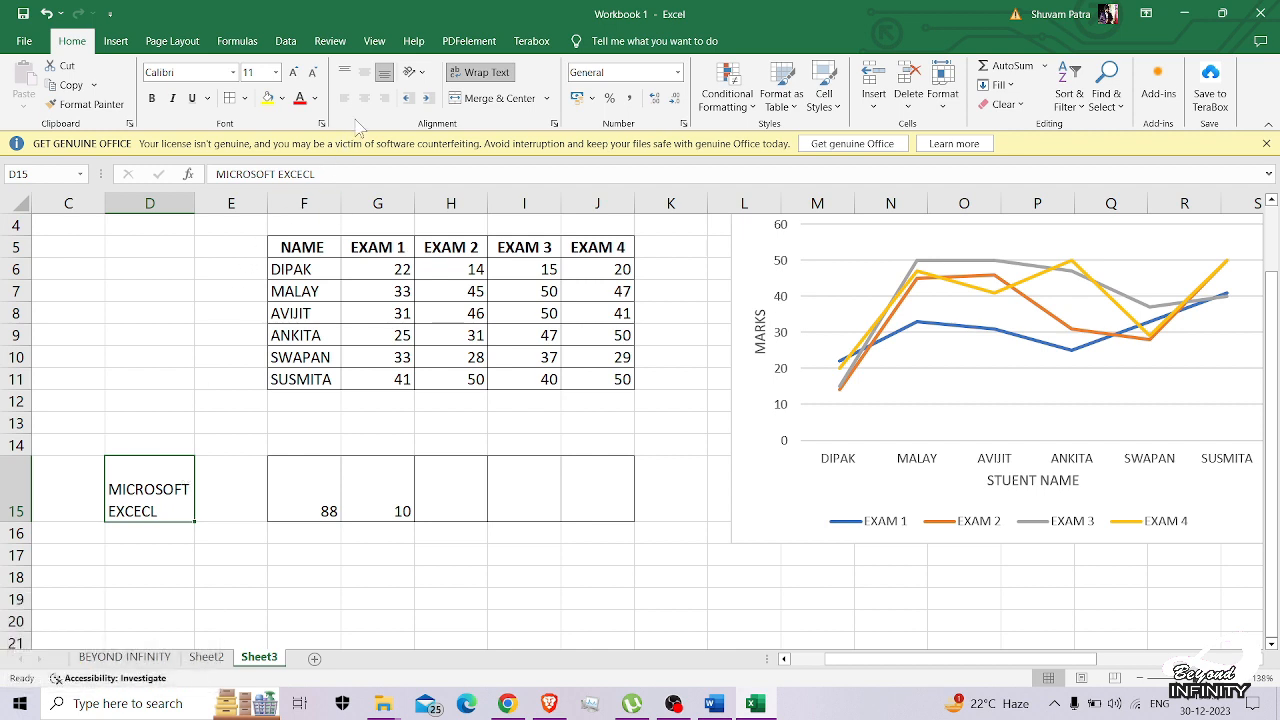
{"action": "left_click", "coordinate": [364, 98]}
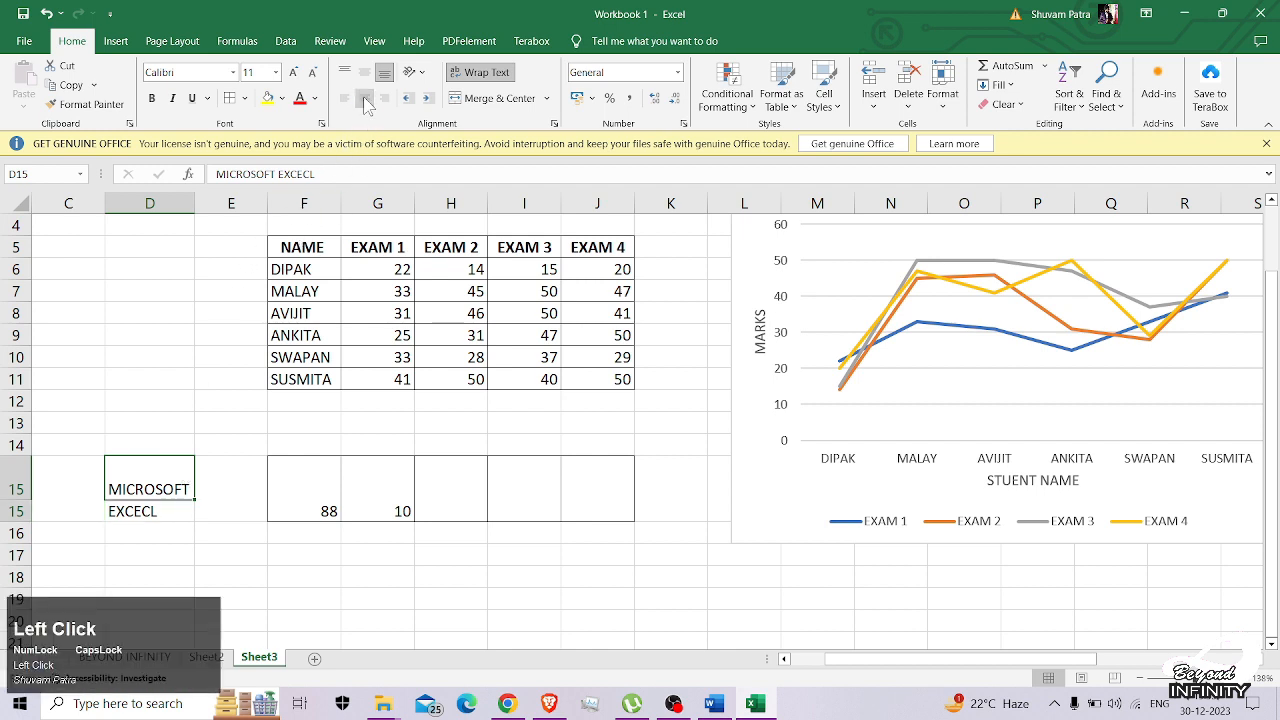
{"action": "left_click", "coordinate": [242, 558]}
- Check the format required by question 9 in Word, return to Excel and make the D15 text bold
{"action": "left_click", "coordinate": [713, 703]}
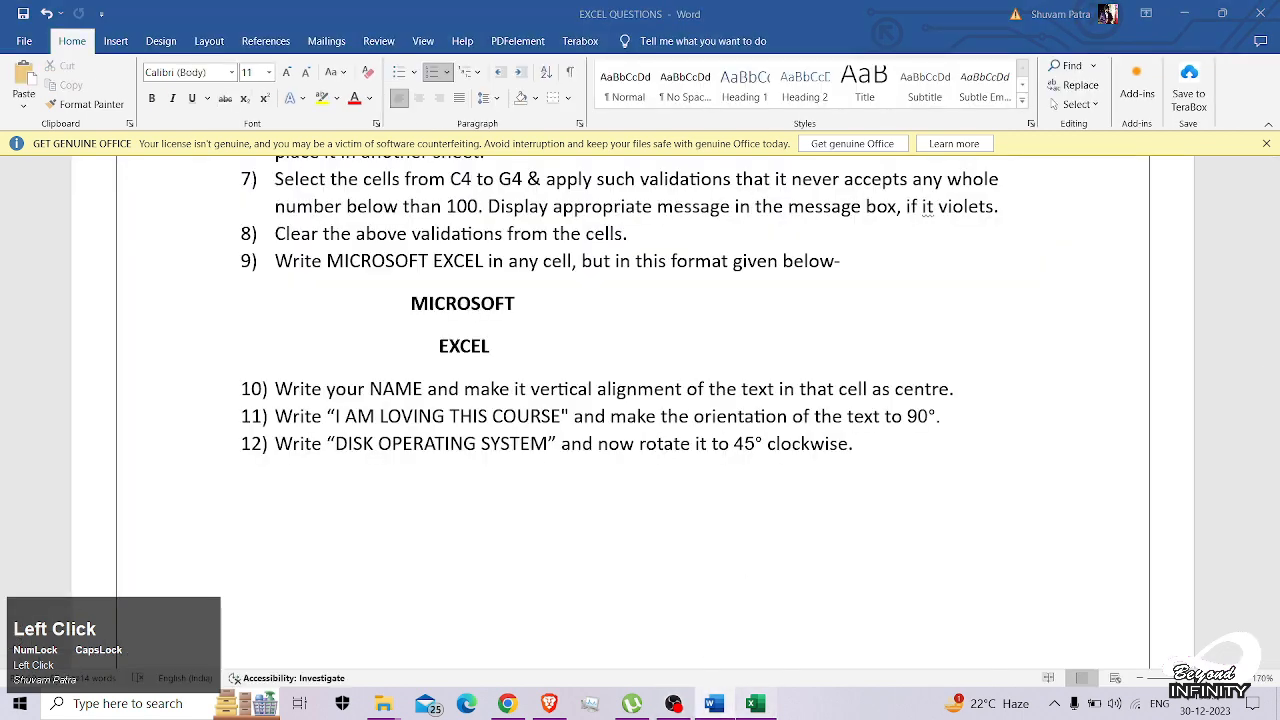
{"action": "left_click", "coordinate": [755, 703]}
{"action": "left_click", "coordinate": [150, 489]}
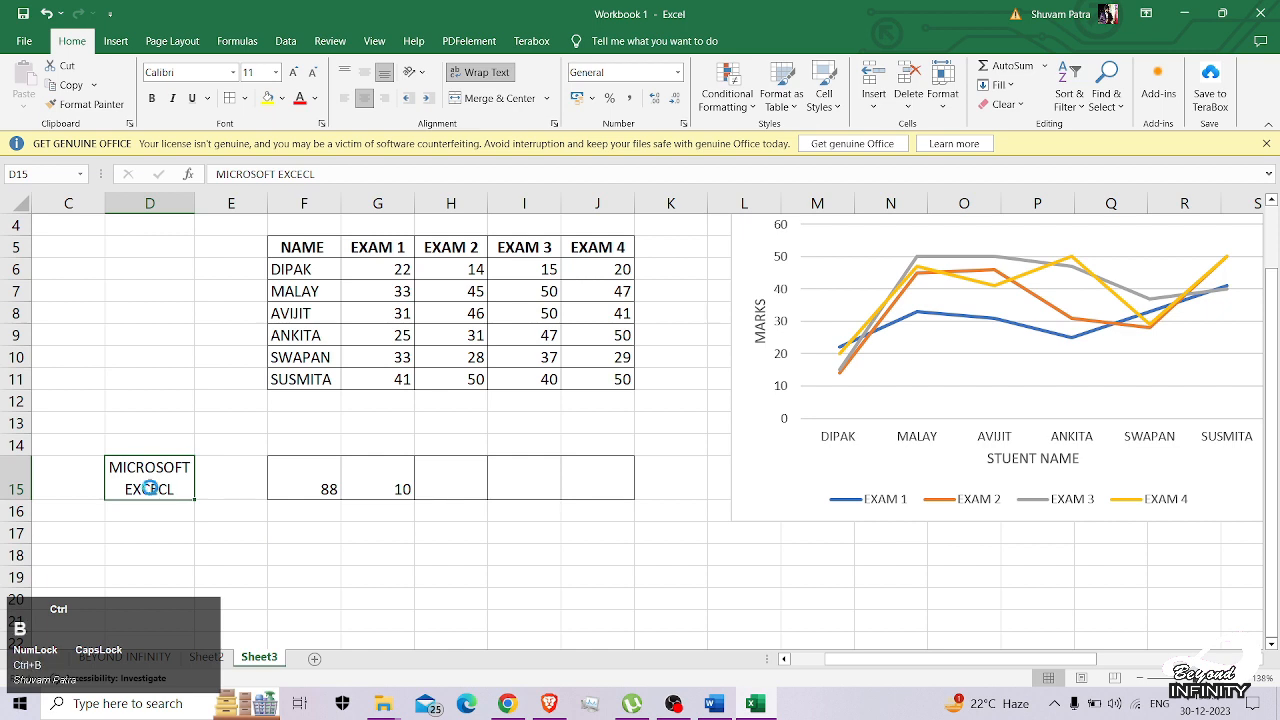
{"action": "key", "text": "ctrl+b"}
{"action": "left_click", "coordinate": [312, 525]}
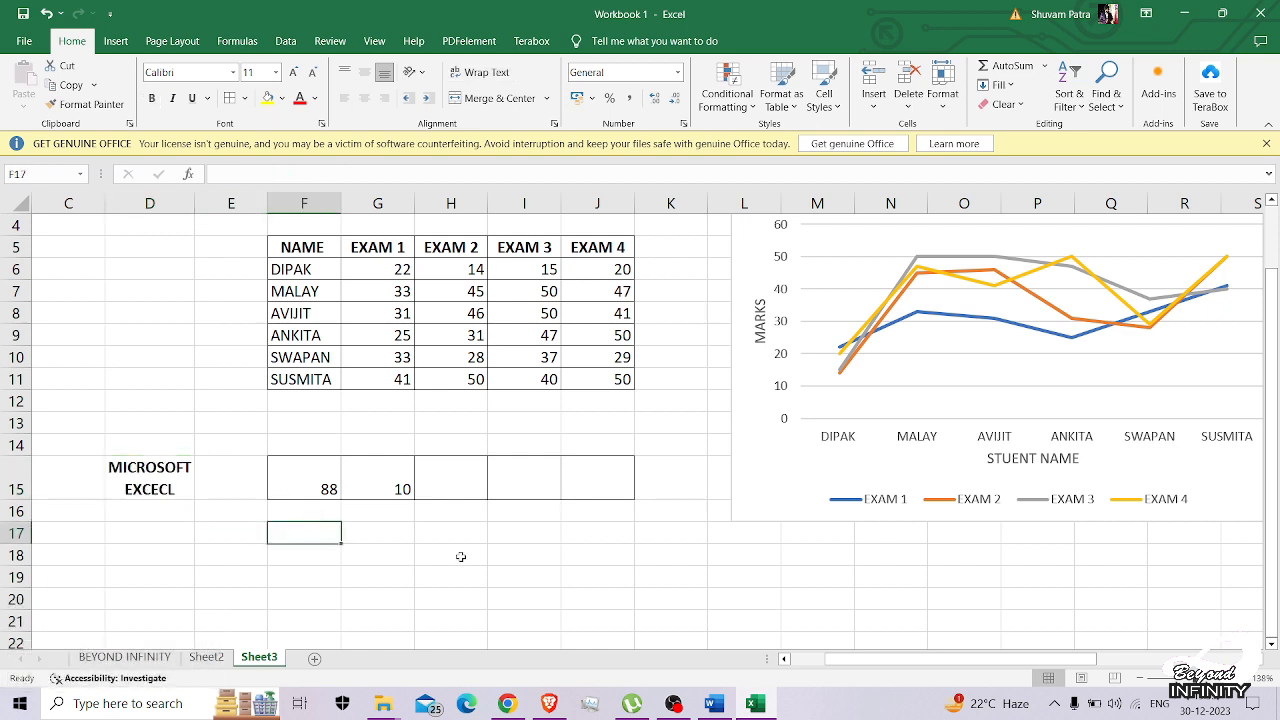
- Read question 10 in Word, return to Excel and enter BEYOND INFINITY in cell B11
{"action": "left_click", "coordinate": [713, 704]}
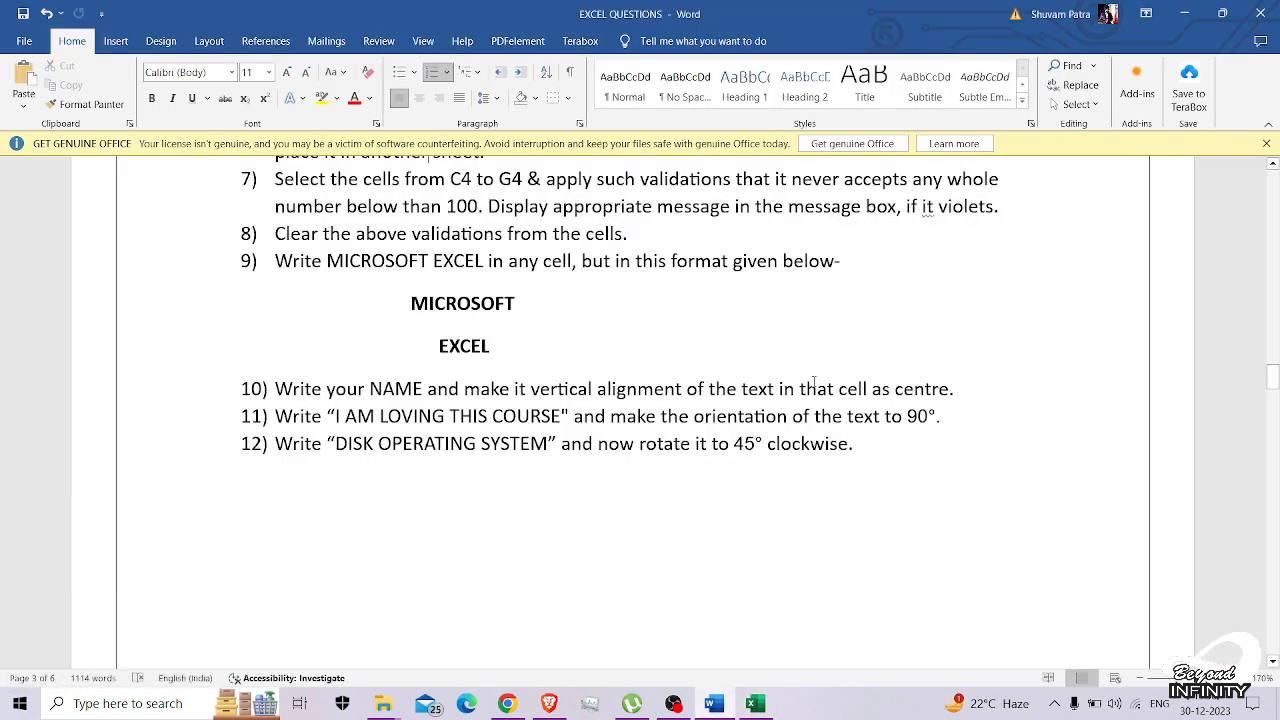
{"action": "left_click", "coordinate": [755, 704]}
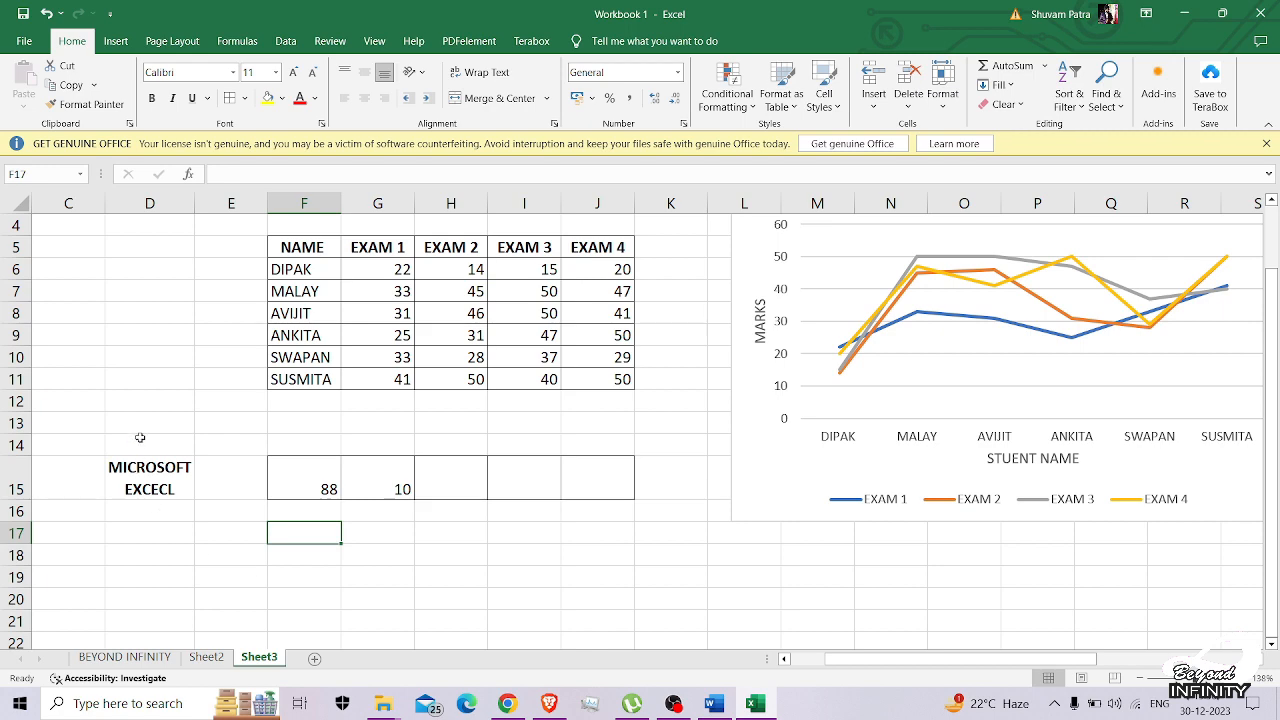
{"action": "scroll", "coordinate": [288, 420], "scroll_direction": "left", "scroll_amount": 2}
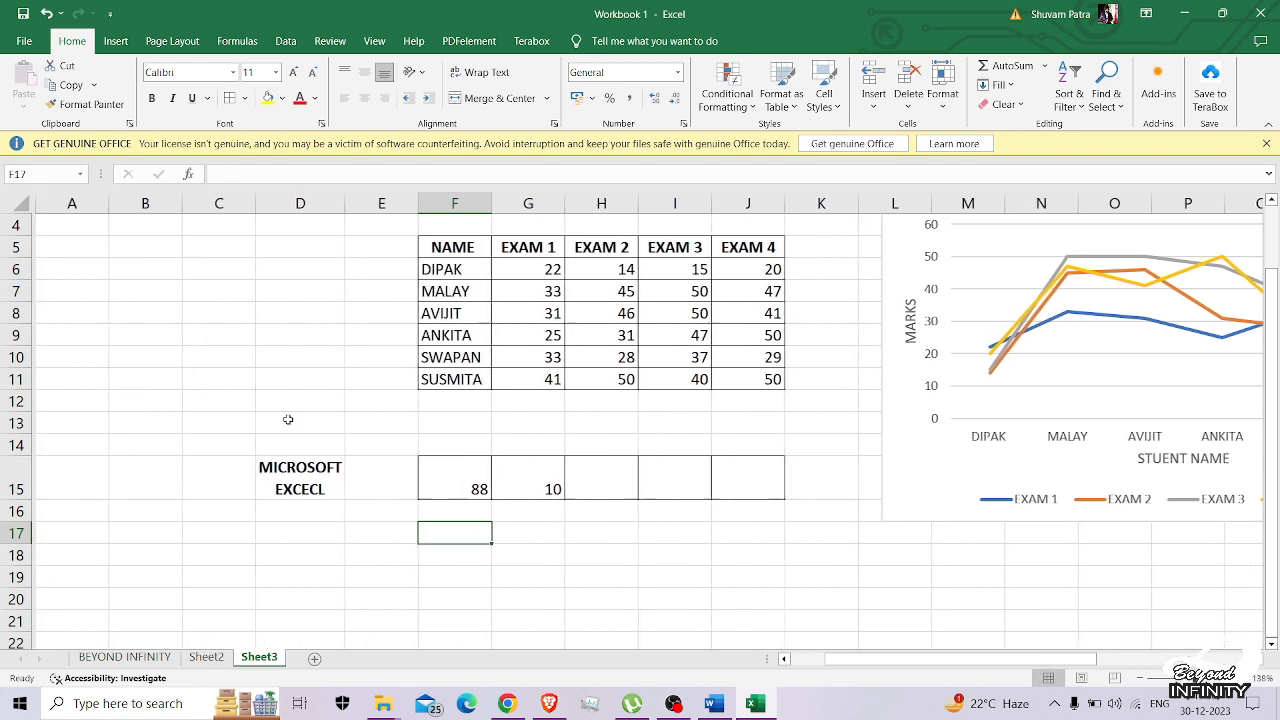
{"action": "left_click", "coordinate": [123, 381]}
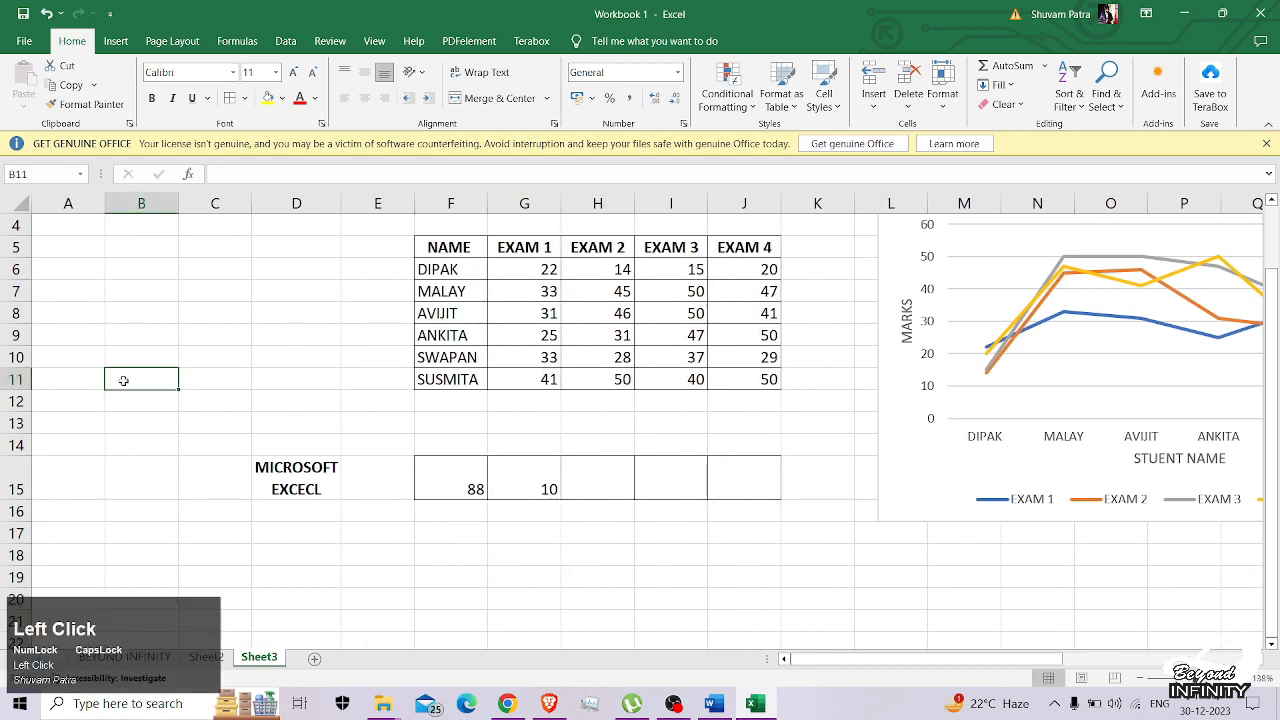
{"action": "type", "text": "BEYON I"}
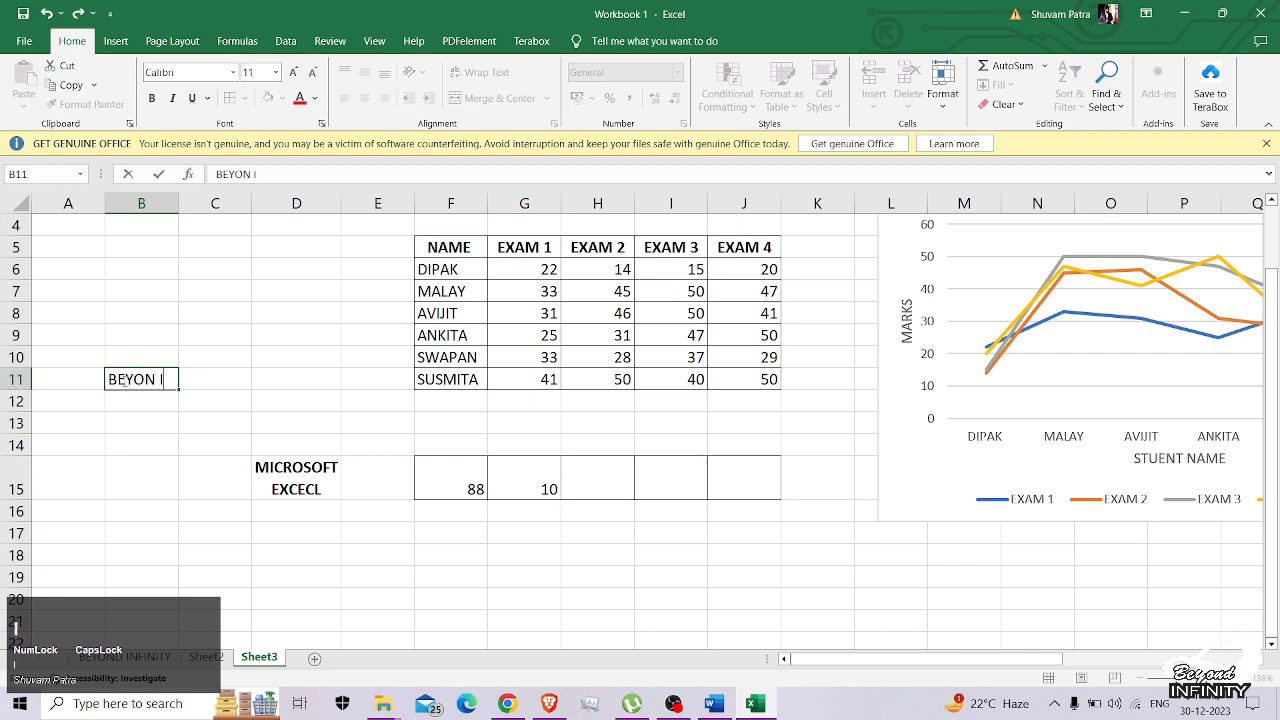
{"action": "type", "text": "NIFINITY"}
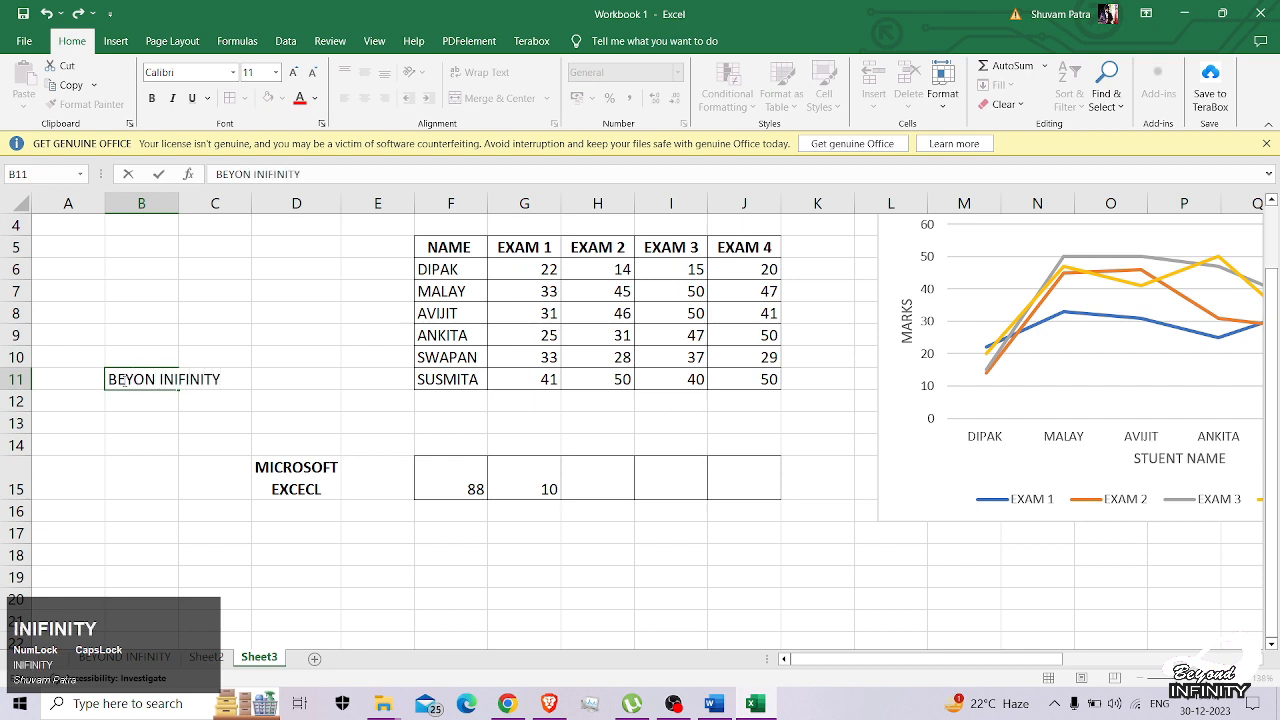
{"action": "key", "text": "Left"}
{"action": "key", "text": "Right"}
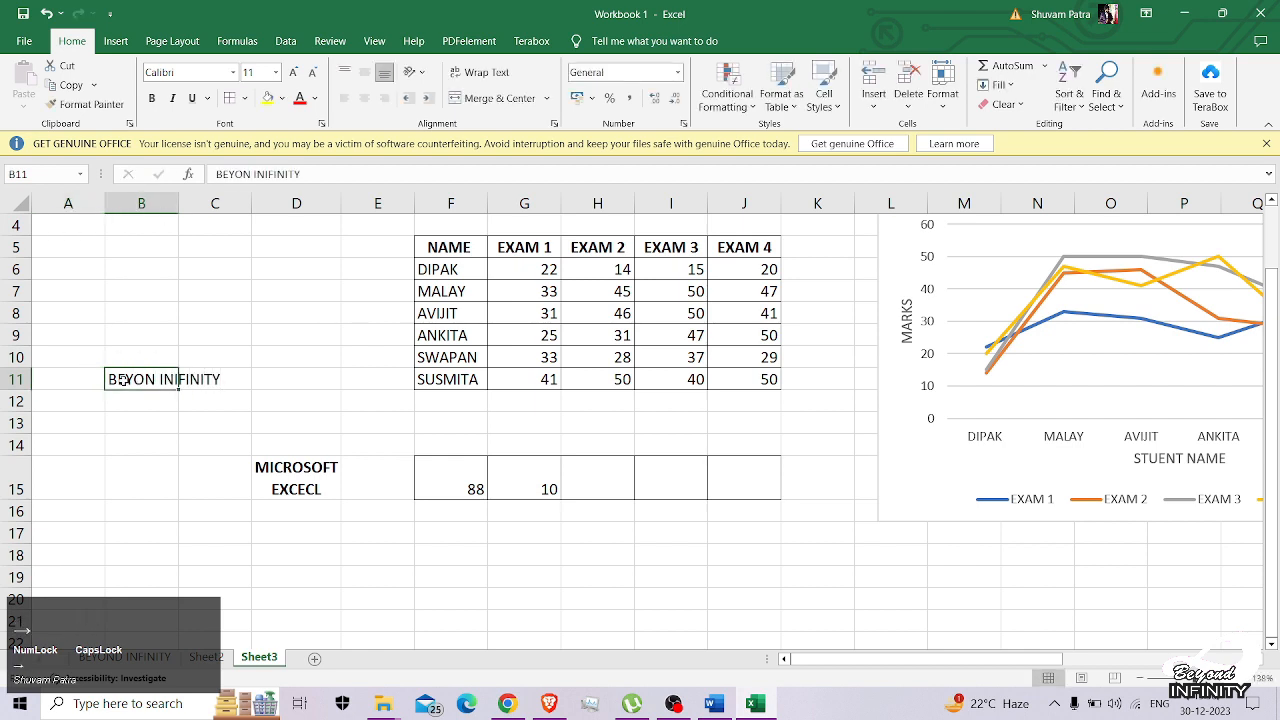
{"action": "type", "text": "BEYOND "}
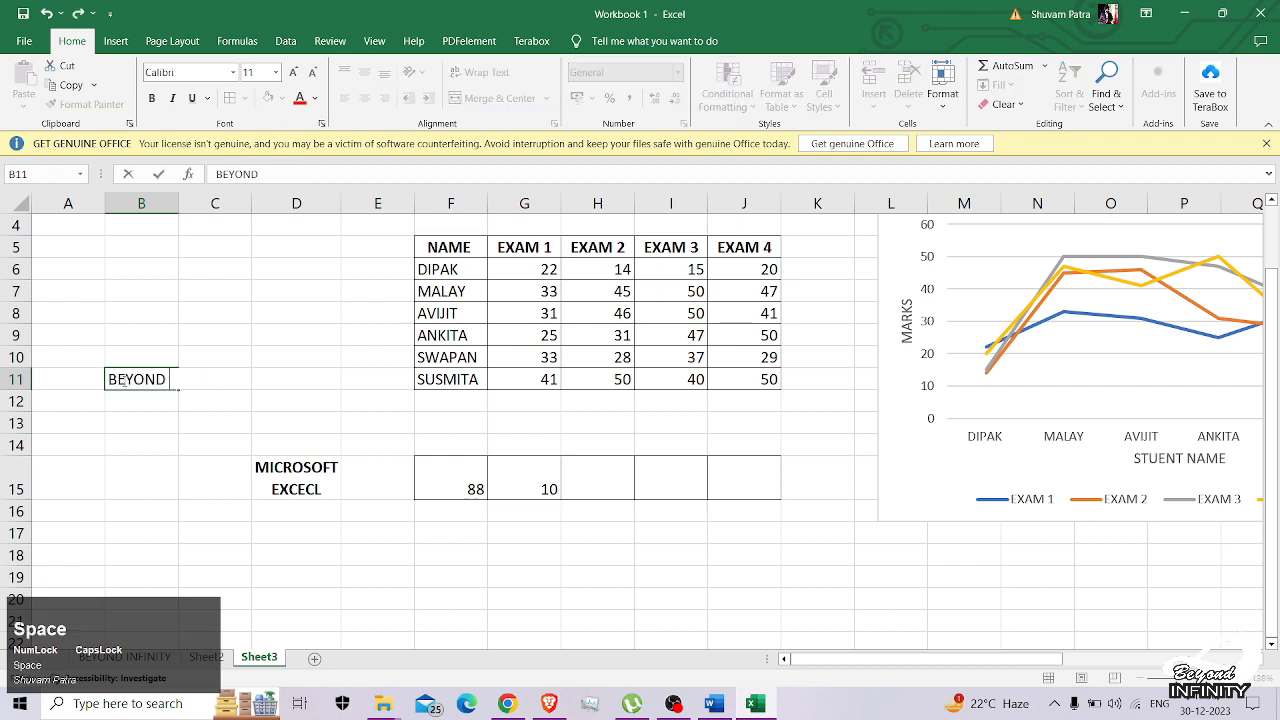
{"action": "type", "text": "INFINITY"}
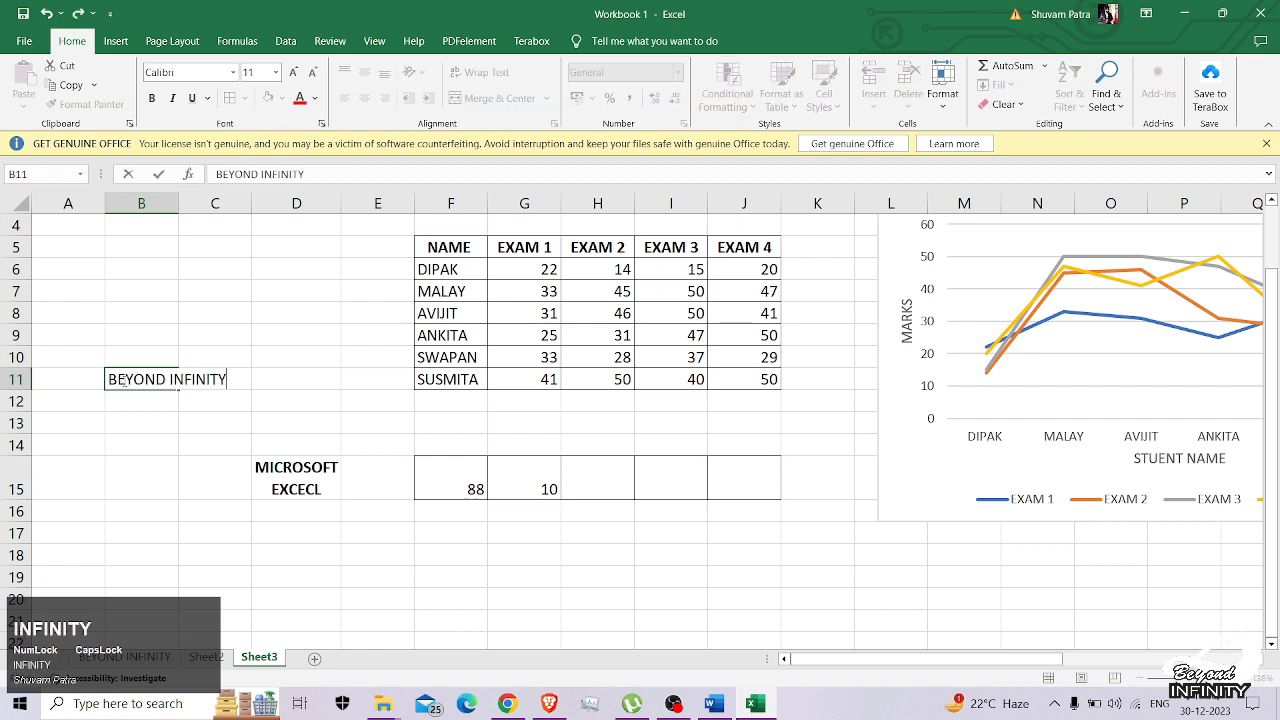
{"action": "key", "text": "Return"}
- Rotate the B11 text up so it reads vertically, and centre it horizontally in the cell
{"action": "key", "text": "Up"}
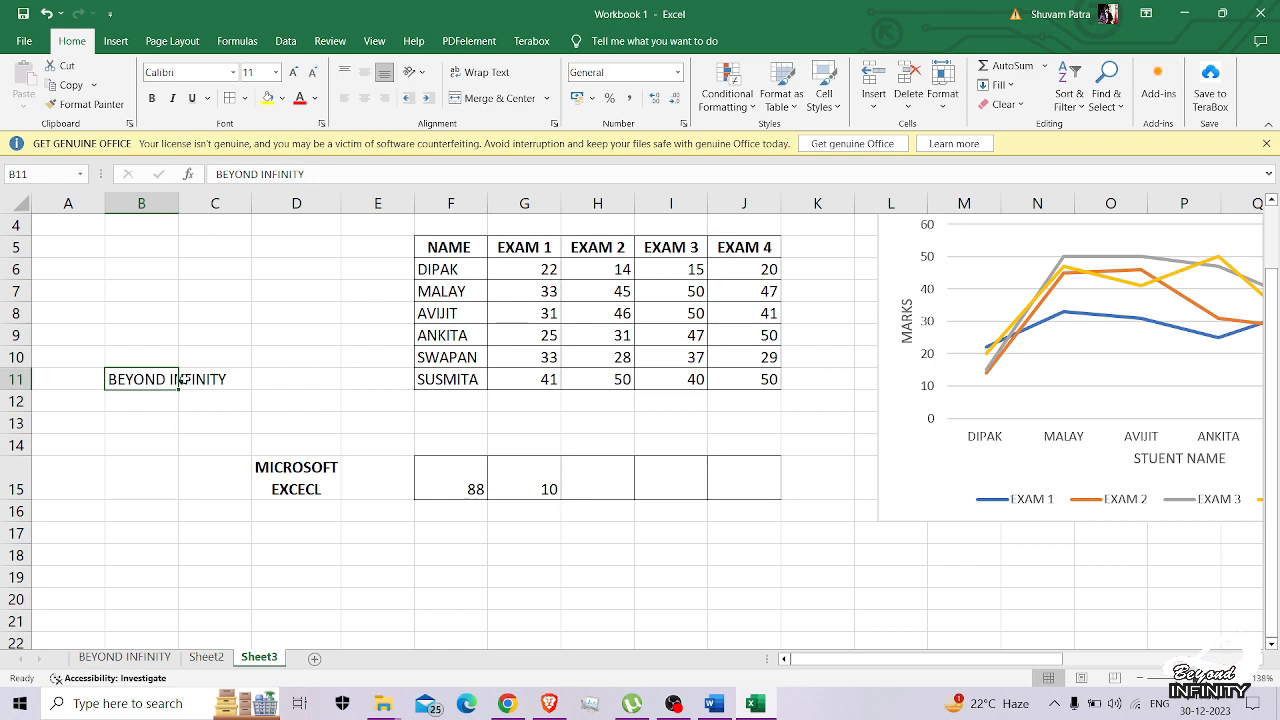
{"action": "left_click", "coordinate": [127, 381]}
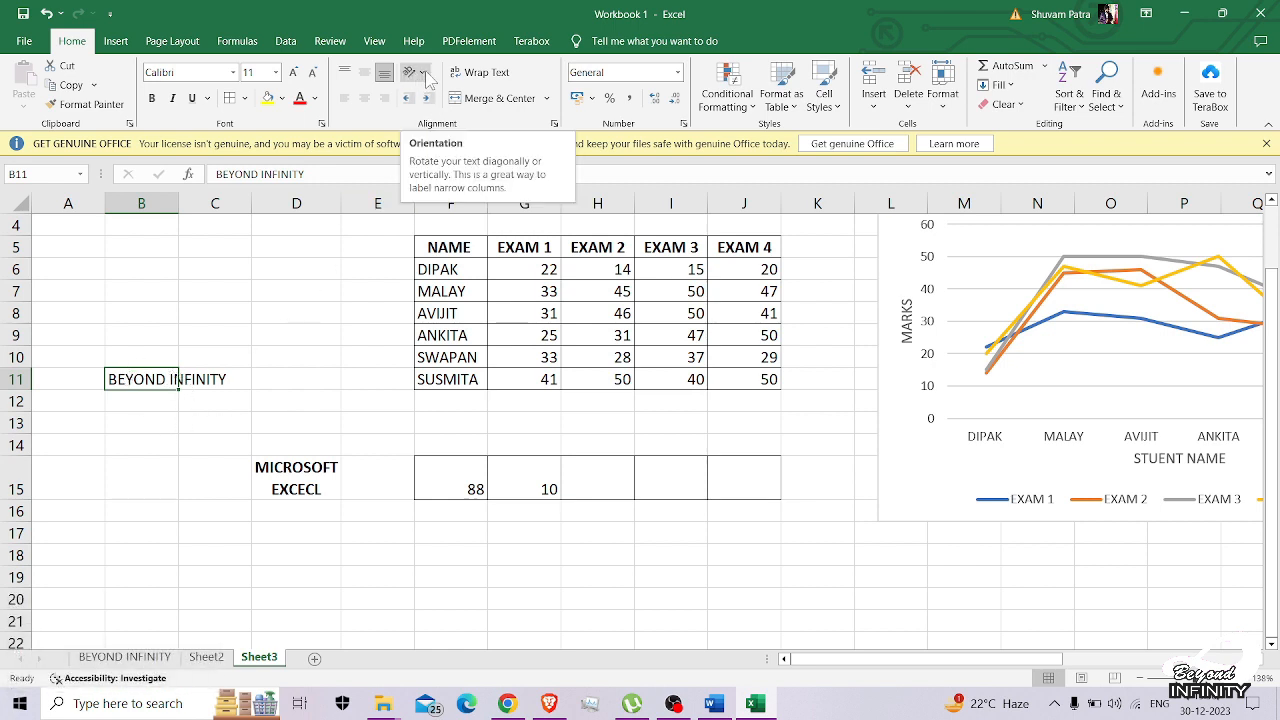
{"action": "left_click", "coordinate": [420, 75]}
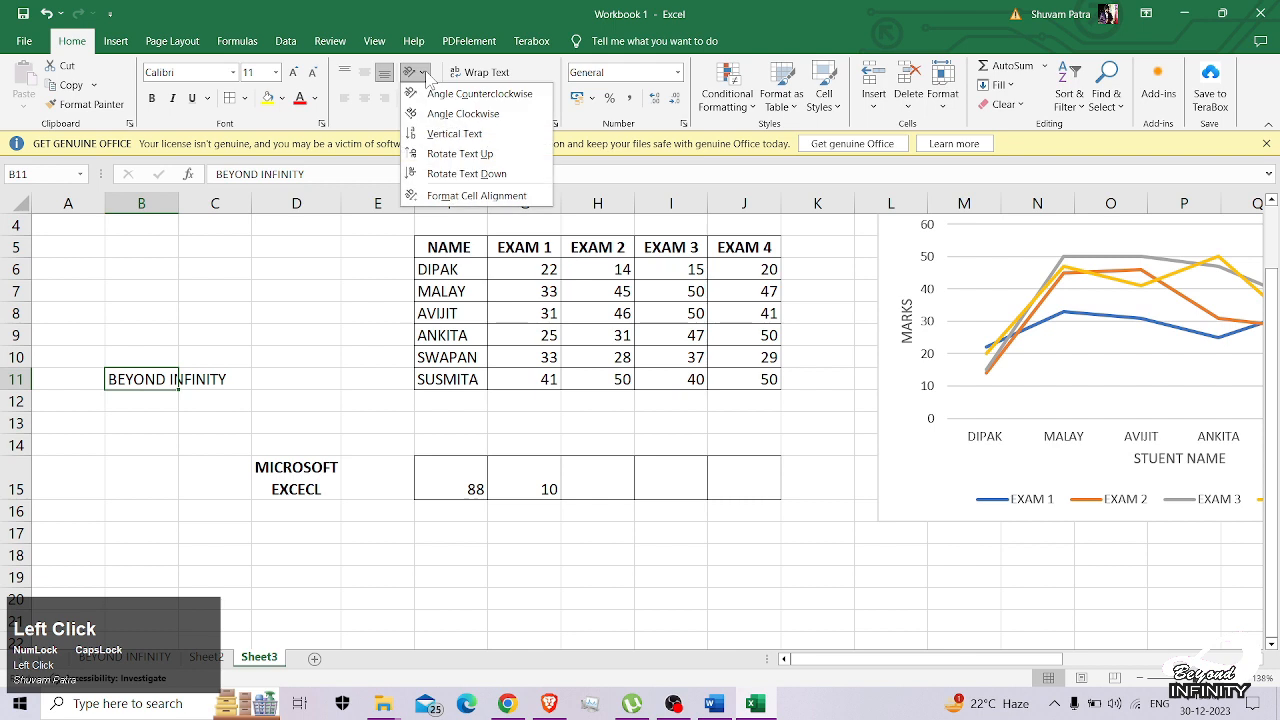
{"action": "left_click", "coordinate": [463, 157]}
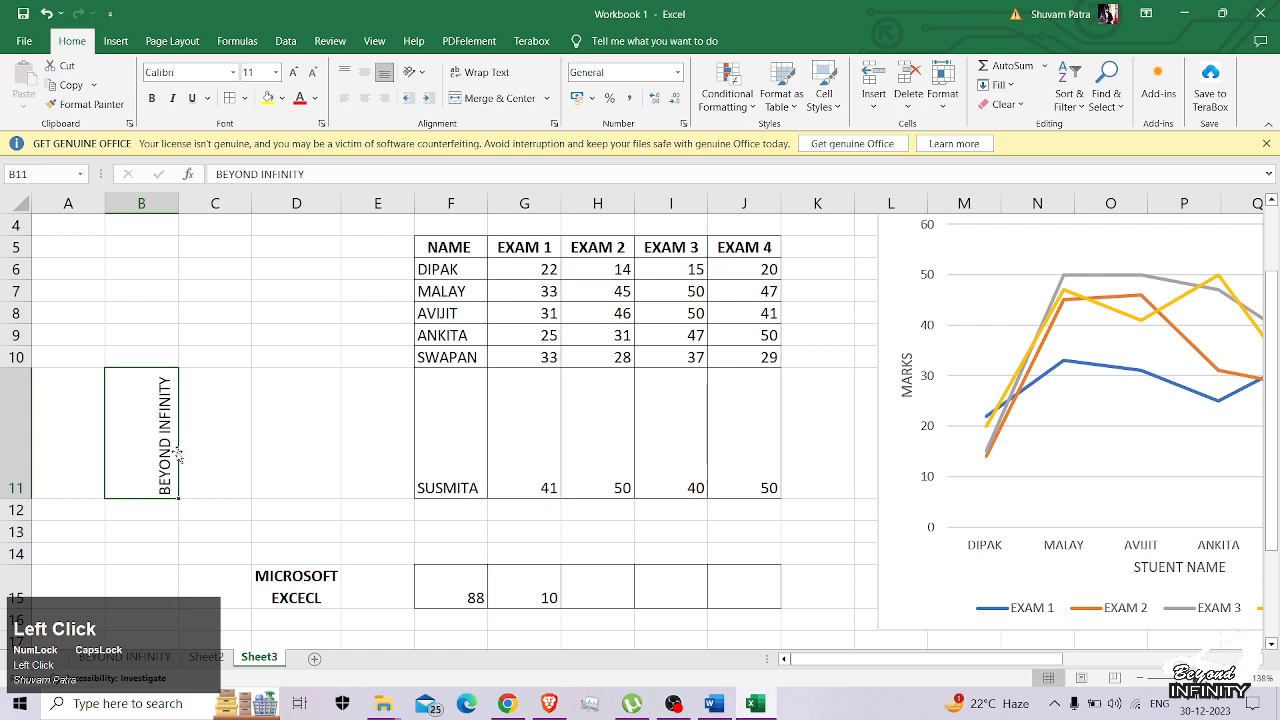
{"action": "left_click", "coordinate": [364, 100]}
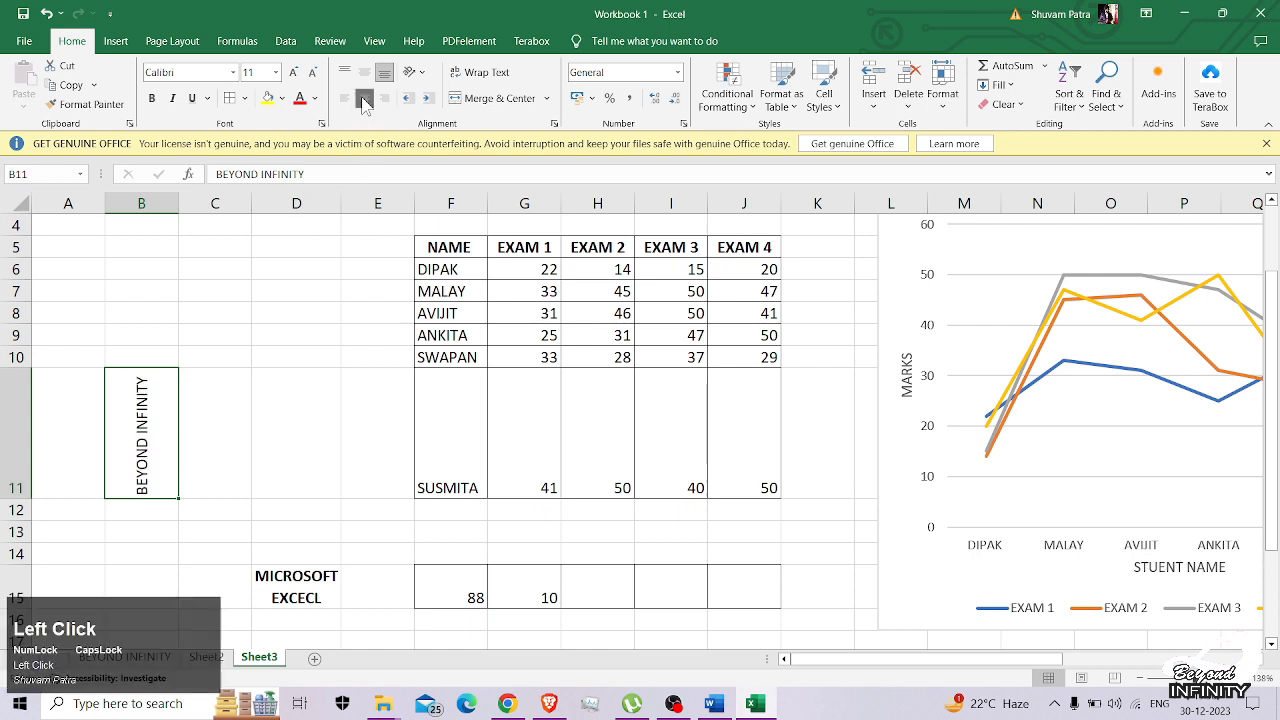
{"action": "left_click", "coordinate": [249, 291]}
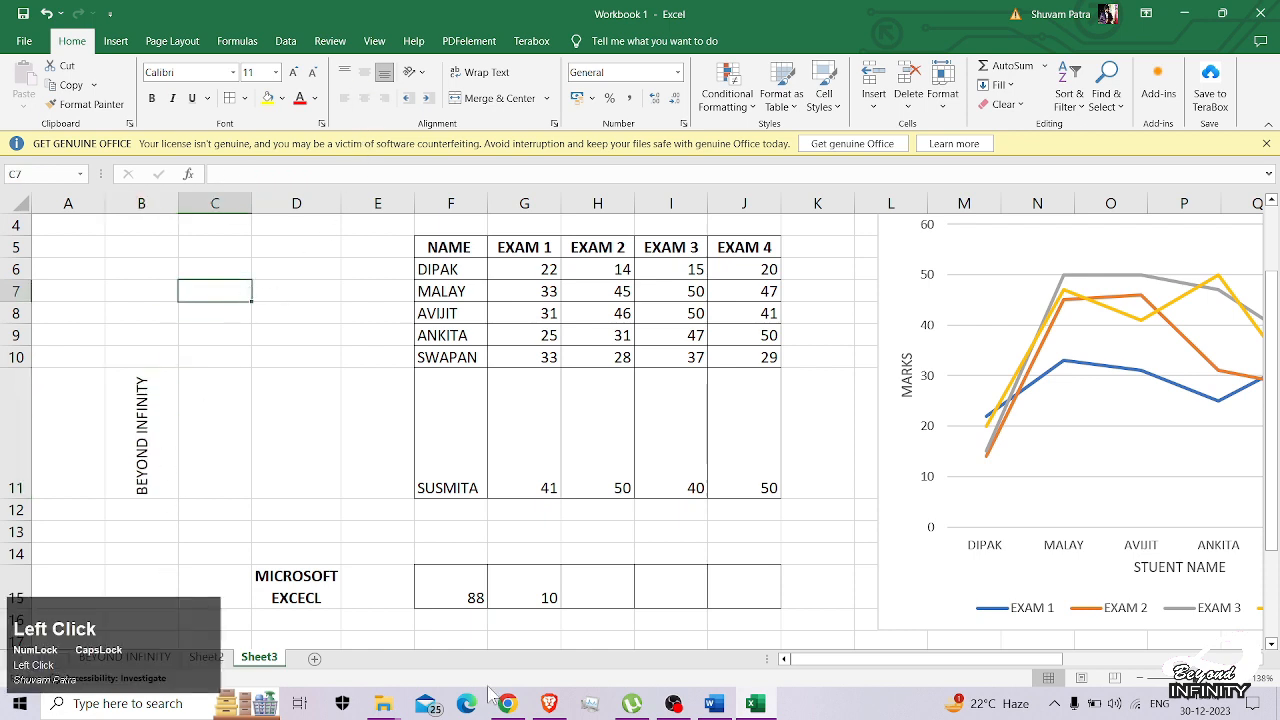
- Read question 11 in Word, return to Excel and enter I AM LOVING THIS COURSE in cell C21
{"action": "left_click", "coordinate": [714, 703]}
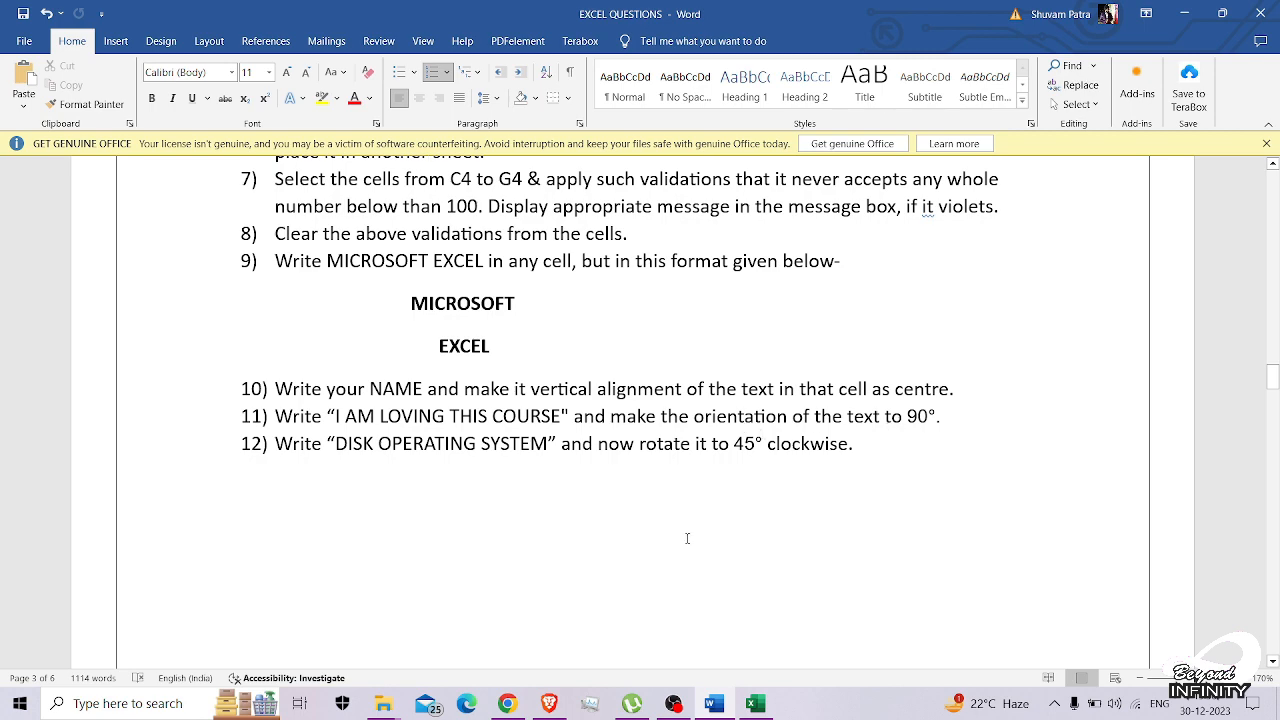
{"action": "scroll", "coordinate": [687, 538], "scroll_direction": "down", "scroll_amount": 1}
{"action": "left_click", "coordinate": [755, 703]}
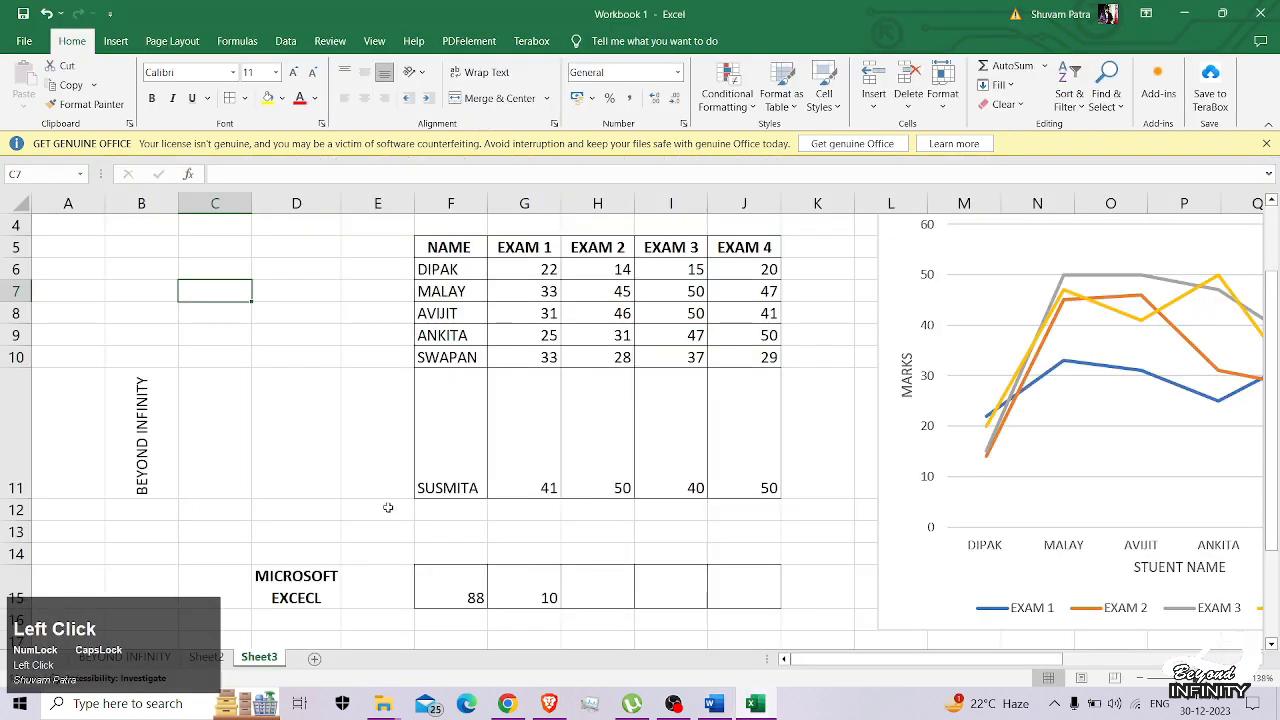
{"action": "scroll", "coordinate": [388, 508], "scroll_direction": "down", "scroll_amount": 3}
{"action": "left_click", "coordinate": [201, 444]}
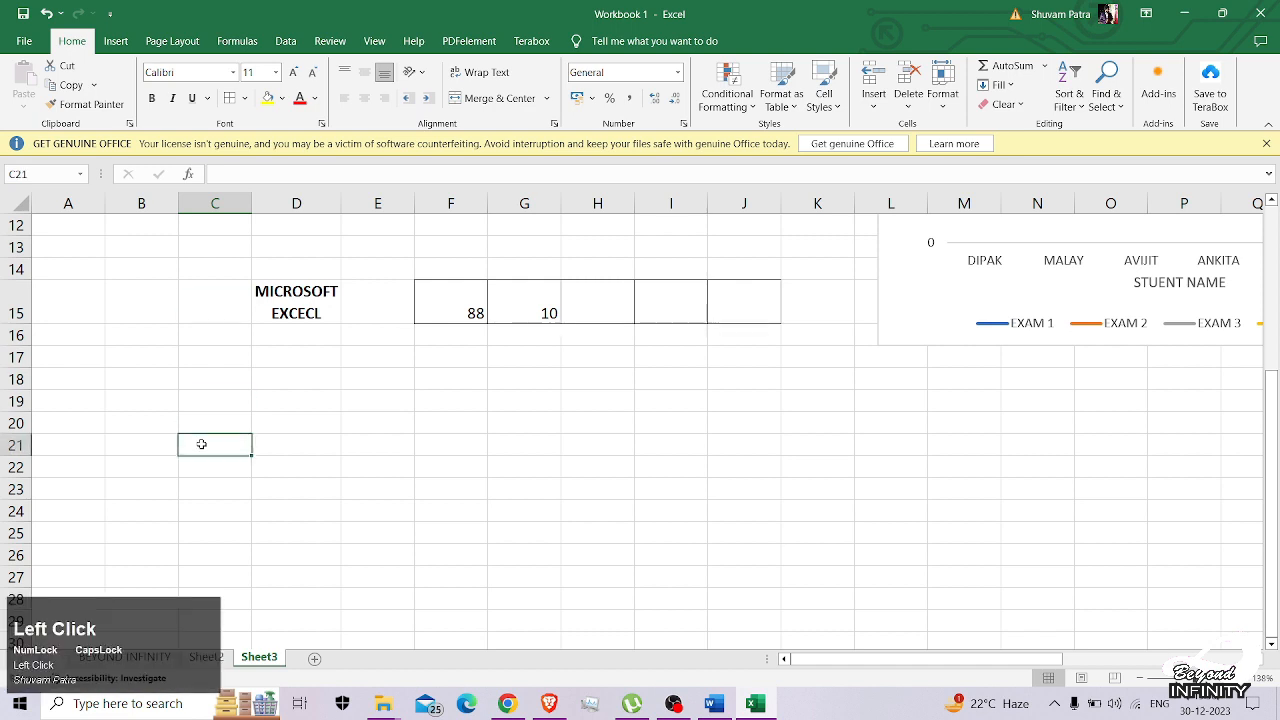
{"action": "type", "text": "I AM LO"}
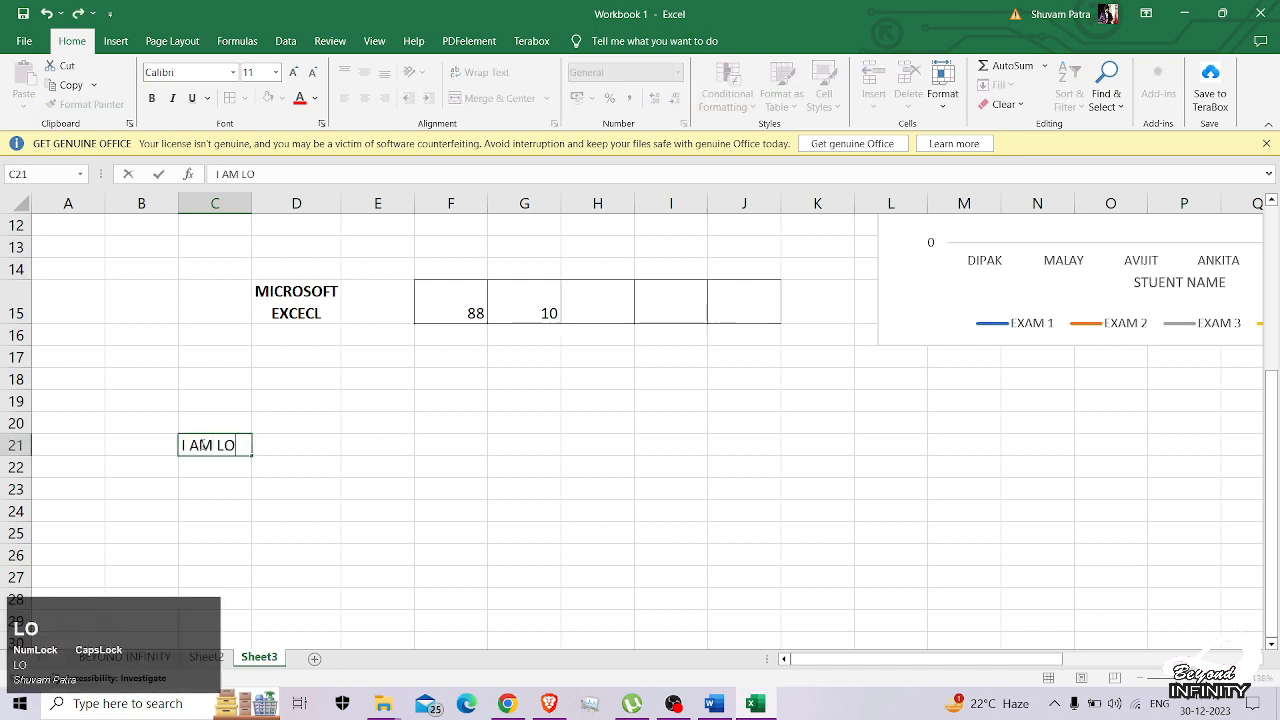
{"action": "type", "text": "VING THIS C"}
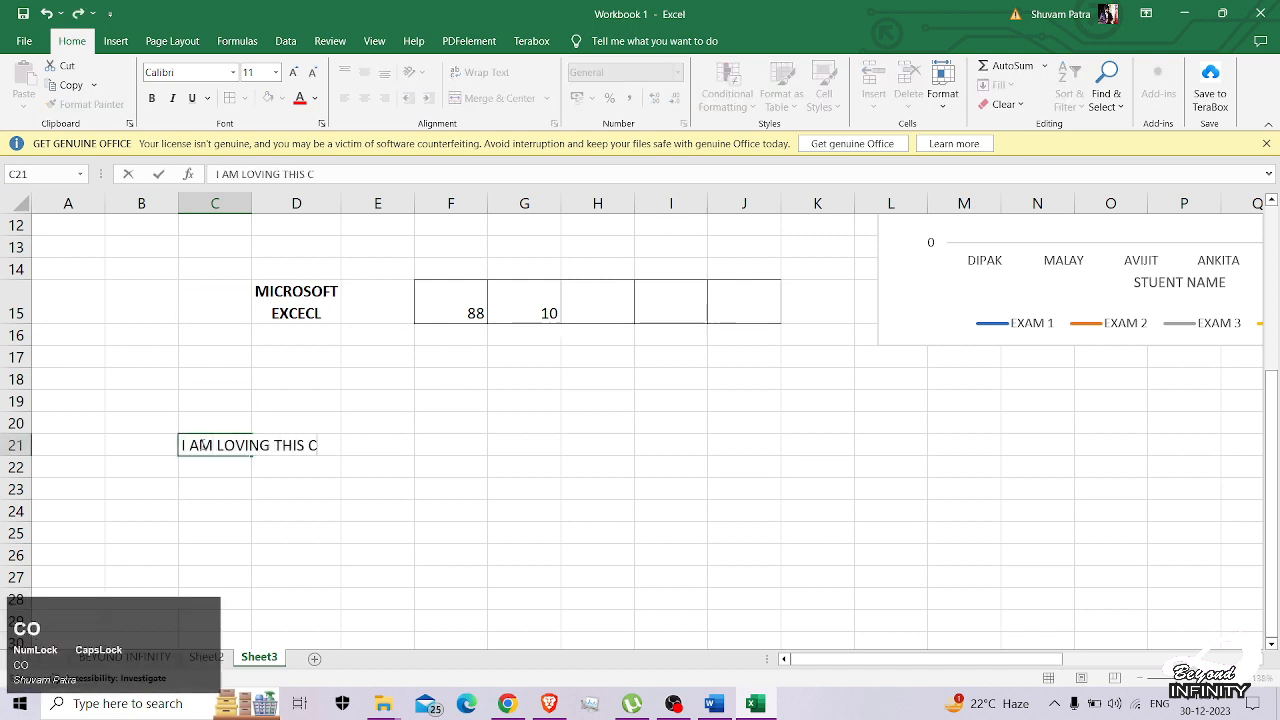
{"action": "type", "text": "OURSE"}
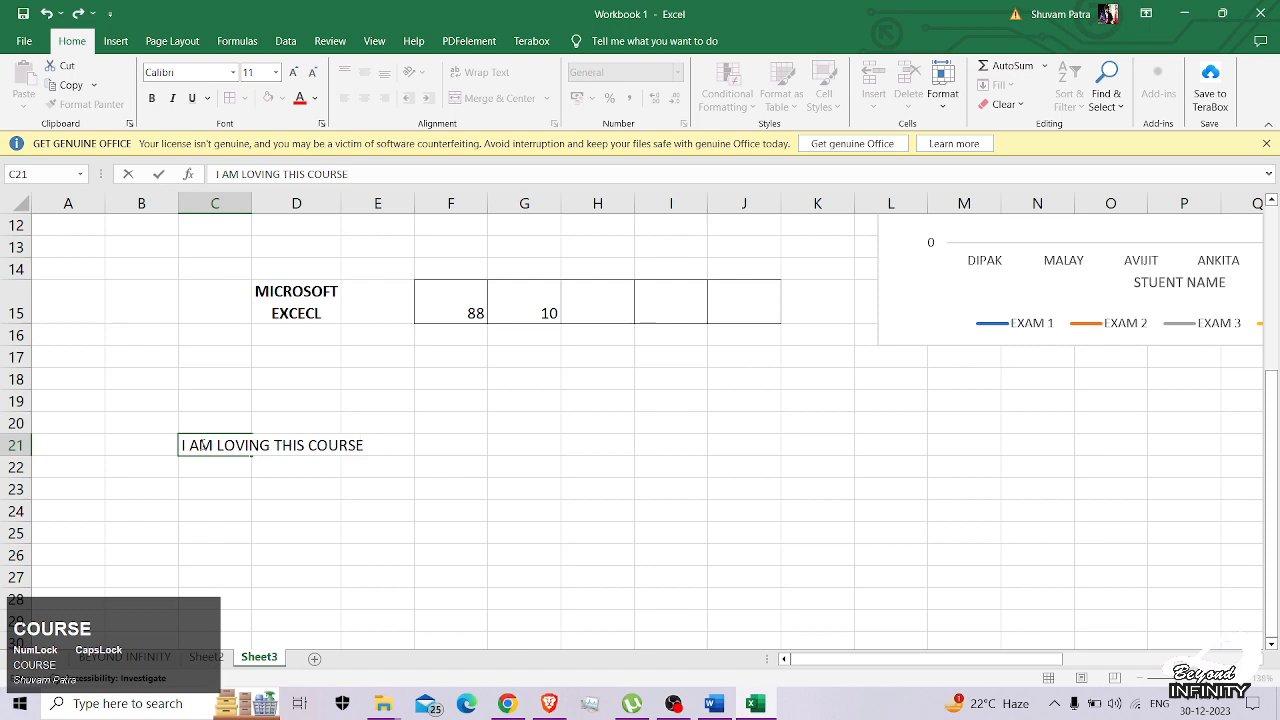
{"action": "key", "text": "Return"}
{"action": "key", "text": "Up"}
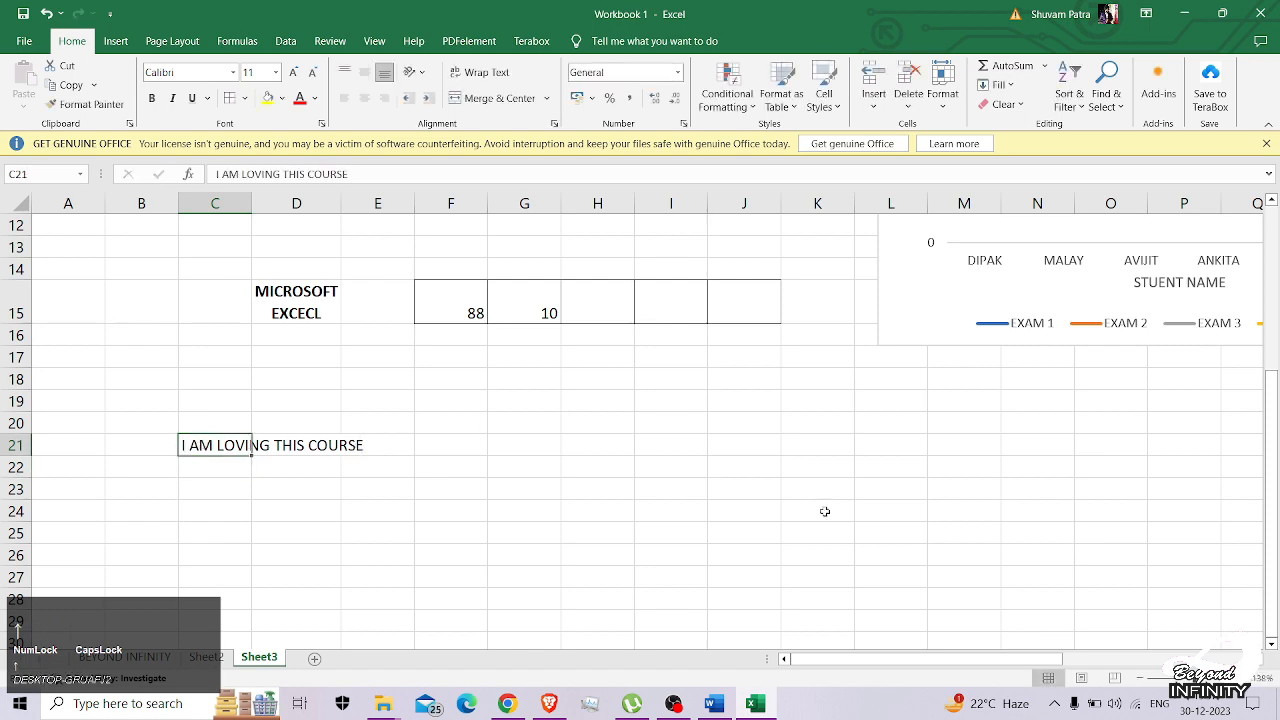
- Recheck question 11 in Word, return to Excel, rotate the C21 text up to 90° and centre it horizontally in the cell
{"action": "left_click", "coordinate": [714, 703]}
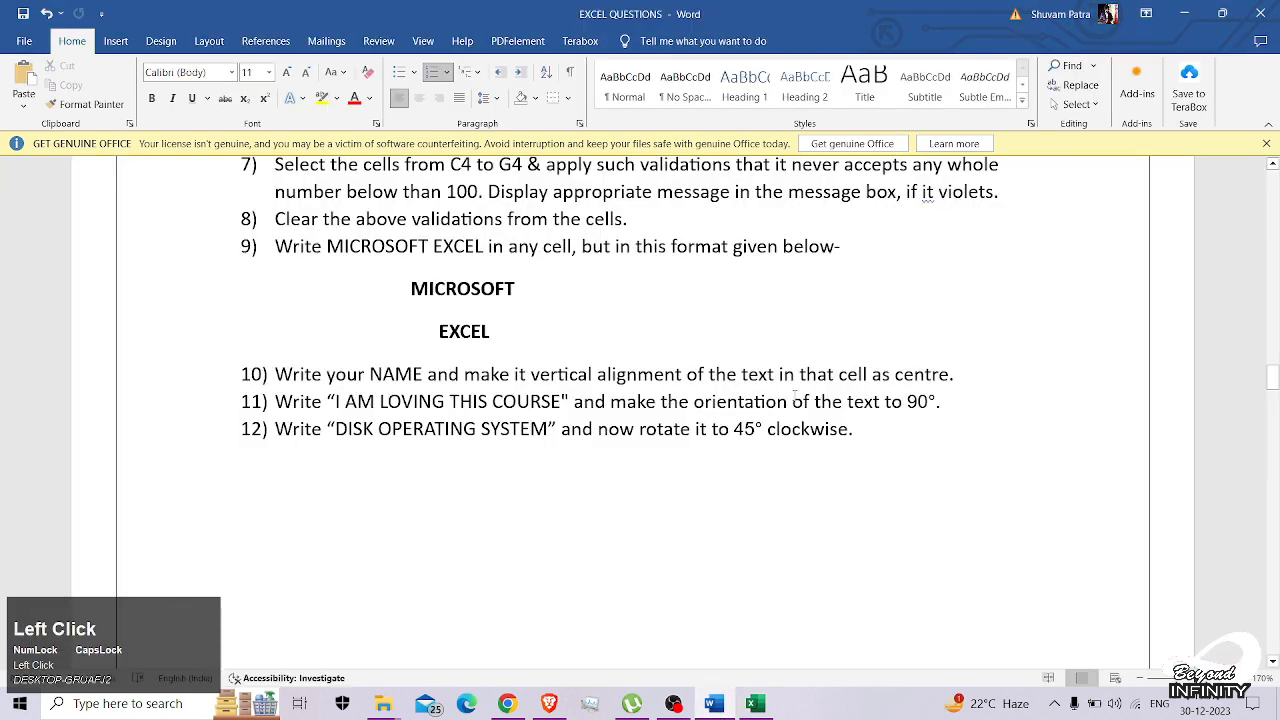
{"action": "left_click", "coordinate": [755, 703]}
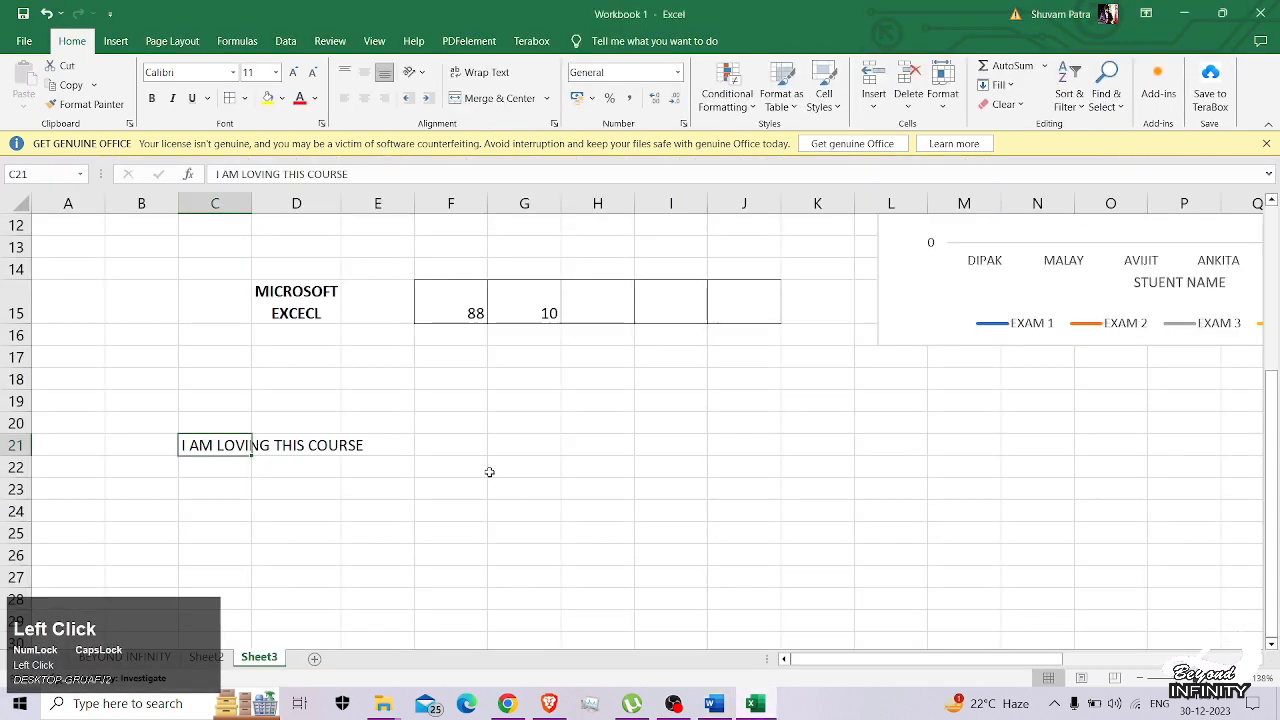
{"action": "left_click", "coordinate": [421, 73]}
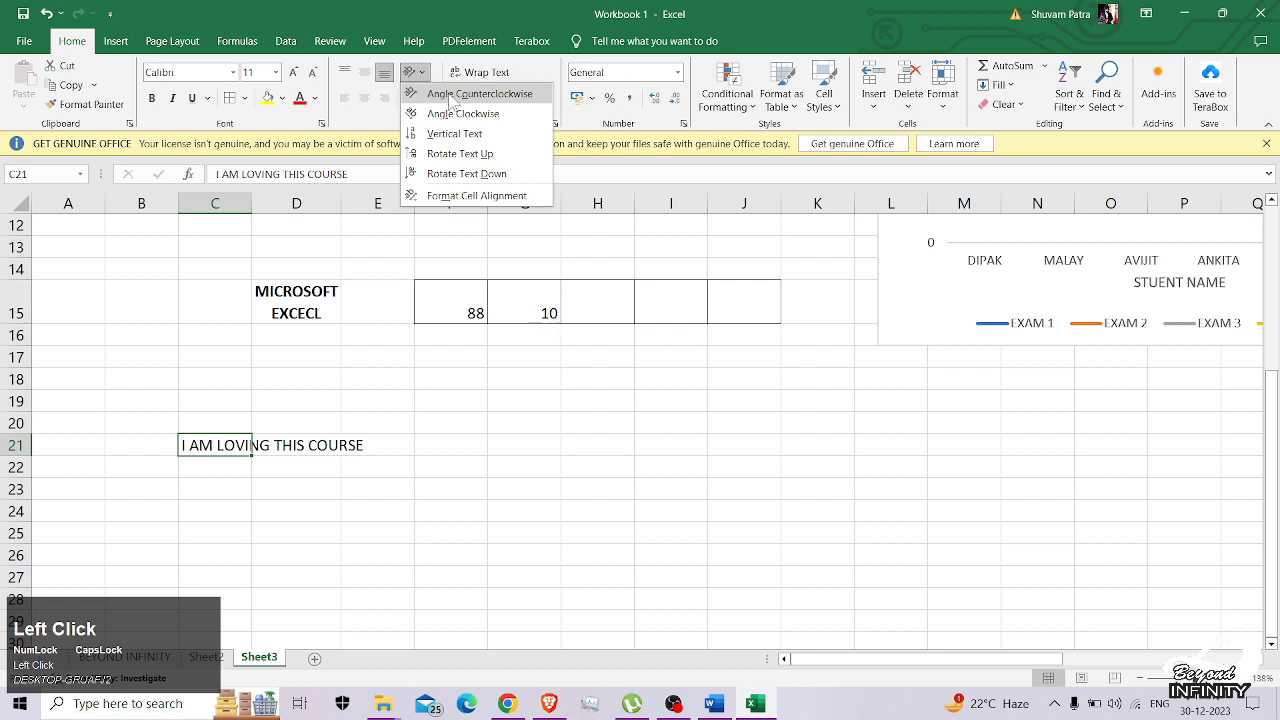
{"action": "left_click", "coordinate": [461, 153]}
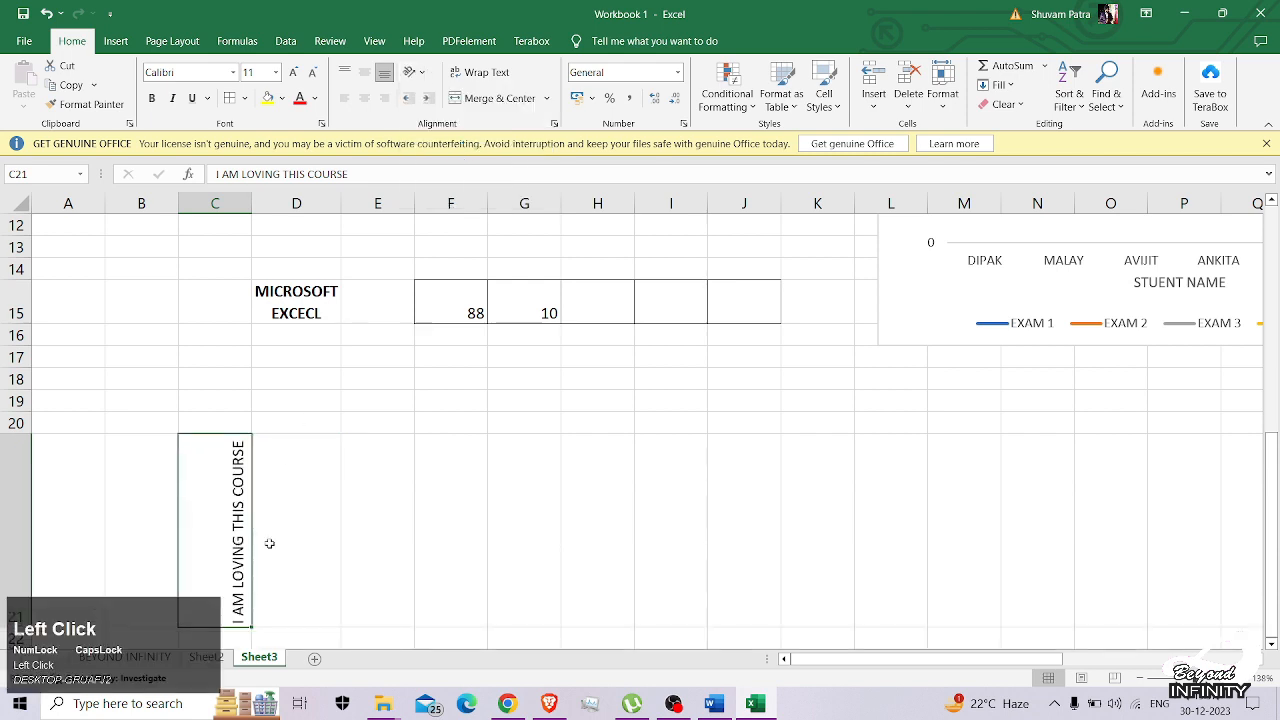
{"action": "left_click", "coordinate": [364, 98]}
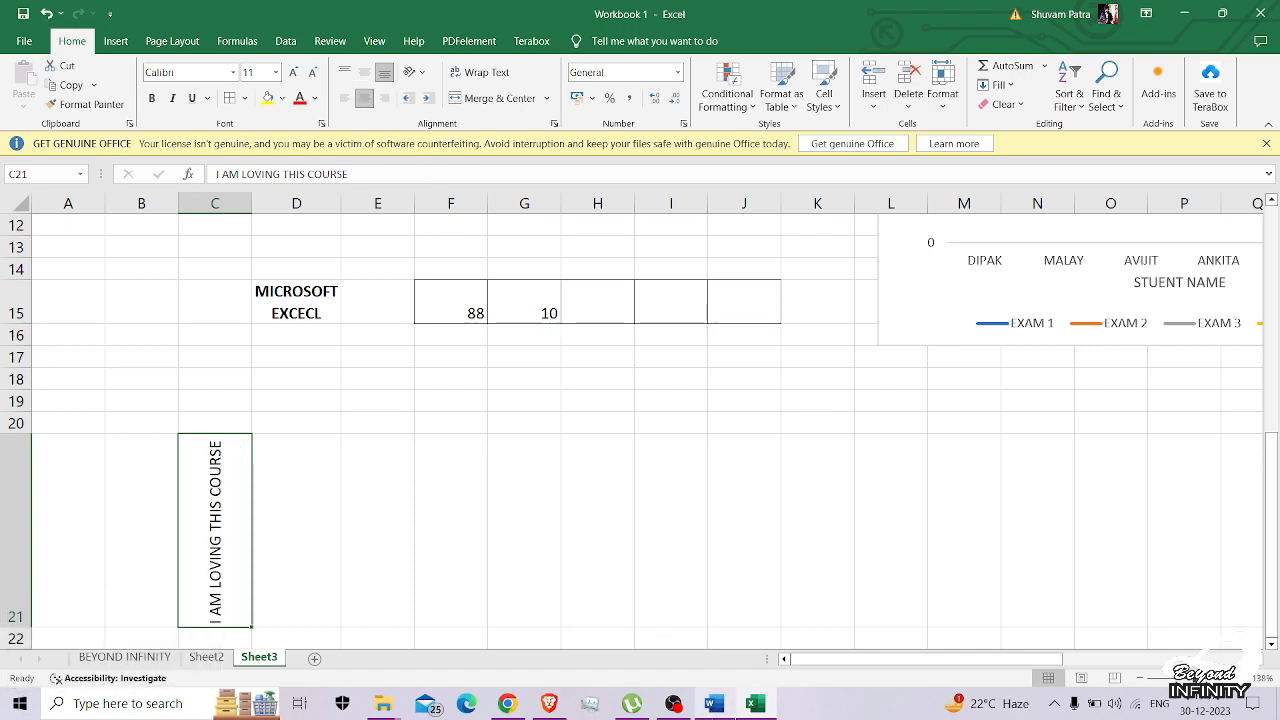
- Read question 12 in Word, return to Excel and enter DISK OPERATING SYSTEM in cell B21
{"action": "left_click", "coordinate": [713, 703]}
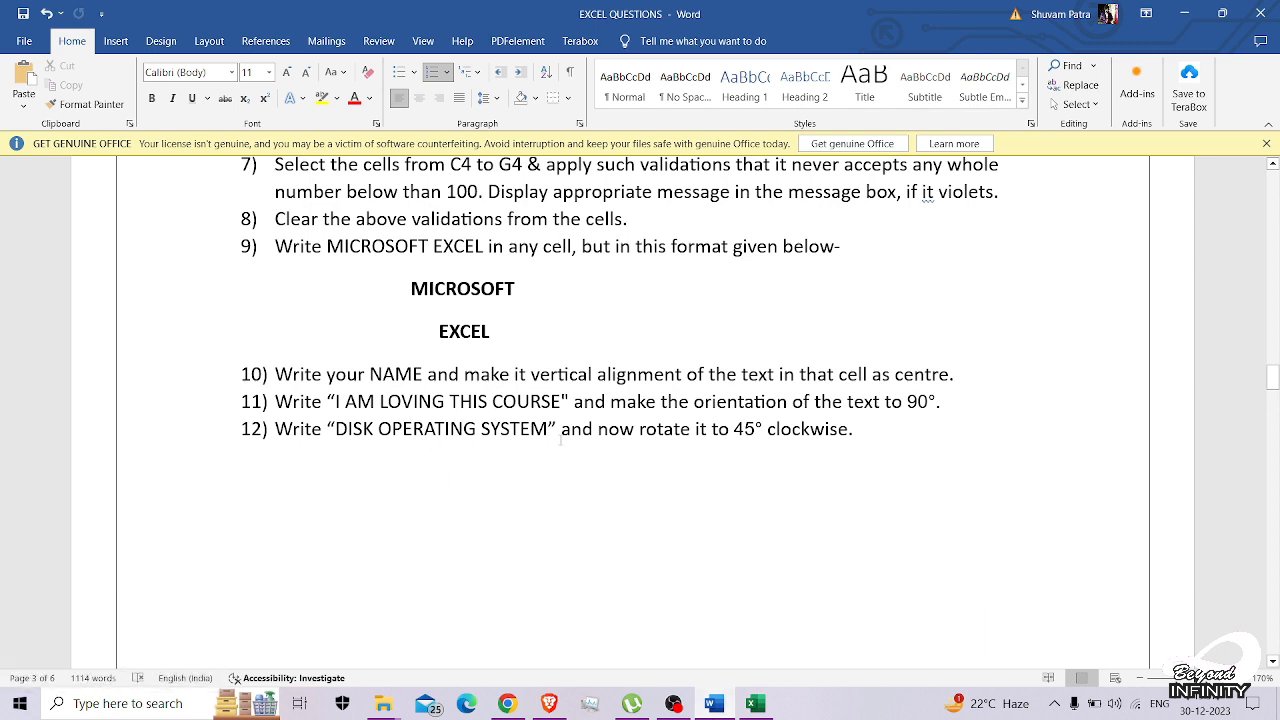
{"action": "left_click", "coordinate": [755, 703]}
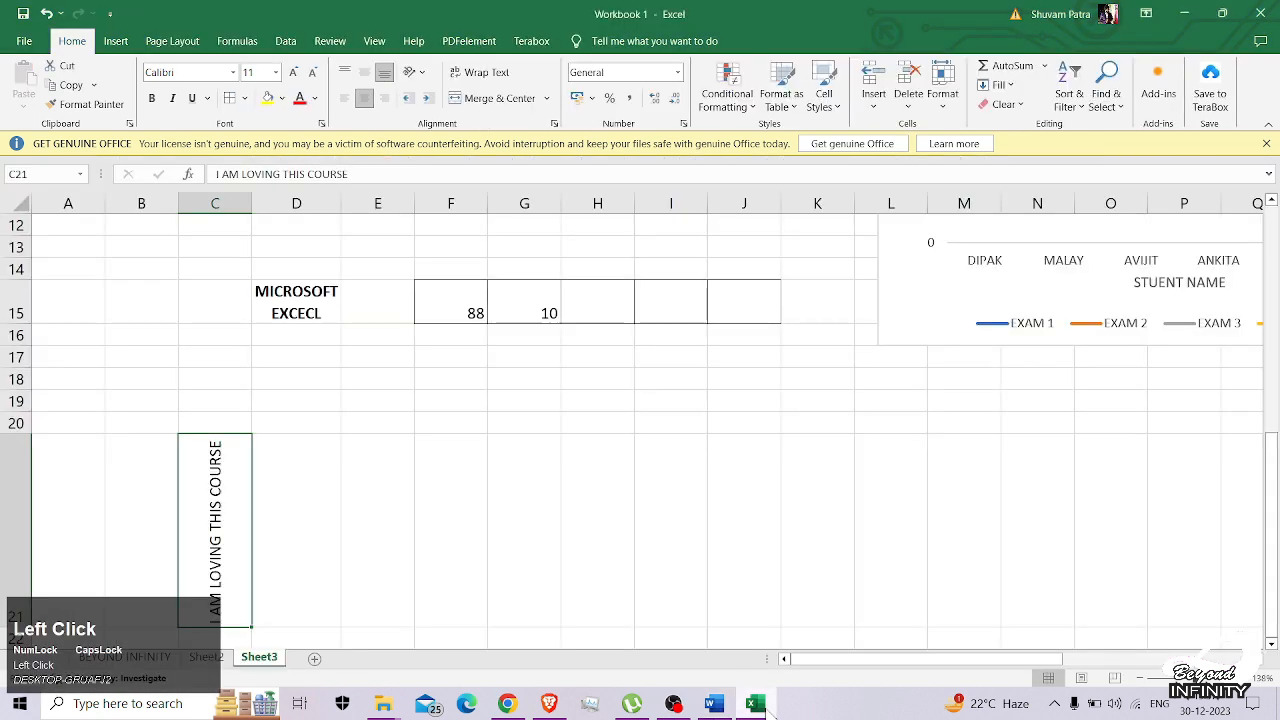
{"action": "left_click", "coordinate": [113, 504]}
{"action": "type", "text": "DIS"}
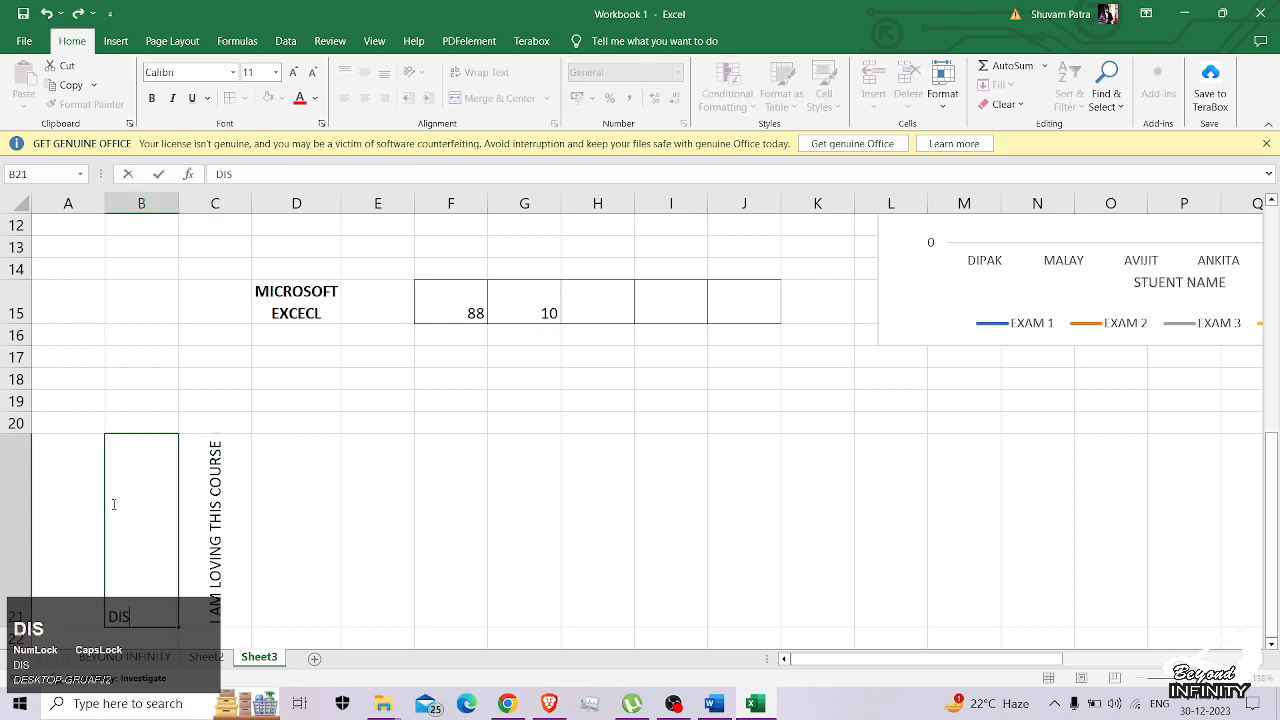
{"action": "type", "text": "K OPERATING SYSTEM"}
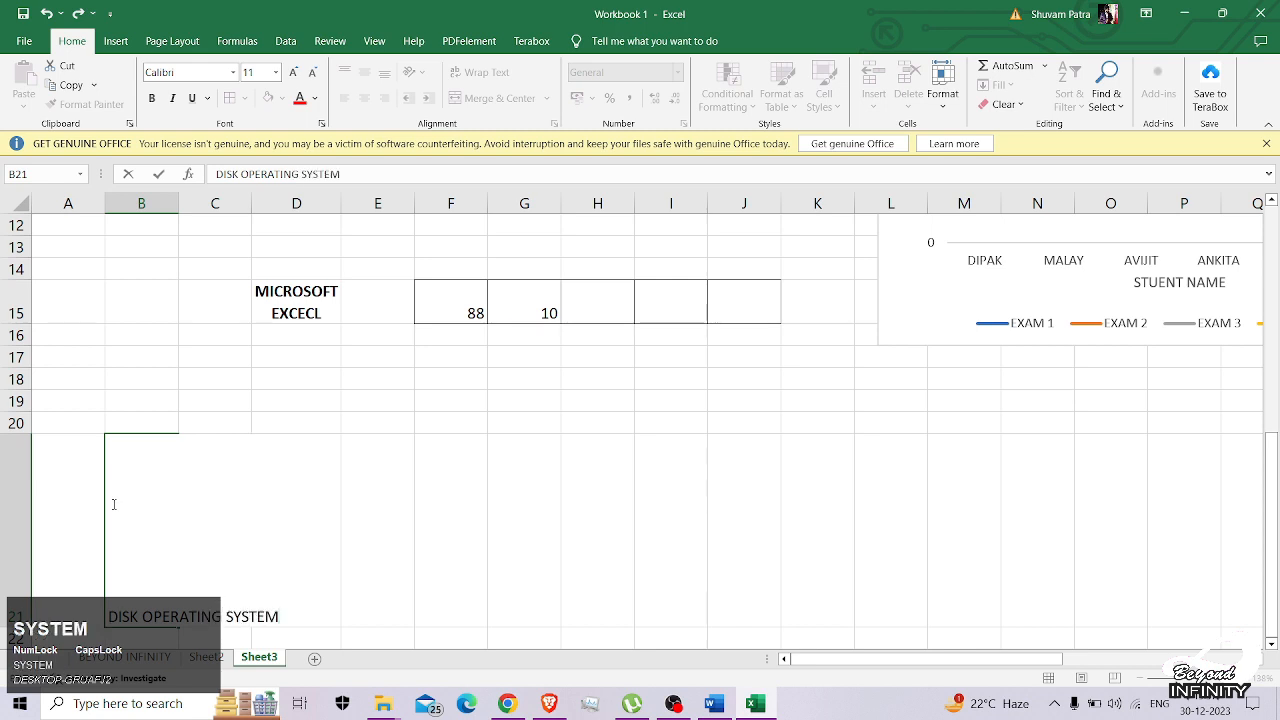
{"action": "key", "text": "Return"}
{"action": "key", "text": "Up"}
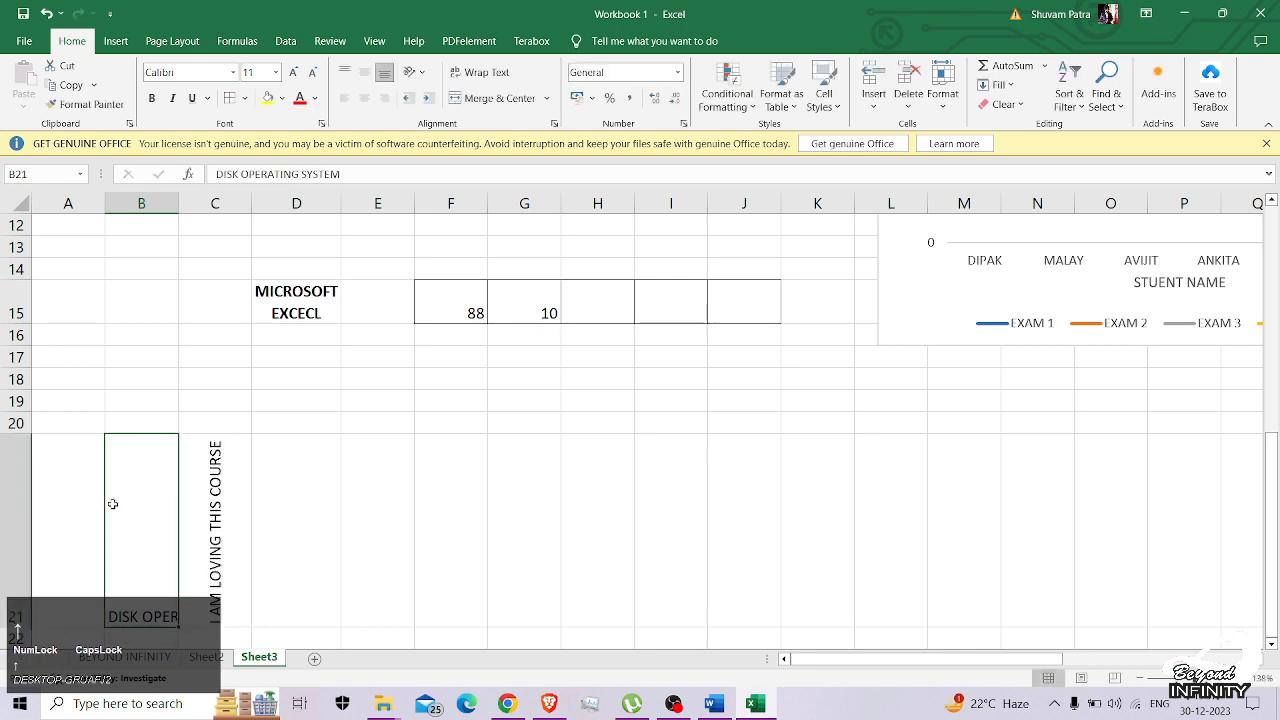
- Recheck the rotation asked for in question 12 in Word, return to Excel and angle the B21 text clockwise
{"action": "left_click", "coordinate": [416, 73]}
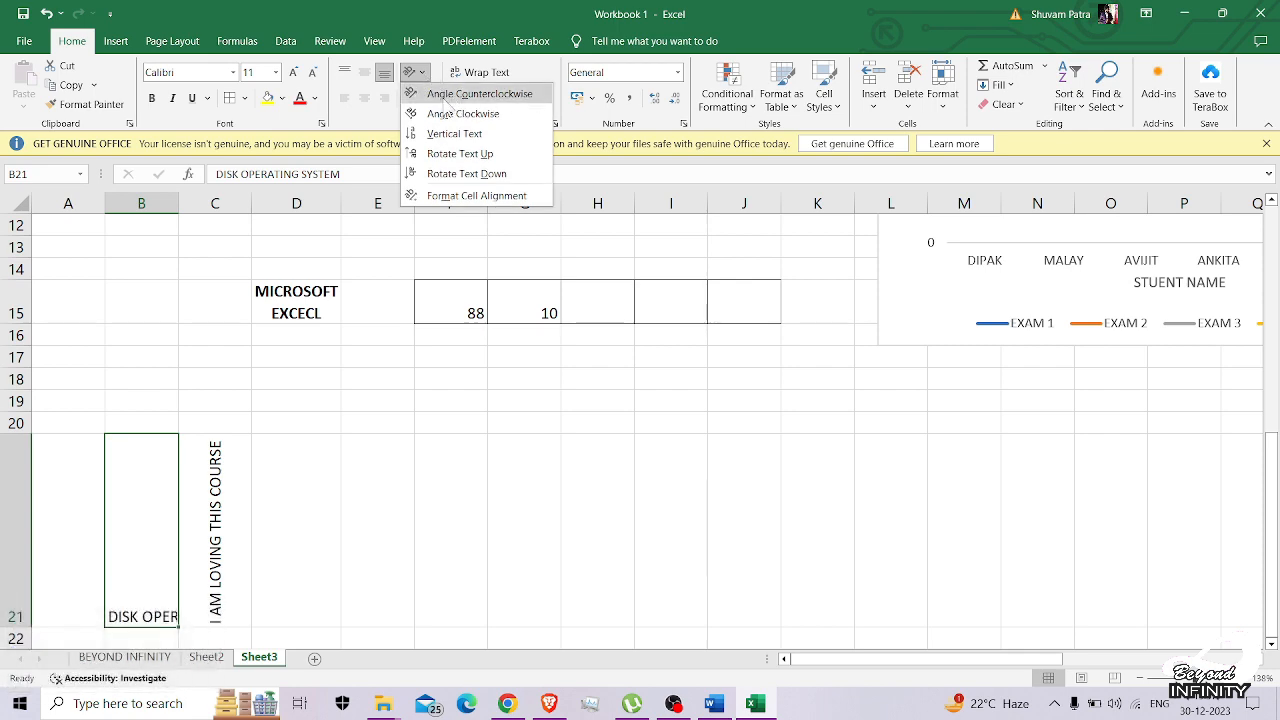
{"action": "left_click", "coordinate": [714, 704]}
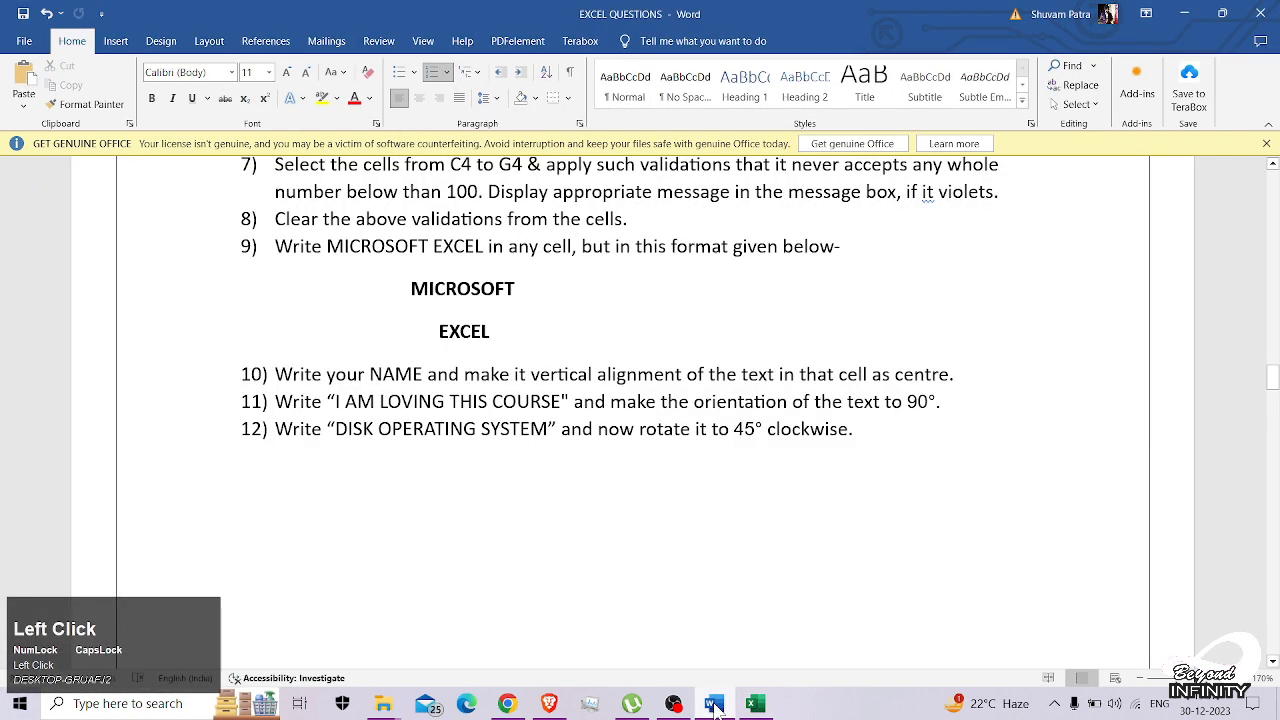
{"action": "left_click", "coordinate": [714, 704]}
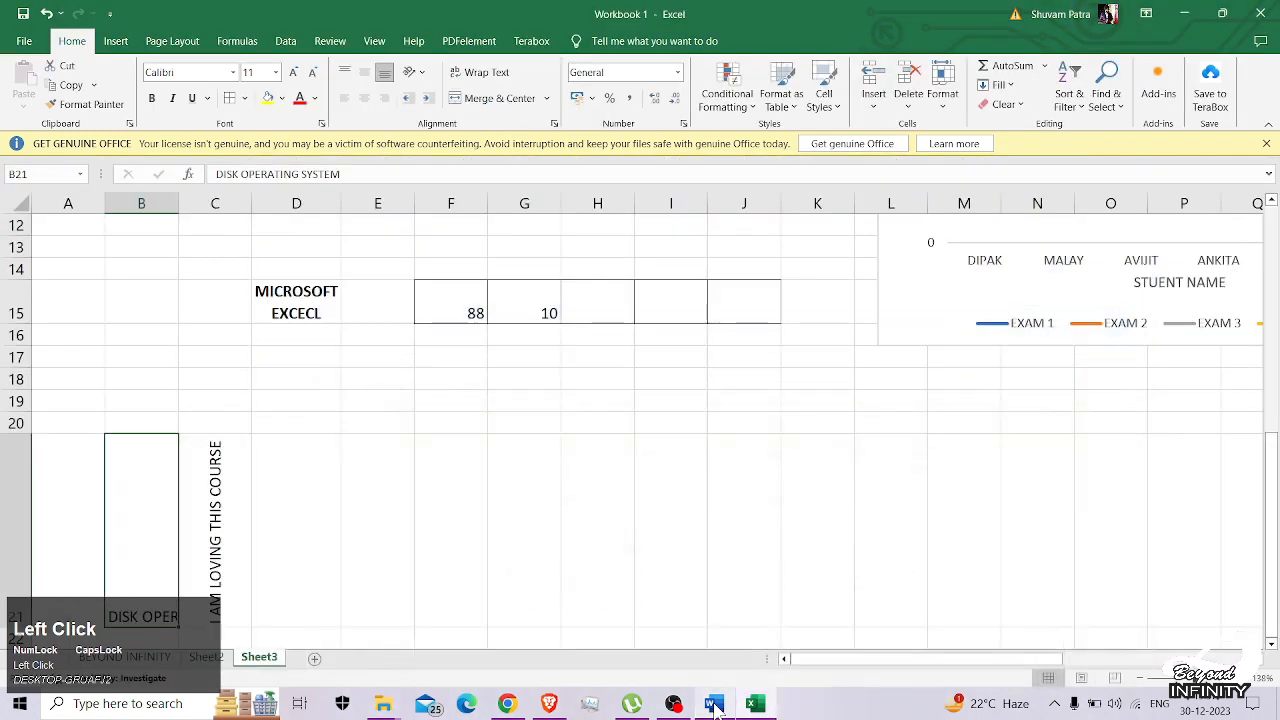
{"action": "left_click", "coordinate": [164, 512]}
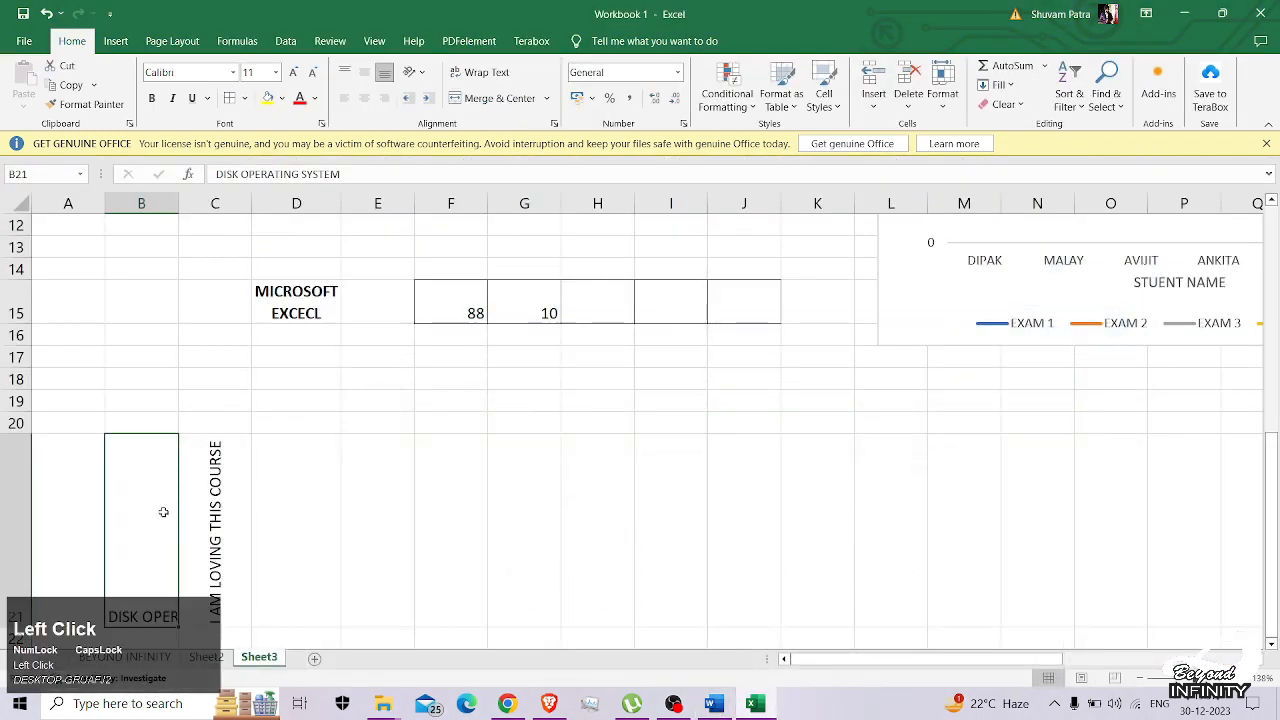
{"action": "left_click", "coordinate": [412, 72]}
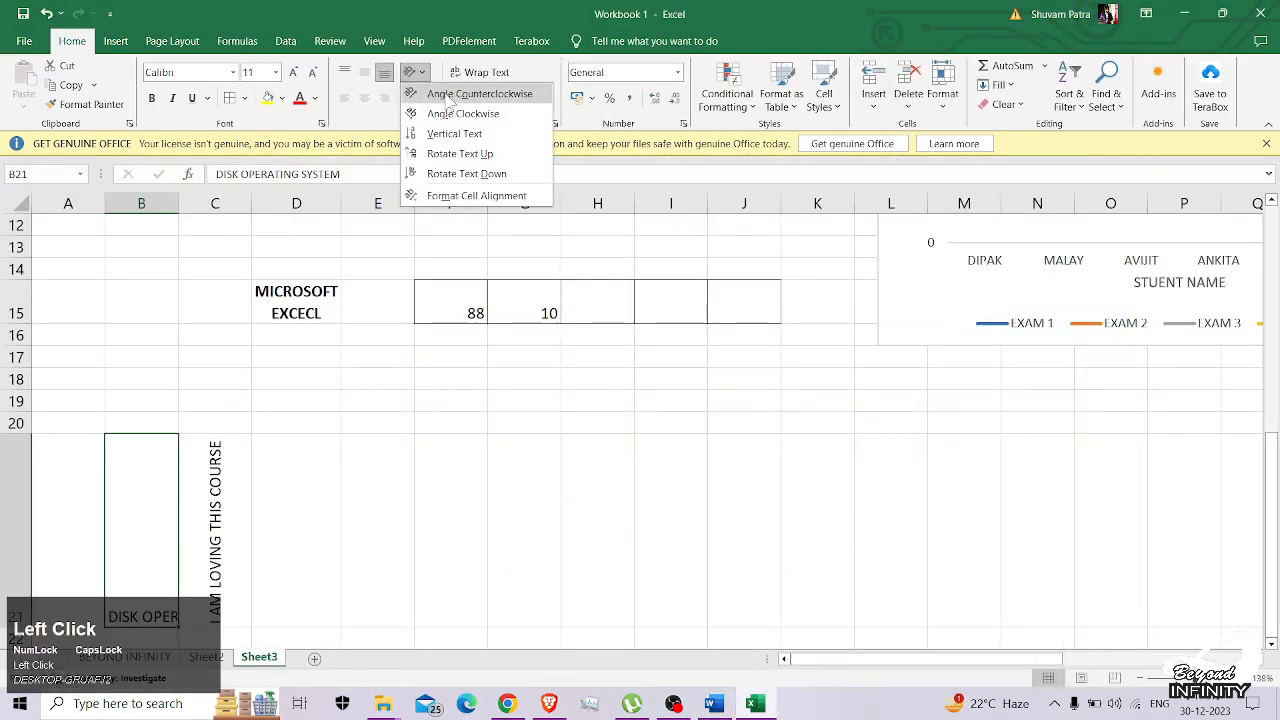
{"action": "left_click", "coordinate": [456, 114]}
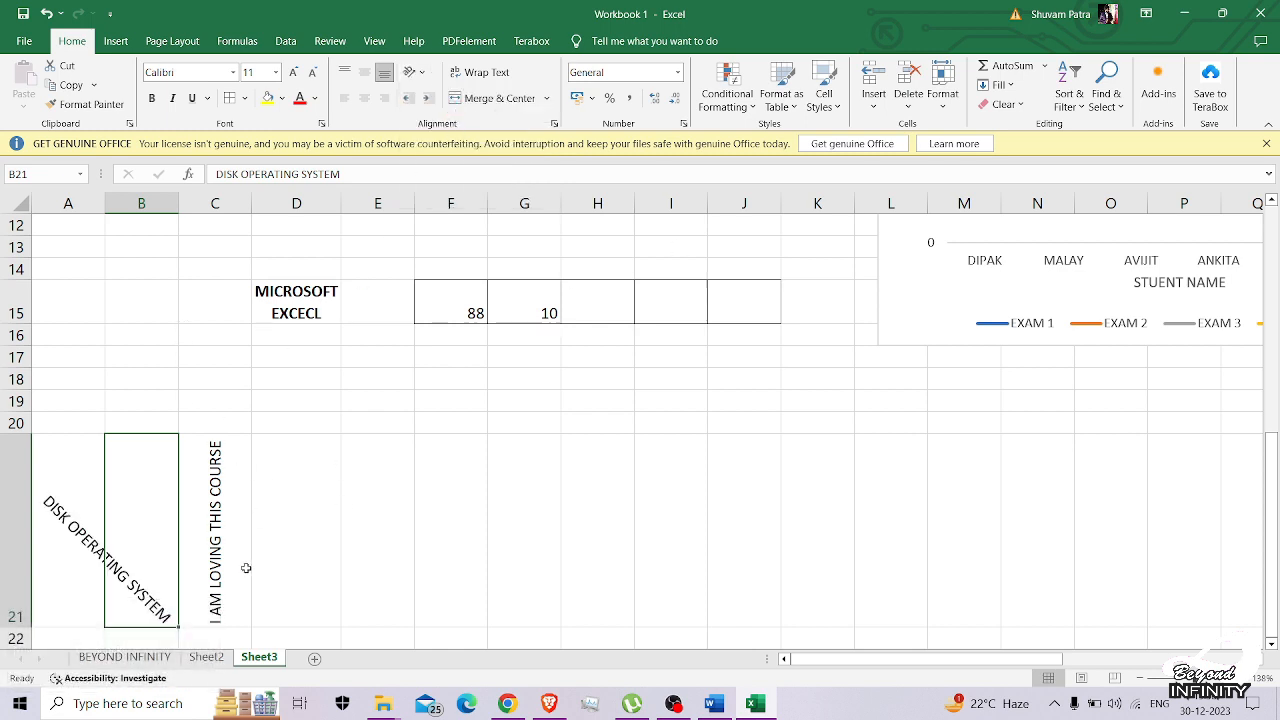
{"action": "left_click", "coordinate": [333, 594]}
- AutoFit the width of column B to the rotated text in B21
{"action": "left_click", "coordinate": [138, 544]}
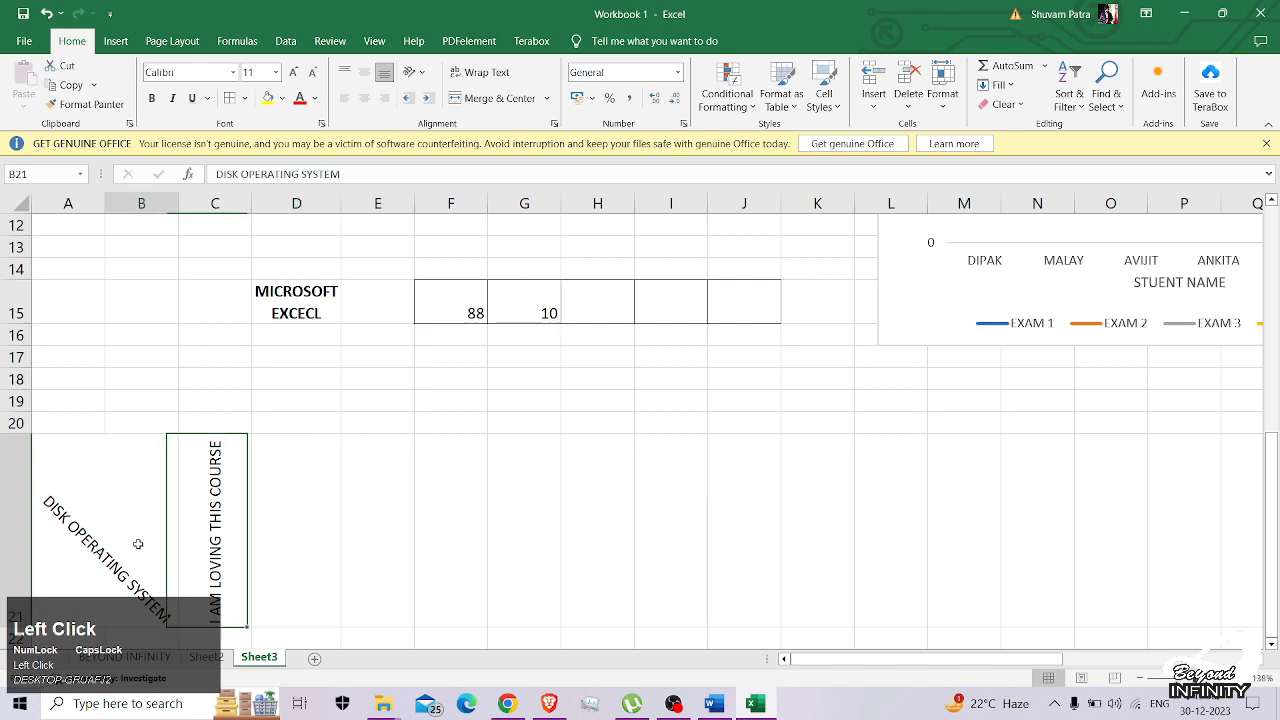
{"action": "left_click", "coordinate": [945, 108]}
{"action": "left_click", "coordinate": [973, 207]}
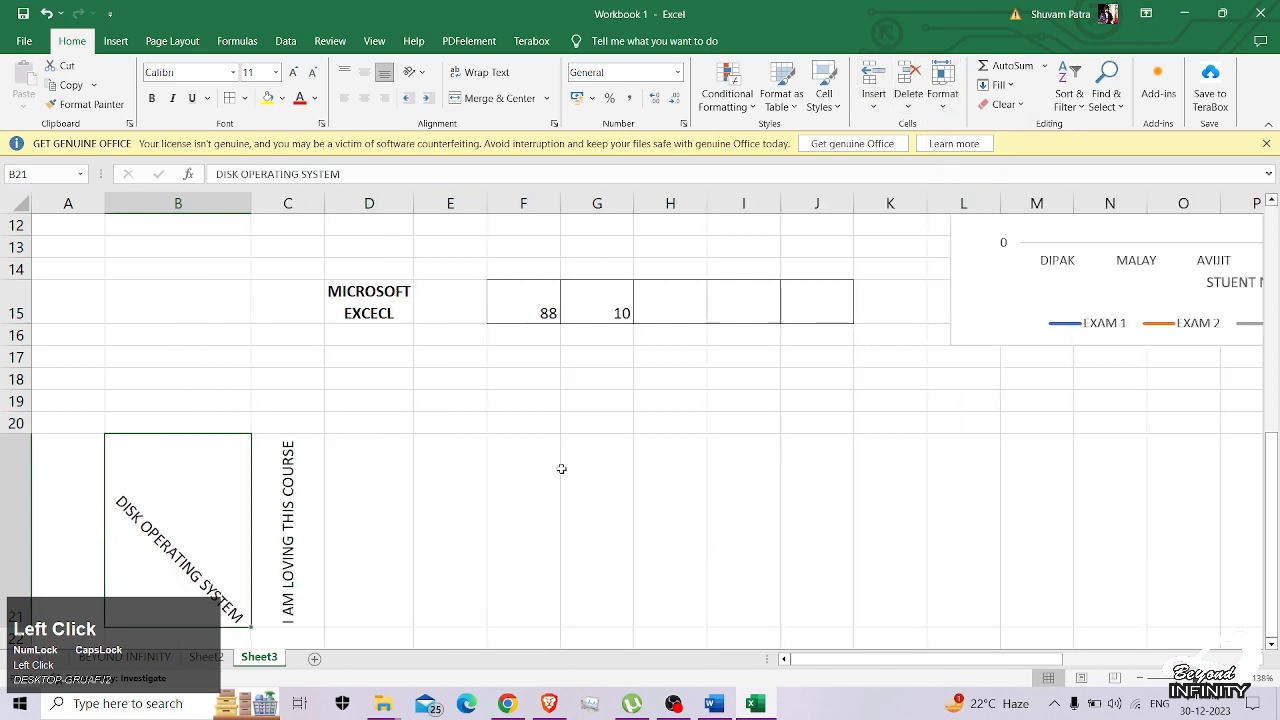
{"action": "scroll", "coordinate": [486, 518], "scroll_direction": "down", "scroll_amount": 1}
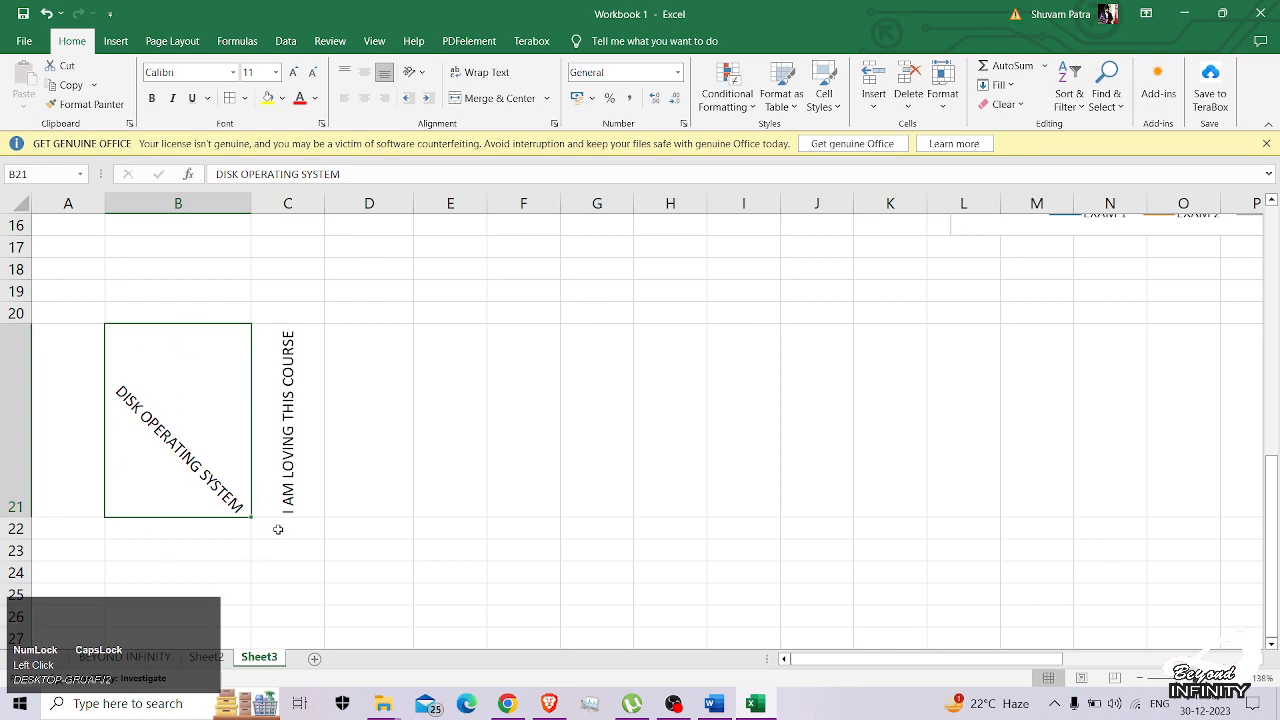
{"action": "left_click", "coordinate": [282, 581]}
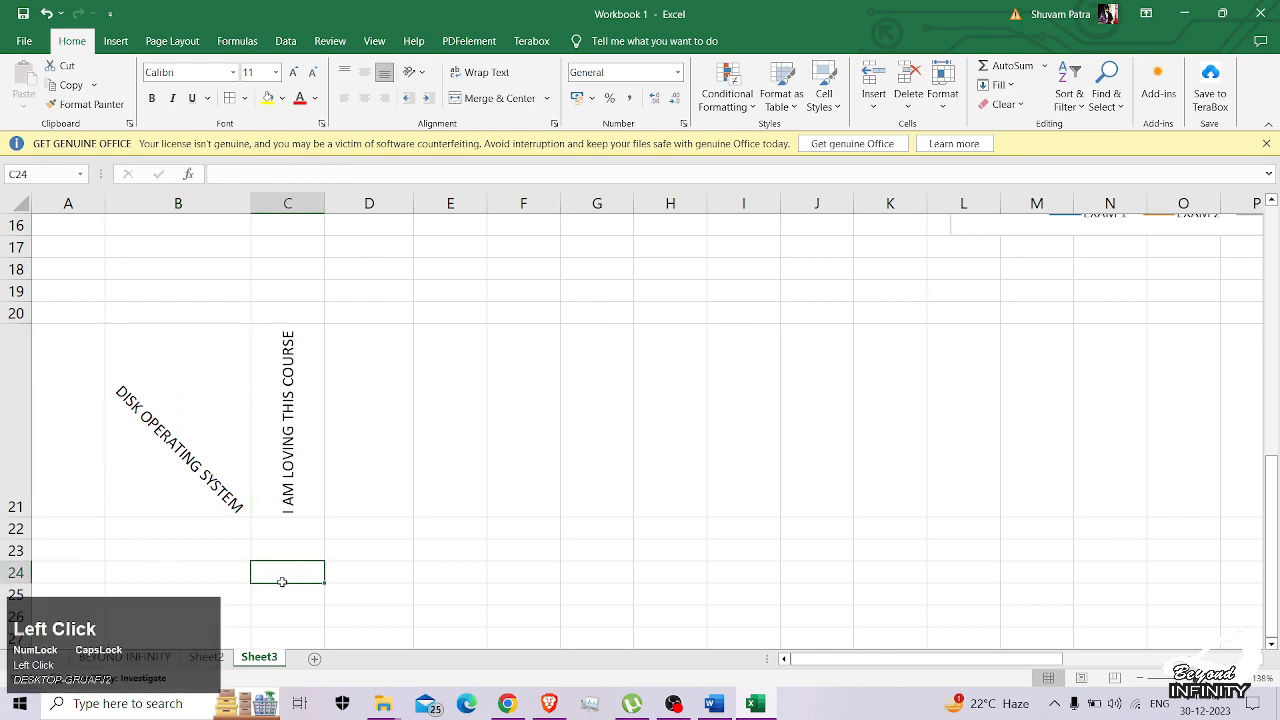
{"action": "left_click", "coordinate": [458, 535]}
- Switch to Word, look over the Lesson 3 questions and the Lesson 4 marksheet structure, and return to Excel
{"action": "left_click", "coordinate": [713, 703]}
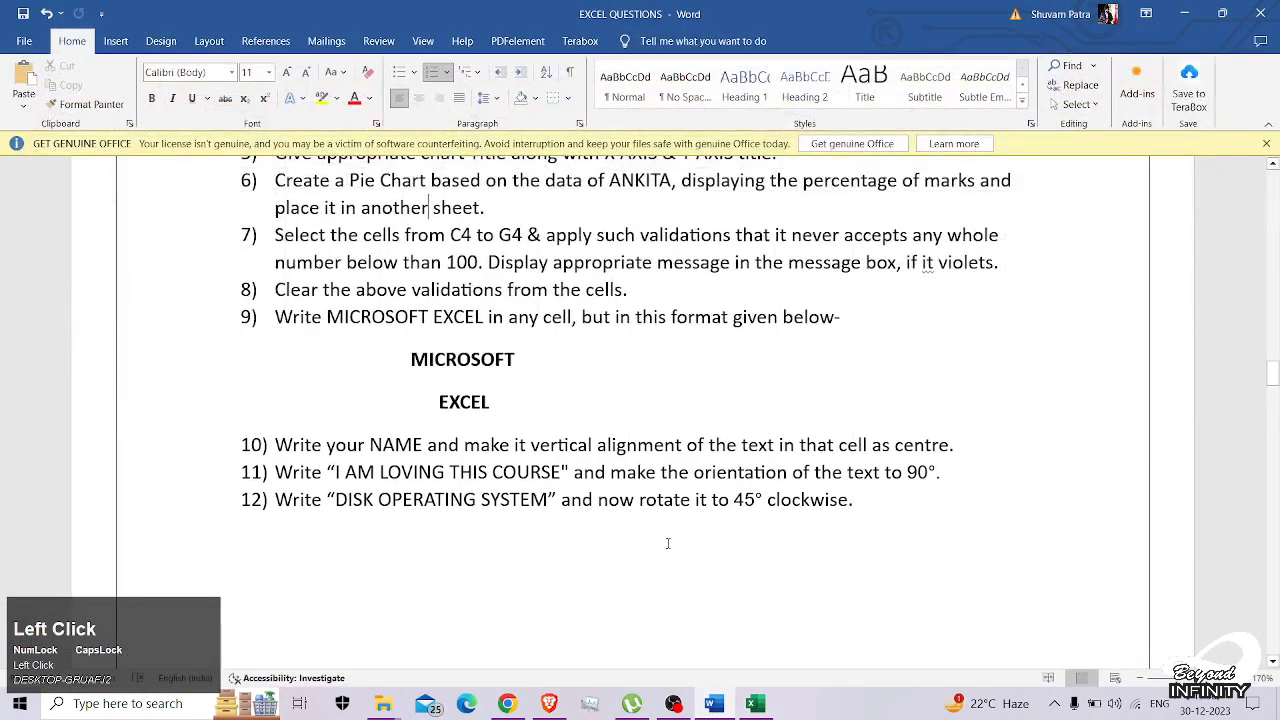
{"action": "scroll", "coordinate": [668, 543], "scroll_direction": "up", "scroll_amount": 6}
{"action": "scroll", "coordinate": [668, 543], "scroll_direction": "down", "scroll_amount": 1}
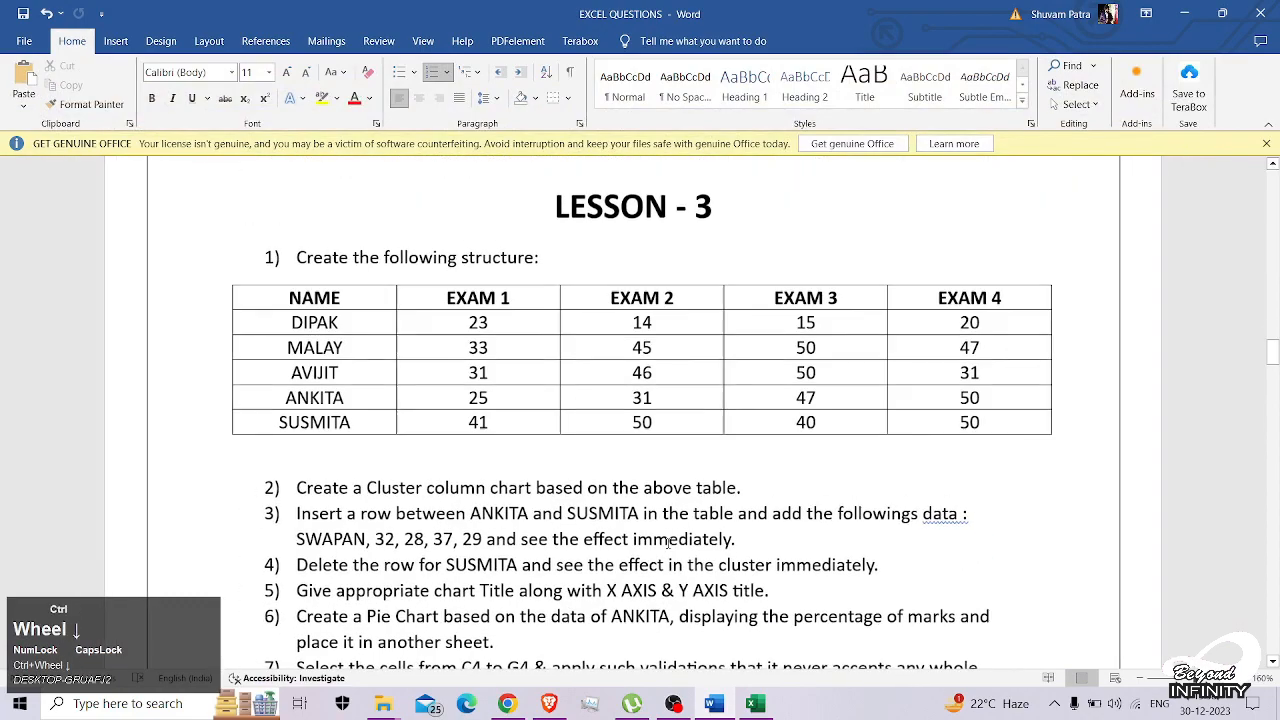
{"action": "scroll", "coordinate": [668, 543], "scroll_direction": "down", "scroll_amount": 15}
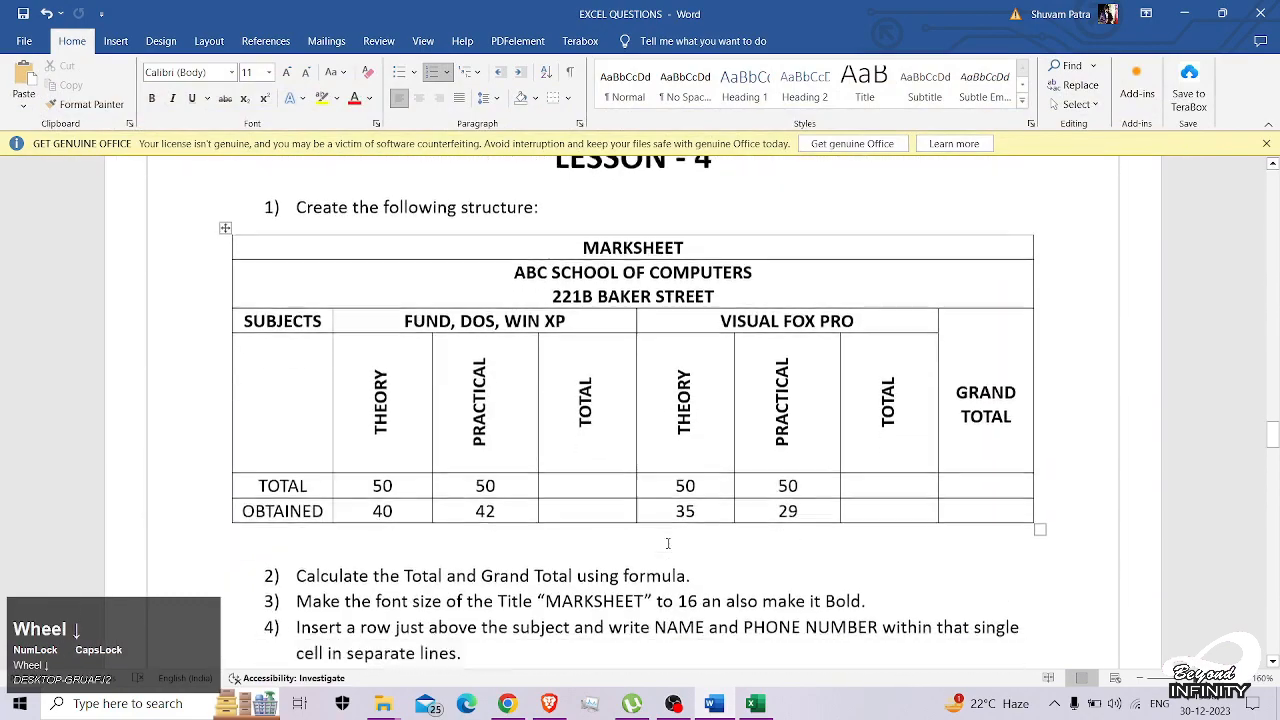
{"action": "scroll", "coordinate": [668, 543], "scroll_direction": "up", "scroll_amount": 1}
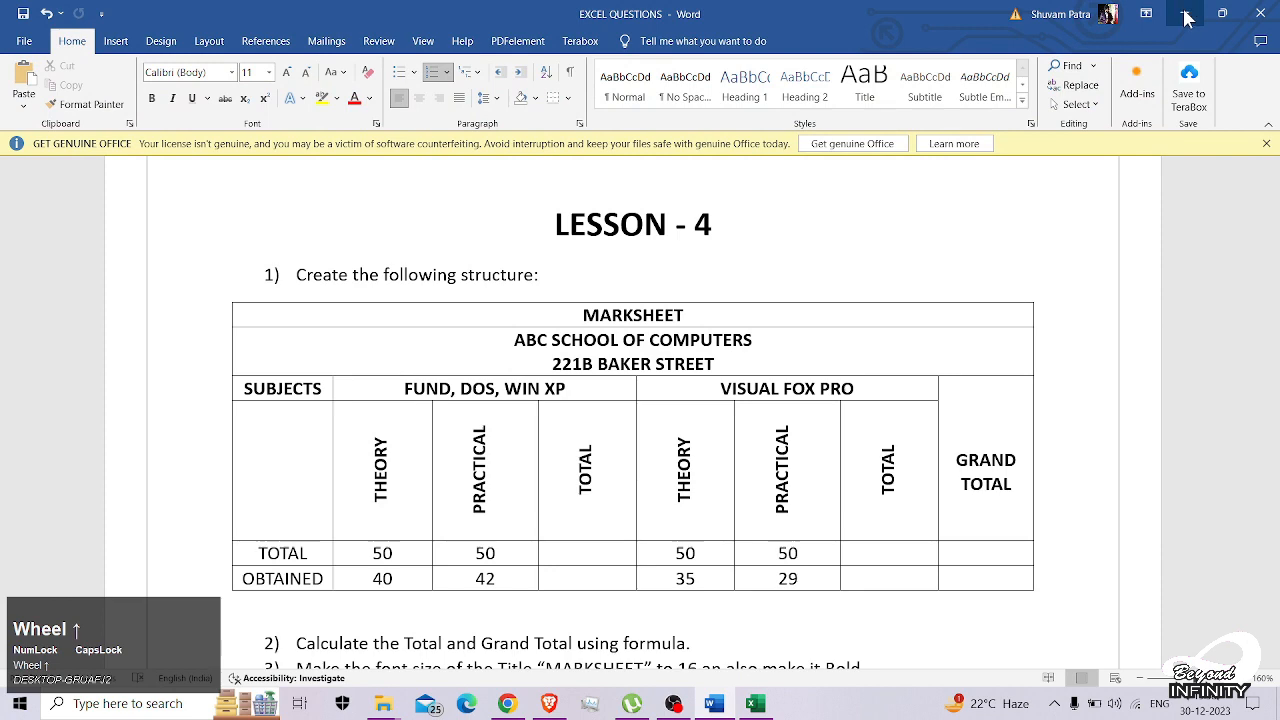
{"action": "left_click", "coordinate": [1184, 14]}
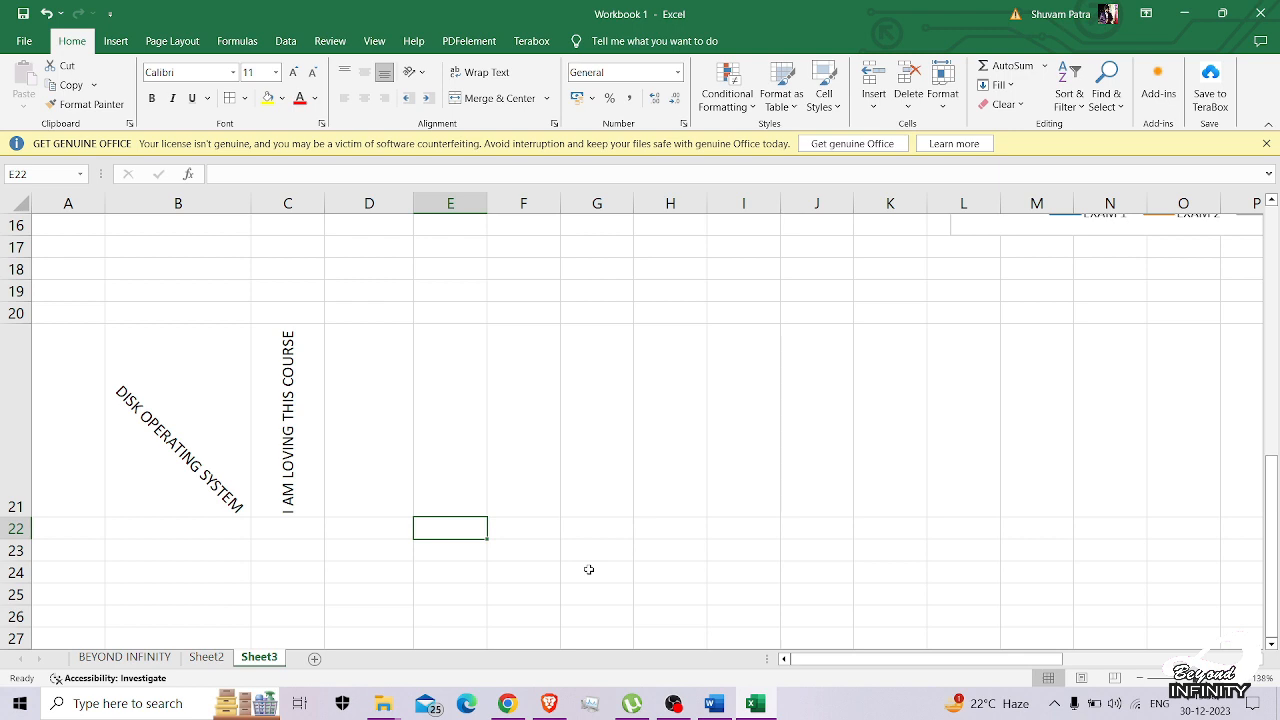
- Begin a text entry in cell E22
{"action": "type", "text": "X"}
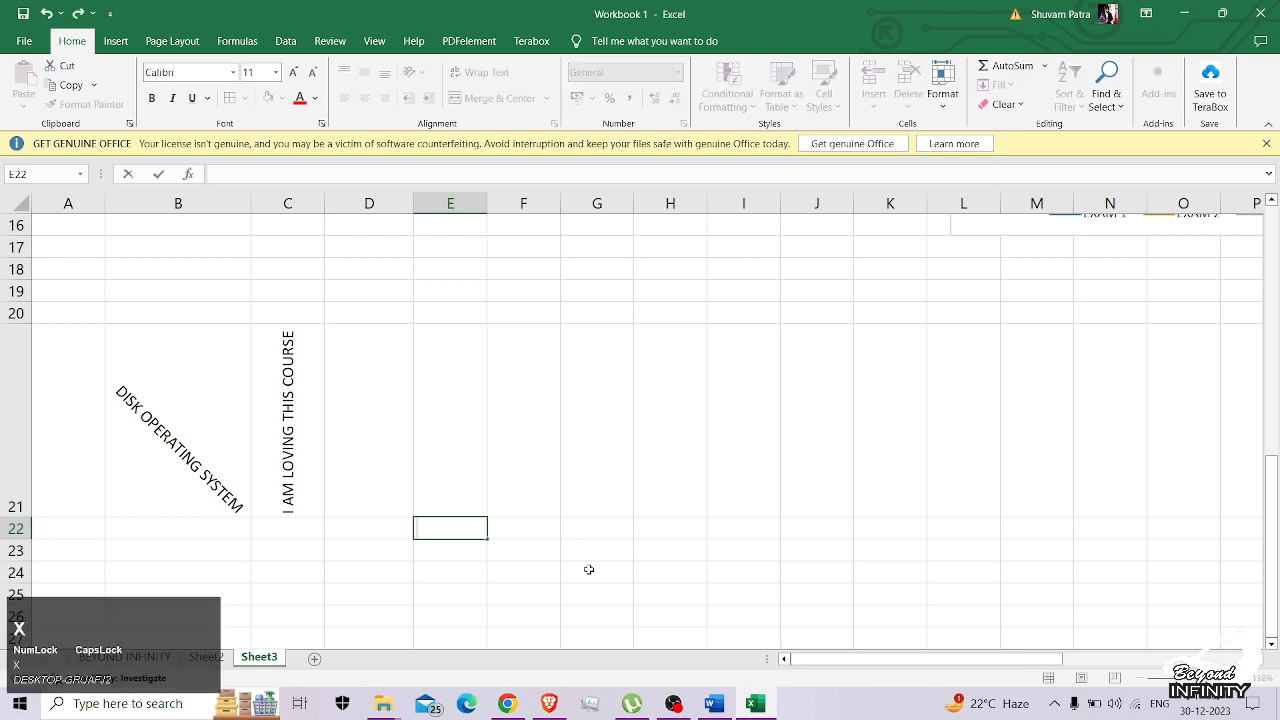